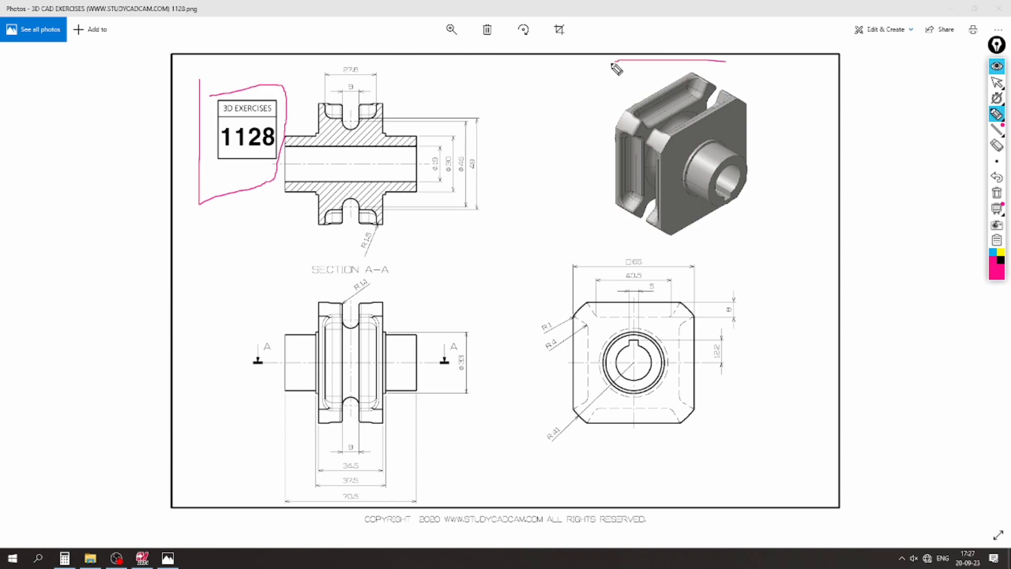
Mark the outline, slot and keyway on the isometric view of drawing 1128, and clear the marks.
{"action": "left_click_drag", "start_coordinate": [761, 176], "coordinate": [728, 193]}
{"action": "mouse_move", "coordinate": [696, 90]}
{"action": "left_mouse_down"}
{"action": "mouse_move", "coordinate": [684, 138]}
{"action": "mouse_move", "coordinate": [680, 85]}
{"action": "left_mouse_up"}
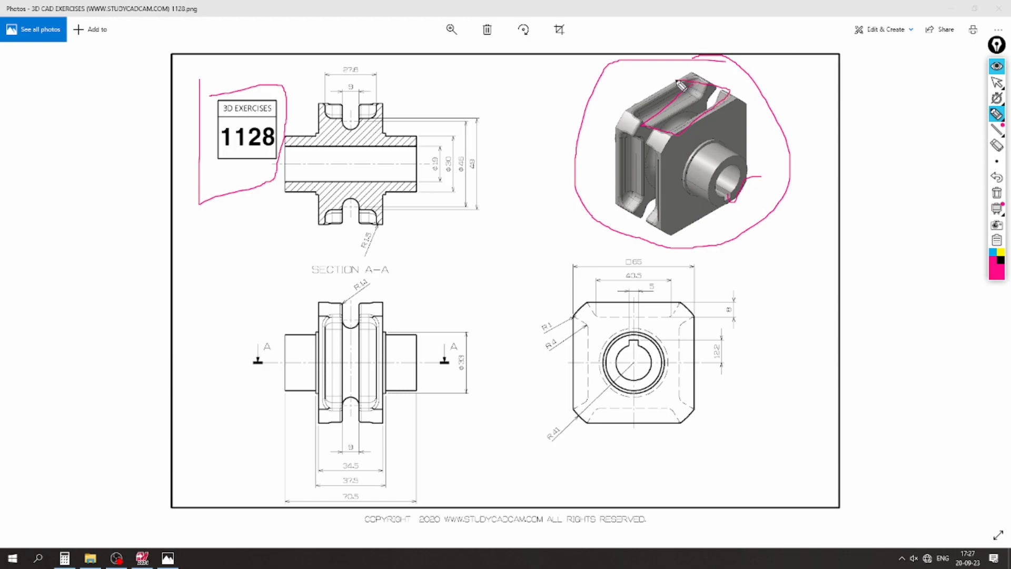
{"action": "left_click", "coordinate": [996, 193]}
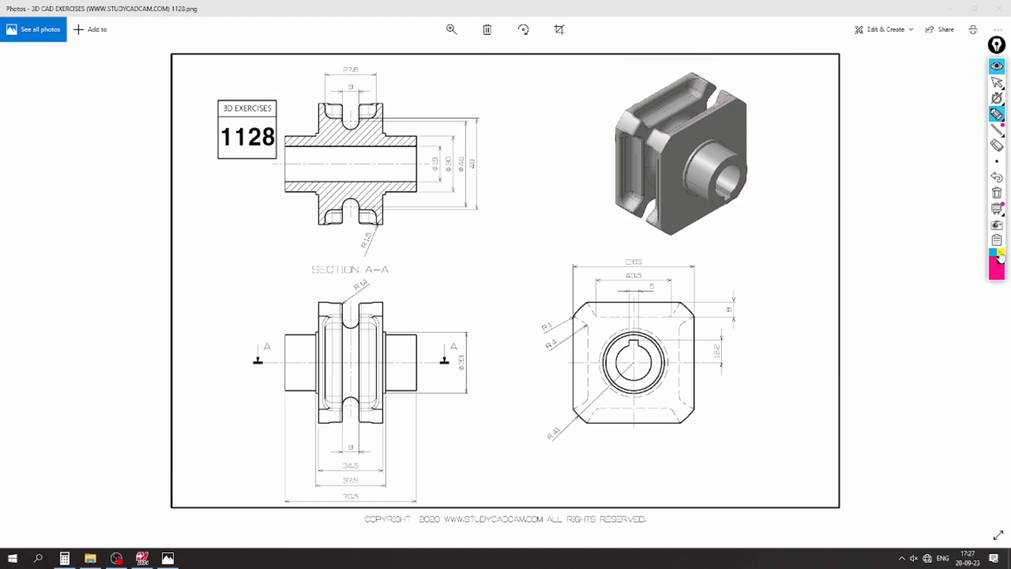
Mark in blue the section view's dimensions and the Ø33, width and radius dimensions of the view below it.
{"action": "left_click", "coordinate": [991, 255]}
{"action": "left_click_drag", "start_coordinate": [372, 68], "coordinate": [413, 76]}
{"action": "left_click_drag", "start_coordinate": [478, 161], "coordinate": [521, 136]}
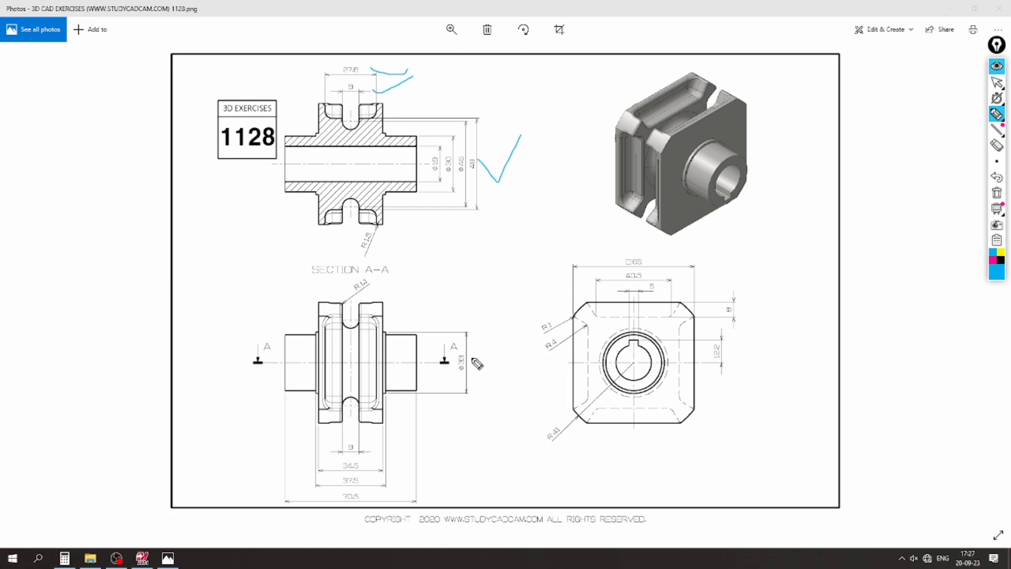
{"action": "left_click_drag", "start_coordinate": [480, 364], "coordinate": [501, 338]}
{"action": "mouse_move", "coordinate": [435, 456]}
{"action": "left_mouse_down"}
{"action": "mouse_move", "coordinate": [326, 433]}
{"action": "mouse_move", "coordinate": [352, 506]}
{"action": "mouse_move", "coordinate": [427, 495]}
{"action": "mouse_move", "coordinate": [433, 457]}
{"action": "left_mouse_up"}
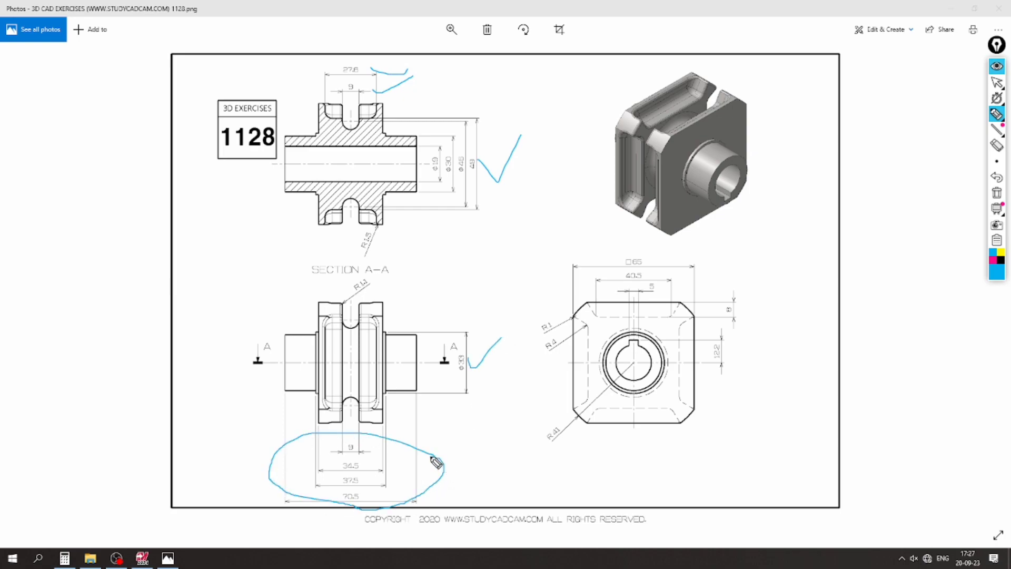
{"action": "mouse_move", "coordinate": [398, 272]}
{"action": "left_mouse_down"}
{"action": "mouse_move", "coordinate": [358, 298]}
{"action": "mouse_move", "coordinate": [369, 266]}
{"action": "left_mouse_up"}
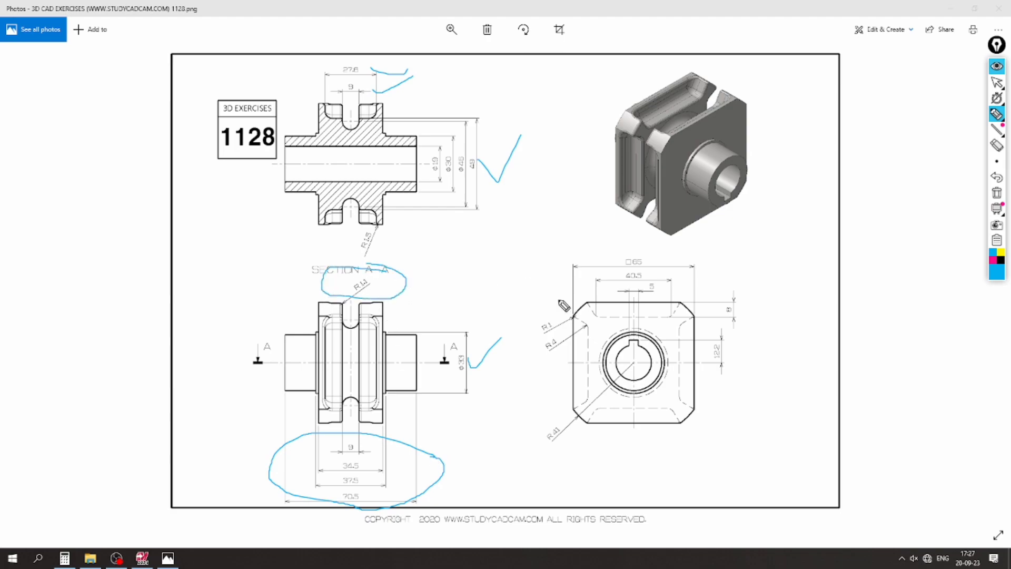
Mark the R1, R4, R41, 12.2 and overall width dimensions of the square end view, and clear all marks.
{"action": "mouse_move", "coordinate": [535, 315]}
{"action": "left_mouse_down"}
{"action": "mouse_move", "coordinate": [546, 385]}
{"action": "mouse_move", "coordinate": [531, 453]}
{"action": "mouse_move", "coordinate": [574, 456]}
{"action": "mouse_move", "coordinate": [559, 373]}
{"action": "mouse_move", "coordinate": [577, 316]}
{"action": "mouse_move", "coordinate": [536, 327]}
{"action": "mouse_move", "coordinate": [559, 326]}
{"action": "mouse_move", "coordinate": [573, 295]}
{"action": "left_mouse_up"}
{"action": "left_click_drag", "start_coordinate": [562, 336], "coordinate": [574, 330]}
{"action": "left_click_drag", "start_coordinate": [555, 436], "coordinate": [571, 410]}
{"action": "mouse_move", "coordinate": [734, 341]}
{"action": "left_mouse_down"}
{"action": "mouse_move", "coordinate": [705, 378]}
{"action": "mouse_move", "coordinate": [724, 329]}
{"action": "left_mouse_up"}
{"action": "mouse_move", "coordinate": [708, 276]}
{"action": "left_mouse_down"}
{"action": "mouse_move", "coordinate": [743, 333]}
{"action": "mouse_move", "coordinate": [709, 274]}
{"action": "left_mouse_up"}
{"action": "left_click", "coordinate": [996, 193]}
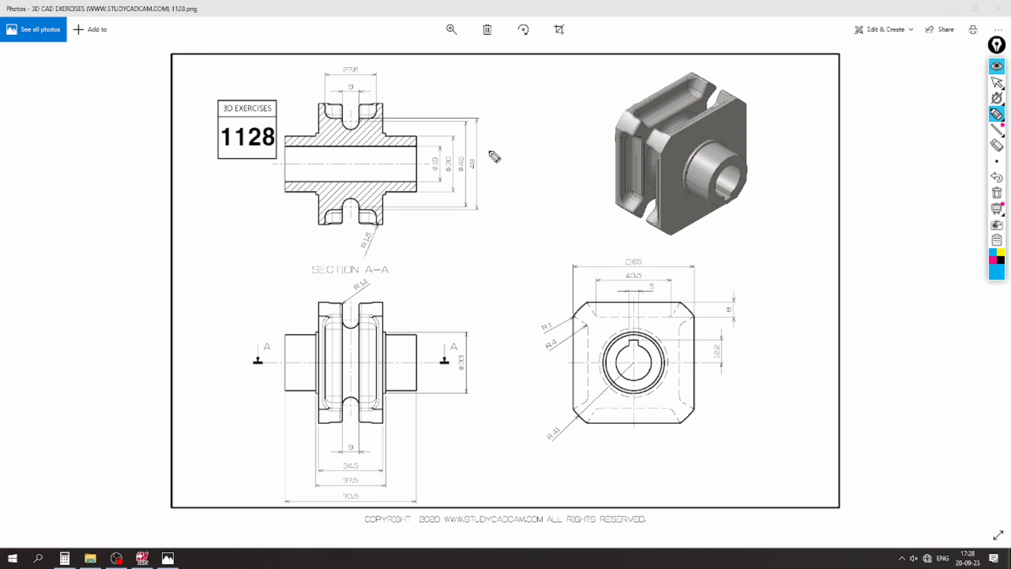
Mark the group of diameter dimensions beside section A-A, clear the marks and hide the annotation tools.
{"action": "mouse_move", "coordinate": [481, 158]}
{"action": "left_mouse_down"}
{"action": "mouse_move", "coordinate": [529, 148]}
{"action": "mouse_move", "coordinate": [436, 139]}
{"action": "mouse_move", "coordinate": [470, 206]}
{"action": "left_mouse_up"}
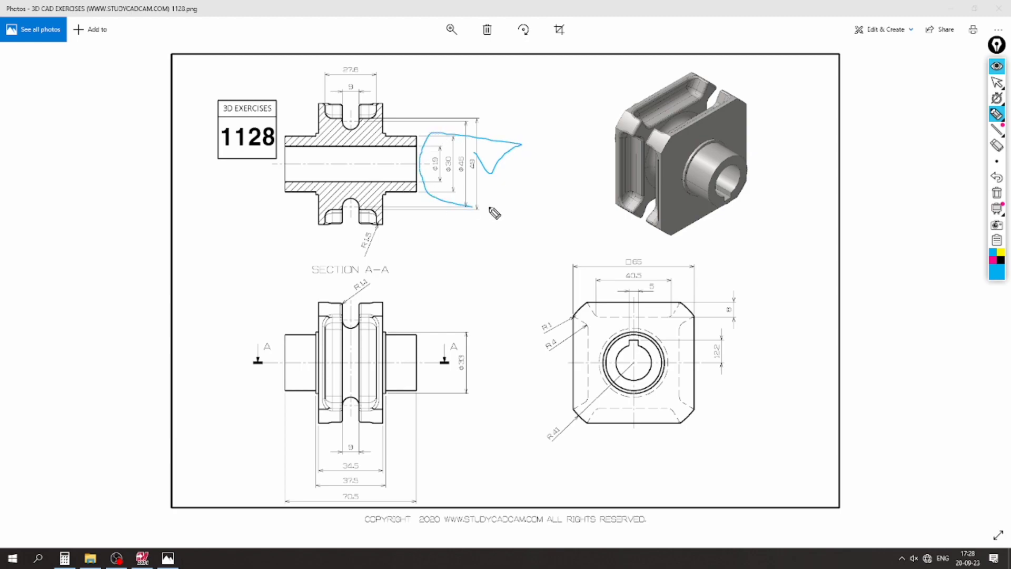
{"action": "left_click", "coordinate": [995, 193]}
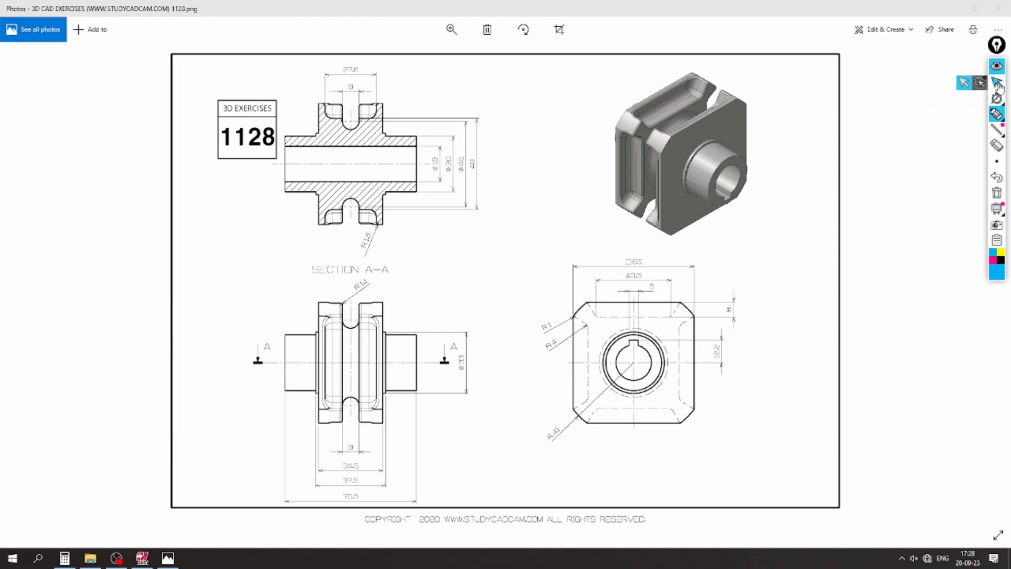
{"action": "left_click", "coordinate": [996, 65]}
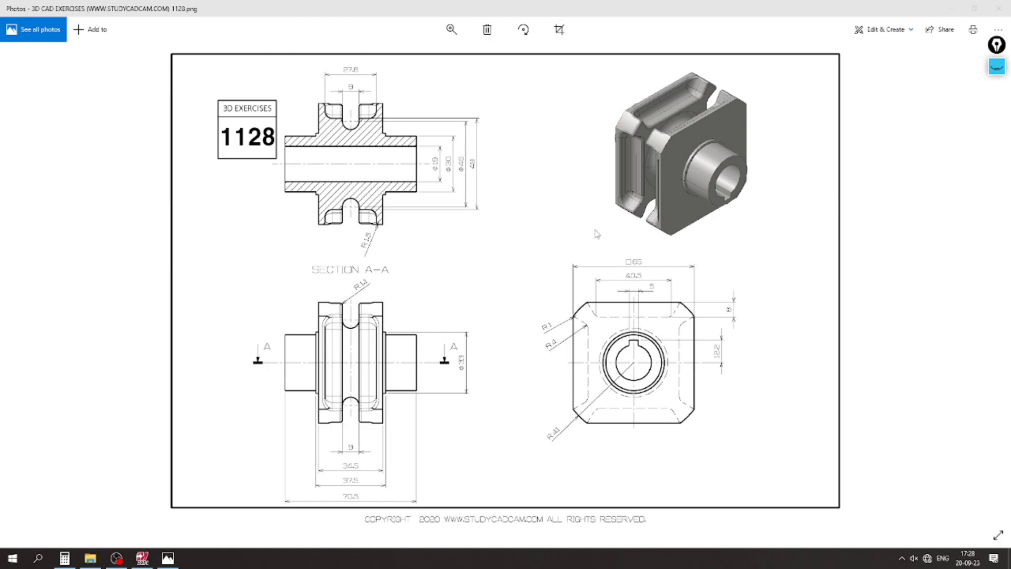
Show the annotation tools, mark the Ø30 and 37.5 dimensions with the pen, and clear the marks.
{"action": "left_click", "coordinate": [997, 66]}
{"action": "left_click", "coordinate": [996, 114]}
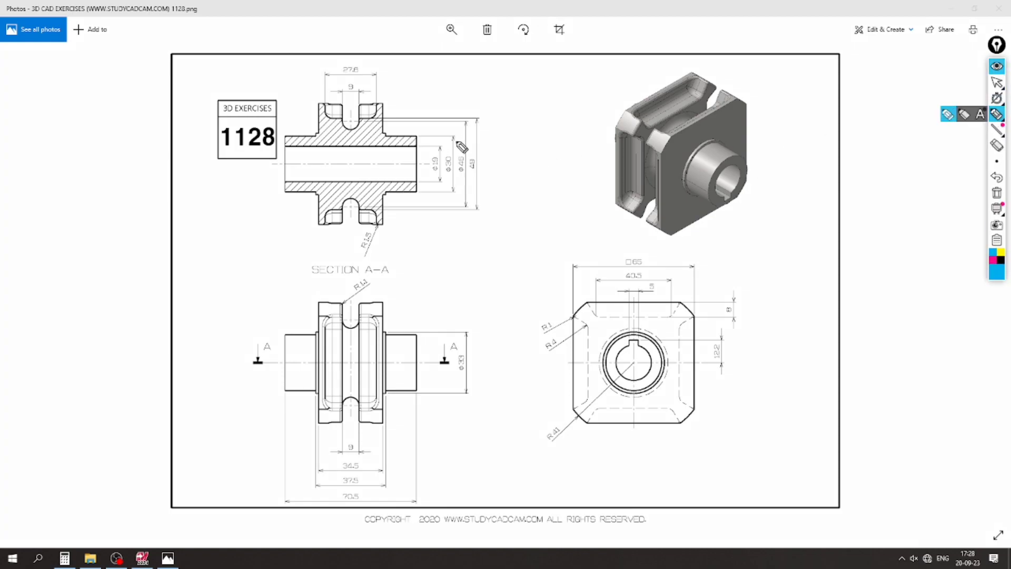
{"action": "mouse_move", "coordinate": [452, 132]}
{"action": "left_mouse_down"}
{"action": "mouse_move", "coordinate": [450, 182]}
{"action": "mouse_move", "coordinate": [453, 132]}
{"action": "left_mouse_up"}
{"action": "mouse_move", "coordinate": [335, 478]}
{"action": "left_mouse_down"}
{"action": "mouse_move", "coordinate": [331, 489]}
{"action": "mouse_move", "coordinate": [356, 489]}
{"action": "left_mouse_up"}
{"action": "left_click", "coordinate": [996, 193]}
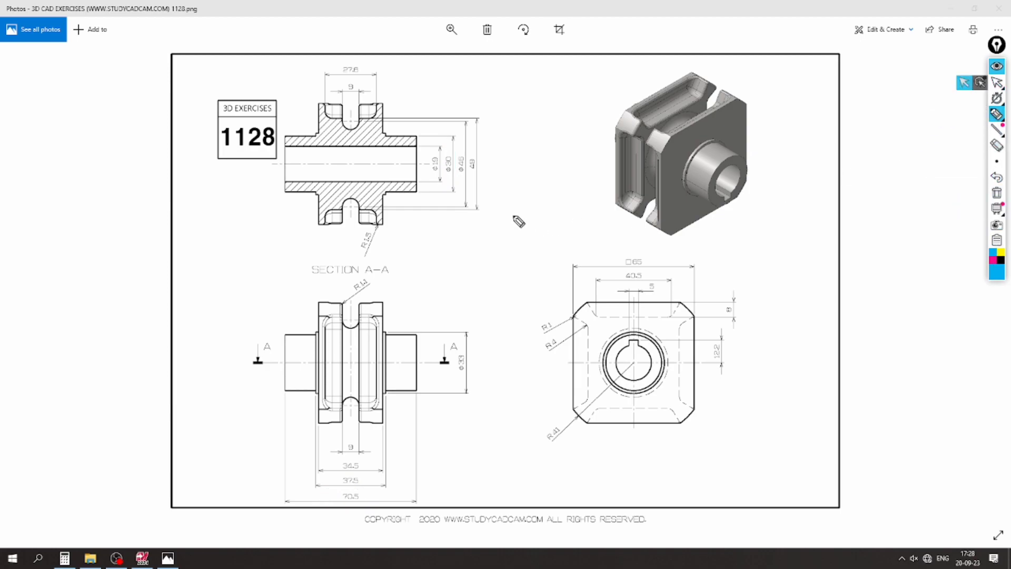
Mark the Ø30 and Ø33 hub diameters on the drawing, clear the marks and switch to Mastercam.
{"action": "left_click_drag", "start_coordinate": [452, 154], "coordinate": [463, 140]}
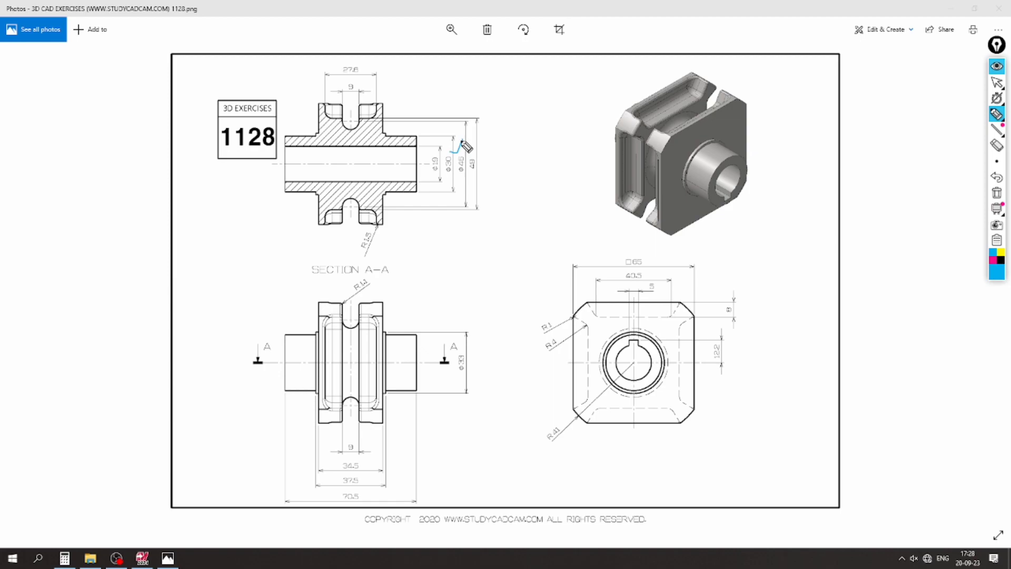
{"action": "mouse_move", "coordinate": [465, 333]}
{"action": "left_mouse_down"}
{"action": "mouse_move", "coordinate": [488, 408]}
{"action": "mouse_move", "coordinate": [454, 328]}
{"action": "left_mouse_up"}
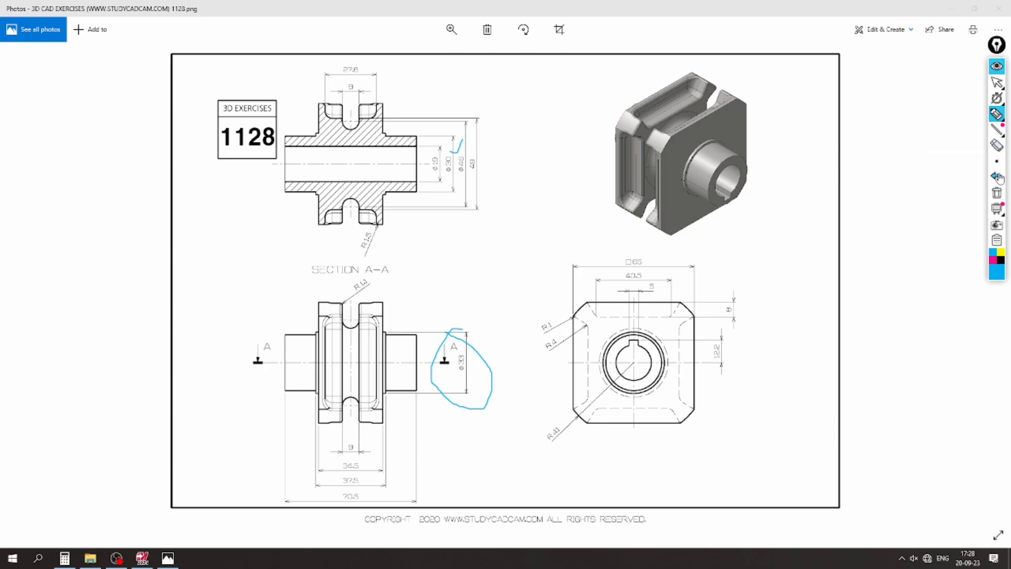
{"action": "left_click", "coordinate": [997, 192]}
{"action": "mouse_move", "coordinate": [997, 96]}
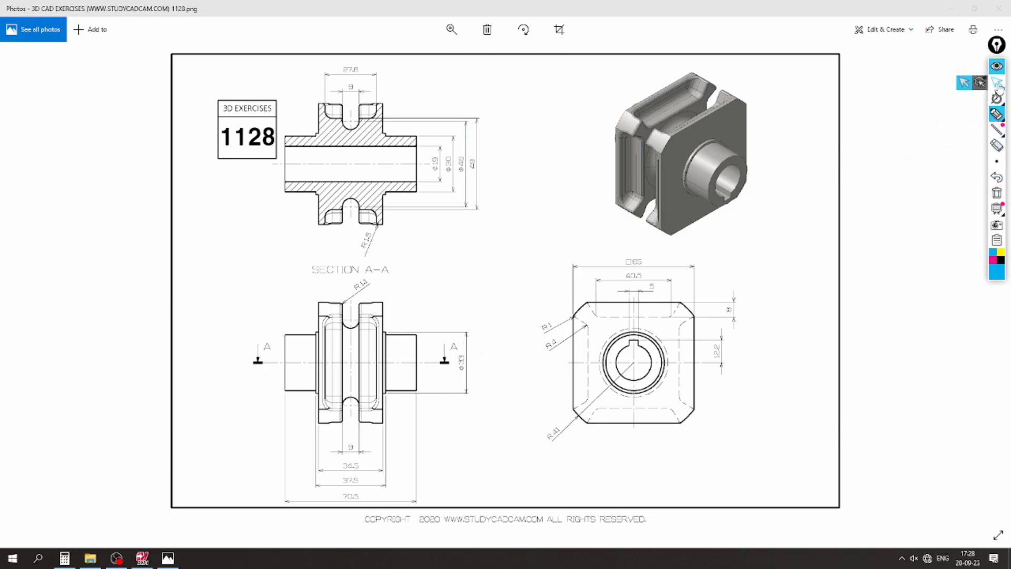
{"action": "left_click", "coordinate": [997, 66]}
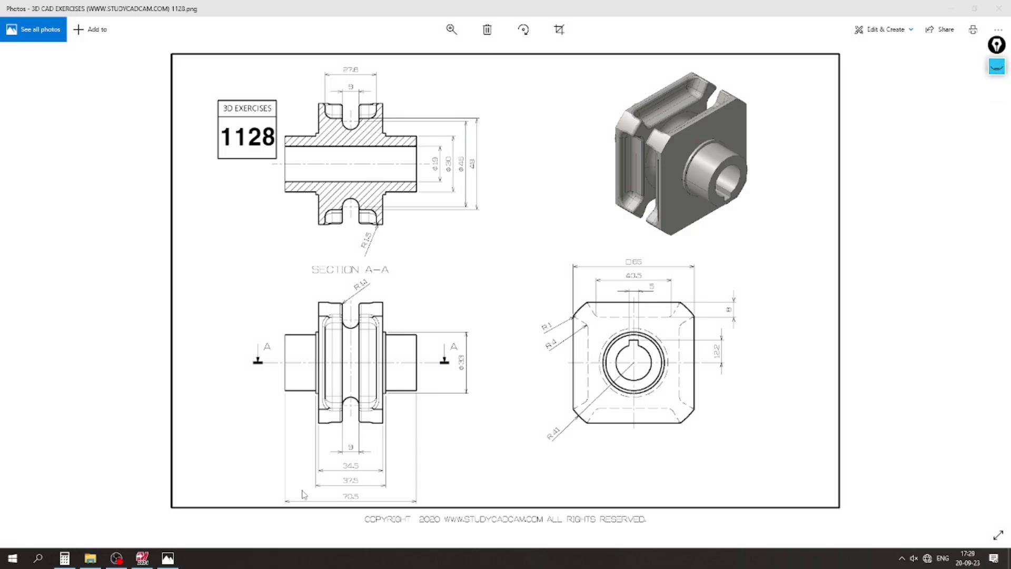
{"action": "left_click", "coordinate": [150, 559]}
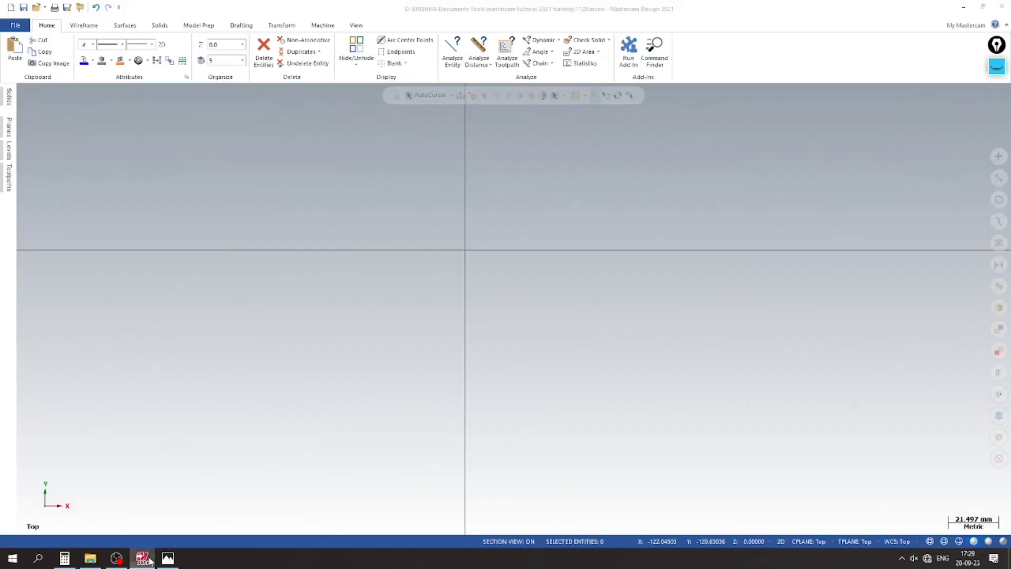
Draw a center-point circle of 33 mm diameter at the origin, checking the diameter on the part drawing.
{"action": "left_click", "coordinate": [84, 25]}
{"action": "left_click", "coordinate": [178, 50]}
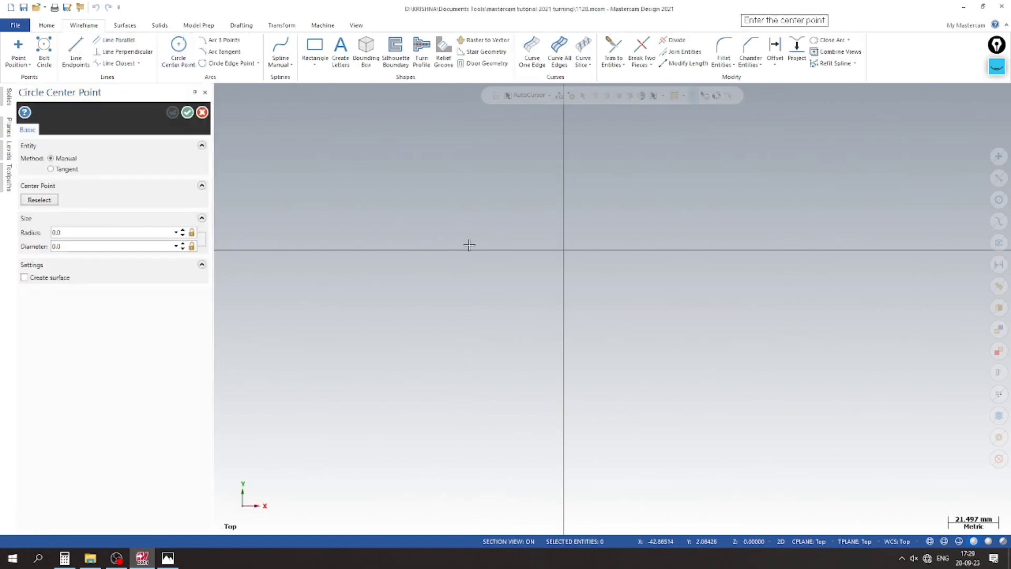
{"action": "left_click", "coordinate": [565, 252]}
{"action": "left_click", "coordinate": [501, 249]}
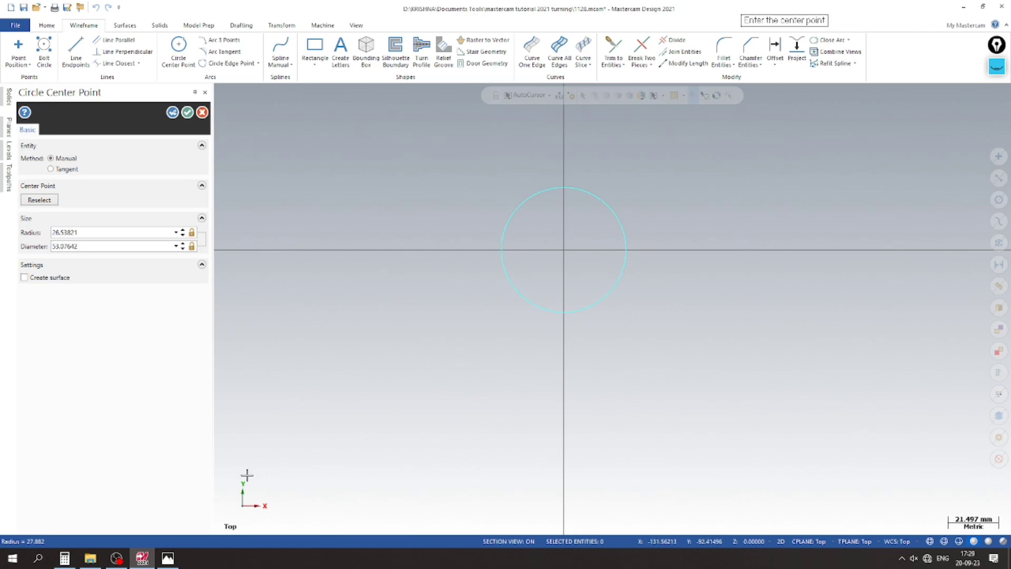
{"action": "left_click", "coordinate": [169, 558]}
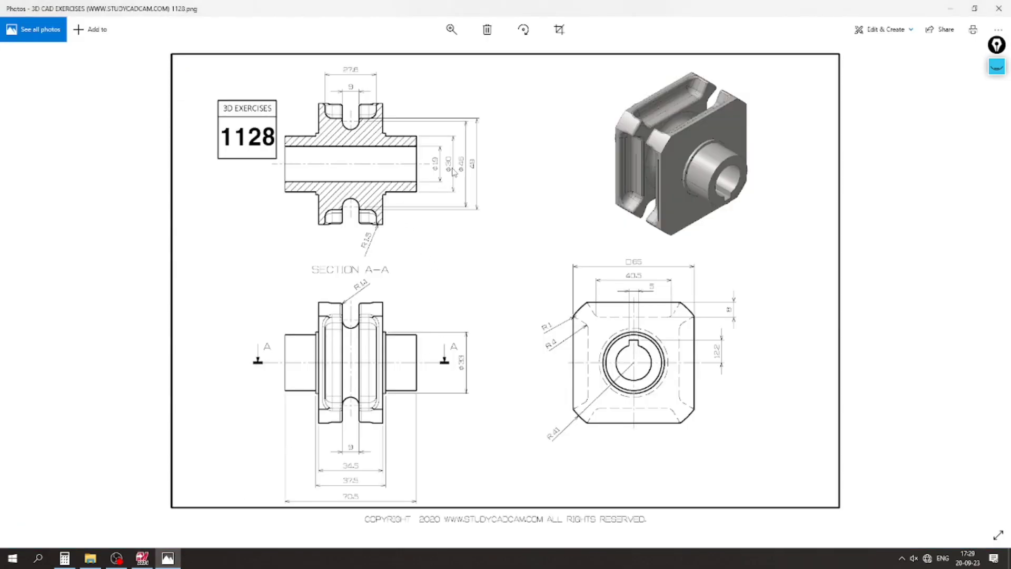
{"action": "key", "text": "alt+Tab"}
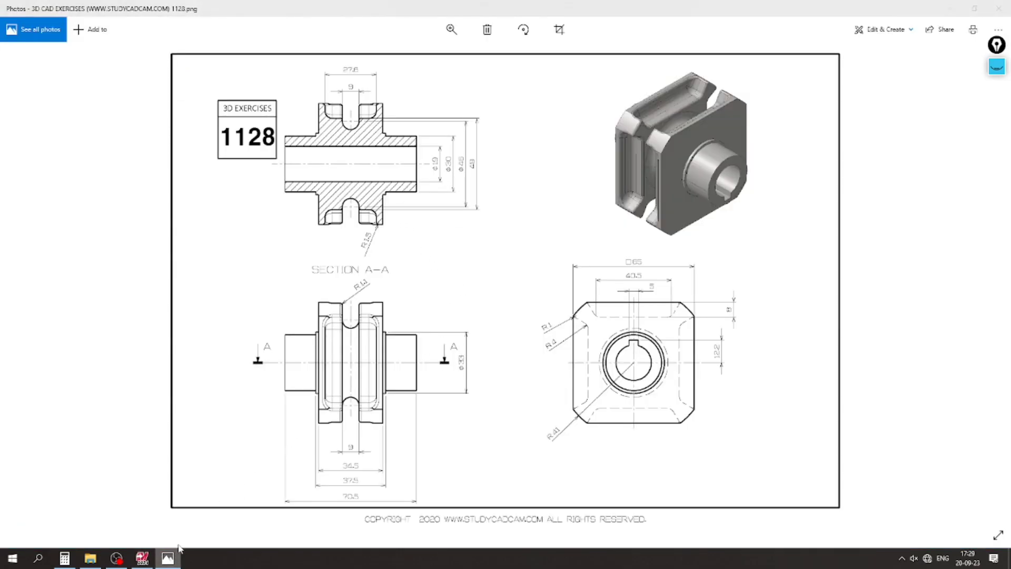
{"action": "left_click", "coordinate": [117, 249]}
{"action": "type", "text": "33.0"}
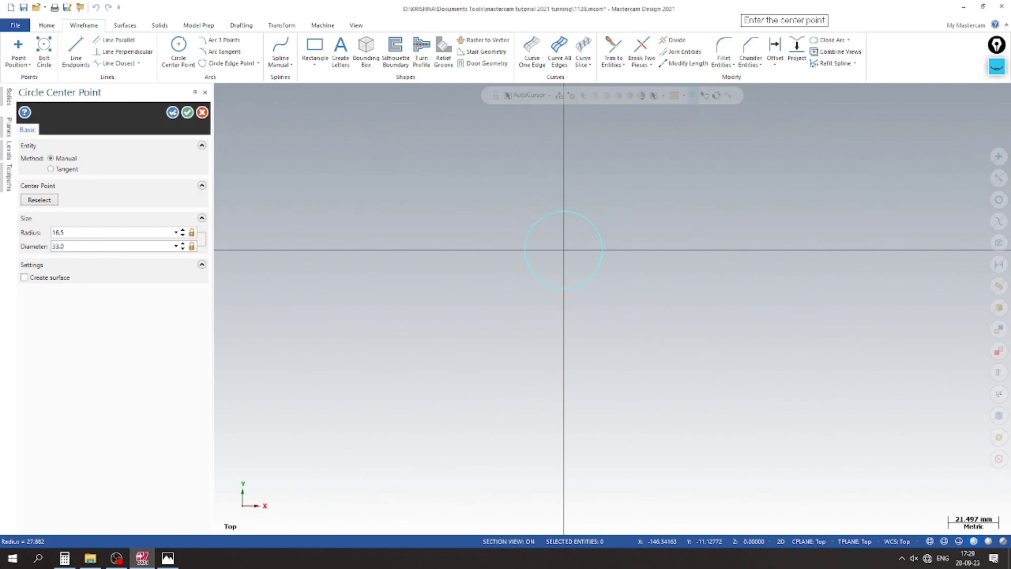
{"action": "key", "text": "Return"}
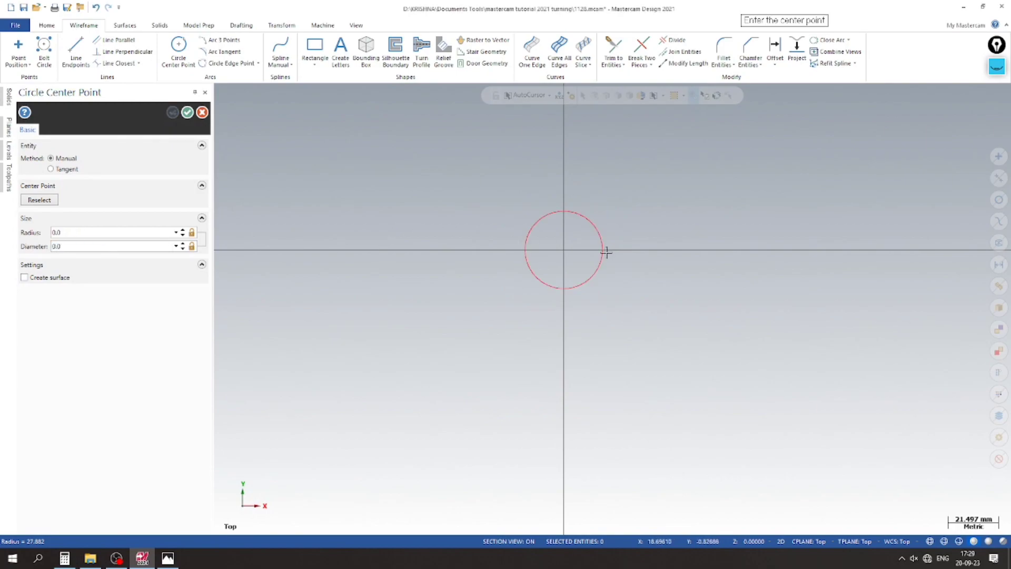
Draw a second 33 mm diameter circle at the origin, leave the circle command and undo the circles.
{"action": "left_click", "coordinate": [563, 248]}
{"action": "left_click", "coordinate": [489, 286]}
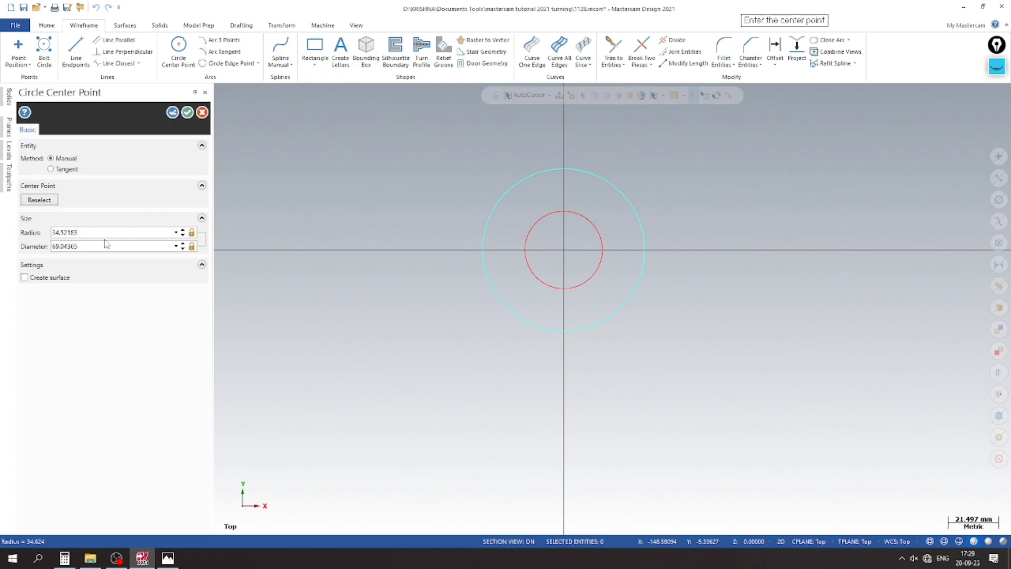
{"action": "left_click", "coordinate": [106, 246]}
{"action": "type", "text": "33"}
{"action": "key", "text": "Return"}
{"action": "key", "text": "Return"}
{"action": "scroll", "coordinate": [542, 216], "scroll_direction": "up", "scroll_amount": 8}
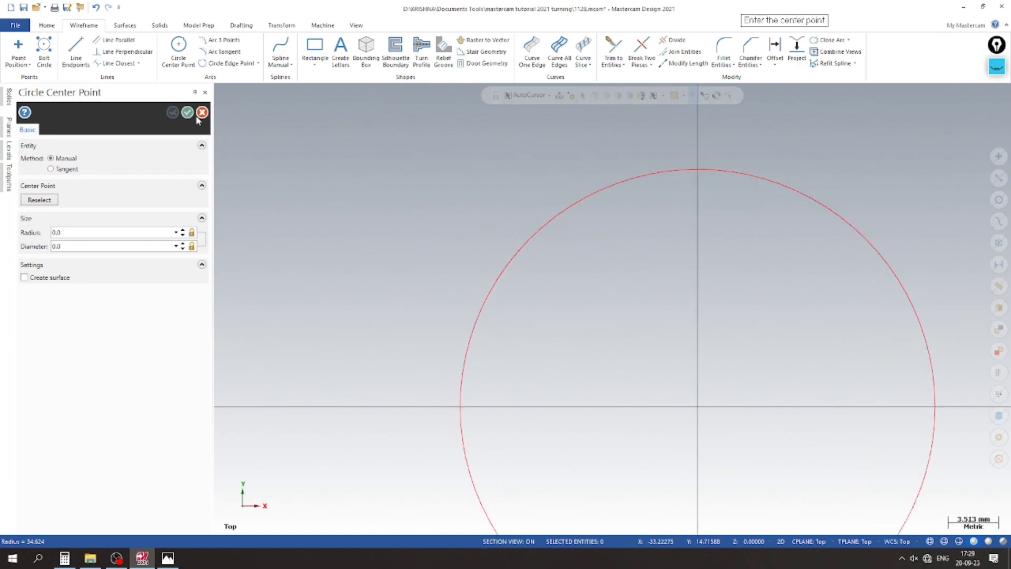
{"action": "left_click", "coordinate": [199, 115]}
{"action": "scroll", "coordinate": [287, 188], "scroll_direction": "down", "scroll_amount": 2}
{"action": "key", "text": "ctrl+z"}
Draw a center-point circle with a diameter of 33 mm at the origin.
{"action": "left_click", "coordinate": [179, 50]}
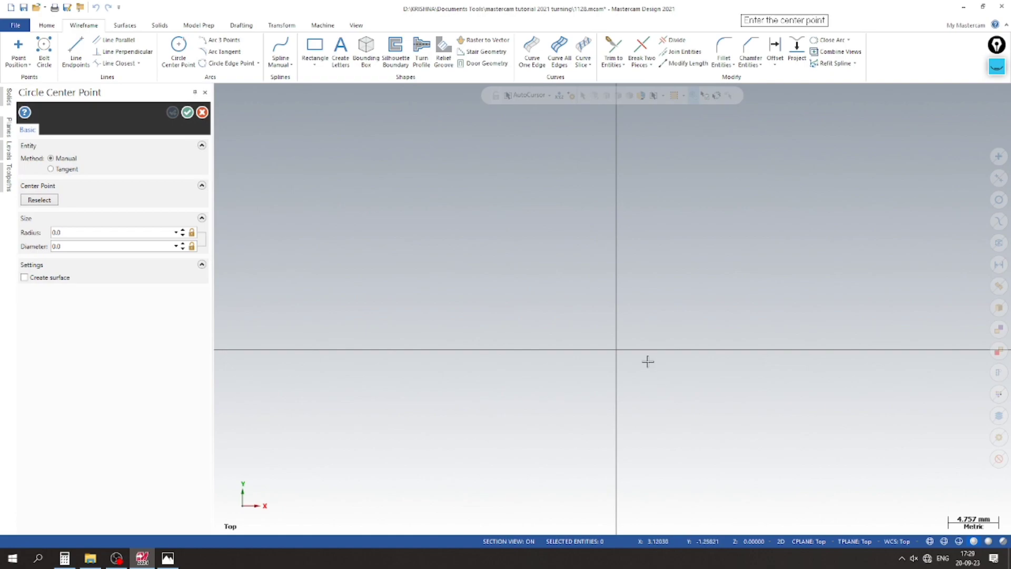
{"action": "left_click", "coordinate": [616, 350]}
{"action": "left_click", "coordinate": [454, 311]}
{"action": "double_click", "coordinate": [74, 245]}
{"action": "type", "text": "33"}
{"action": "key", "text": "Return"}
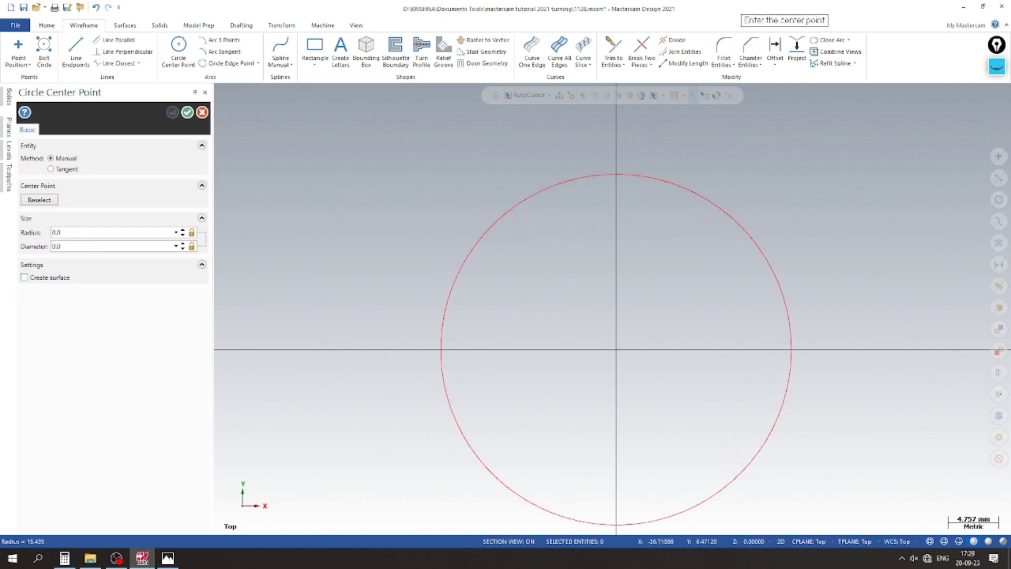
Add a concentric circle with a diameter of 30 mm at the origin and finish the circle command.
{"action": "left_click", "coordinate": [616, 350]}
{"action": "left_click", "coordinate": [555, 382]}
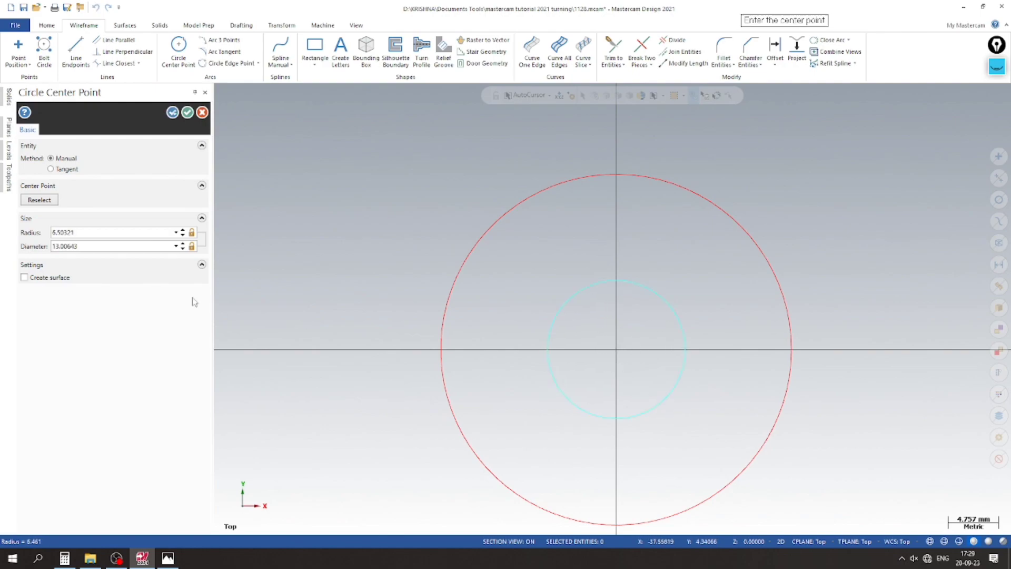
{"action": "double_click", "coordinate": [106, 246]}
{"action": "type", "text": "30"}
{"action": "key", "text": "Return"}
{"action": "scroll", "coordinate": [401, 180], "scroll_direction": "down", "scroll_amount": 3}
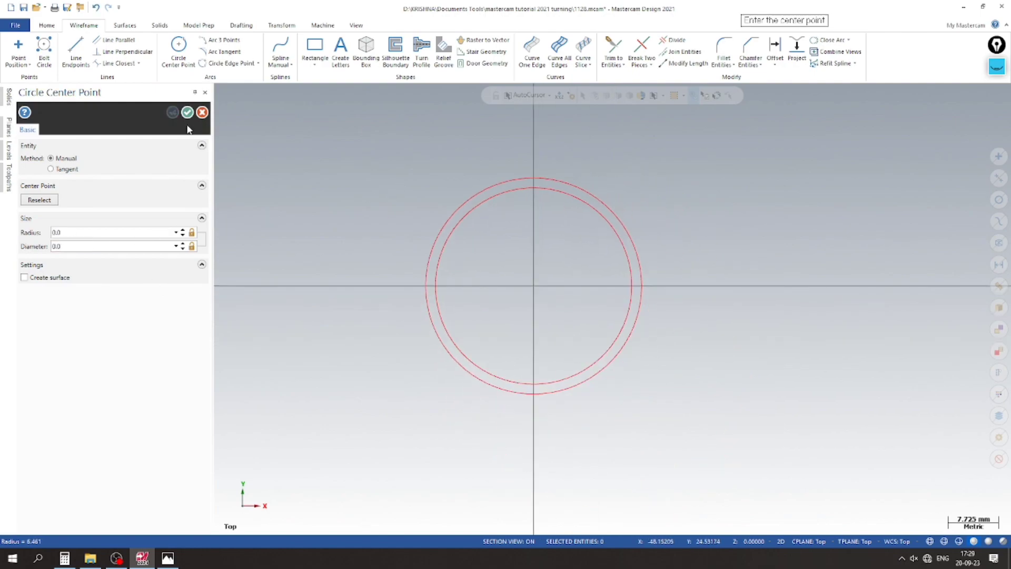
{"action": "left_click", "coordinate": [187, 112]}
{"action": "scroll", "coordinate": [428, 286], "scroll_direction": "down", "scroll_amount": 2}
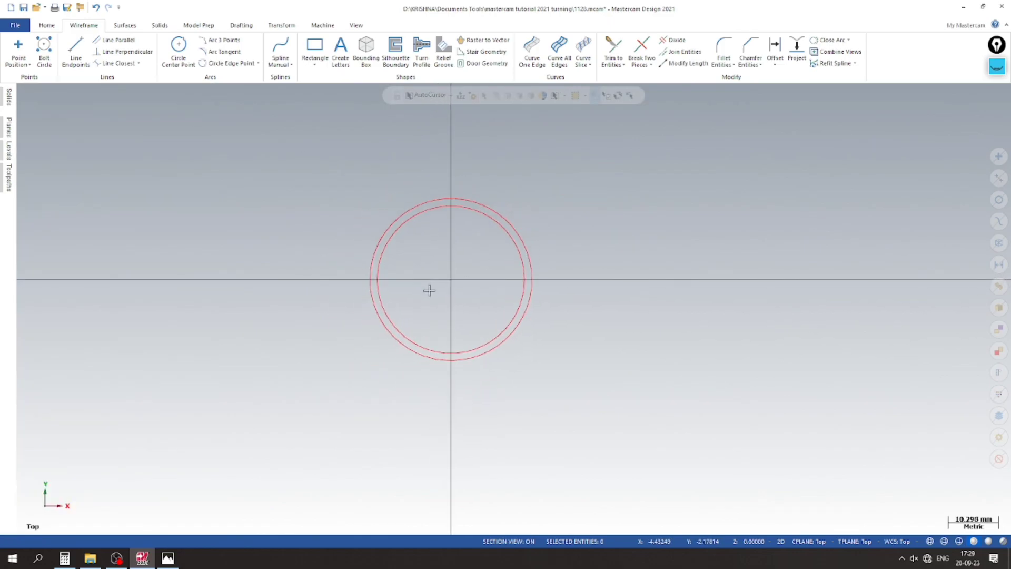
Switch to the part drawing in Photos, mark the Ø19 bore dimension and clear the mark.
{"action": "left_click", "coordinate": [168, 558]}
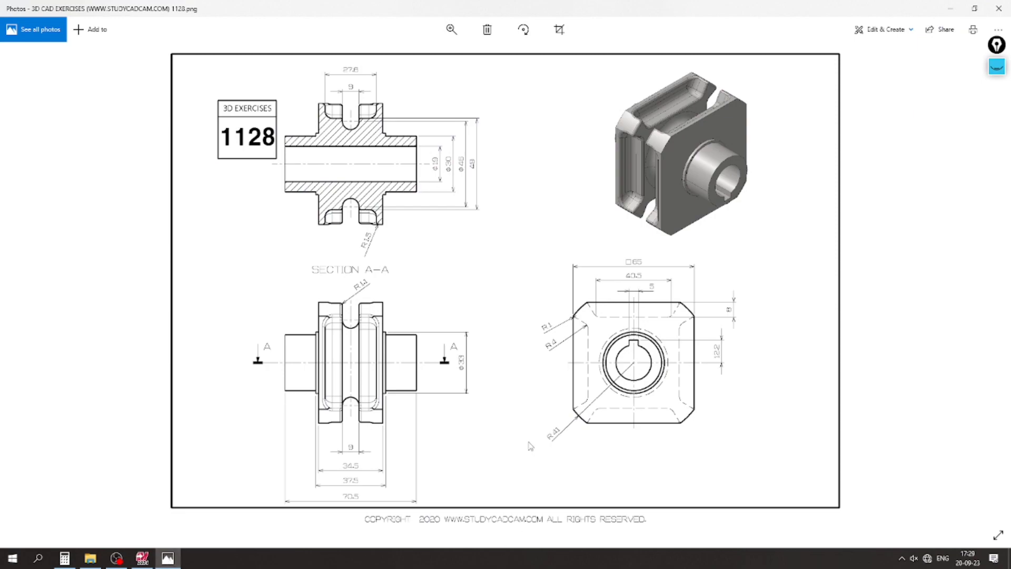
{"action": "left_click", "coordinate": [997, 67]}
{"action": "left_click", "coordinate": [997, 114]}
{"action": "mouse_move", "coordinate": [437, 151]}
{"action": "left_mouse_down"}
{"action": "mouse_move", "coordinate": [422, 165]}
{"action": "mouse_move", "coordinate": [443, 177]}
{"action": "mouse_move", "coordinate": [439, 150]}
{"action": "left_mouse_up"}
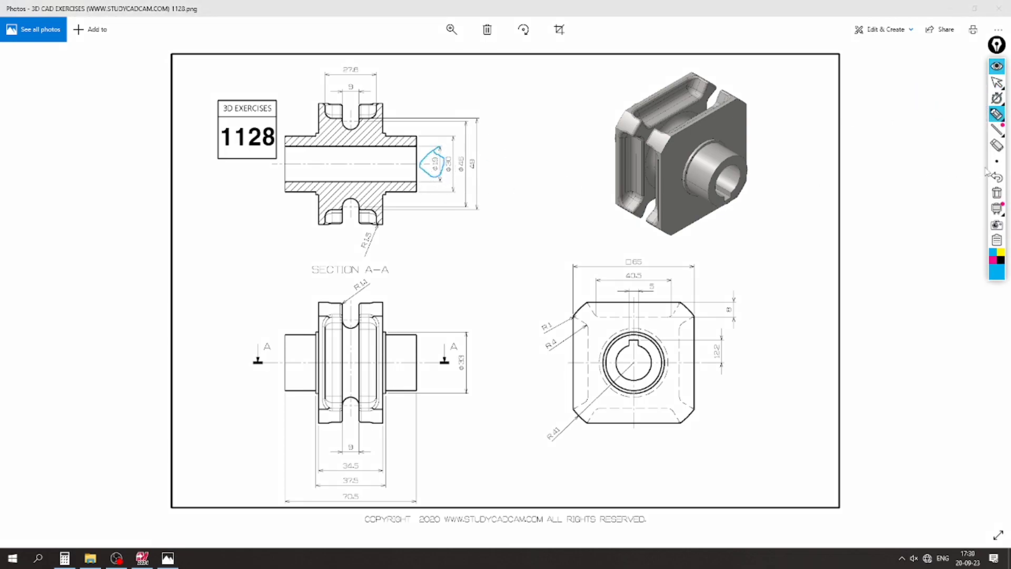
{"action": "left_click", "coordinate": [997, 194]}
{"action": "left_click", "coordinate": [995, 83]}
Switch to Mastercam and draw a concentric bore circle with a diameter of 19 mm at the origin.
{"action": "left_click", "coordinate": [142, 557]}
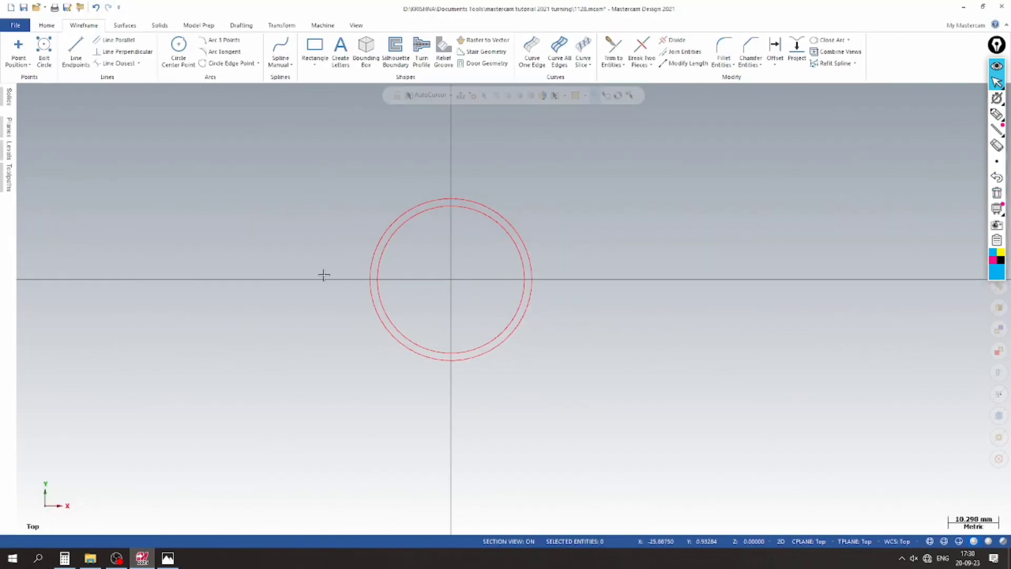
{"action": "left_click", "coordinate": [178, 53]}
{"action": "left_click", "coordinate": [550, 279]}
{"action": "double_click", "coordinate": [92, 247]}
{"action": "type", "text": "1"}
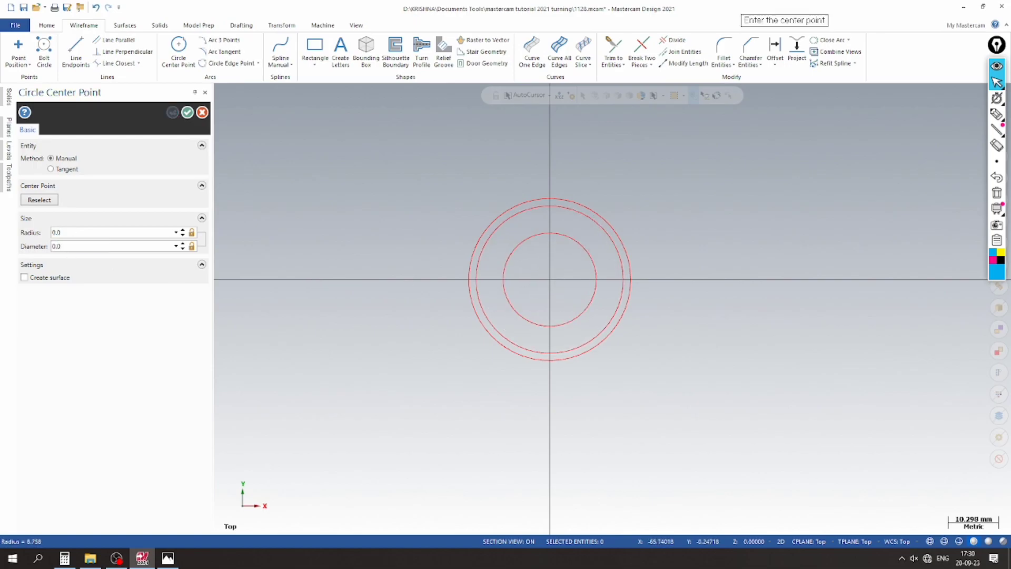
{"action": "scroll", "coordinate": [438, 279], "scroll_direction": "down", "scroll_amount": 5}
{"action": "key", "text": "Escape"}
{"action": "scroll", "coordinate": [260, 293], "scroll_direction": "up", "scroll_amount": 3}
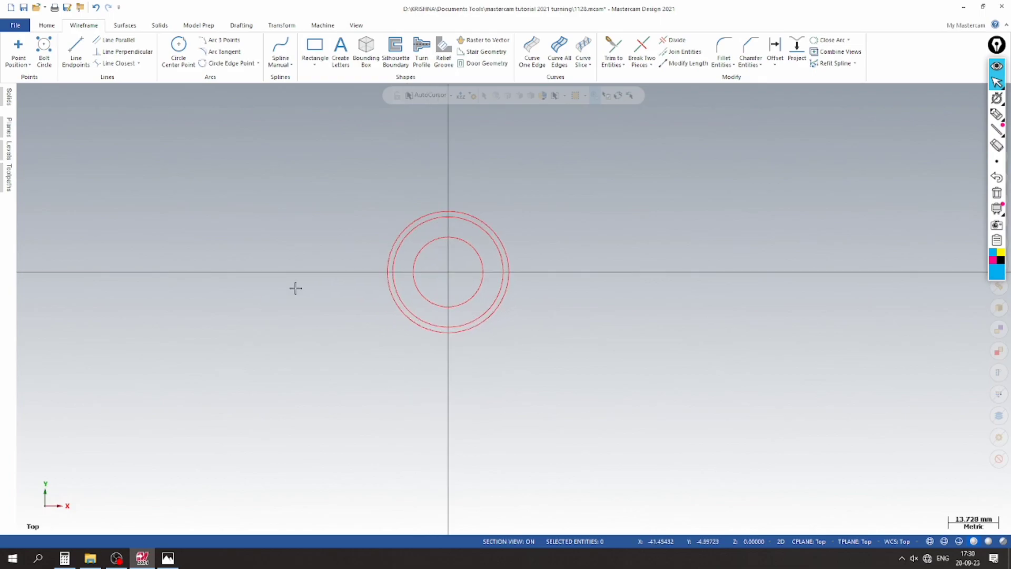
Switch to the part drawing in Photos, mark the square 65 and R41 dimensions, and clear the marks.
{"action": "left_click", "coordinate": [167, 558]}
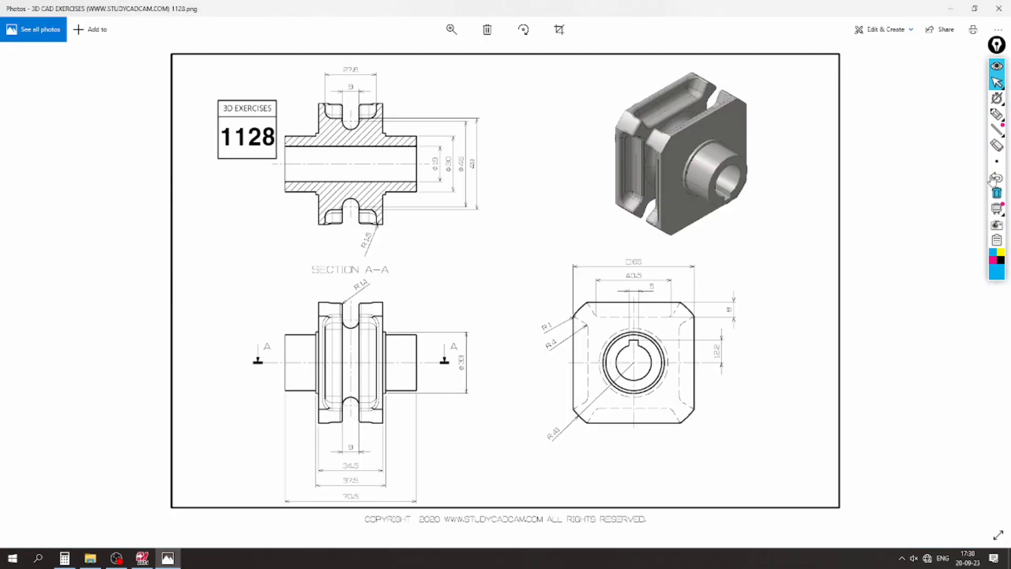
{"action": "left_click", "coordinate": [995, 114]}
{"action": "mouse_move", "coordinate": [655, 247]}
{"action": "left_mouse_down"}
{"action": "mouse_move", "coordinate": [603, 260]}
{"action": "mouse_move", "coordinate": [648, 267]}
{"action": "mouse_move", "coordinate": [646, 248]}
{"action": "left_mouse_up"}
{"action": "mouse_move", "coordinate": [573, 430]}
{"action": "left_mouse_down"}
{"action": "mouse_move", "coordinate": [571, 472]}
{"action": "mouse_move", "coordinate": [565, 426]}
{"action": "left_mouse_up"}
{"action": "left_click", "coordinate": [996, 194]}
{"action": "left_click", "coordinate": [996, 83]}
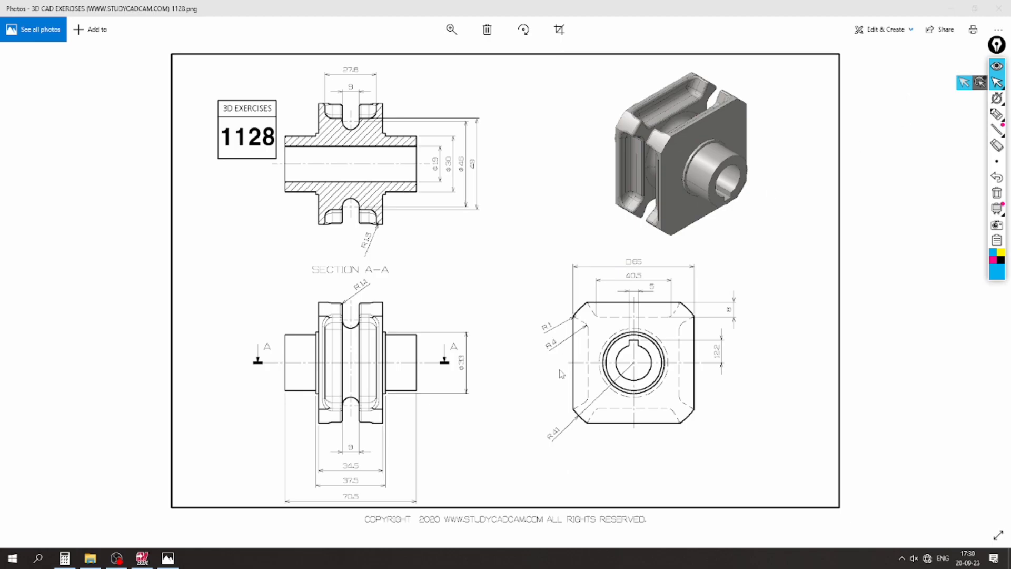
Switch to Mastercam and draw a rectangular shape centred on the origin with a width and height of 65 mm.
{"action": "left_click", "coordinate": [141, 557]}
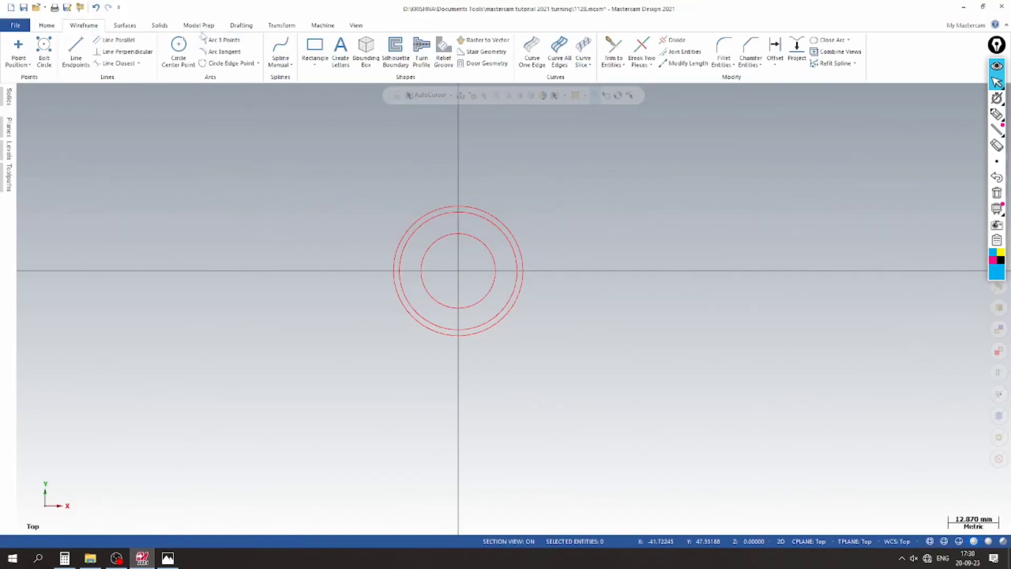
{"action": "left_click", "coordinate": [314, 62]}
{"action": "left_click", "coordinate": [334, 86]}
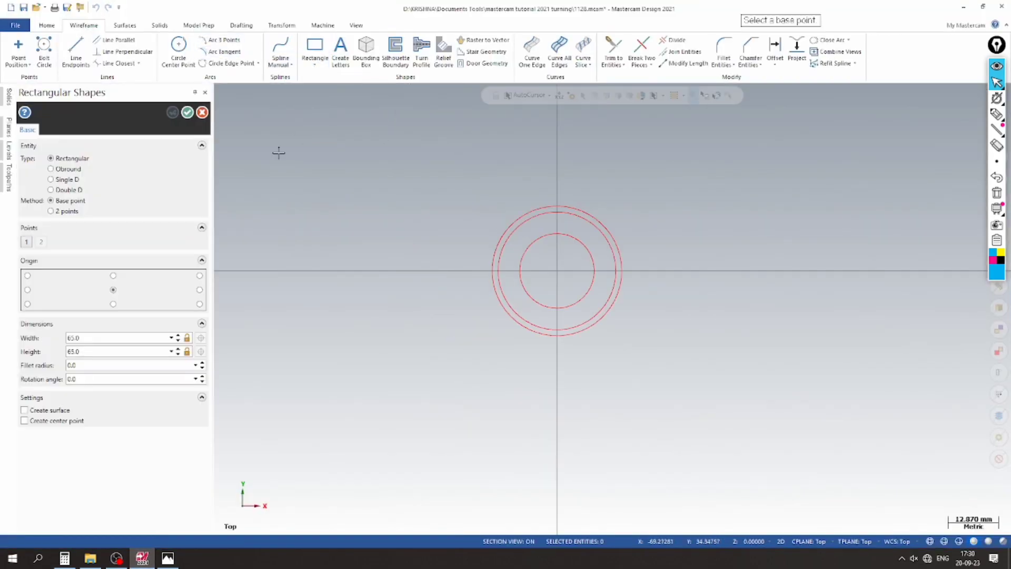
{"action": "left_click", "coordinate": [556, 270]}
{"action": "left_click", "coordinate": [425, 169]}
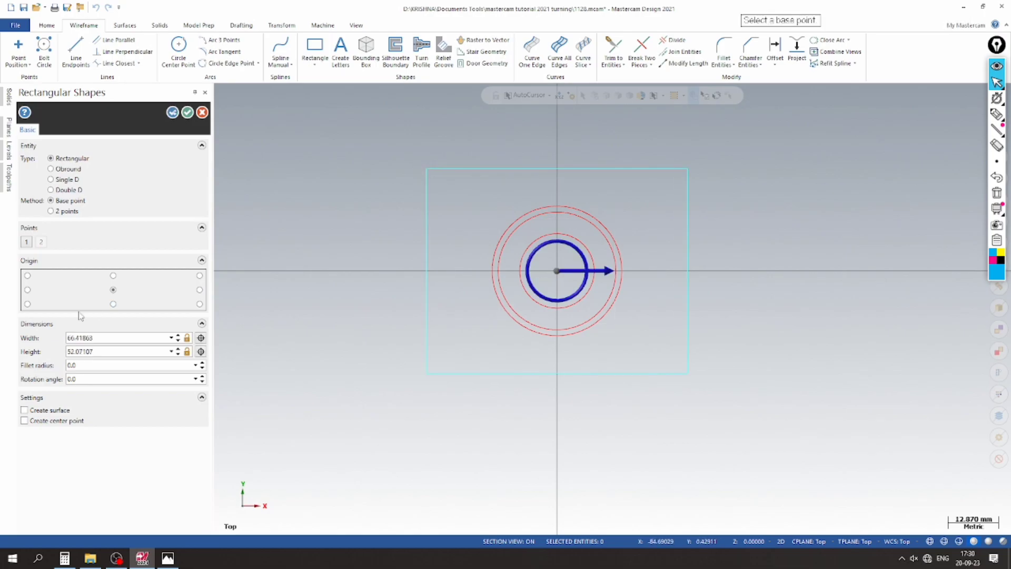
{"action": "left_click", "coordinate": [112, 338]}
{"action": "type", "text": "65"}
{"action": "key", "text": "Return"}
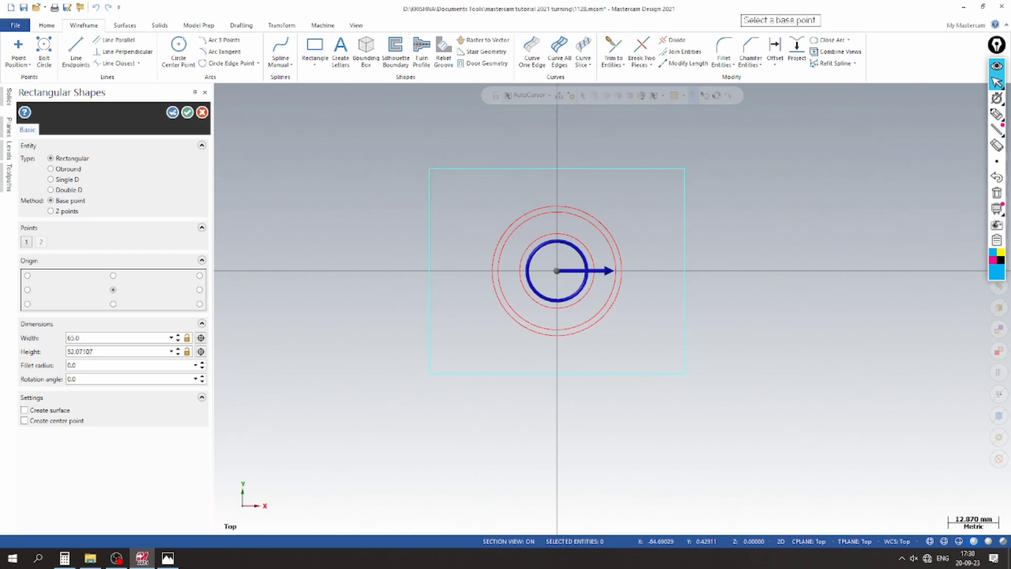
{"action": "left_click", "coordinate": [112, 351]}
{"action": "type", "text": "65"}
{"action": "key", "text": "Return"}
{"action": "key", "text": "Return"}
{"action": "scroll", "coordinate": [398, 343], "scroll_direction": "down", "scroll_amount": 1}
{"action": "left_click", "coordinate": [187, 112]}
Draw a center-point circle with a radius of 41 mm at the origin, check the part drawing, and finish the circle command.
{"action": "left_click", "coordinate": [179, 61]}
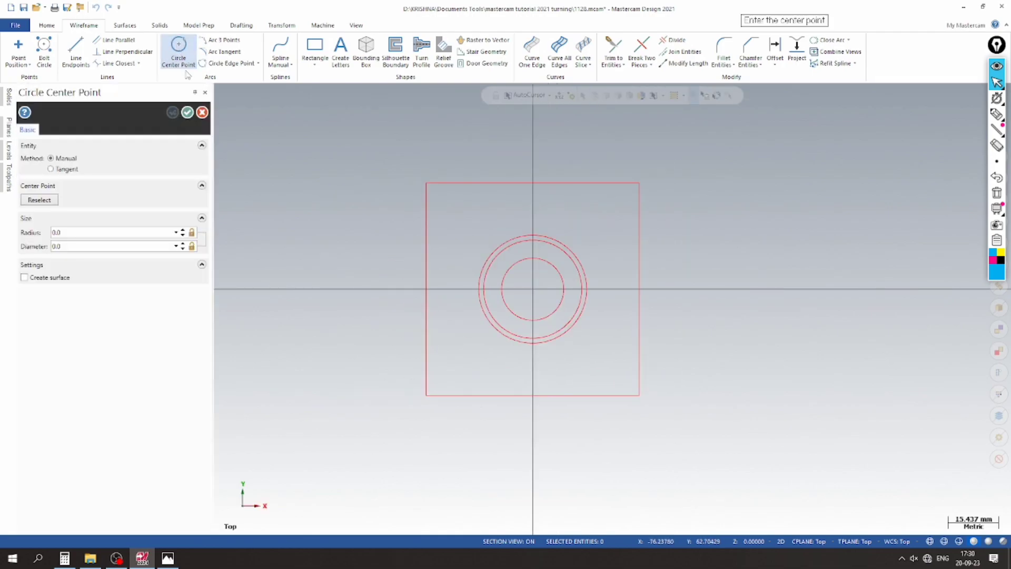
{"action": "left_click", "coordinate": [533, 289]}
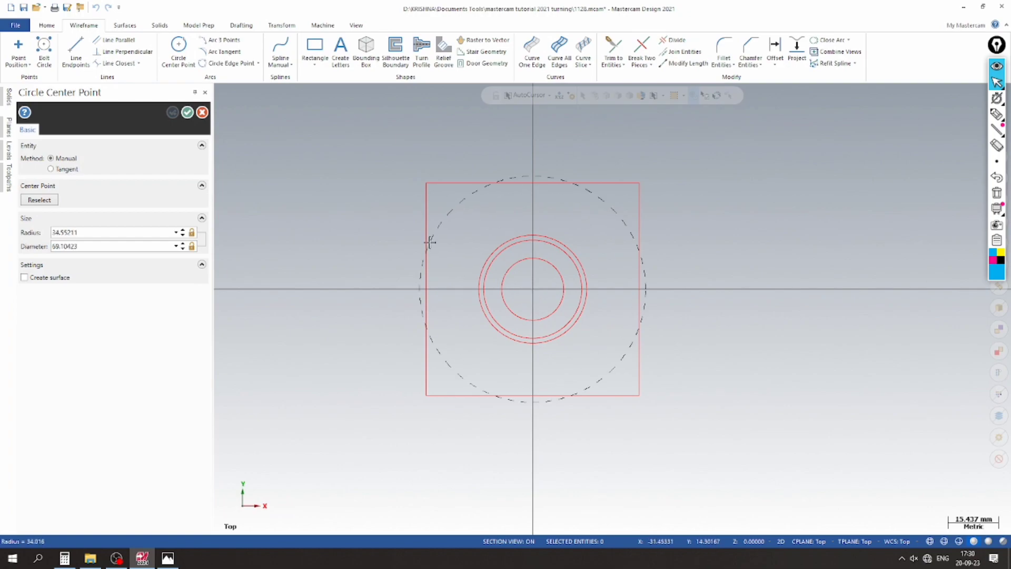
{"action": "left_click", "coordinate": [449, 214]}
{"action": "double_click", "coordinate": [89, 232]}
{"action": "type", "text": "41.0"}
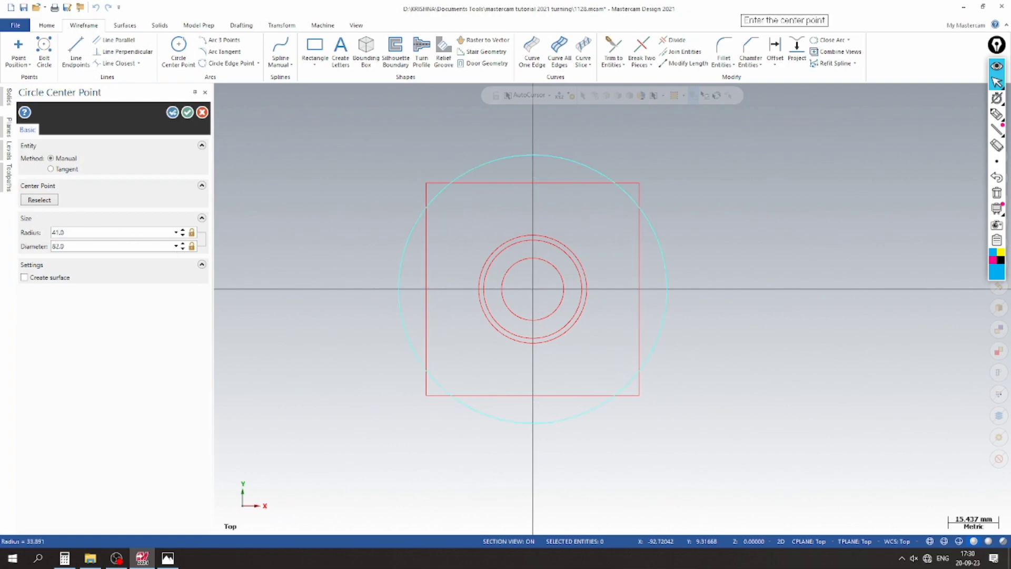
{"action": "left_click", "coordinate": [173, 112]}
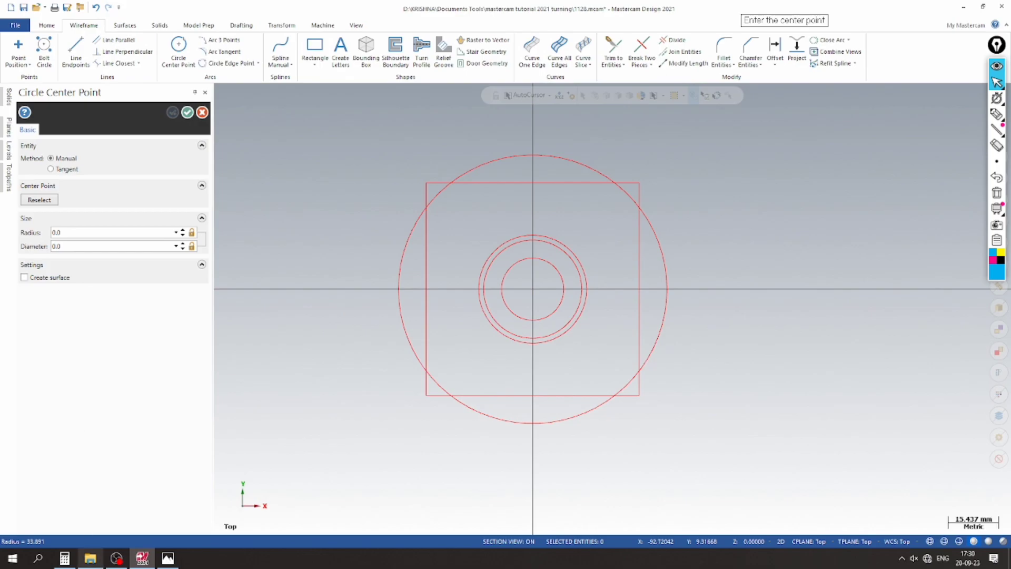
{"action": "left_click", "coordinate": [177, 561]}
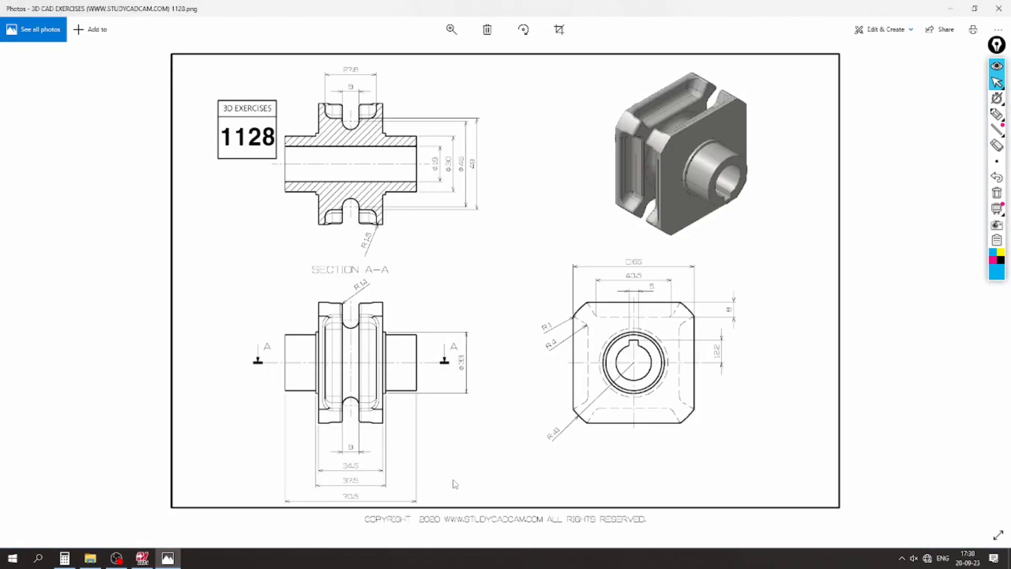
{"action": "left_click", "coordinate": [142, 558]}
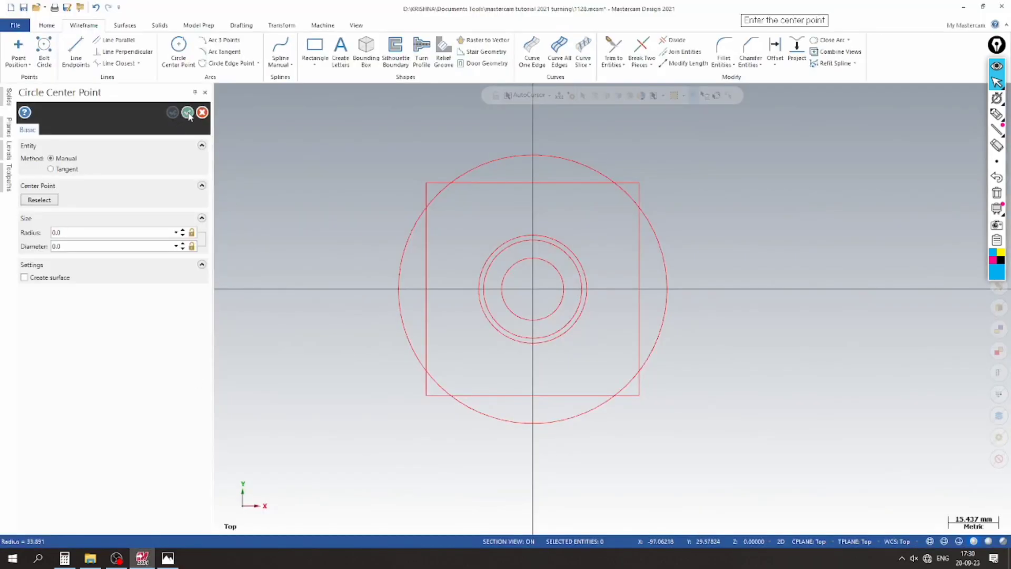
{"action": "left_click", "coordinate": [187, 113]}
Use Divide with Trim to remove the square's corners and the 41 mm radius arcs outside it, leaving a square with rounded corners.
{"action": "scroll", "coordinate": [235, 182], "scroll_direction": "up", "scroll_amount": 1}
{"action": "left_click", "coordinate": [682, 40]}
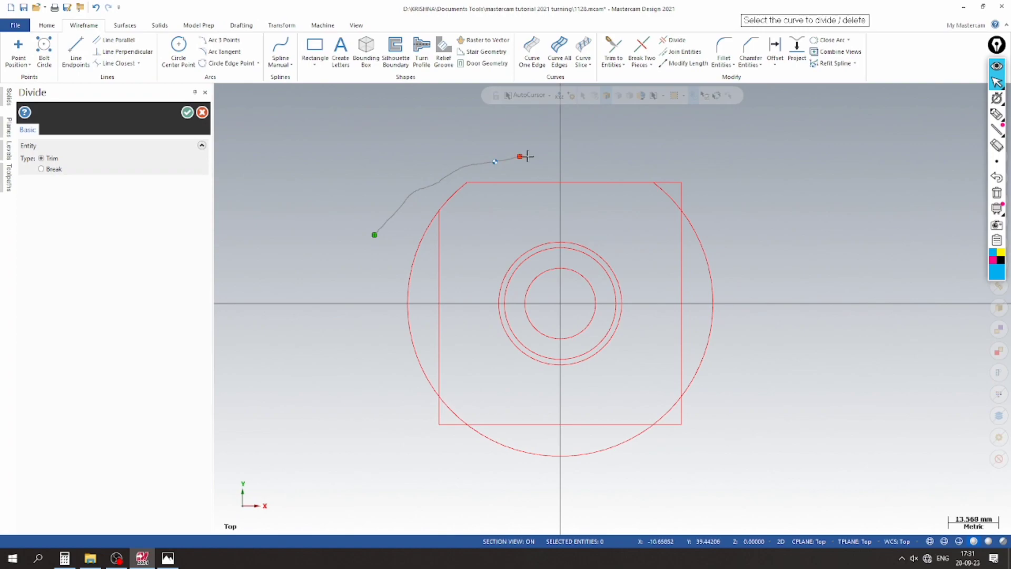
{"action": "left_click_drag", "start_coordinate": [679, 184], "coordinate": [688, 219]}
{"action": "left_click_drag", "start_coordinate": [397, 164], "coordinate": [409, 314]}
{"action": "mouse_move", "coordinate": [392, 396]}
{"action": "left_mouse_down"}
{"action": "mouse_move", "coordinate": [447, 428]}
{"action": "mouse_move", "coordinate": [519, 444]}
{"action": "mouse_move", "coordinate": [695, 440]}
{"action": "mouse_move", "coordinate": [684, 417]}
{"action": "mouse_move", "coordinate": [706, 367]}
{"action": "left_mouse_up"}
{"action": "left_click", "coordinate": [188, 112]}
Save the part file and set the view to isometric.
{"action": "middle_click_drag", "start_coordinate": [340, 210], "coordinate": [592, 288]}
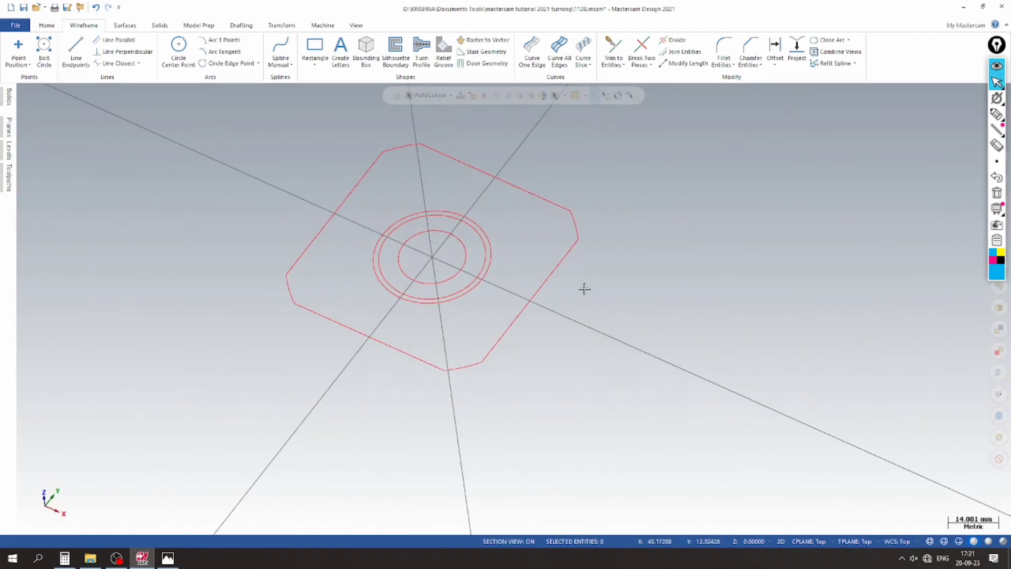
{"action": "left_click", "coordinate": [23, 7]}
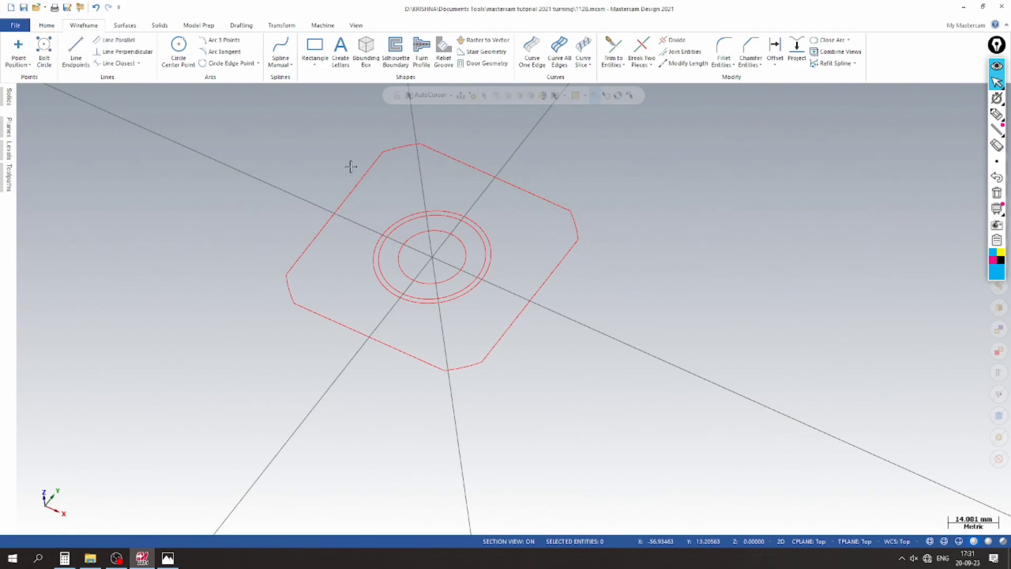
{"action": "right_click", "coordinate": [624, 212]}
{"action": "left_click", "coordinate": [655, 304]}
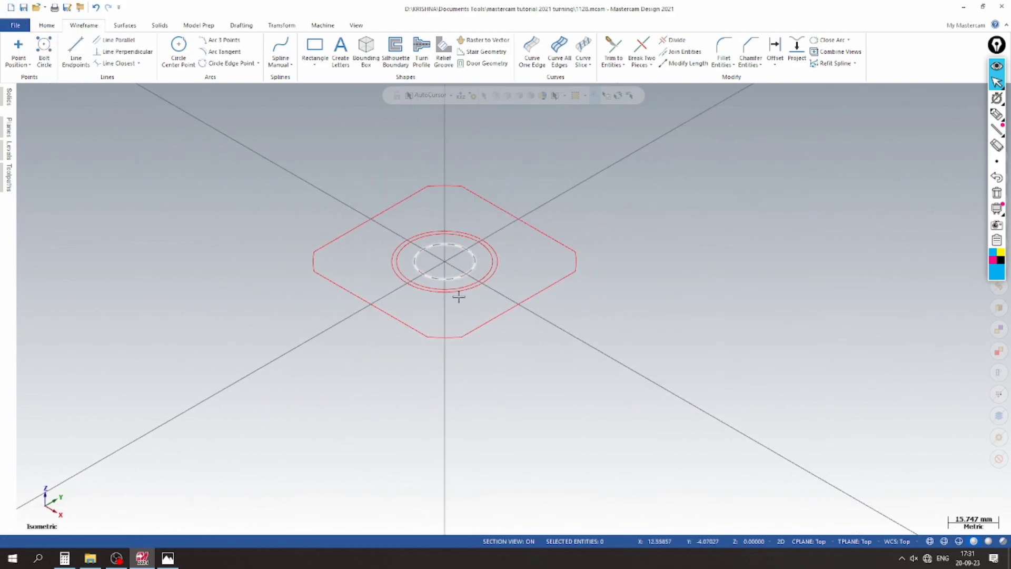
Check the overall length in the part drawing and extrude the 30 mm circle as a new body, 35.25 mm in both directions.
{"action": "left_click", "coordinate": [178, 562]}
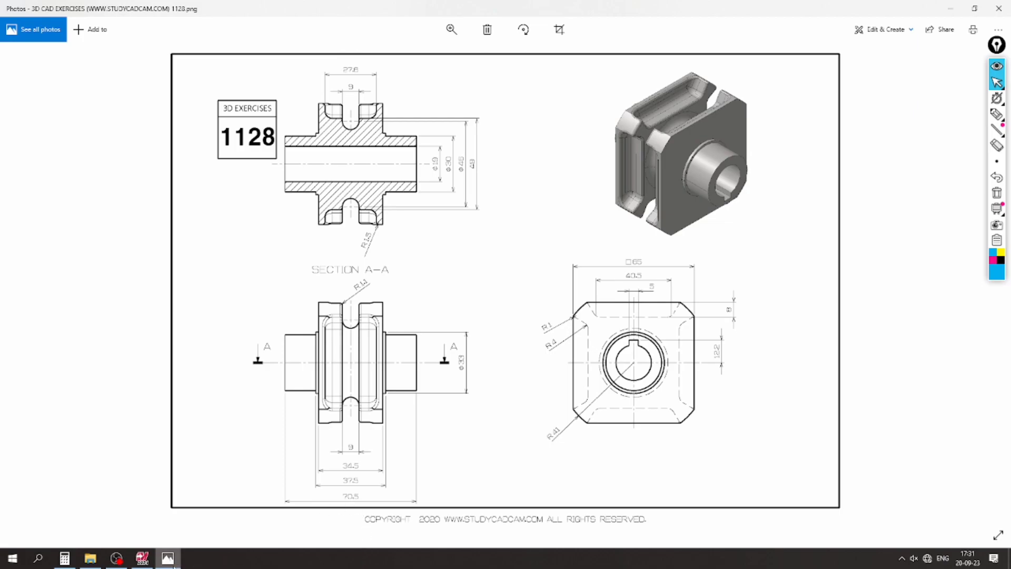
{"action": "left_click", "coordinate": [167, 557]}
{"action": "left_click", "coordinate": [160, 26]}
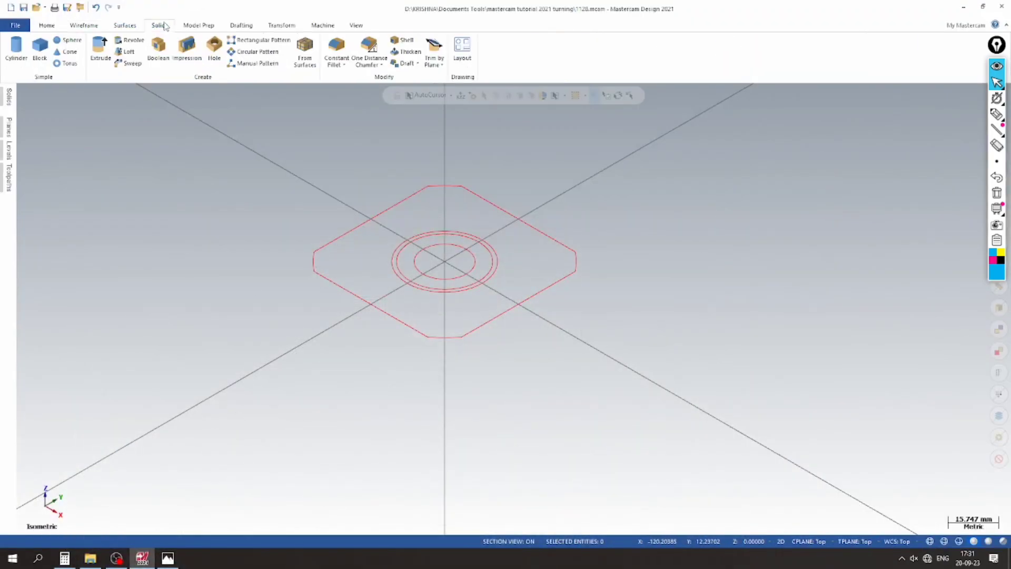
{"action": "left_click", "coordinate": [100, 48]}
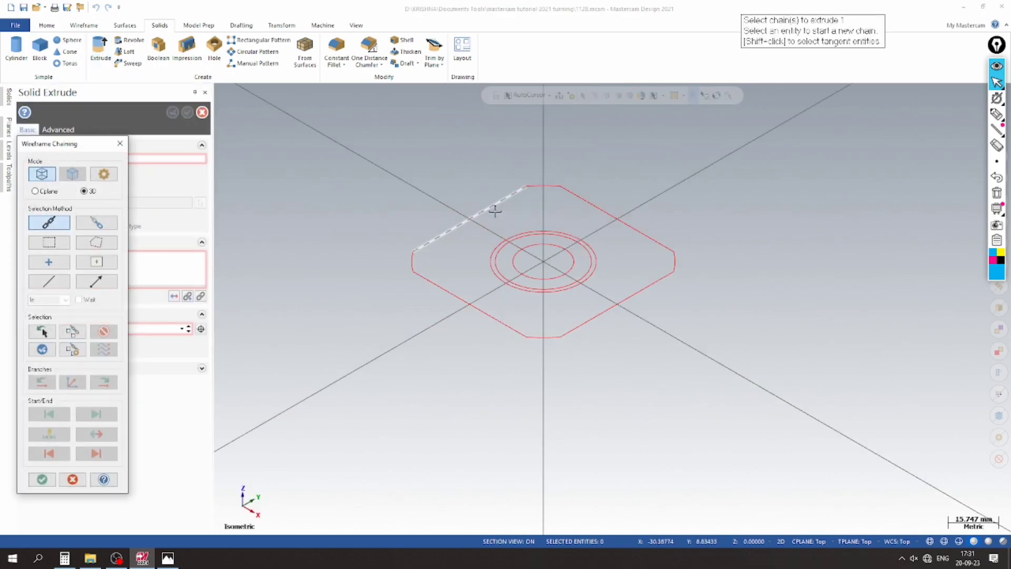
{"action": "left_click", "coordinate": [516, 241]}
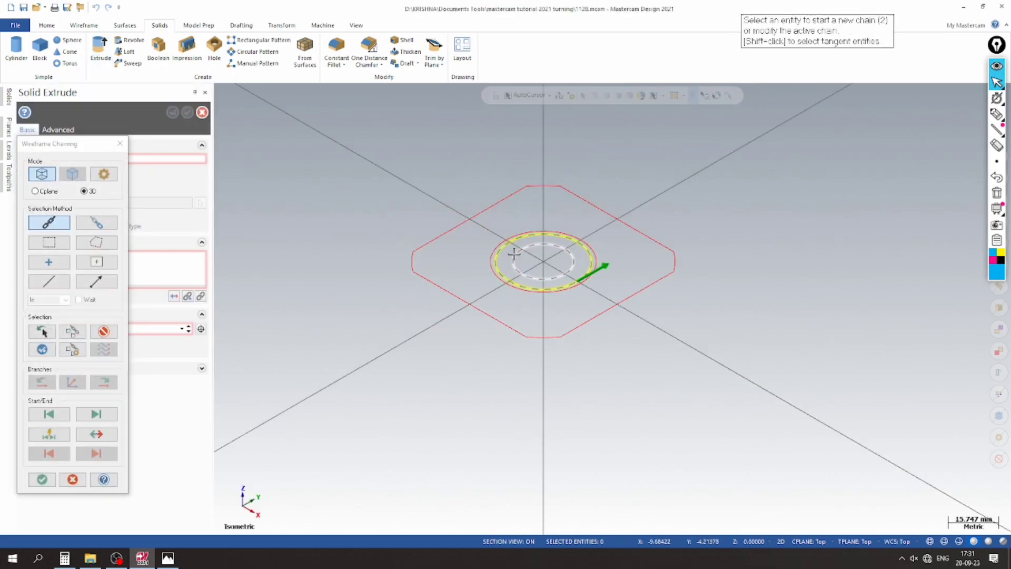
{"action": "left_click", "coordinate": [43, 479]}
{"action": "left_click", "coordinate": [36, 354]}
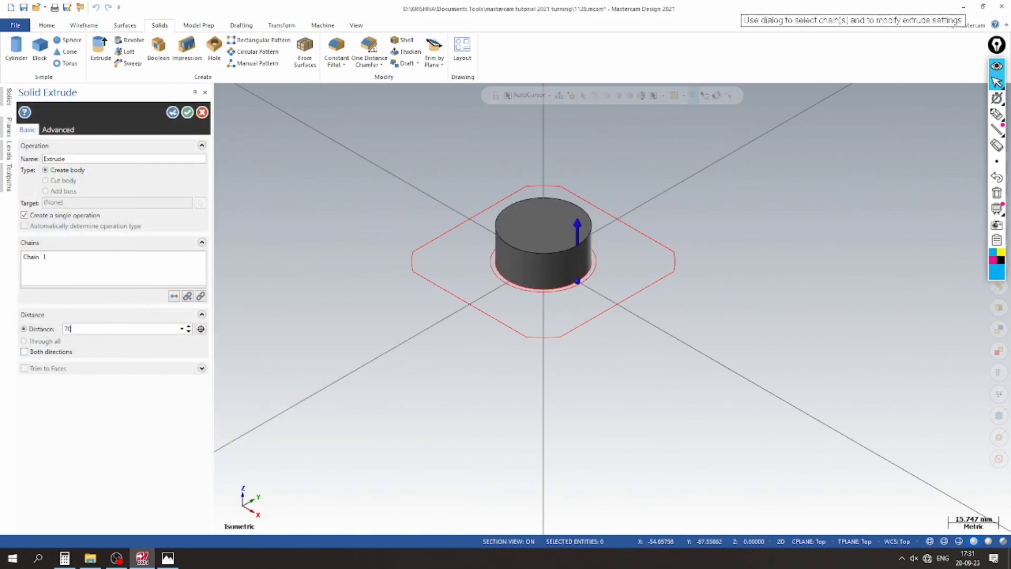
{"action": "key", "text": "Return"}
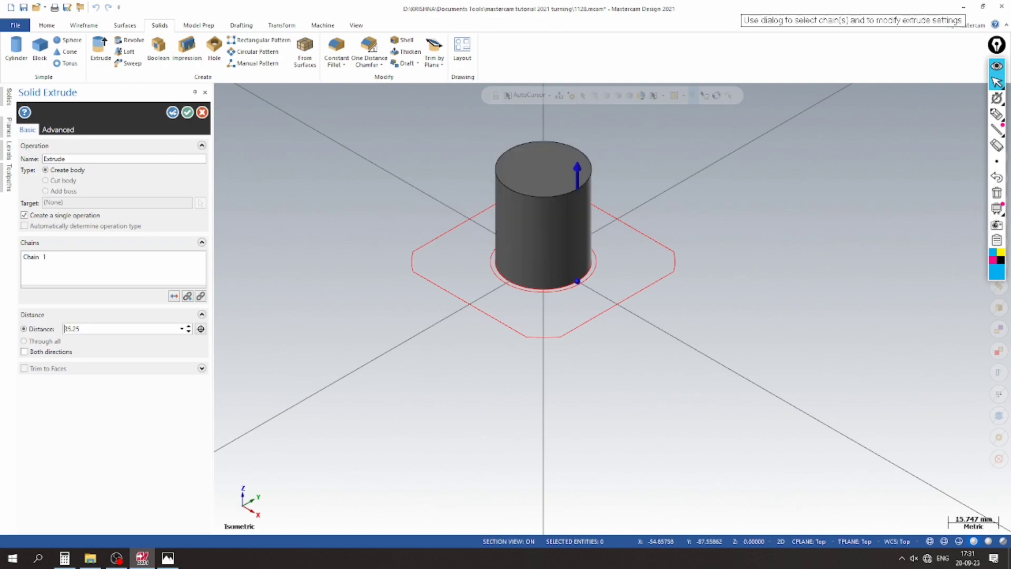
{"action": "left_click", "coordinate": [58, 354]}
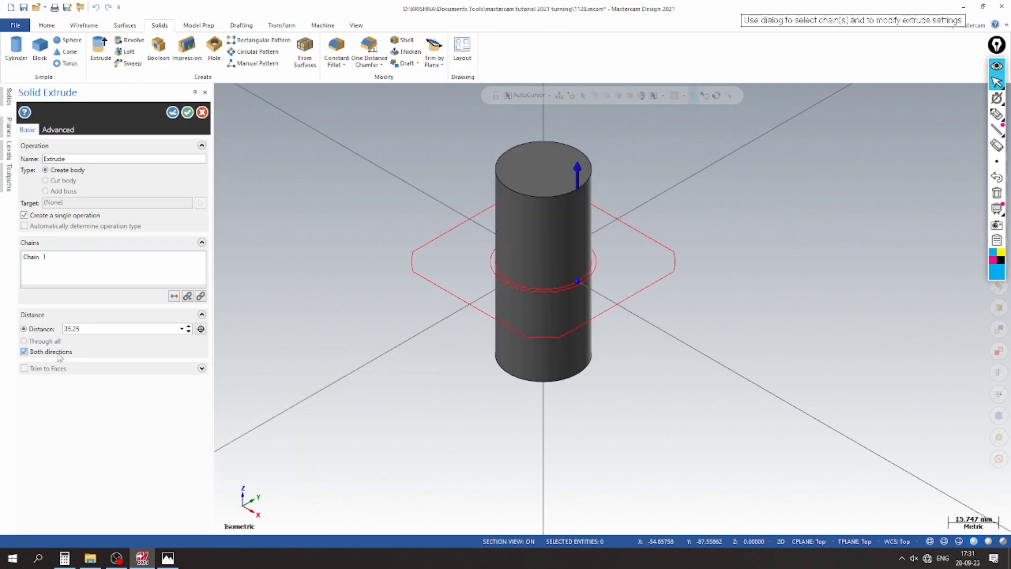
{"action": "scroll", "coordinate": [387, 250], "scroll_direction": "down", "scroll_amount": 1}
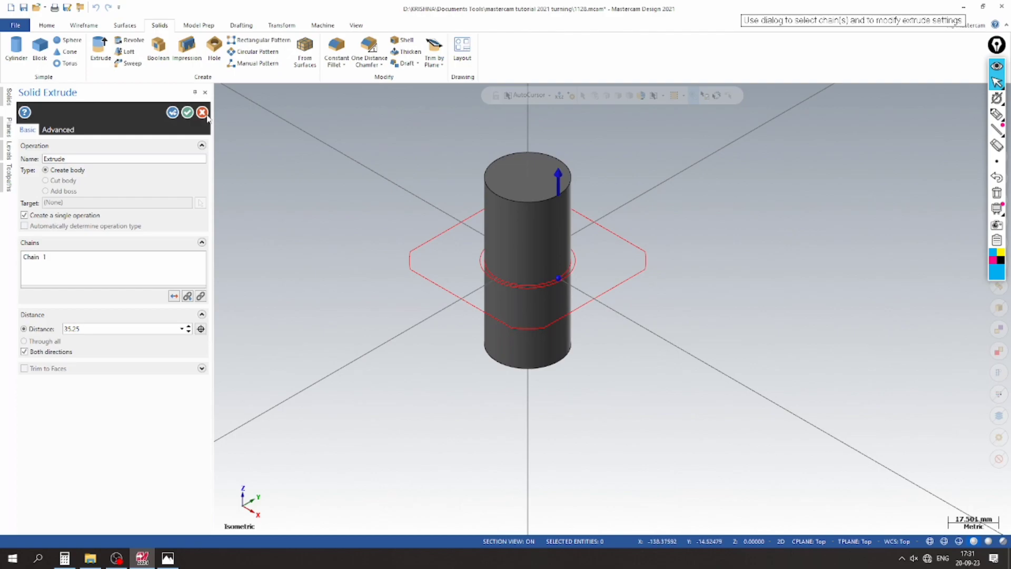
{"action": "left_click", "coordinate": [173, 112]}
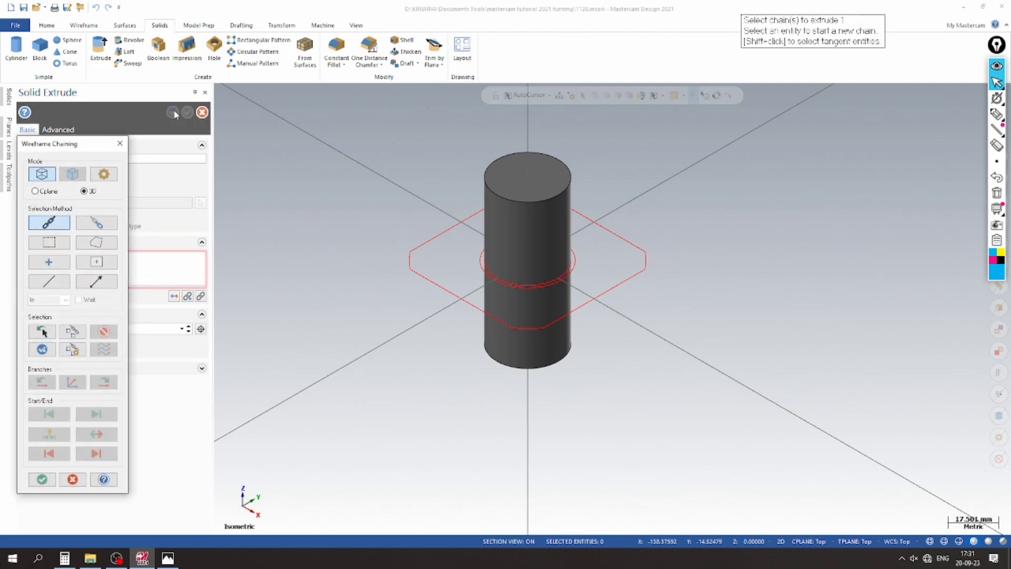
Check the collar length in the part drawing and extrude the 33 mm circle as an added boss, 37.5/2 mm in both directions.
{"action": "left_click", "coordinate": [169, 559]}
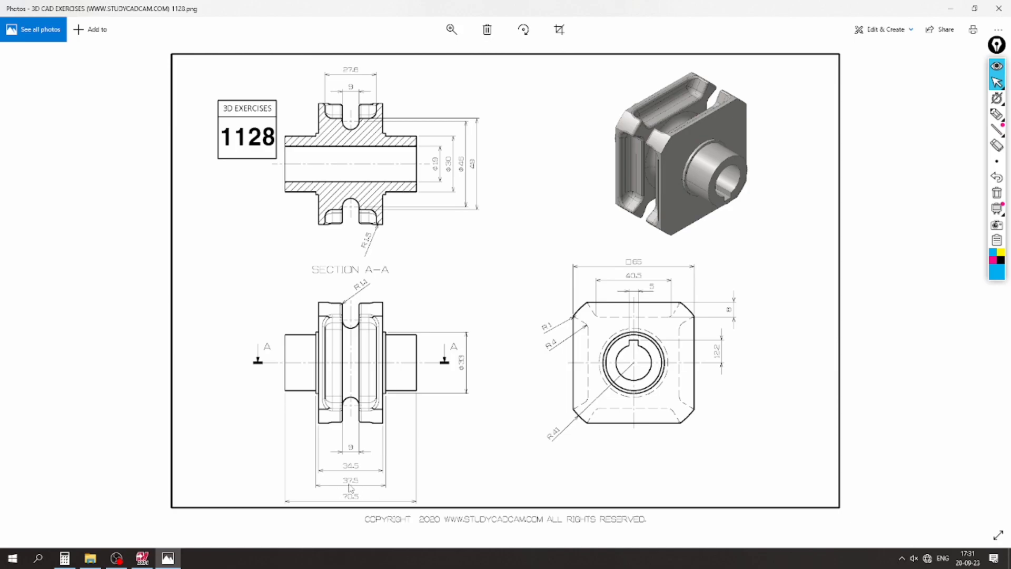
{"action": "left_click", "coordinate": [169, 559]}
{"action": "scroll", "coordinate": [479, 274], "scroll_direction": "up", "scroll_amount": 1}
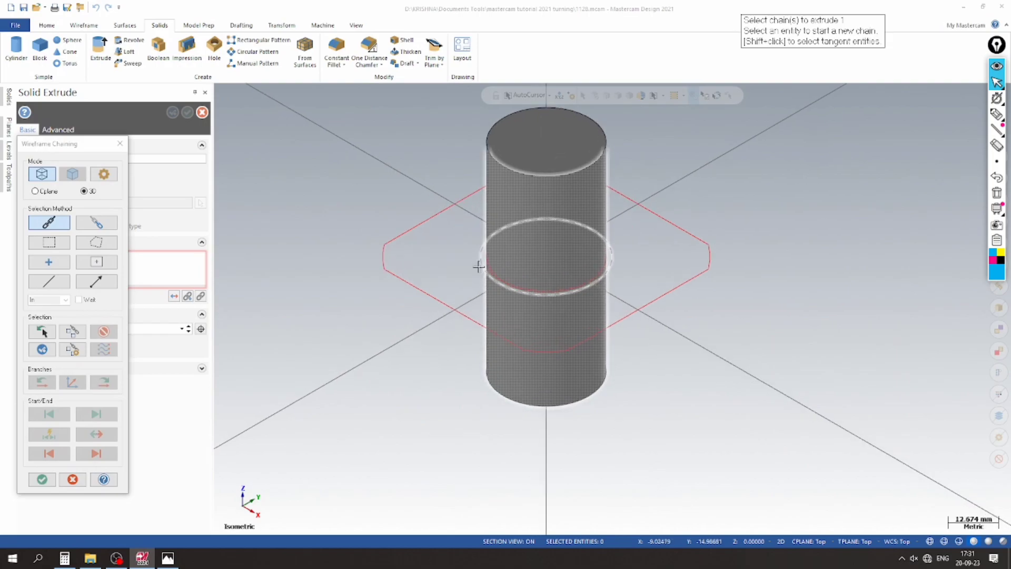
{"action": "left_click", "coordinate": [477, 265]}
{"action": "left_click", "coordinate": [41, 479]}
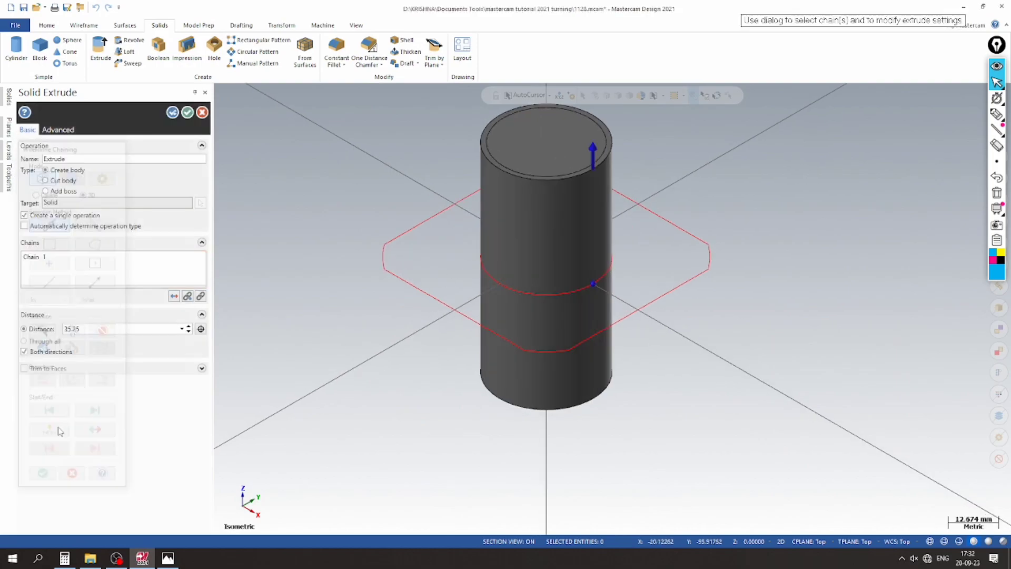
{"action": "left_click", "coordinate": [108, 329]}
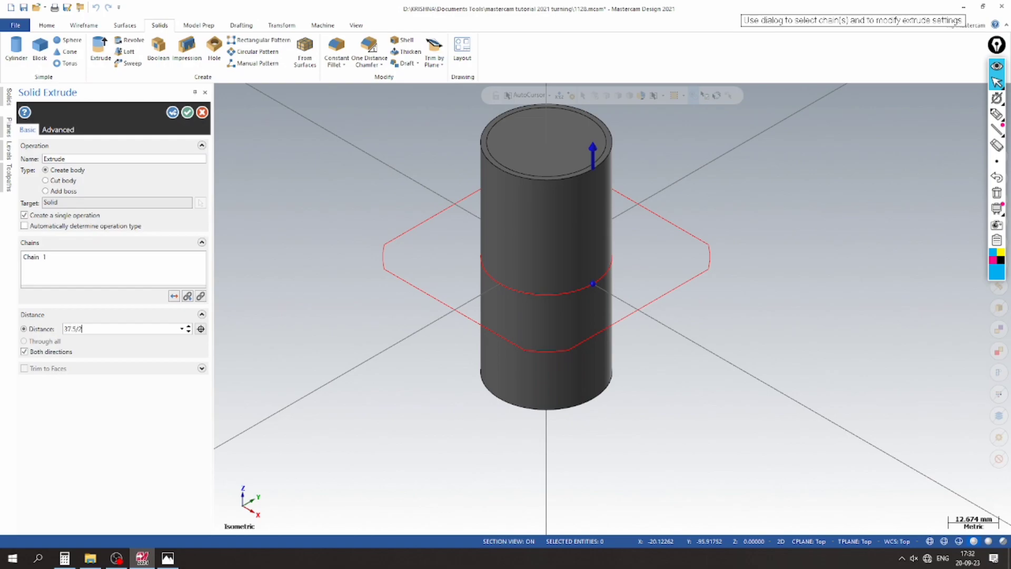
{"action": "type", "text": "37.5/2"}
{"action": "key", "text": "Return"}
{"action": "left_click", "coordinate": [75, 193]}
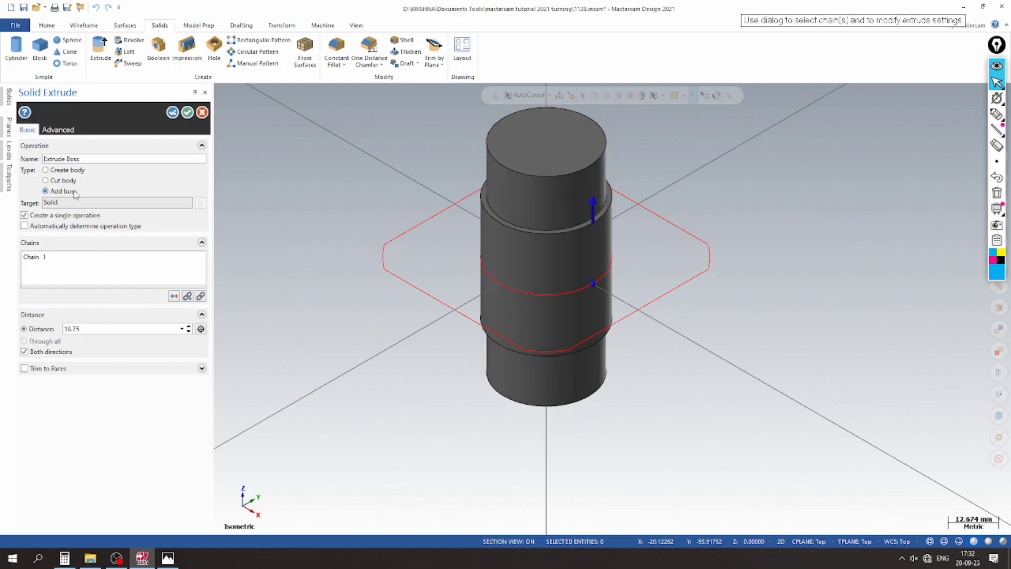
{"action": "left_click", "coordinate": [175, 113]}
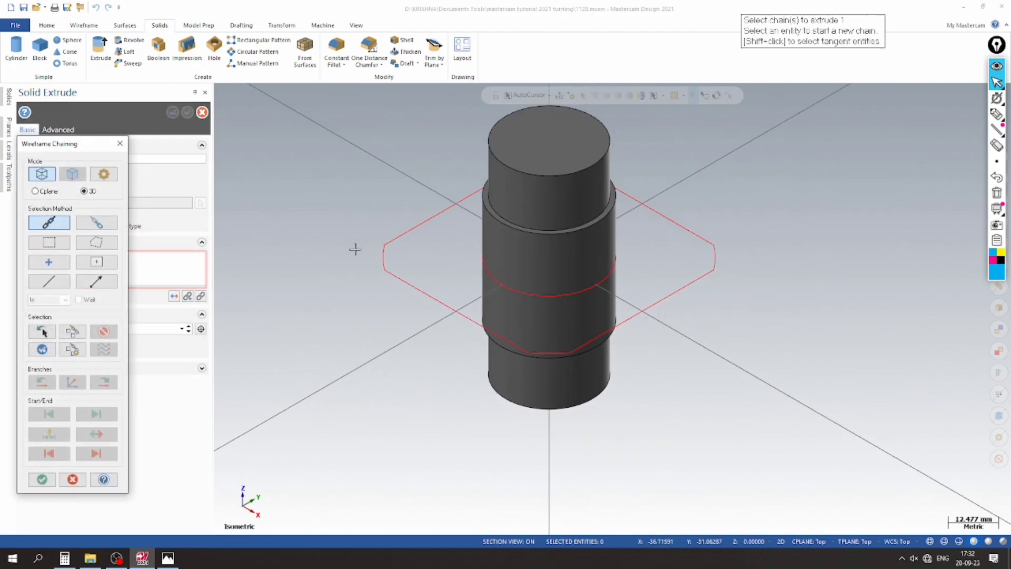
Check the flange width in the part drawing and extrude the rounded-corner square with the 30 mm circle as an added boss, 34.5/2 mm in both directions.
{"action": "middle_click_drag", "start_coordinate": [373, 302], "coordinate": [380, 378]}
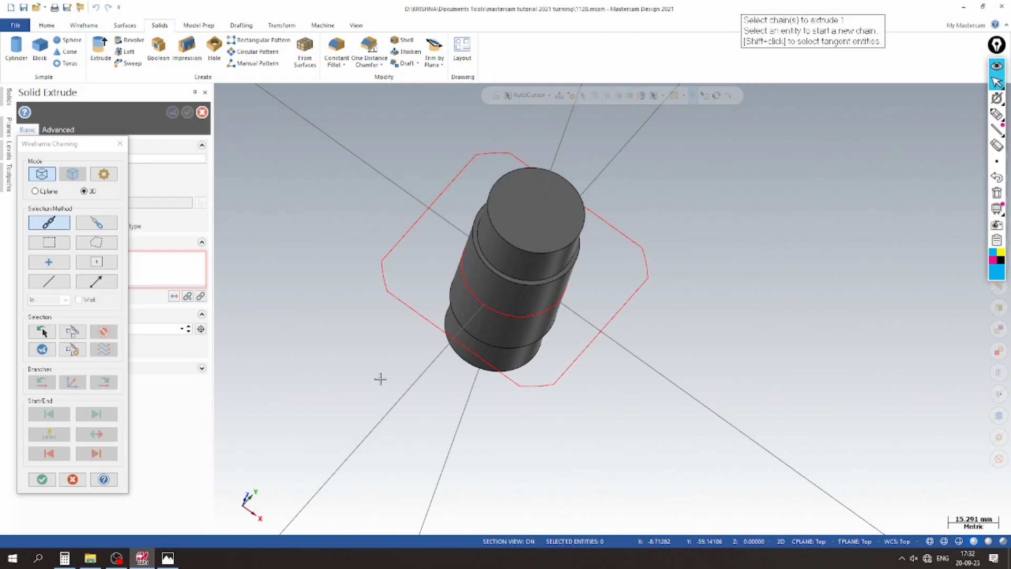
{"action": "scroll", "coordinate": [365, 287], "scroll_direction": "up", "scroll_amount": 1}
{"action": "scroll", "coordinate": [365, 287], "scroll_direction": "down", "scroll_amount": 1}
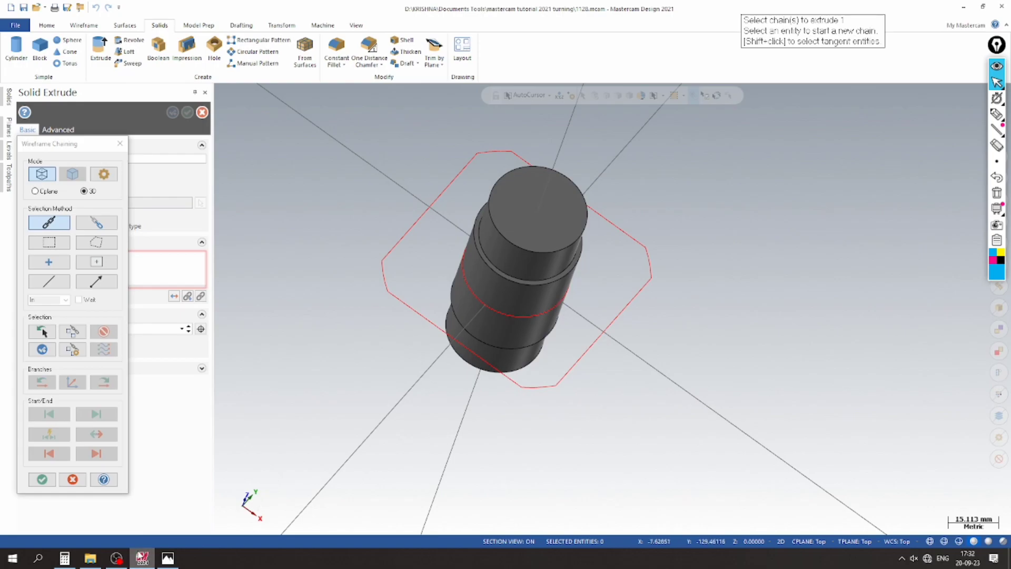
{"action": "left_click", "coordinate": [168, 558]}
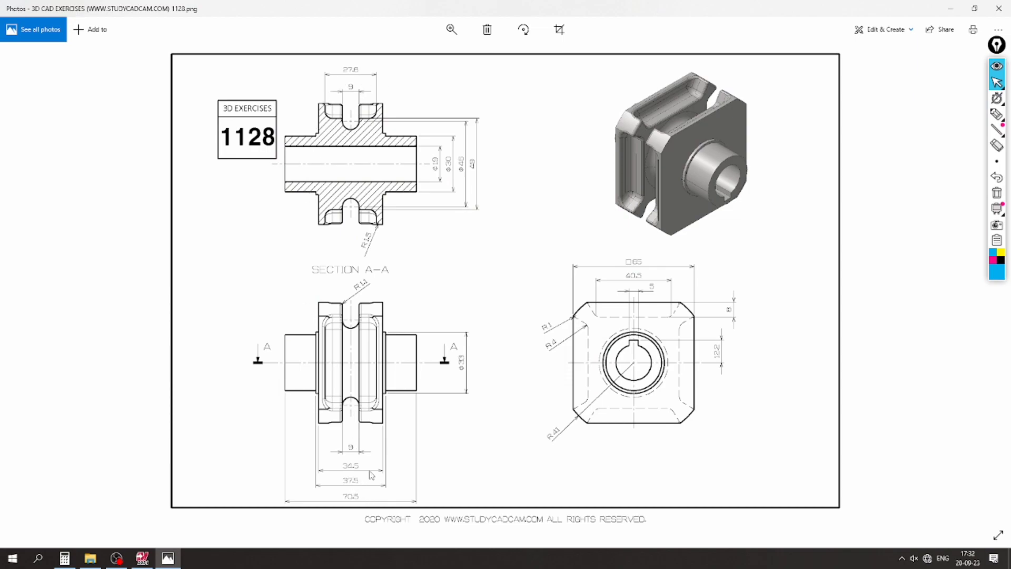
{"action": "left_click", "coordinate": [174, 553]}
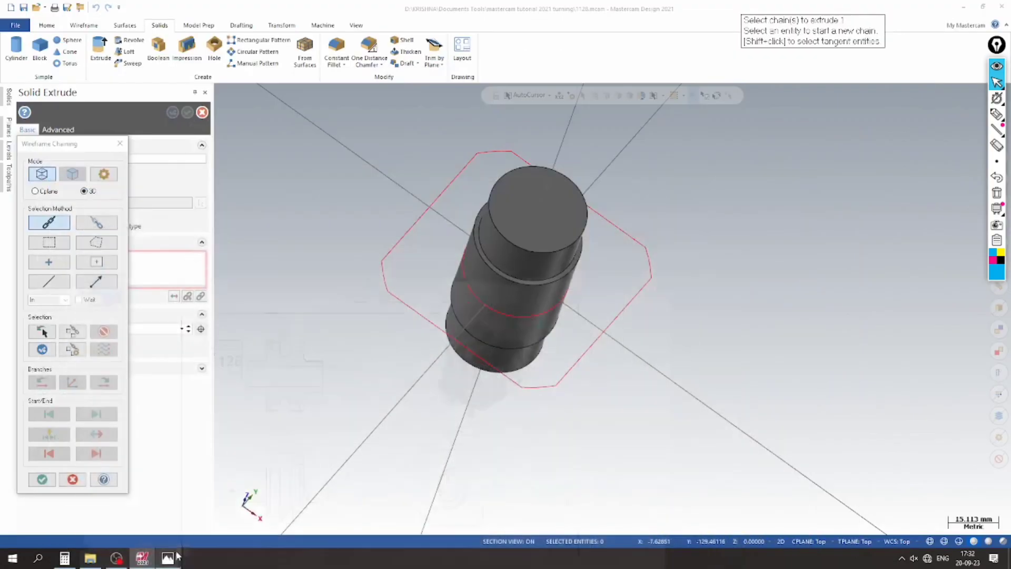
{"action": "left_click", "coordinate": [409, 224]}
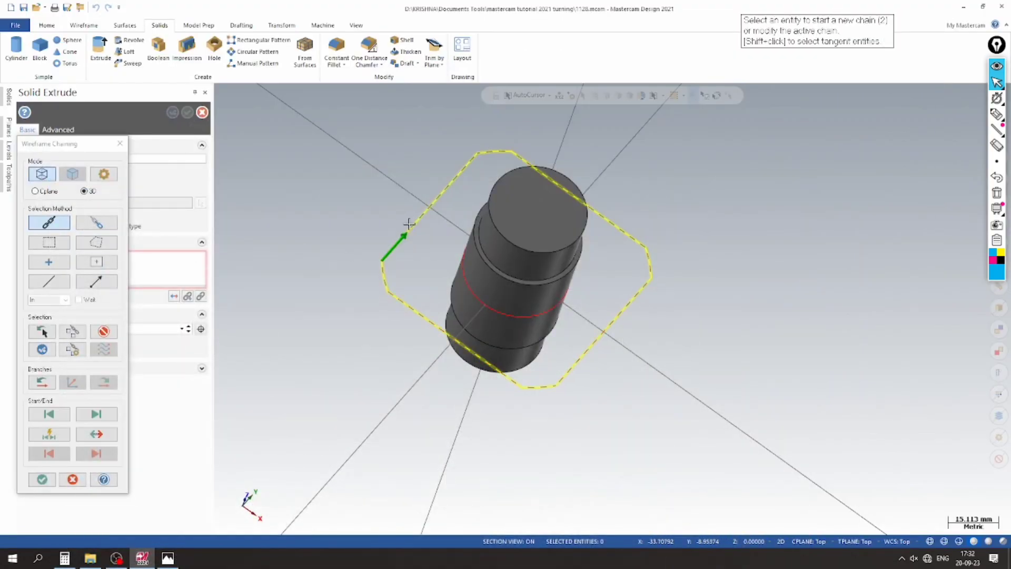
{"action": "left_click", "coordinate": [929, 542]}
{"action": "scroll", "coordinate": [463, 252], "scroll_direction": "up", "scroll_amount": 5}
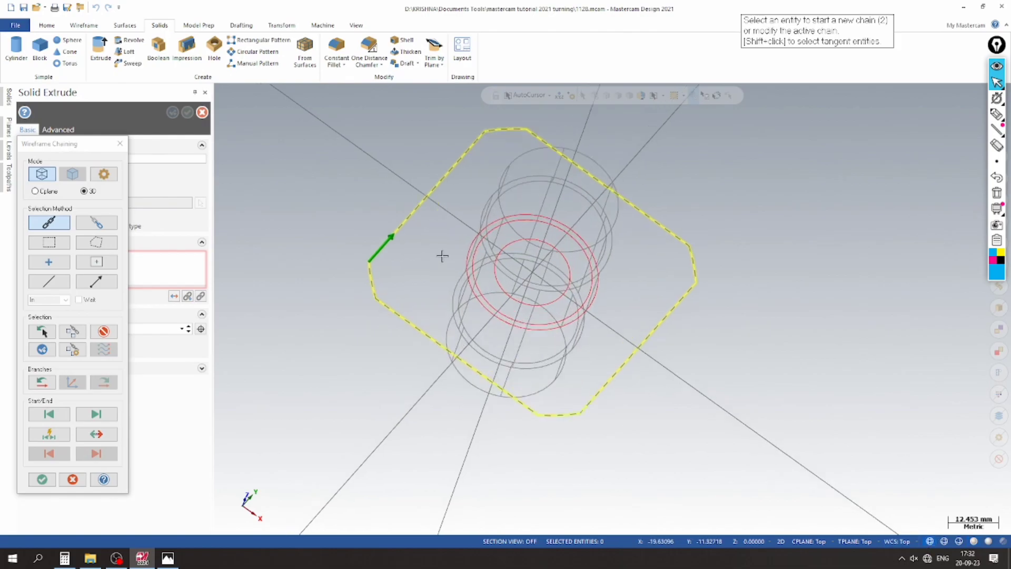
{"action": "left_click", "coordinate": [487, 257]}
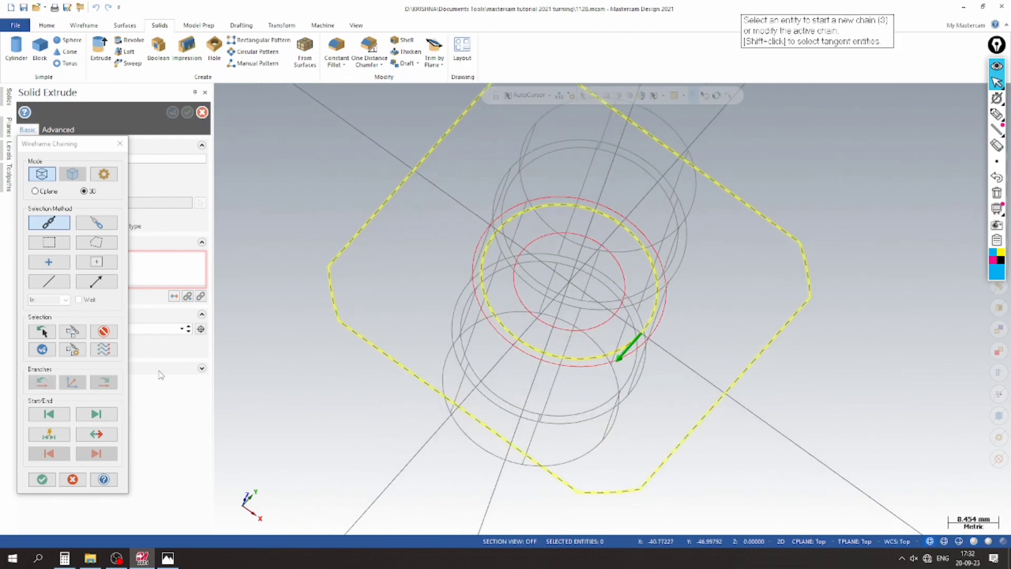
{"action": "left_click", "coordinate": [42, 478]}
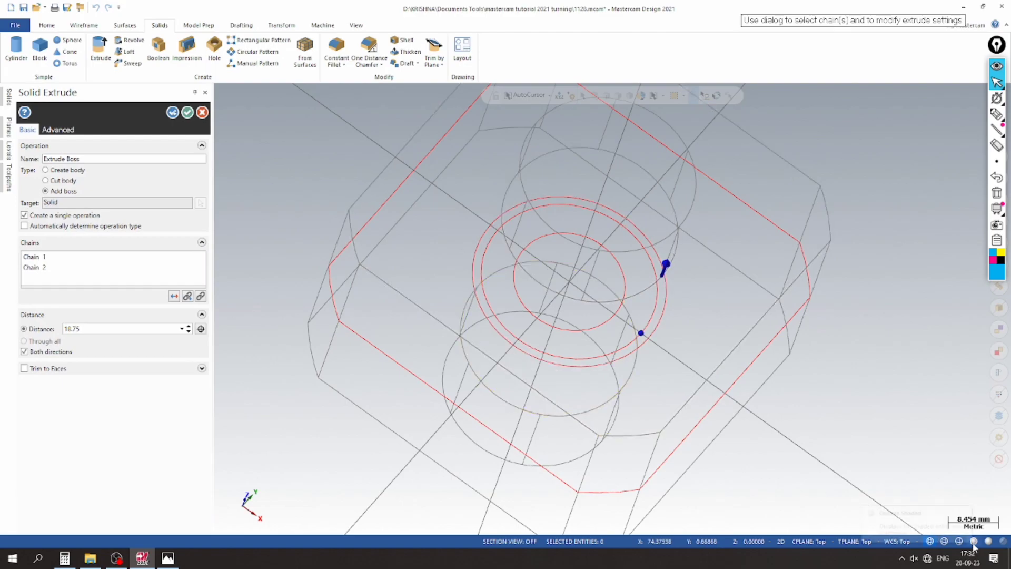
{"action": "left_click", "coordinate": [930, 542]}
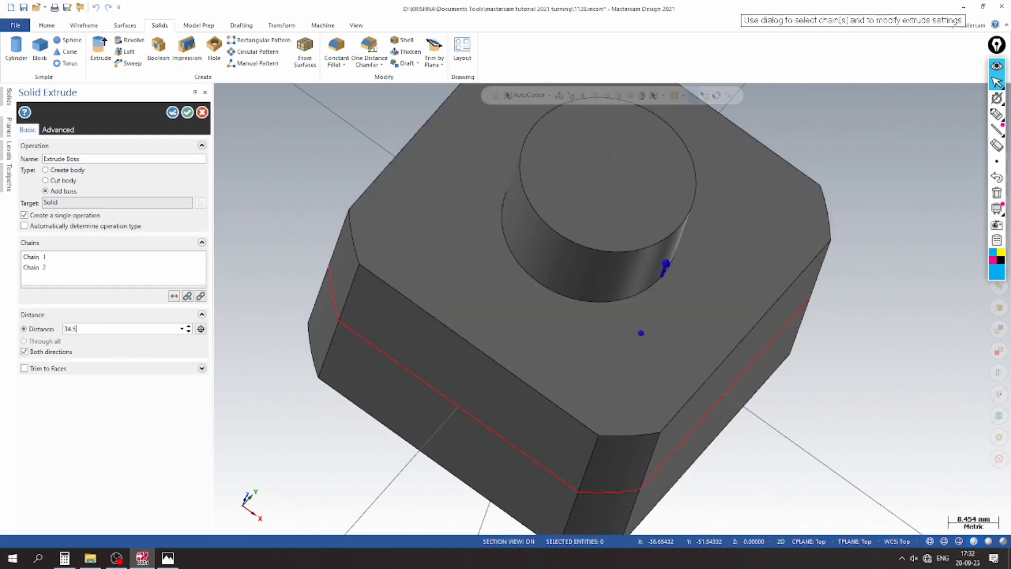
{"action": "key", "text": "Return"}
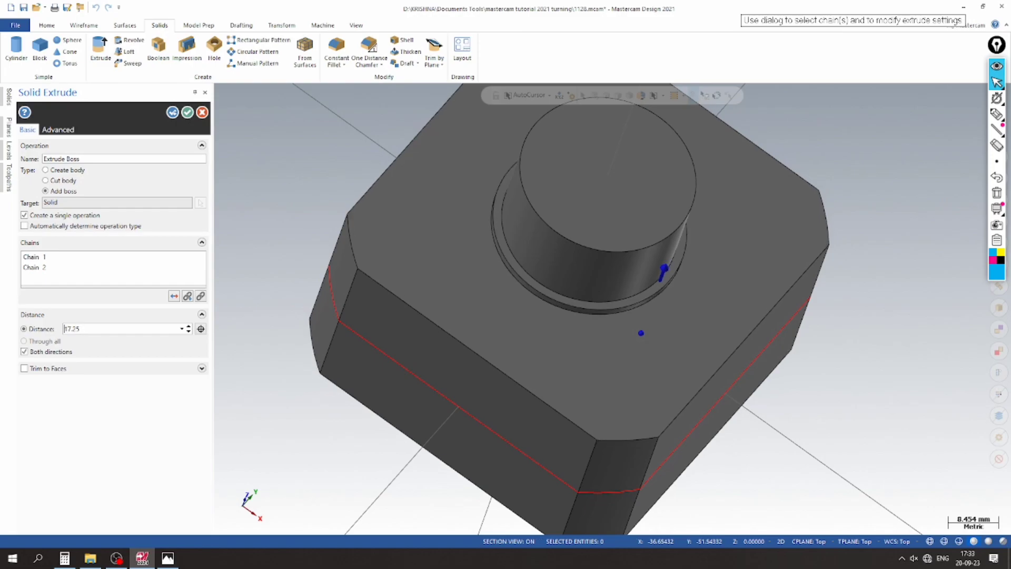
{"action": "left_click", "coordinate": [167, 557]}
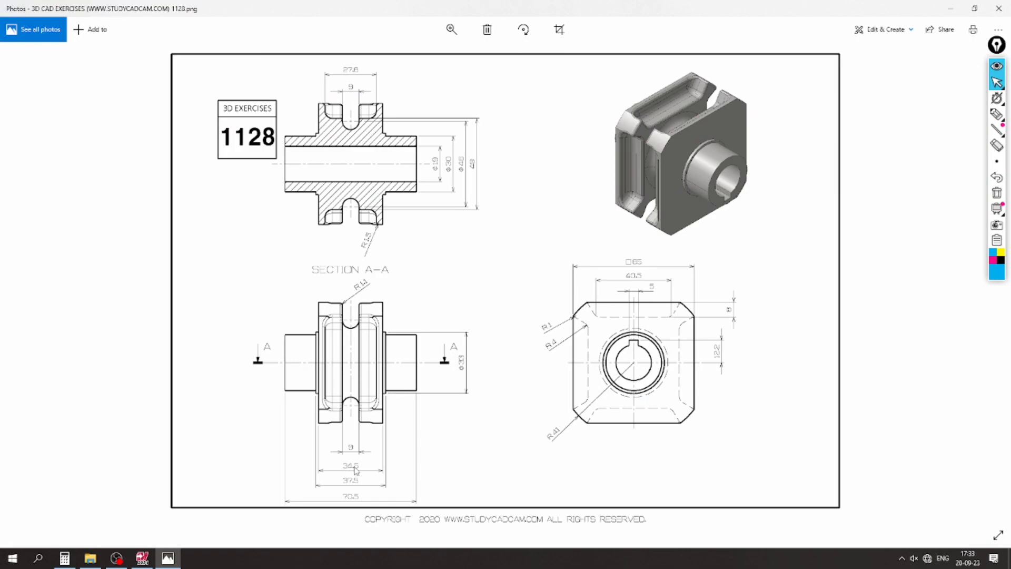
{"action": "left_click", "coordinate": [143, 558]}
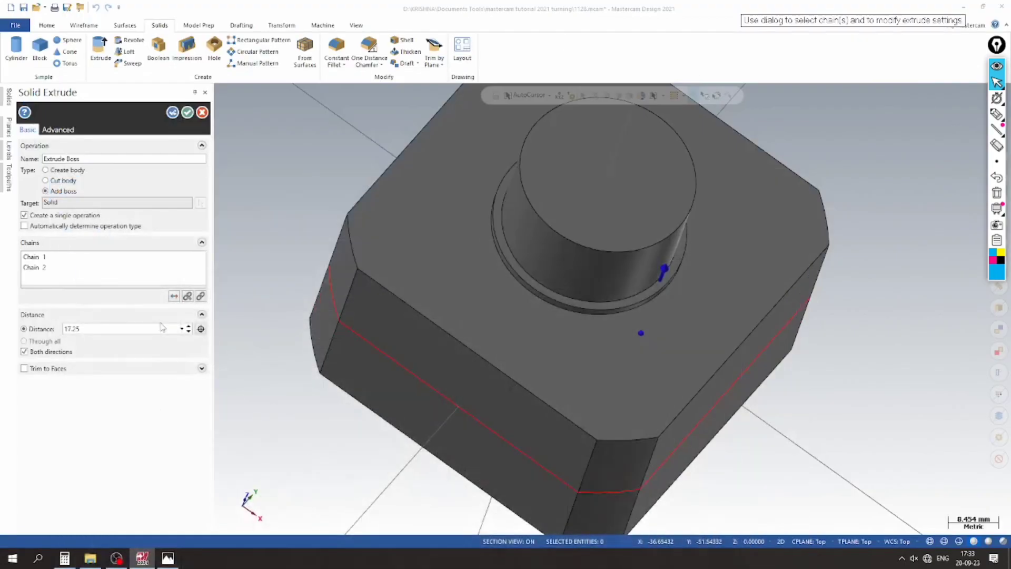
{"action": "left_click", "coordinate": [172, 112]}
Extrude the 19 mm circle as a cut body, 36 mm in both directions, to bore through the hub.
{"action": "scroll", "coordinate": [390, 232], "scroll_direction": "down", "scroll_amount": 5}
{"action": "middle_click_drag", "start_coordinate": [356, 331], "coordinate": [348, 215]}
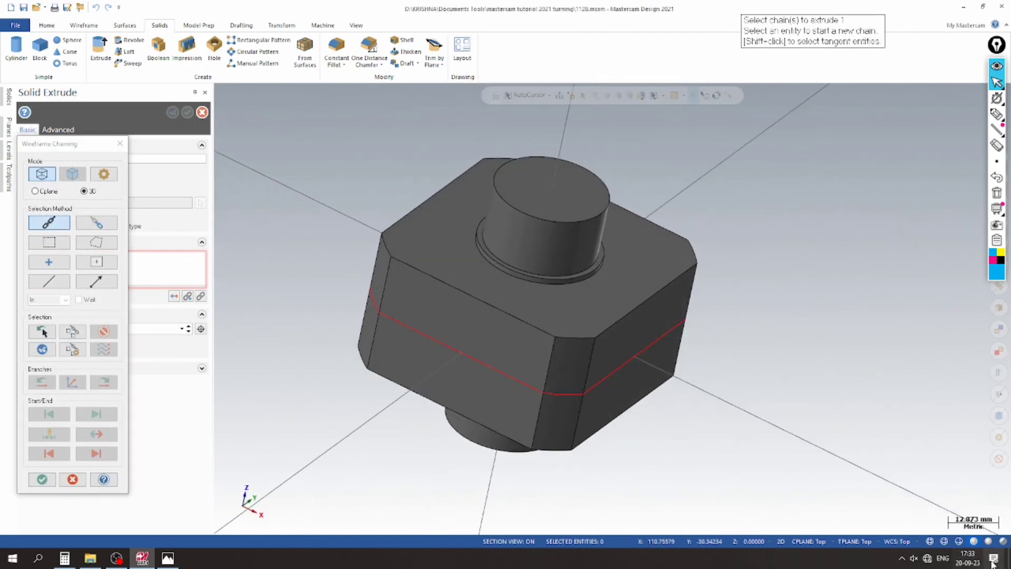
{"action": "left_click", "coordinate": [930, 542]}
{"action": "middle_click_drag", "start_coordinate": [797, 402], "coordinate": [775, 409]}
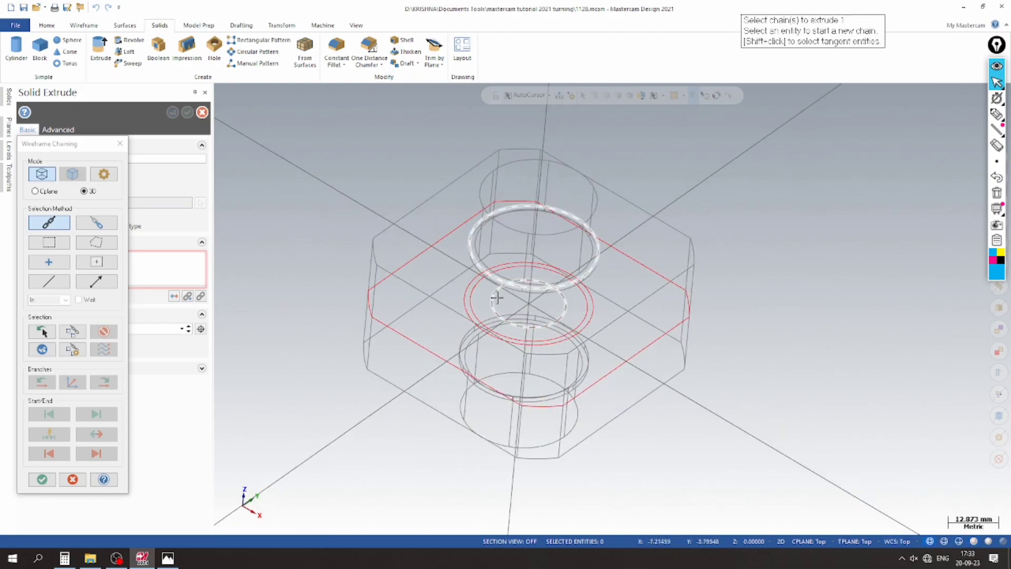
{"action": "left_click", "coordinate": [501, 318]}
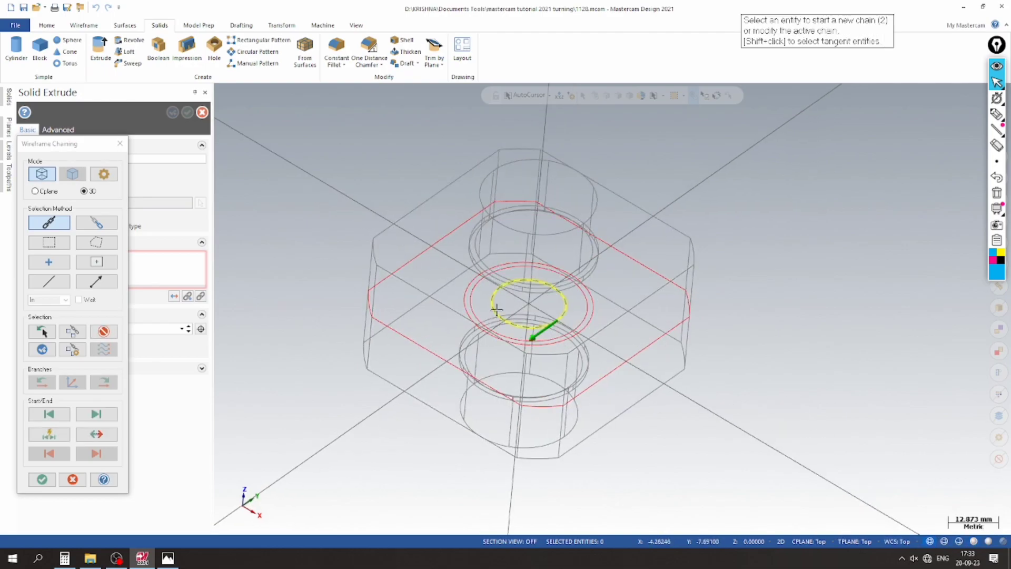
{"action": "left_click", "coordinate": [42, 478]}
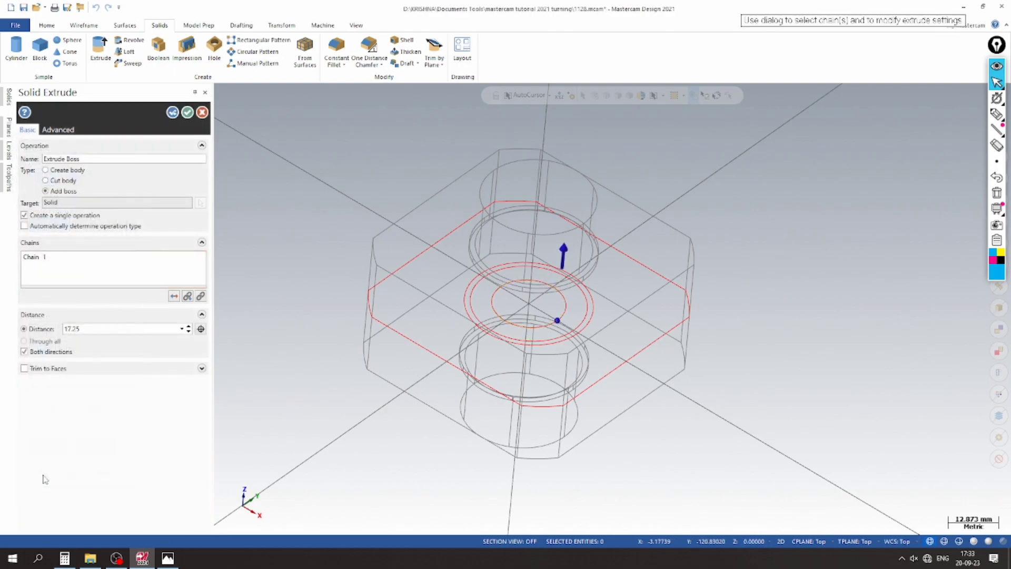
{"action": "left_click", "coordinate": [974, 542]}
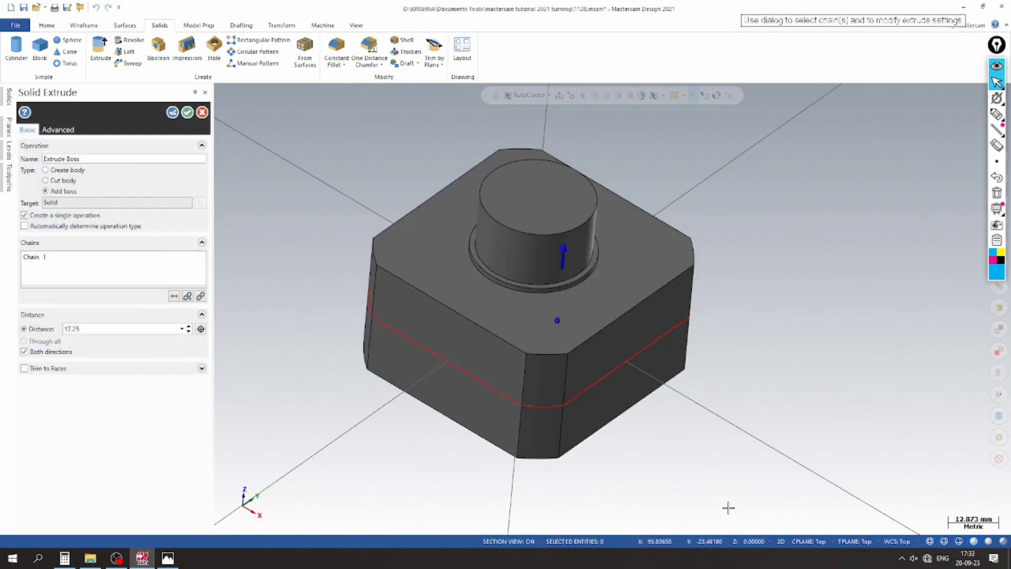
{"action": "left_click", "coordinate": [536, 284]}
{"action": "left_click", "coordinate": [536, 202]}
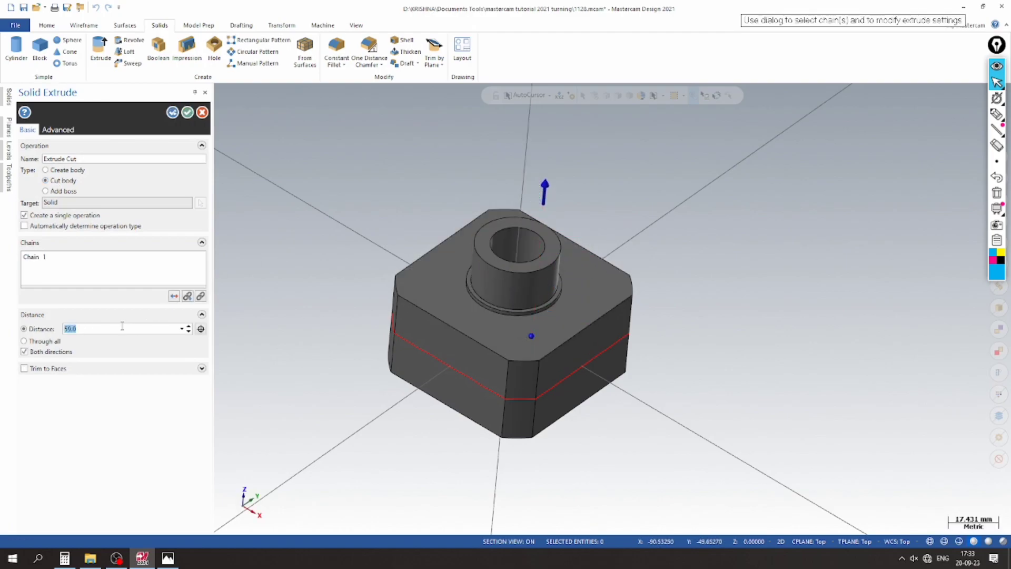
{"action": "type", "text": "36"}
{"action": "key", "text": "Return"}
{"action": "mouse_move", "coordinate": [317, 320]}
{"action": "middle_mouse_down"}
{"action": "mouse_move", "coordinate": [354, 300]}
{"action": "mouse_move", "coordinate": [377, 191]}
{"action": "mouse_move", "coordinate": [356, 362]}
{"action": "middle_mouse_up"}
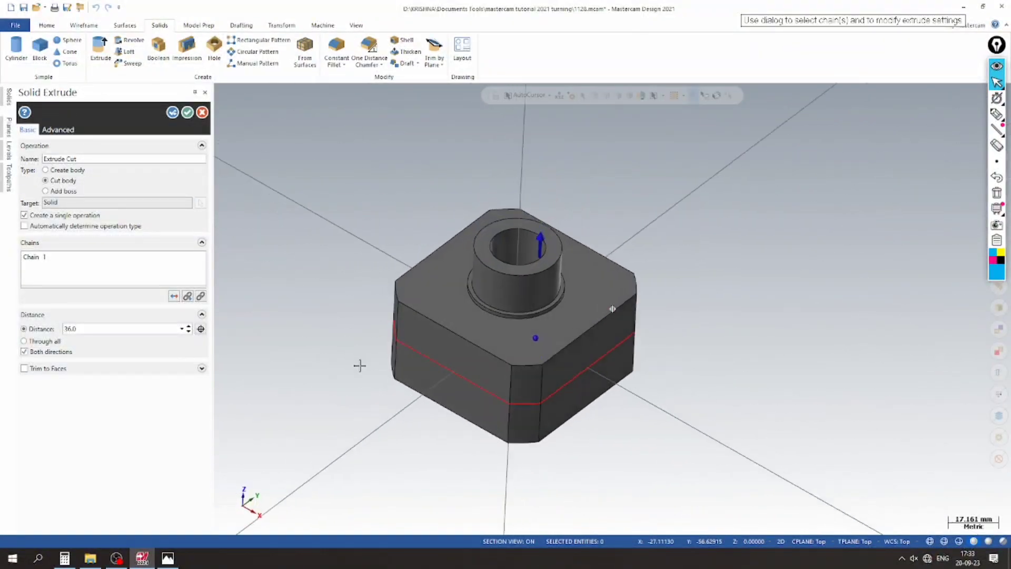
{"action": "left_click", "coordinate": [187, 112]}
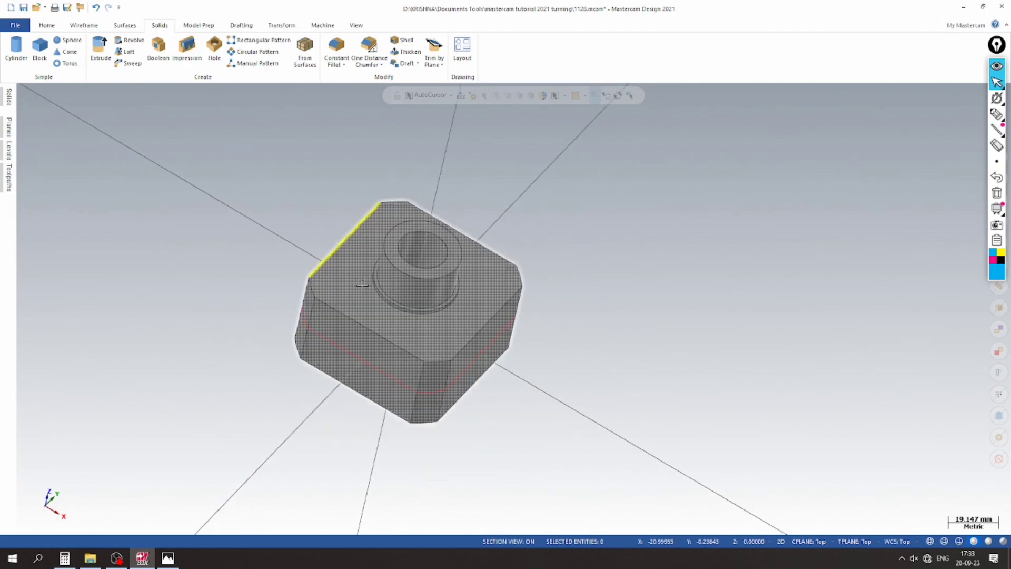
Move the finished solid body to level 2.
{"action": "left_click", "coordinate": [362, 285]}
{"action": "right_click", "coordinate": [362, 288]}
{"action": "left_click", "coordinate": [473, 271]}
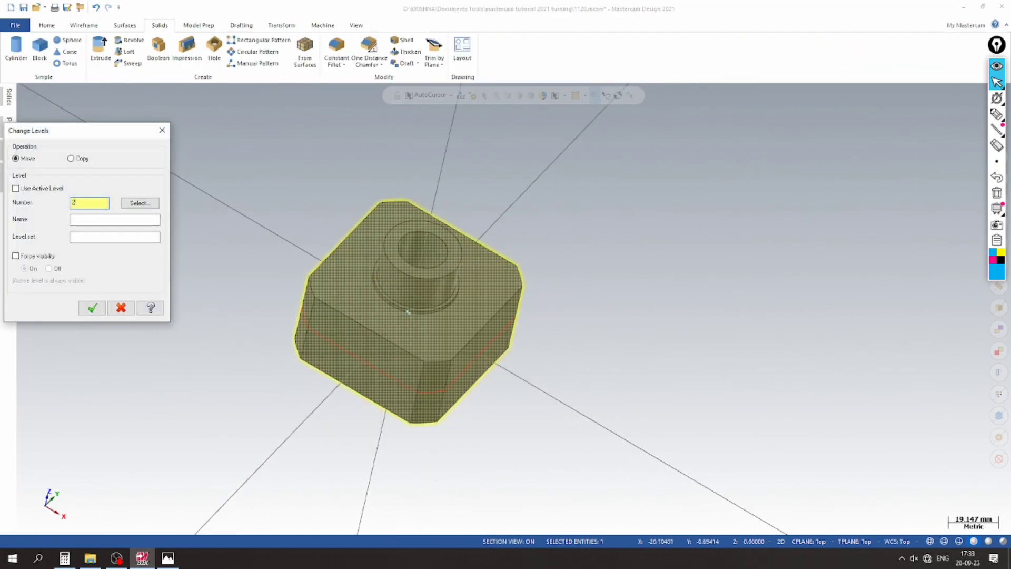
{"action": "key", "text": "Return"}
Make level 2 the active level with the wireframe on level 5 hidden, and save the part file.
{"action": "left_click", "coordinate": [9, 141]}
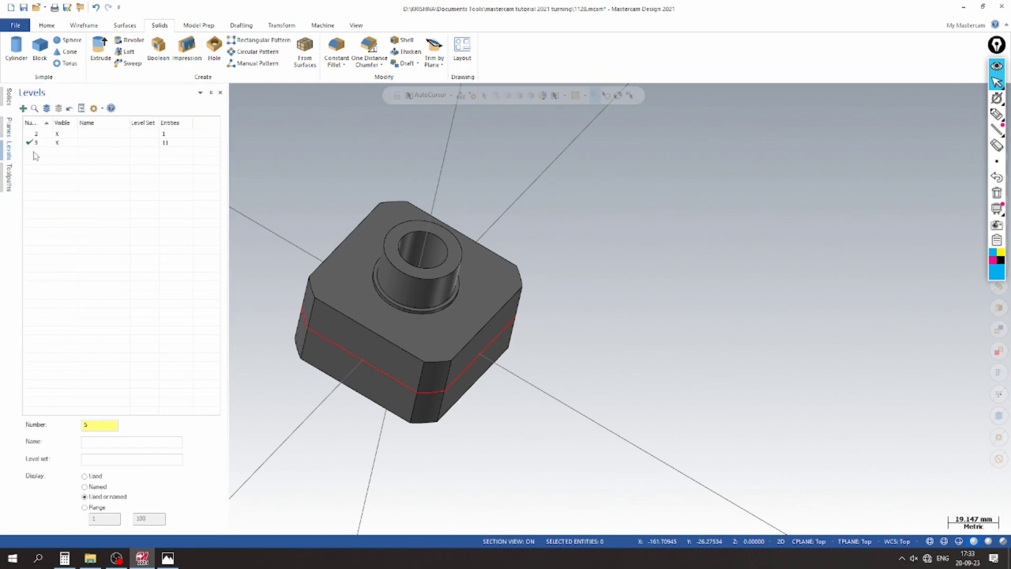
{"action": "left_click", "coordinate": [59, 134]}
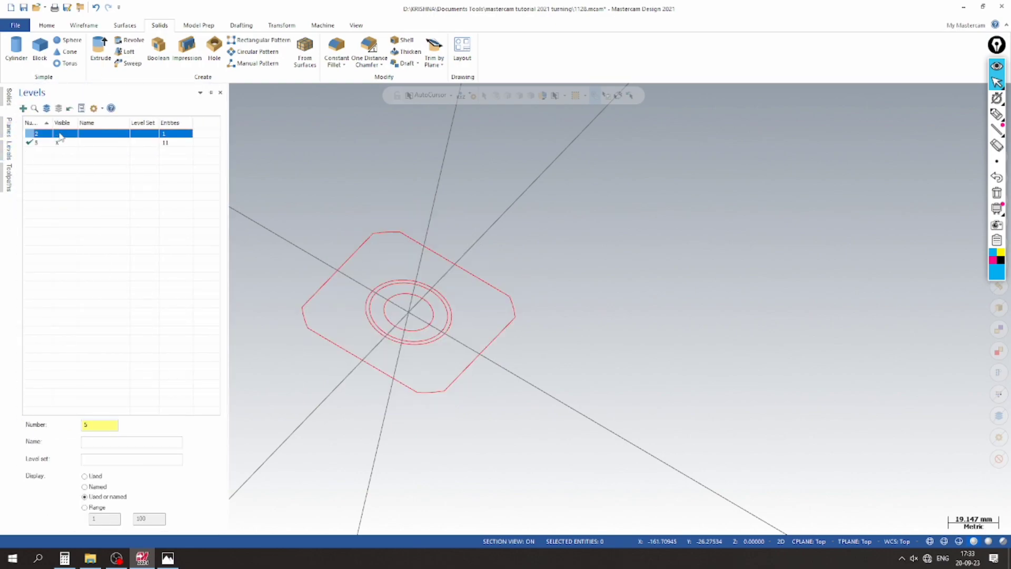
{"action": "left_click", "coordinate": [30, 134]}
{"action": "left_click", "coordinate": [58, 143]}
{"action": "scroll", "coordinate": [372, 181], "scroll_direction": "down", "scroll_amount": 1}
{"action": "left_click", "coordinate": [24, 8]}
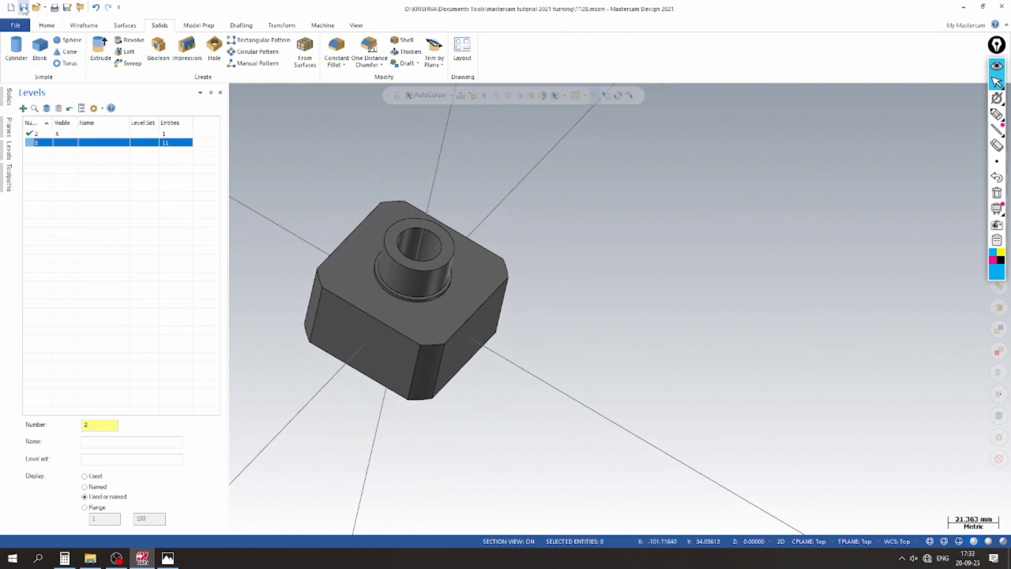
Add level 1 as the new active level, refresh the levels list, and save the part file.
{"action": "left_click", "coordinate": [23, 109]}
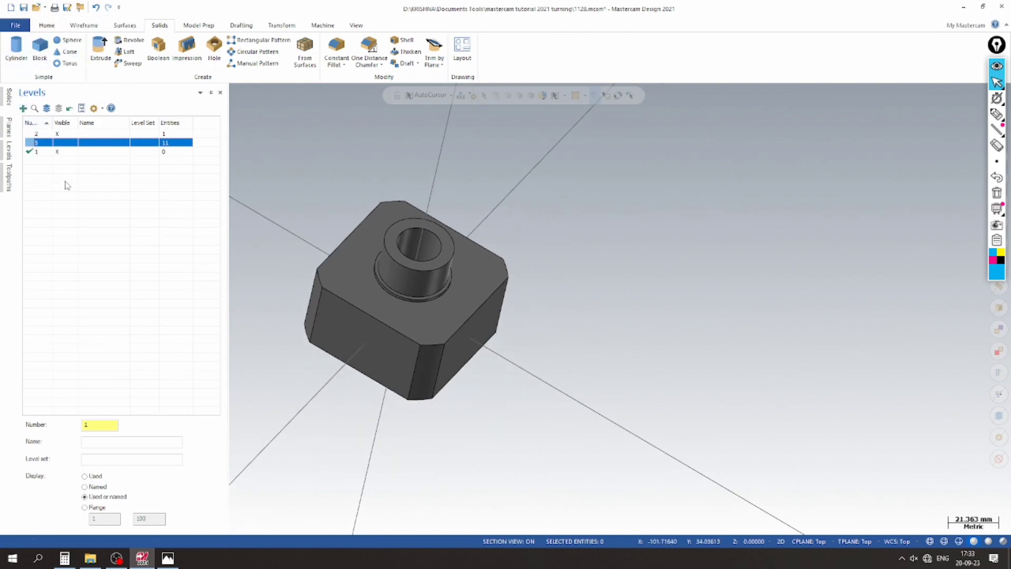
{"action": "right_click", "coordinate": [77, 149]}
{"action": "left_click", "coordinate": [116, 269]}
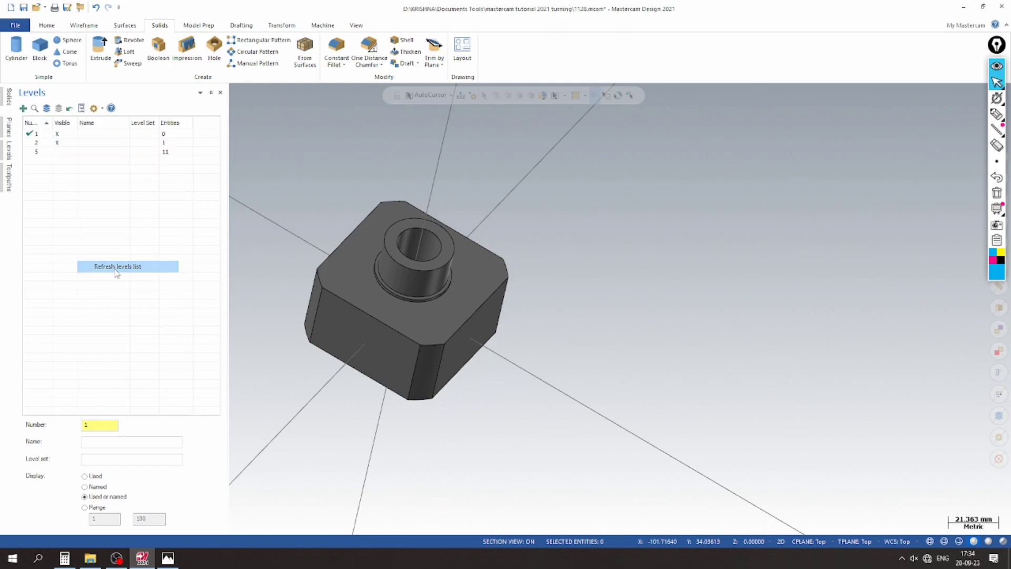
{"action": "left_click", "coordinate": [24, 7]}
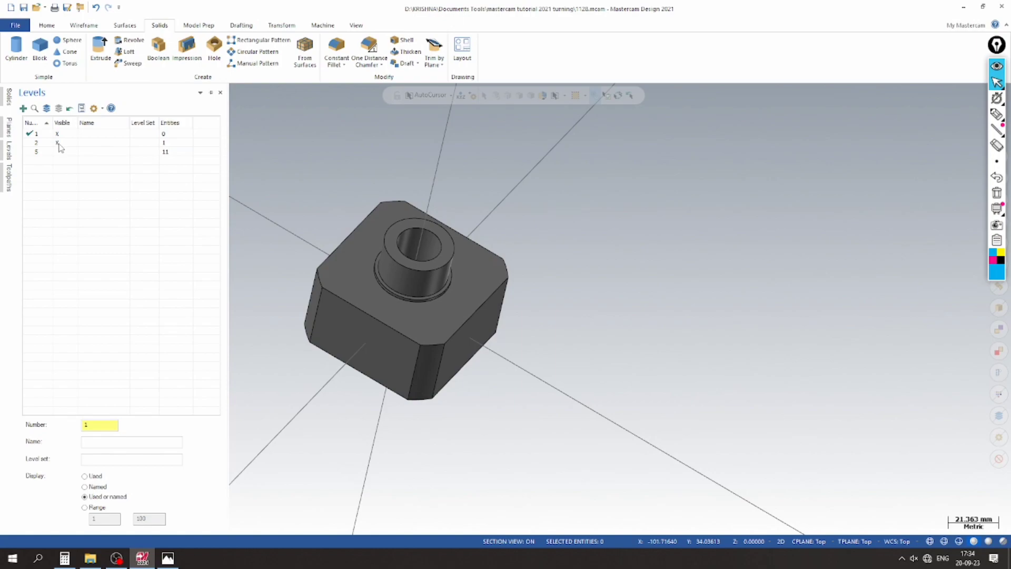
Set the view of the bored solid to isometric.
{"action": "mouse_move", "coordinate": [302, 219]}
{"action": "middle_mouse_down"}
{"action": "mouse_move", "coordinate": [355, 216]}
{"action": "mouse_move", "coordinate": [553, 414]}
{"action": "mouse_move", "coordinate": [447, 181]}
{"action": "mouse_move", "coordinate": [317, 212]}
{"action": "mouse_move", "coordinate": [204, 206]}
{"action": "mouse_move", "coordinate": [320, 291]}
{"action": "mouse_move", "coordinate": [264, 307]}
{"action": "mouse_move", "coordinate": [283, 189]}
{"action": "mouse_move", "coordinate": [286, 239]}
{"action": "mouse_move", "coordinate": [334, 287]}
{"action": "mouse_move", "coordinate": [298, 216]}
{"action": "mouse_move", "coordinate": [303, 277]}
{"action": "mouse_move", "coordinate": [600, 156]}
{"action": "mouse_move", "coordinate": [316, 284]}
{"action": "mouse_move", "coordinate": [300, 248]}
{"action": "mouse_move", "coordinate": [317, 207]}
{"action": "middle_mouse_up"}
{"action": "right_click", "coordinate": [317, 207]}
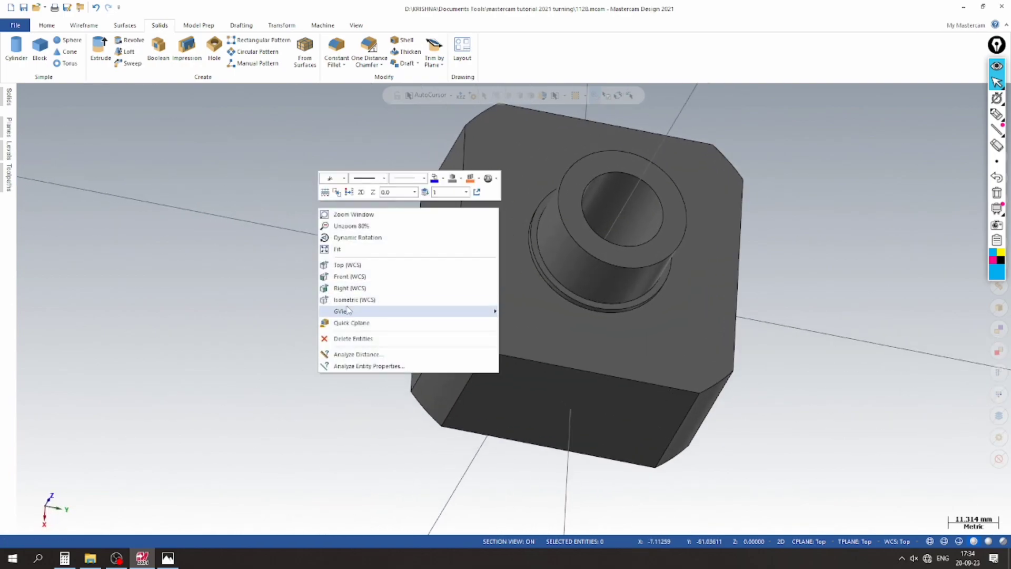
{"action": "left_click", "coordinate": [347, 303]}
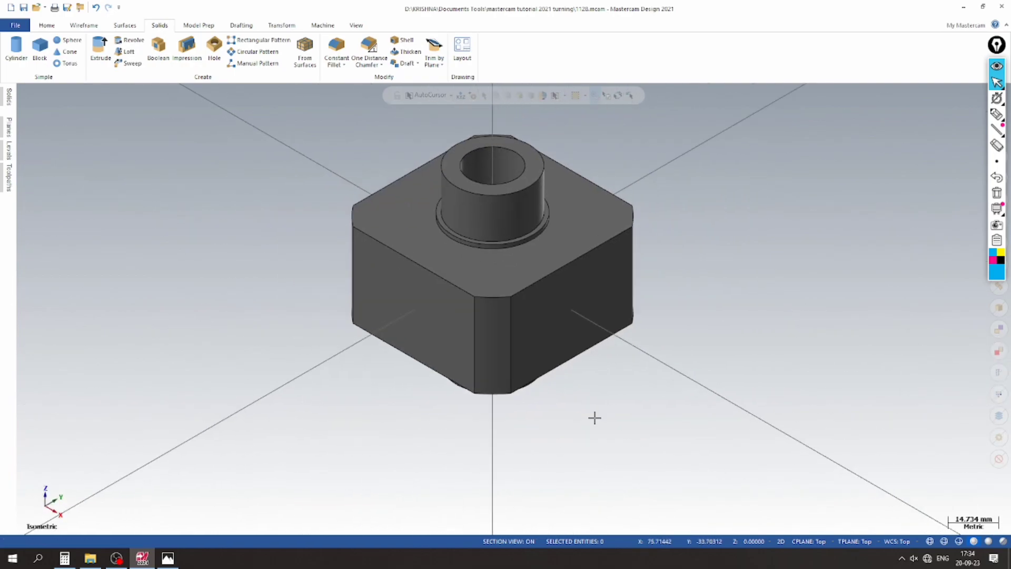
Examine the groove and pocket dimensions in section A-A of the part drawing, marking the groove diameter temporarily.
{"action": "left_click", "coordinate": [169, 559]}
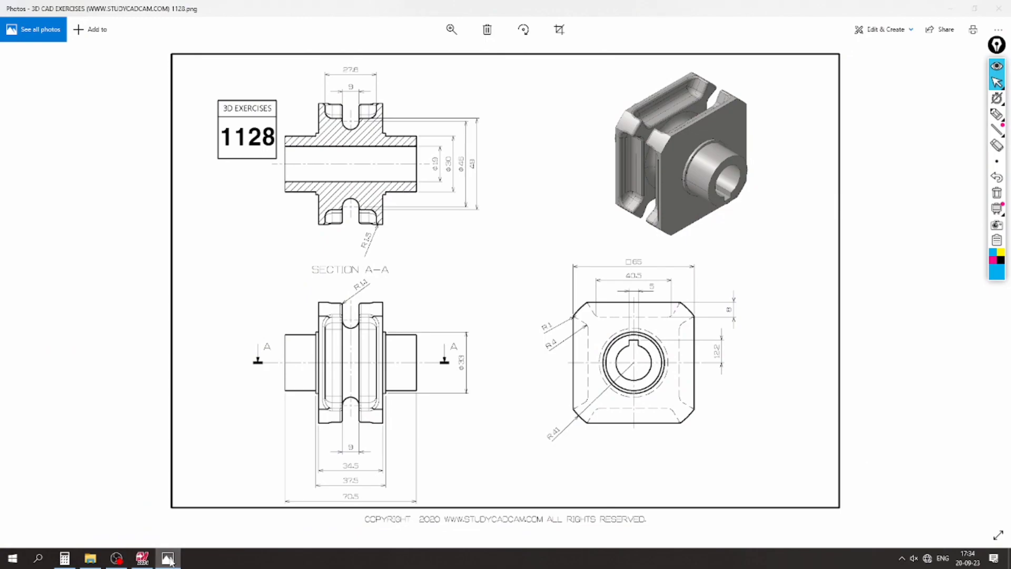
{"action": "left_click", "coordinate": [169, 559]}
{"action": "left_click", "coordinate": [169, 559]}
{"action": "left_click", "coordinate": [996, 114]}
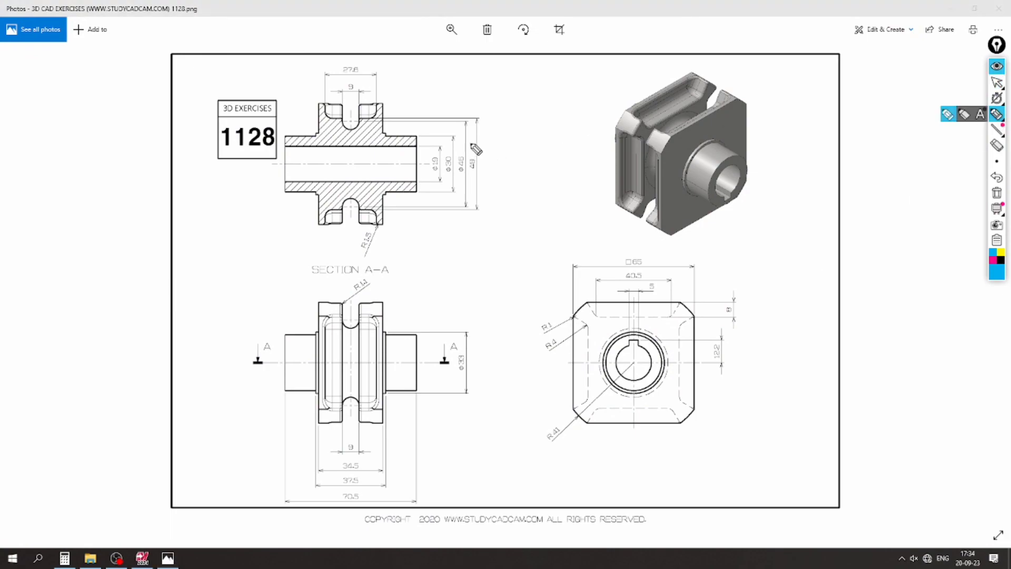
{"action": "mouse_move", "coordinate": [466, 145]}
{"action": "left_mouse_down"}
{"action": "mouse_move", "coordinate": [454, 167]}
{"action": "mouse_move", "coordinate": [467, 174]}
{"action": "left_mouse_up"}
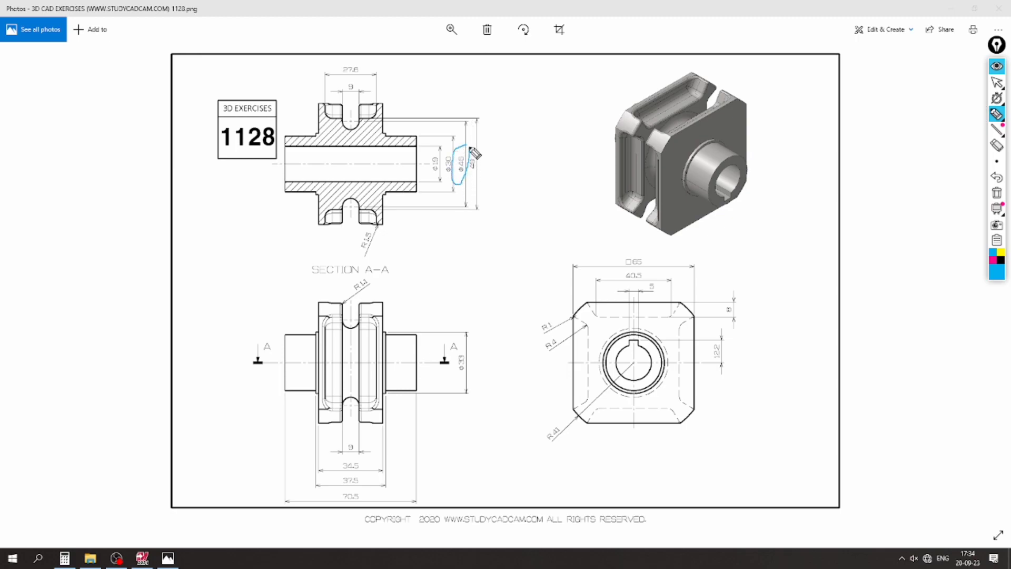
{"action": "left_click", "coordinate": [996, 193]}
{"action": "left_click", "coordinate": [996, 83]}
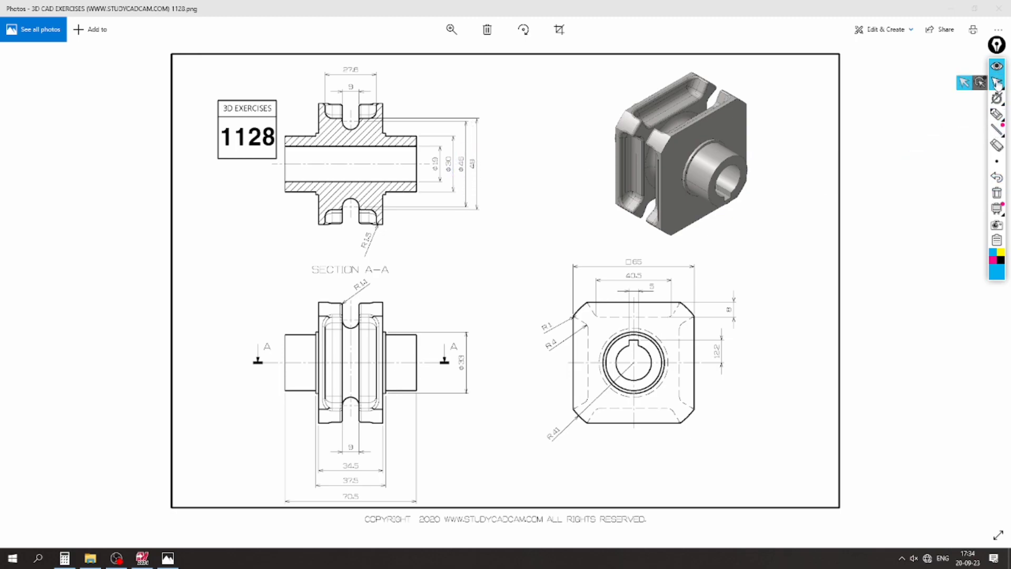
{"action": "scroll", "coordinate": [474, 184], "scroll_direction": "up", "scroll_amount": 5}
{"action": "mouse_move", "coordinate": [444, 174]}
{"action": "left_mouse_down"}
{"action": "mouse_move", "coordinate": [605, 418]}
{"action": "mouse_move", "coordinate": [627, 330]}
{"action": "left_mouse_up"}
{"action": "scroll", "coordinate": [626, 331], "scroll_direction": "down", "scroll_amount": 5}
{"action": "scroll", "coordinate": [526, 294], "scroll_direction": "up", "scroll_amount": 1}
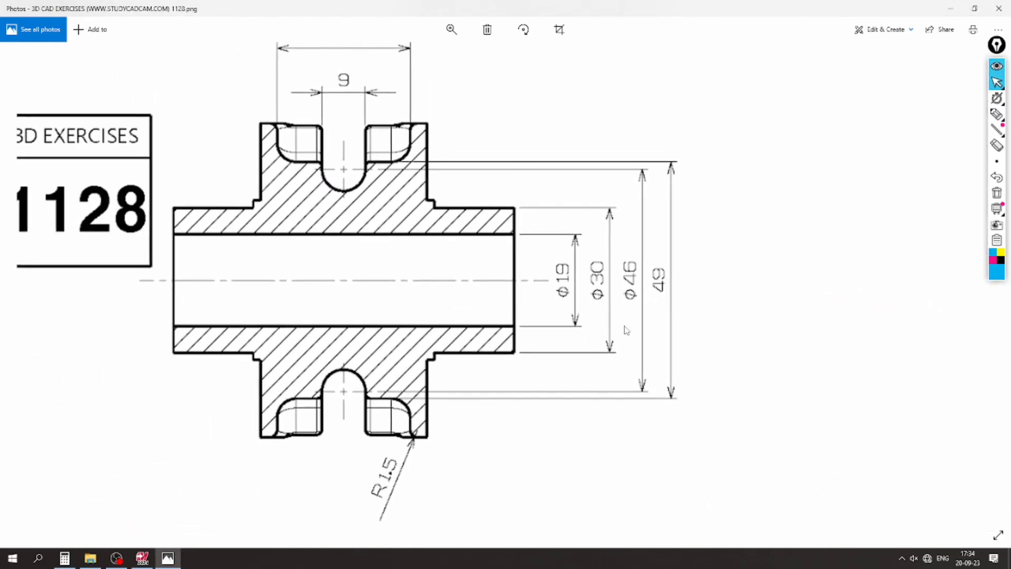
{"action": "scroll", "coordinate": [516, 287], "scroll_direction": "down", "scroll_amount": 1}
{"action": "scroll", "coordinate": [517, 286], "scroll_direction": "up", "scroll_amount": 1}
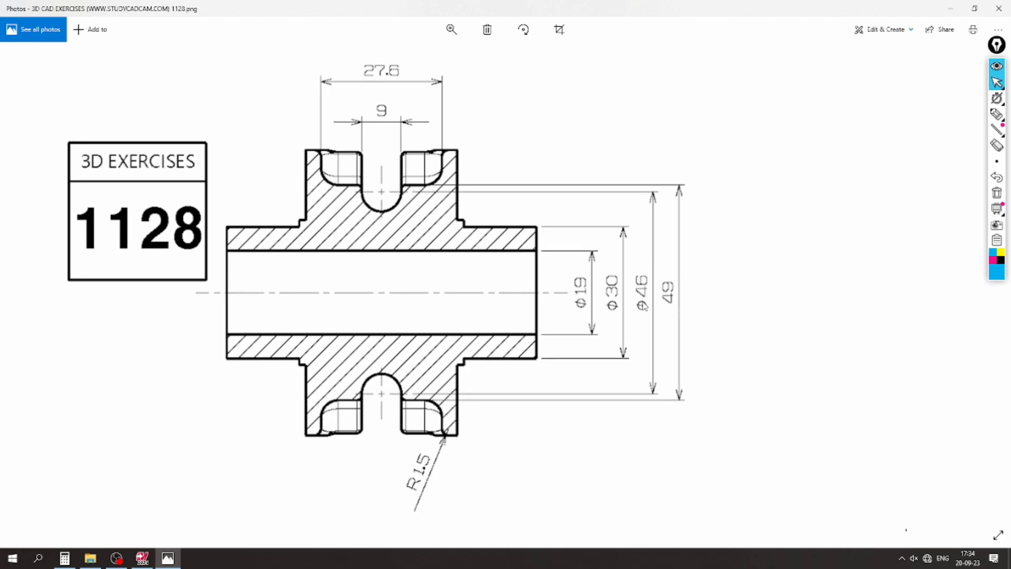
Switch to Mastercam and show the solid as wireframe in the front view.
{"action": "left_click", "coordinate": [142, 557]}
{"action": "right_click", "coordinate": [255, 294]}
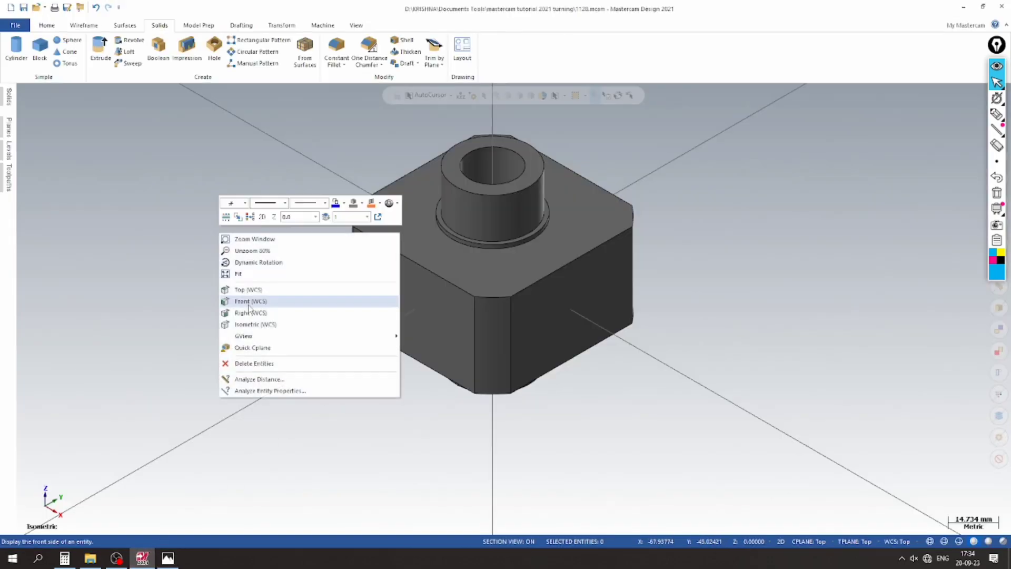
{"action": "left_click", "coordinate": [252, 301]}
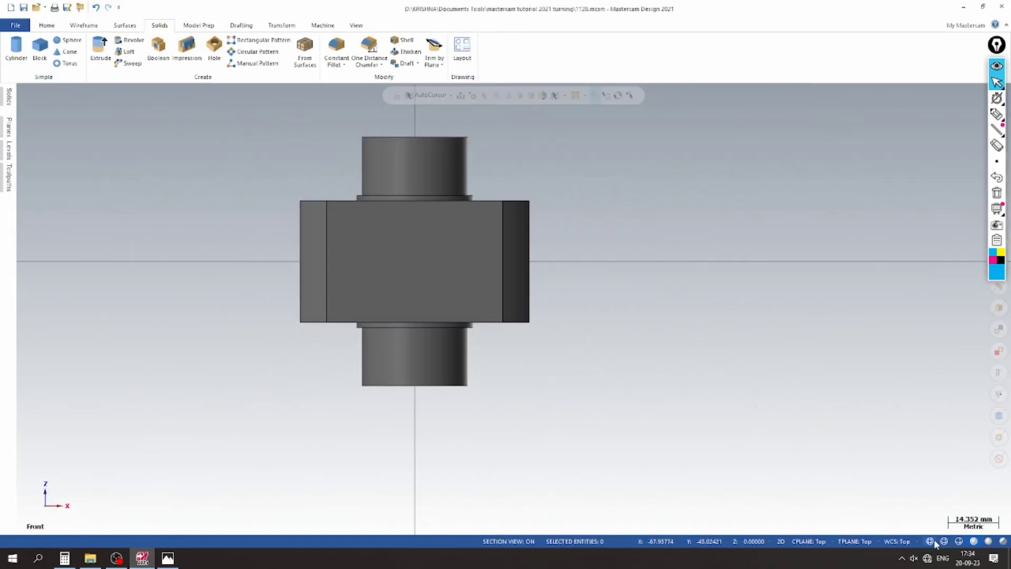
{"action": "left_click", "coordinate": [929, 541]}
{"action": "scroll", "coordinate": [593, 365], "scroll_direction": "down", "scroll_amount": 2}
{"action": "scroll", "coordinate": [601, 379], "scroll_direction": "up", "scroll_amount": 1}
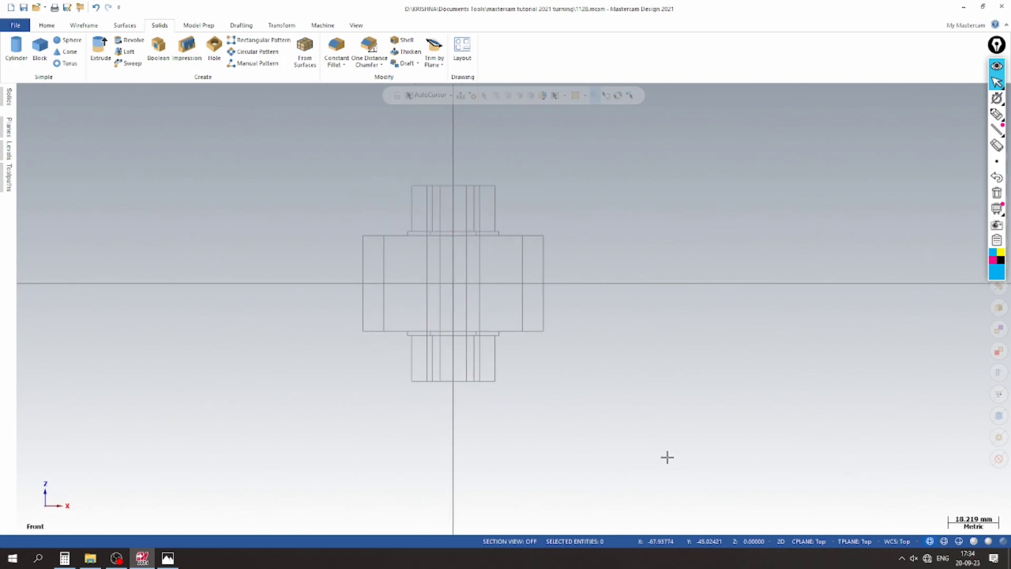
Set the construction plane to Front and show the levels list to check the active level.
{"action": "left_click", "coordinate": [841, 546]}
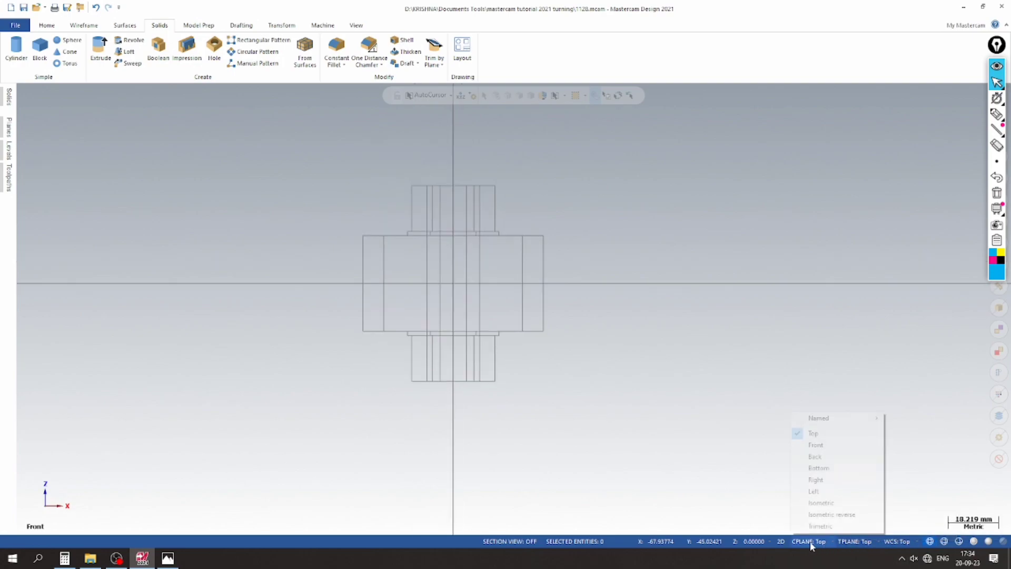
{"action": "left_click", "coordinate": [832, 445]}
{"action": "left_click", "coordinate": [9, 149]}
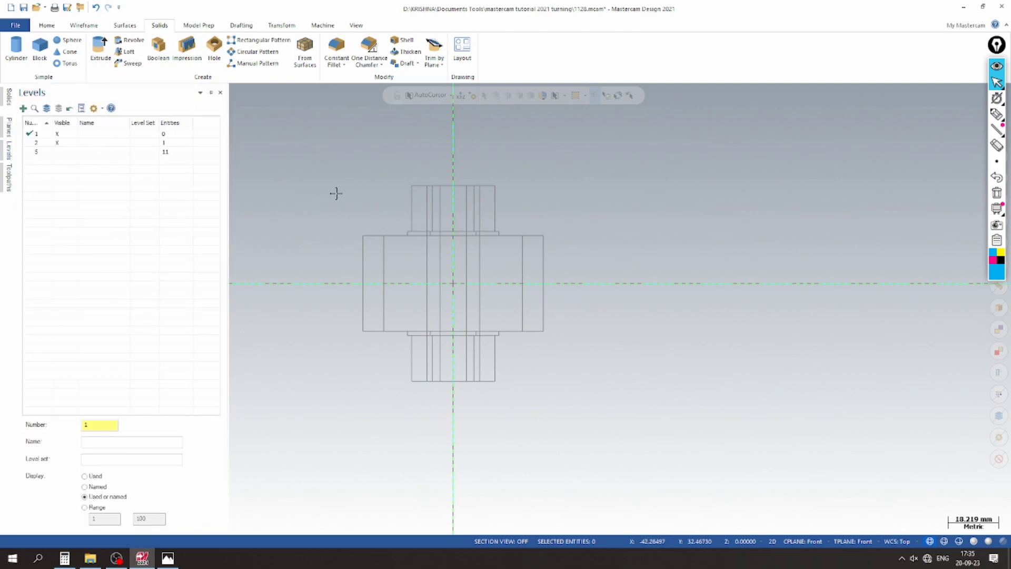
Draw a horizontal line 46/2 mm long from the origin along the positive X direction.
{"action": "scroll", "coordinate": [325, 192], "scroll_direction": "down", "scroll_amount": 1}
{"action": "left_click", "coordinate": [84, 25]}
{"action": "left_click", "coordinate": [76, 53]}
{"action": "left_click", "coordinate": [531, 281]}
{"action": "left_click", "coordinate": [654, 279]}
{"action": "double_click", "coordinate": [81, 293]}
{"action": "type", "text": "46/2"}
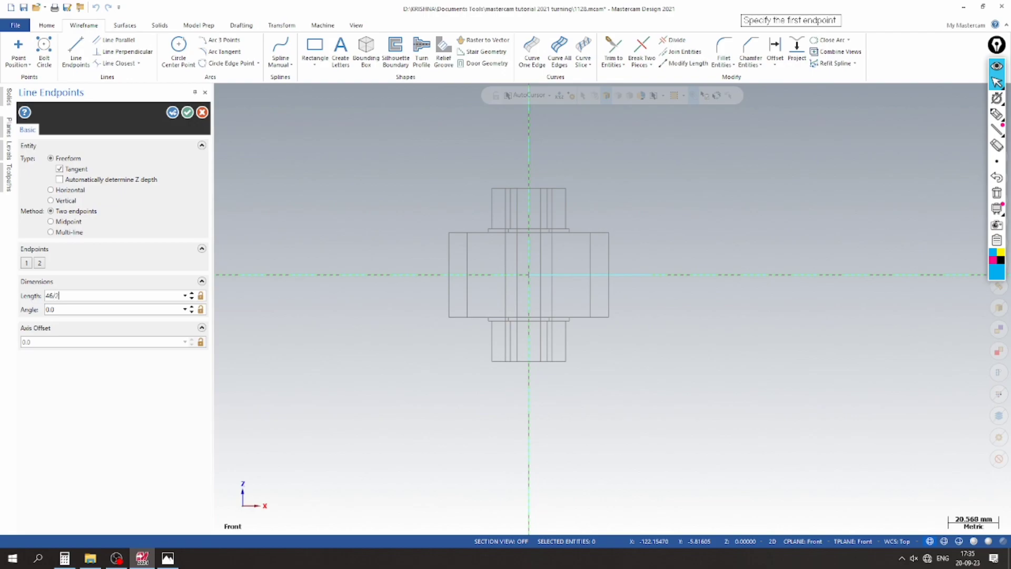
{"action": "key", "text": "Return"}
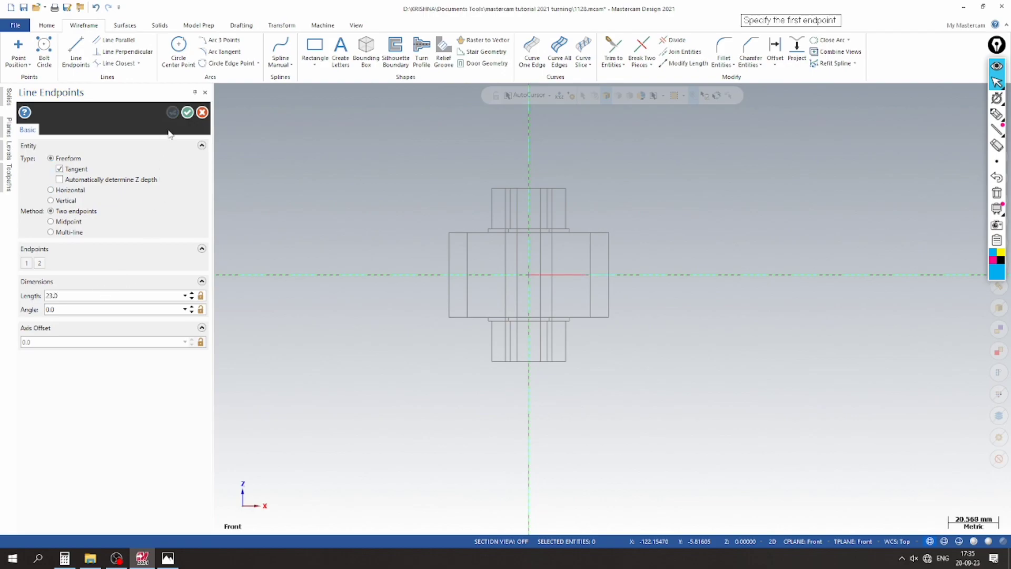
{"action": "left_click", "coordinate": [187, 112]}
Draw a circle of 9 mm diameter centred on the outer end of the horizontal line.
{"action": "left_click", "coordinate": [179, 47]}
{"action": "scroll", "coordinate": [625, 255], "scroll_direction": "up", "scroll_amount": 4}
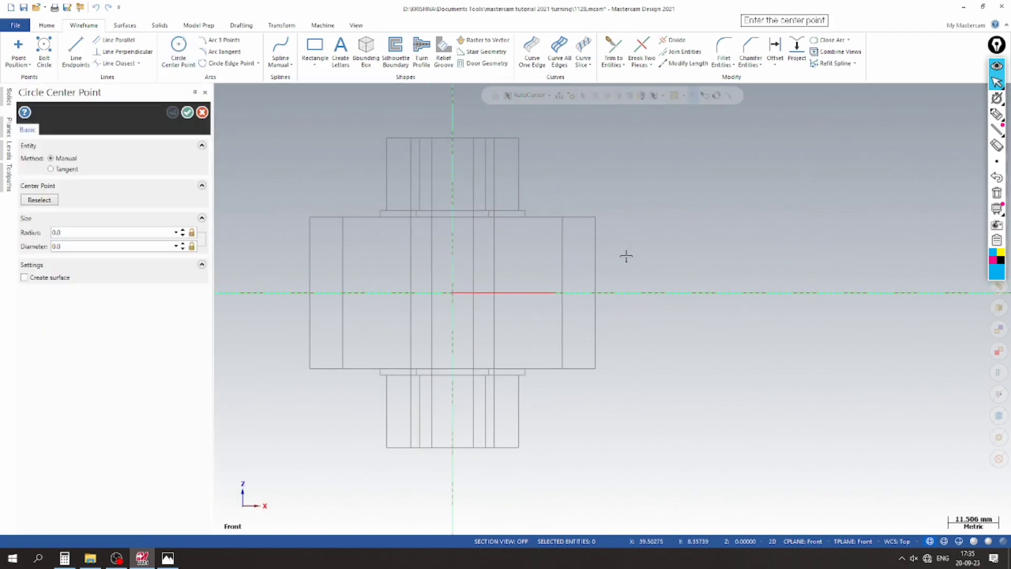
{"action": "left_click", "coordinate": [531, 300]}
{"action": "left_click", "coordinate": [84, 246]}
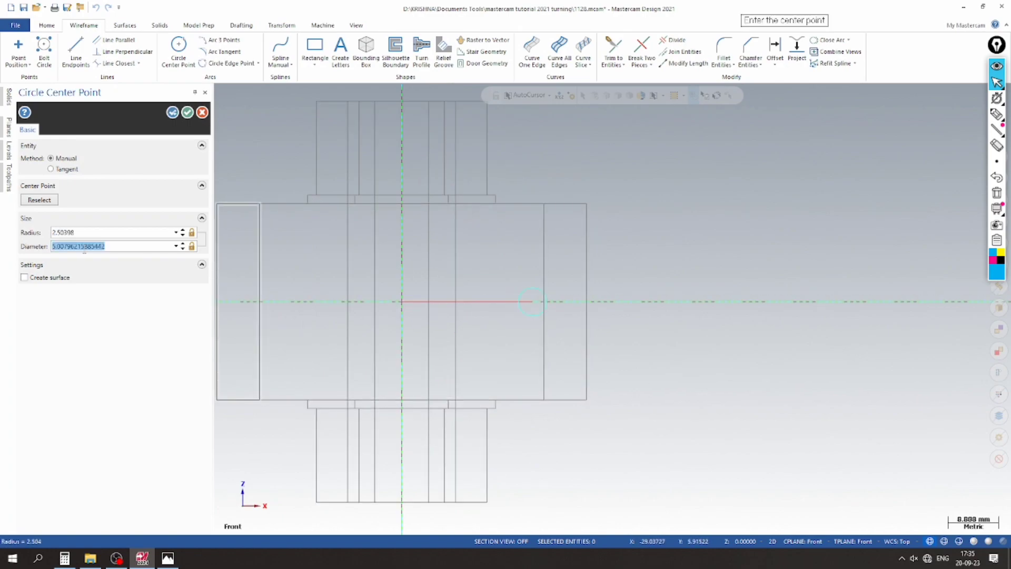
{"action": "type", "text": "9"}
{"action": "key", "text": "Return"}
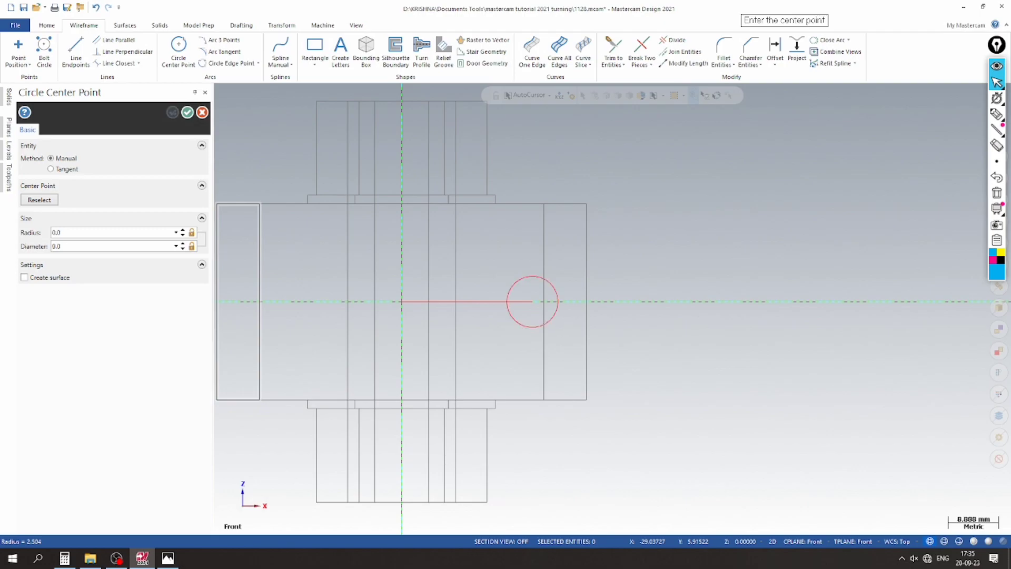
{"action": "left_click", "coordinate": [187, 113]}
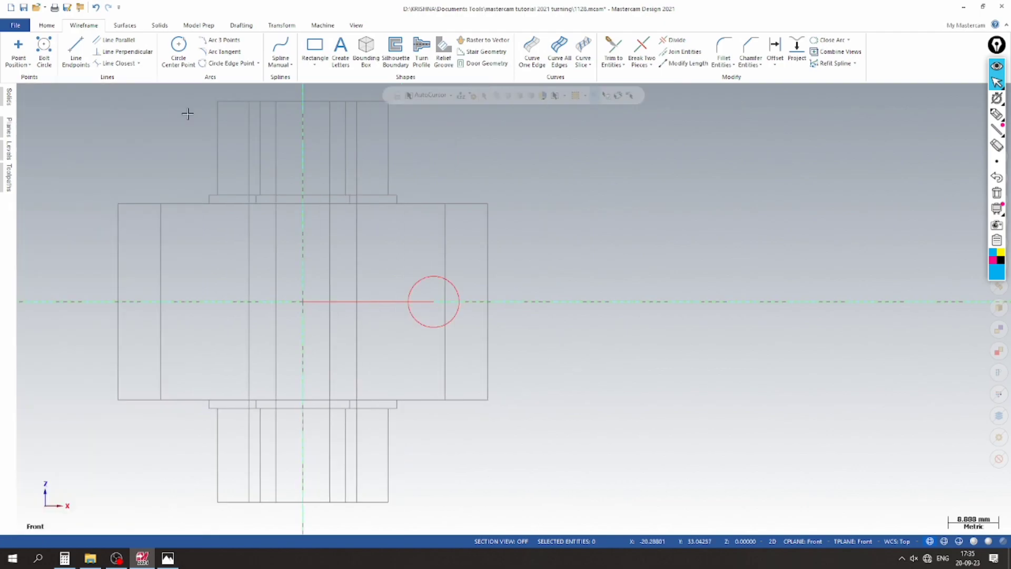
Draw a vertical line about 36.5 mm long upward from the origin along the part's centre axis.
{"action": "left_click", "coordinate": [76, 48]}
{"action": "left_click", "coordinate": [401, 302]}
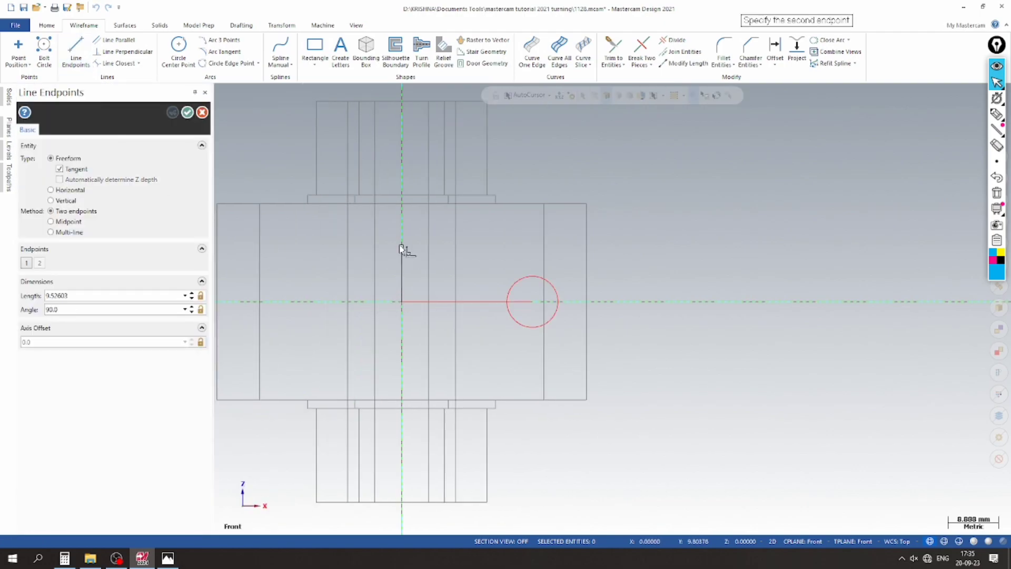
{"action": "left_click", "coordinate": [401, 97]}
{"action": "scroll", "coordinate": [445, 314], "scroll_direction": "down", "scroll_amount": 1}
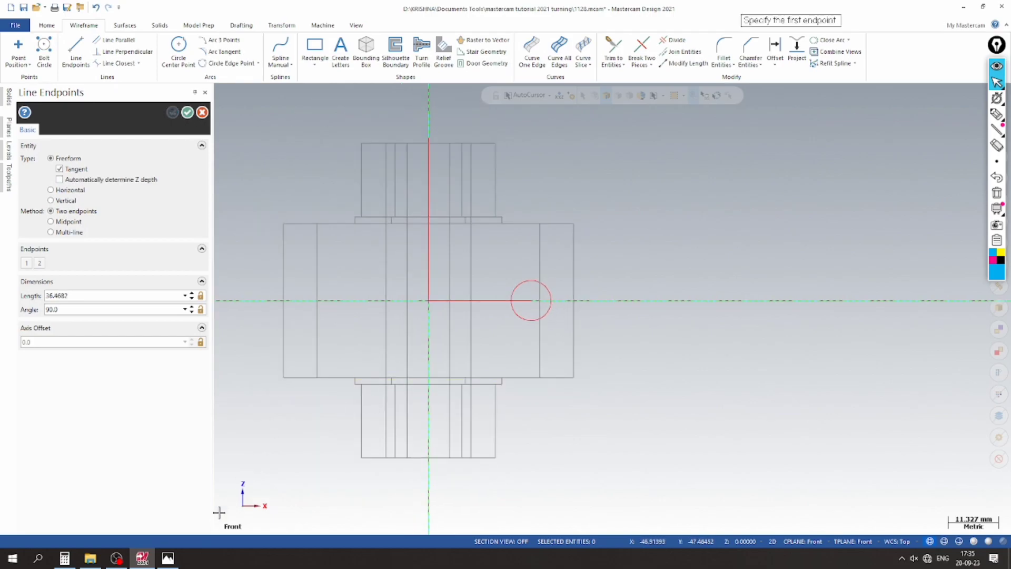
Draw horizontal lines about 37 mm long outward from the circle's upper and lower quadrants and cross them with a vertical line about 23.4 mm long.
{"action": "left_click", "coordinate": [169, 560]}
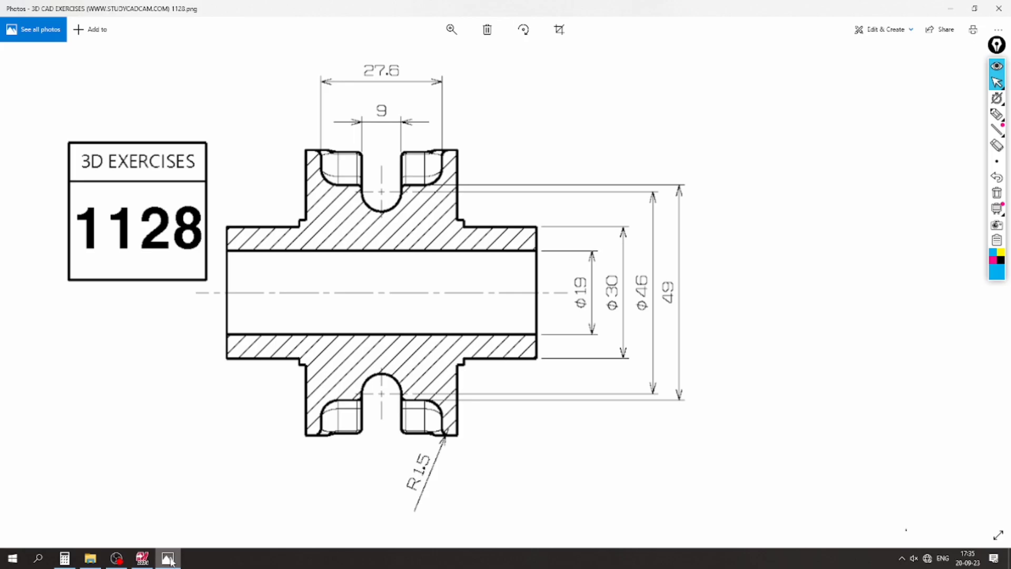
{"action": "left_click", "coordinate": [170, 560]}
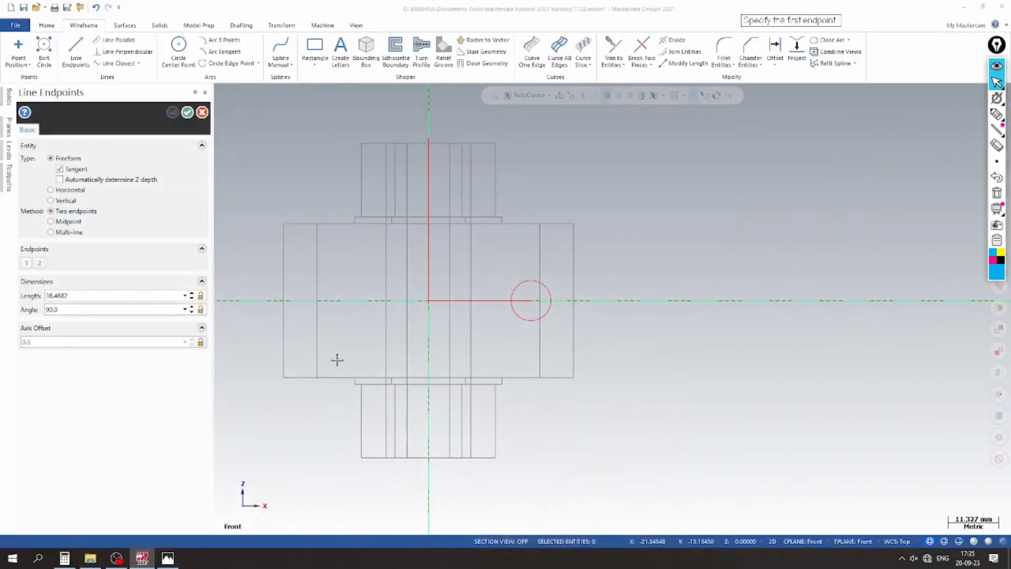
{"action": "left_click", "coordinate": [534, 287]}
{"action": "left_click", "coordinate": [698, 281]}
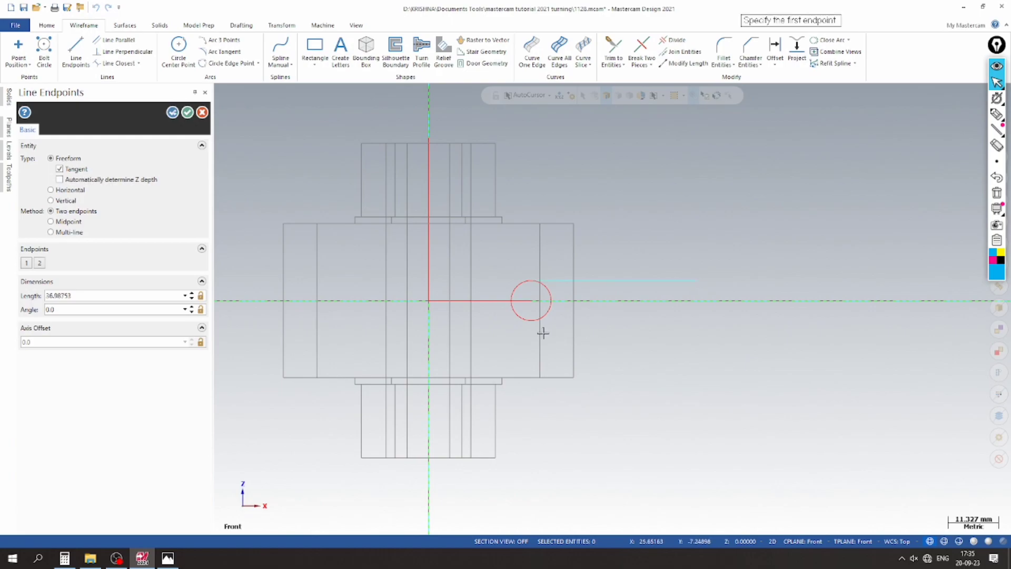
{"action": "left_click", "coordinate": [531, 320]}
{"action": "left_click", "coordinate": [706, 322]}
{"action": "left_click", "coordinate": [671, 247]}
{"action": "left_click", "coordinate": [672, 351]}
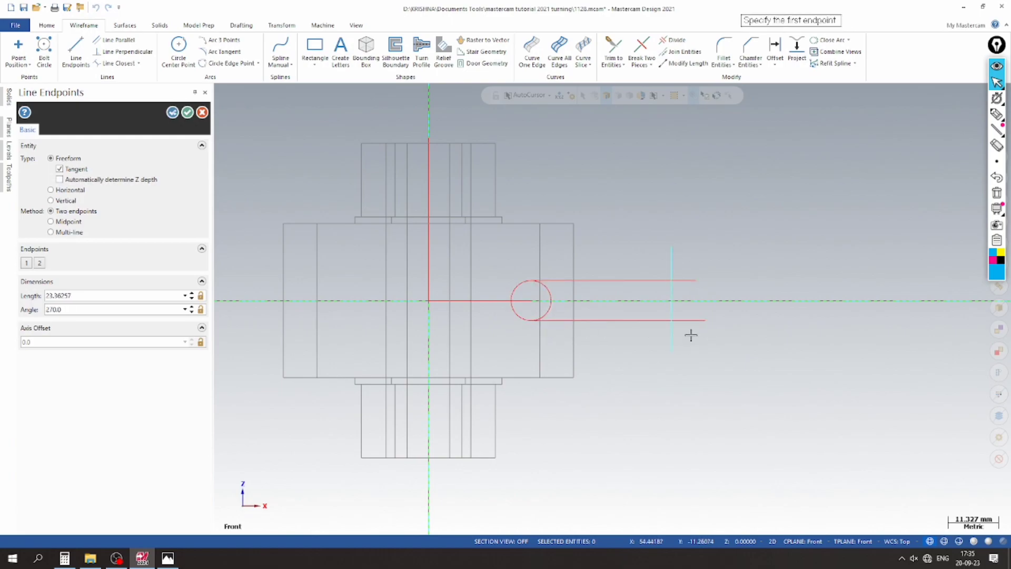
Trim the overhanging line ends at the slot profile's outer corners and trim the circle to both horizontal lines, keeping the inner half.
{"action": "left_click", "coordinate": [676, 40]}
{"action": "left_click_drag", "start_coordinate": [665, 252], "coordinate": [695, 321]}
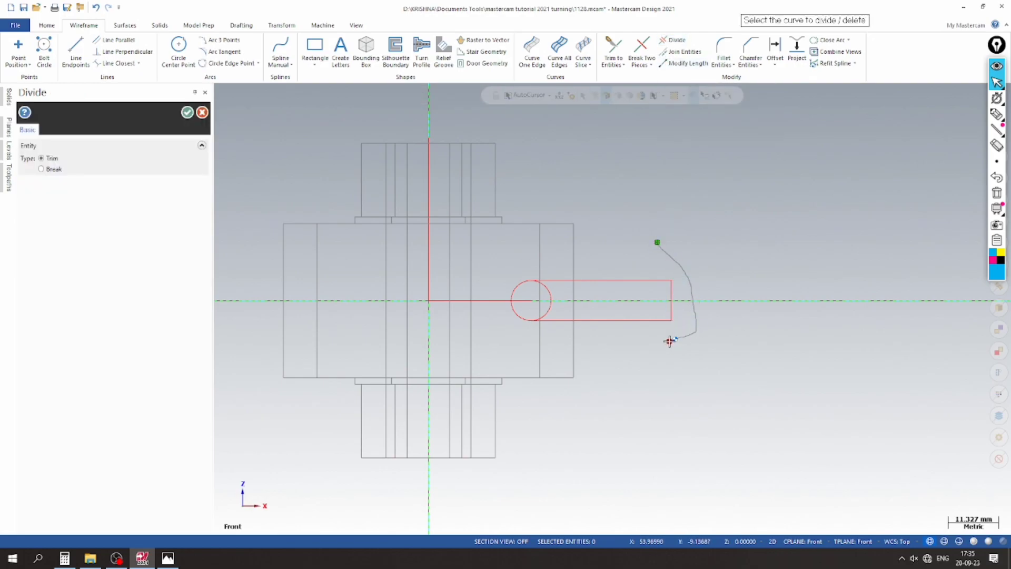
{"action": "left_click", "coordinate": [613, 49]}
{"action": "scroll", "coordinate": [544, 303], "scroll_direction": "up", "scroll_amount": 1}
{"action": "left_click", "coordinate": [543, 304]}
{"action": "left_click", "coordinate": [556, 273]}
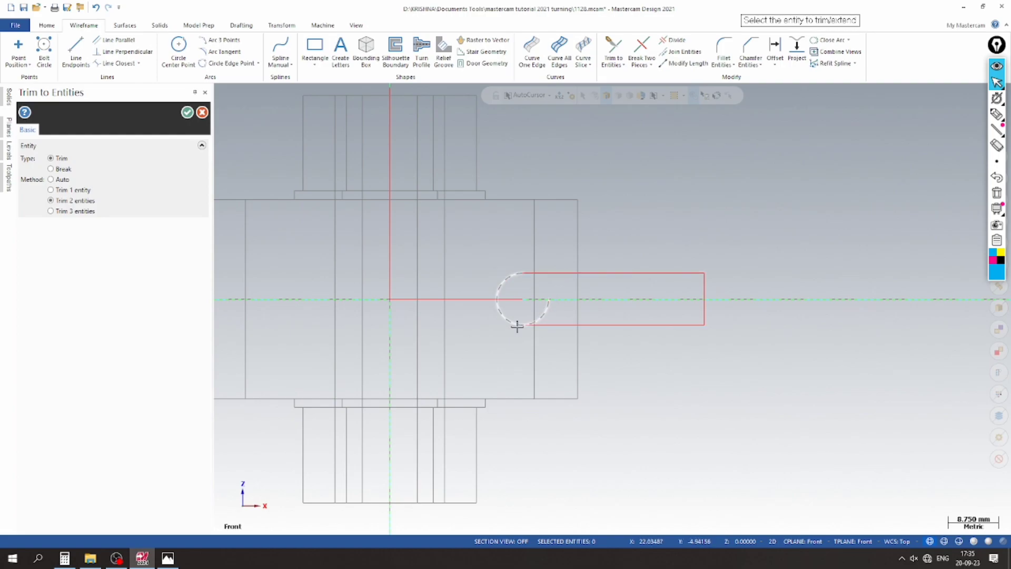
{"action": "left_click", "coordinate": [566, 329]}
{"action": "key", "text": "Escape"}
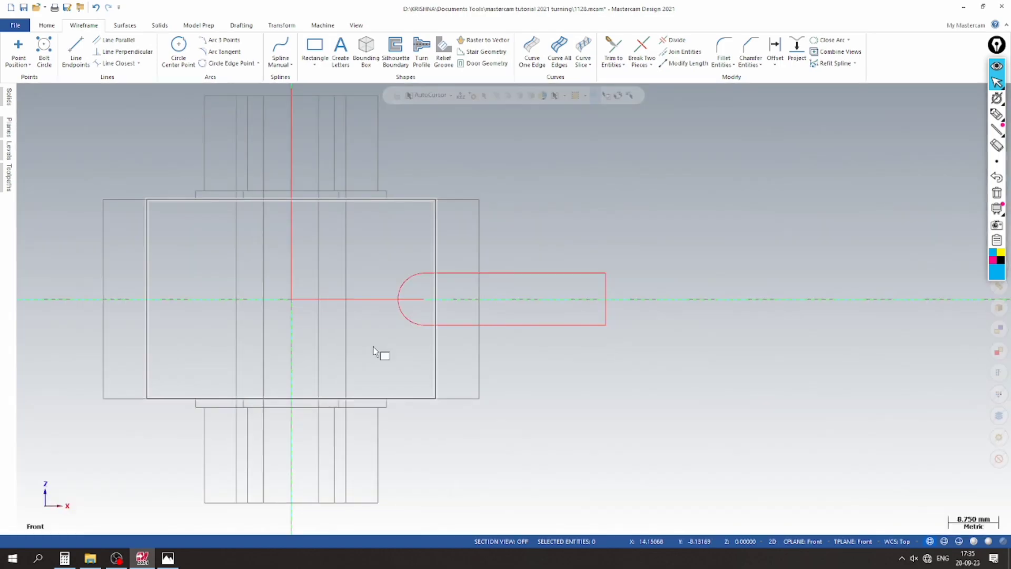
Delete the horizontal construction line from the origin to the arc centre and show the solid shaded in a tilted view.
{"action": "left_click", "coordinate": [379, 296]}
{"action": "right_click", "coordinate": [379, 296]}
{"action": "left_click", "coordinate": [404, 419]}
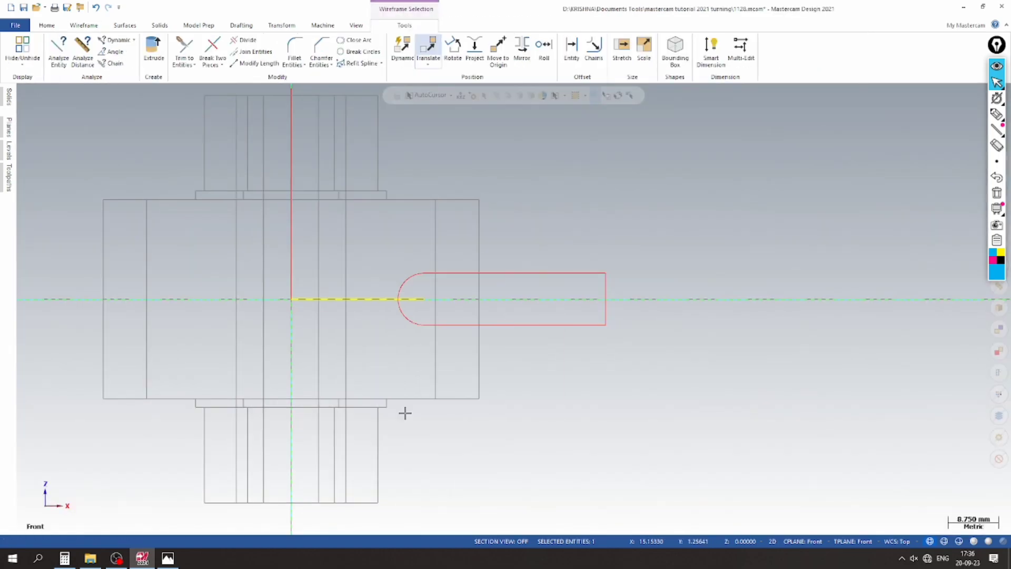
{"action": "middle_click_drag", "start_coordinate": [628, 230], "coordinate": [514, 307]}
{"action": "scroll", "coordinate": [514, 308], "scroll_direction": "down", "scroll_amount": 3}
{"action": "middle_click_drag", "start_coordinate": [514, 368], "coordinate": [529, 358]}
{"action": "left_click", "coordinate": [975, 543]}
{"action": "scroll", "coordinate": [630, 346], "scroll_direction": "down", "scroll_amount": 4}
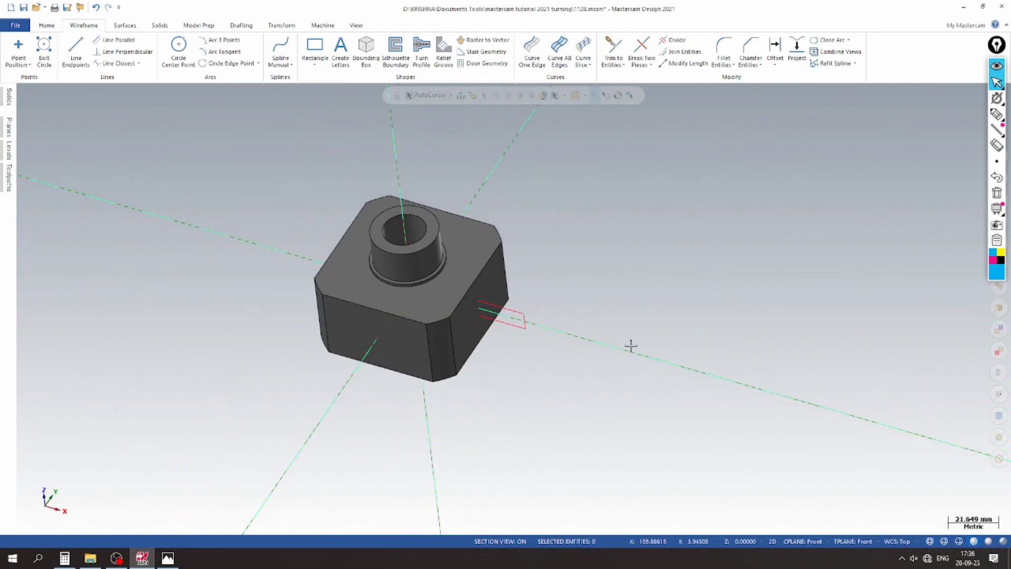
{"action": "left_click", "coordinate": [164, 27]}
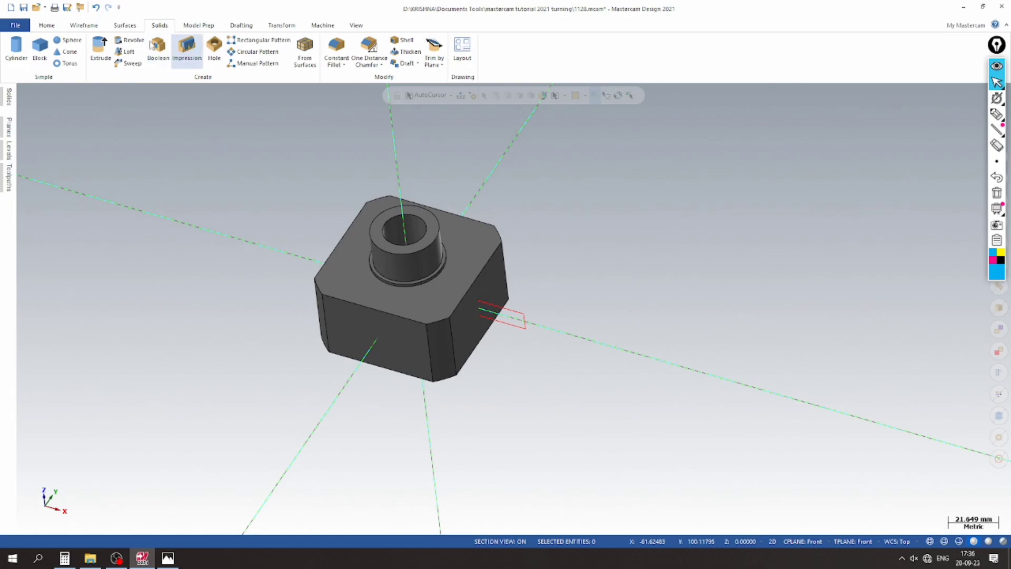
{"action": "left_click", "coordinate": [134, 40]}
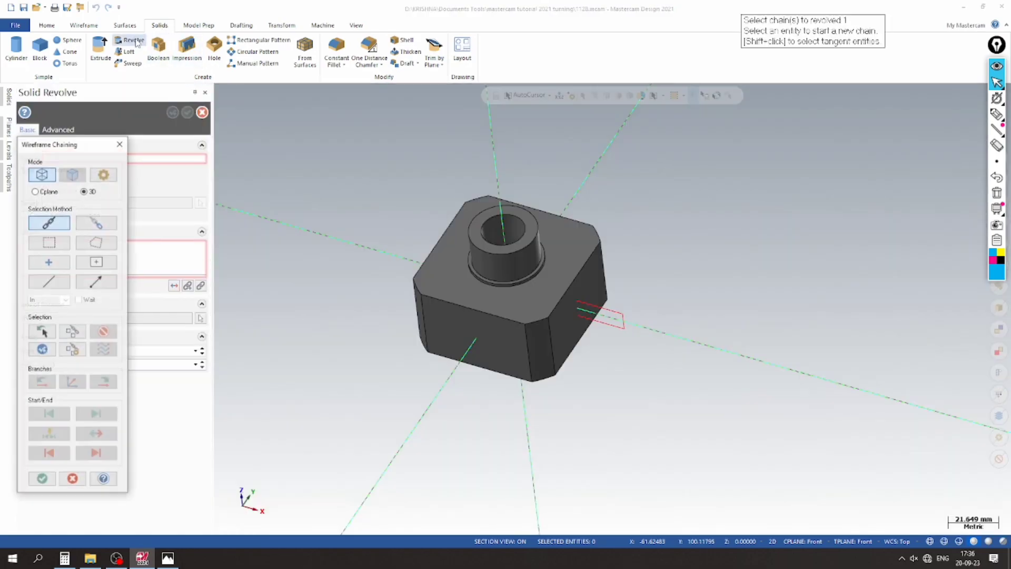
{"action": "left_click", "coordinate": [635, 306]}
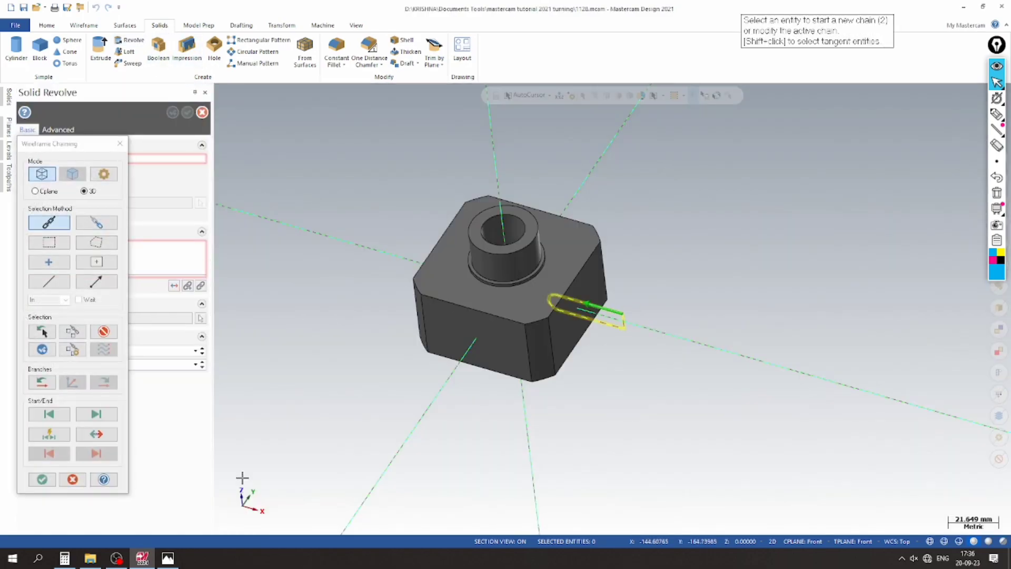
{"action": "left_click", "coordinate": [42, 479]}
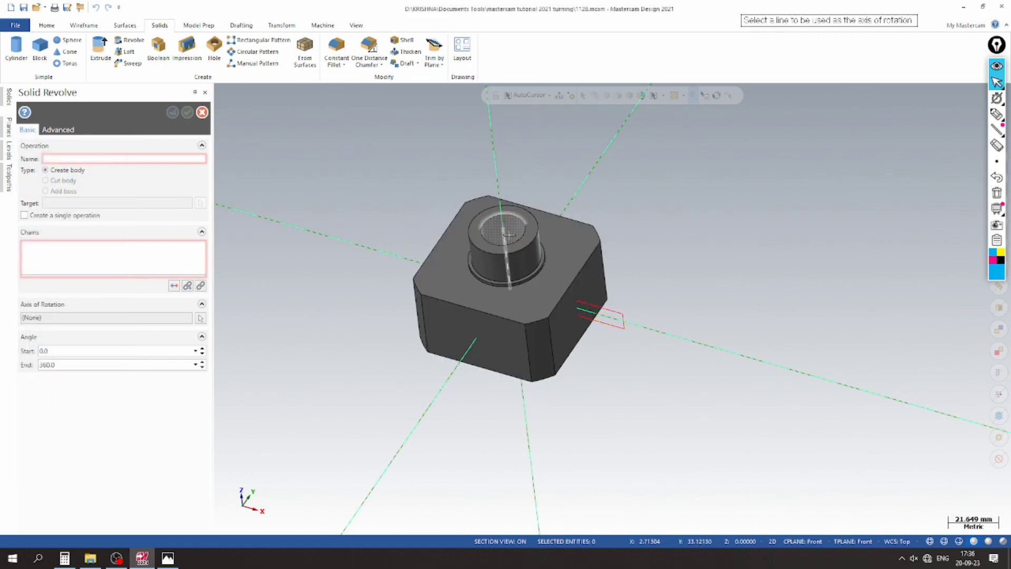
{"action": "left_click", "coordinate": [501, 233]}
{"action": "middle_click_drag", "start_coordinate": [501, 234], "coordinate": [332, 264]}
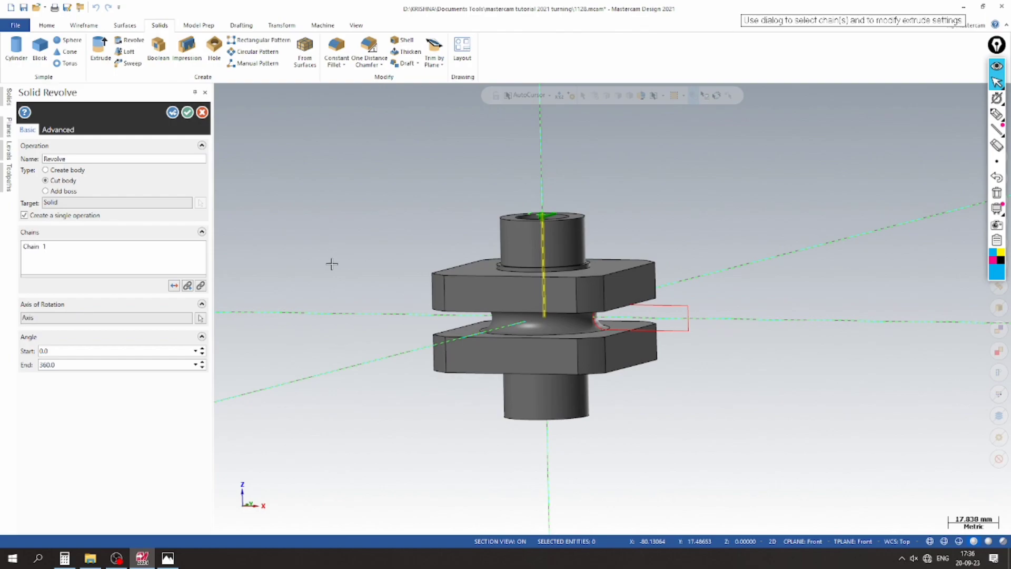
{"action": "left_click", "coordinate": [202, 114]}
{"action": "middle_click_drag", "start_coordinate": [276, 152], "coordinate": [248, 304]}
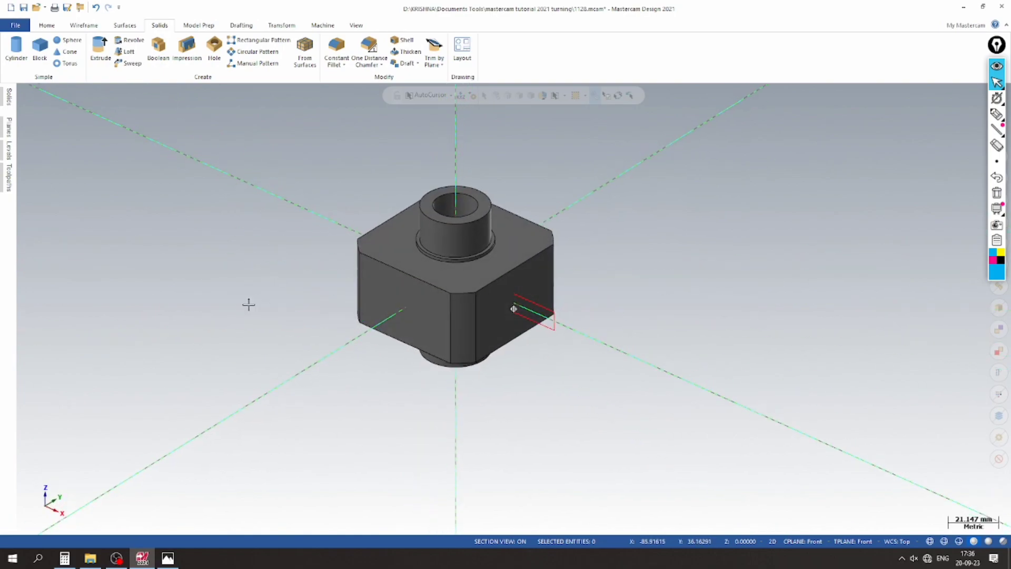
Cut the groove around the square flange by revolving the closed slot profile a full turn about the vertical axis line.
{"action": "scroll", "coordinate": [349, 283], "scroll_direction": "up", "scroll_amount": 3}
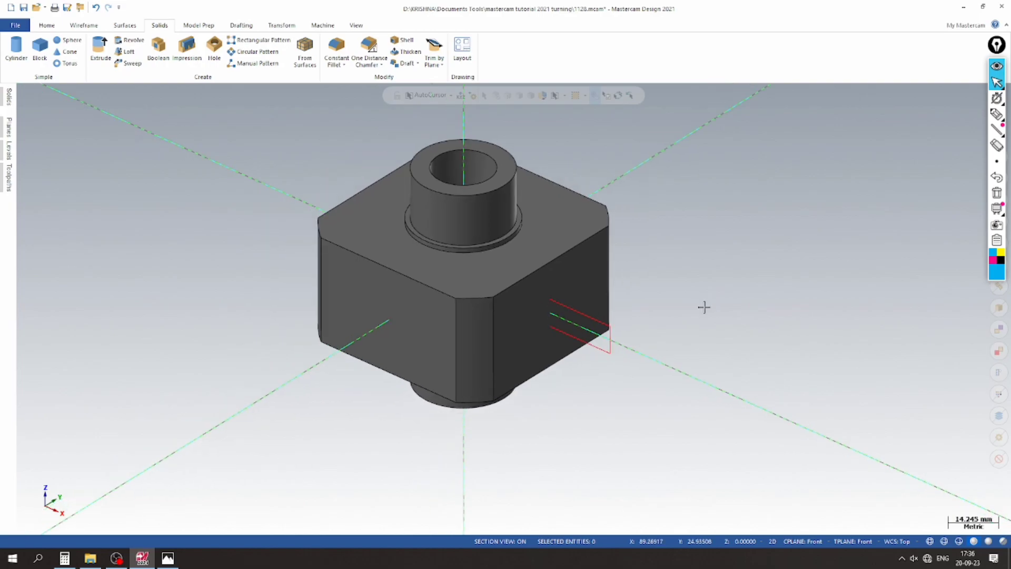
{"action": "left_click", "coordinate": [129, 40]}
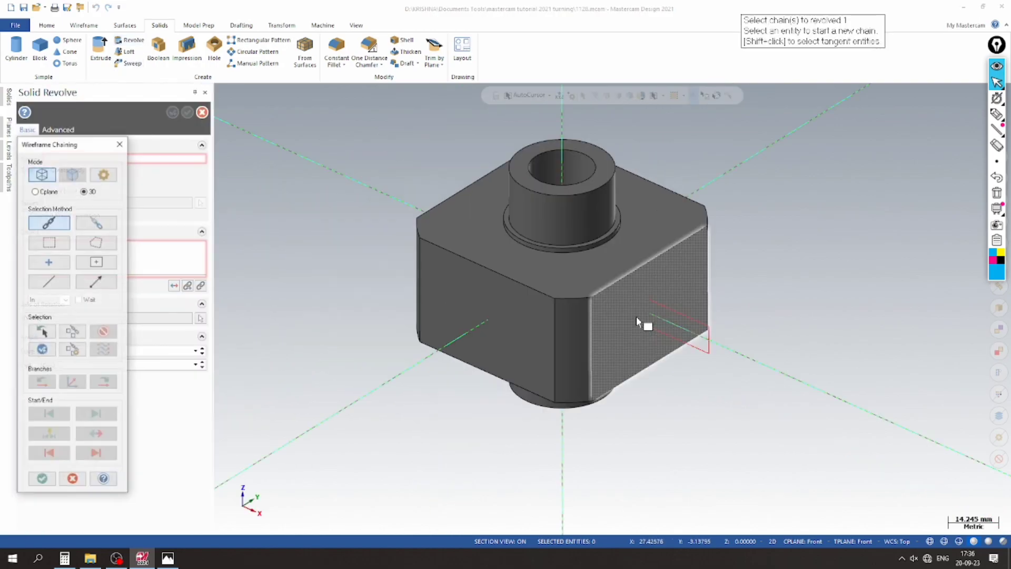
{"action": "left_click", "coordinate": [684, 345]}
{"action": "left_click", "coordinate": [43, 477]}
{"action": "left_click", "coordinate": [563, 174]}
{"action": "left_click", "coordinate": [187, 113]}
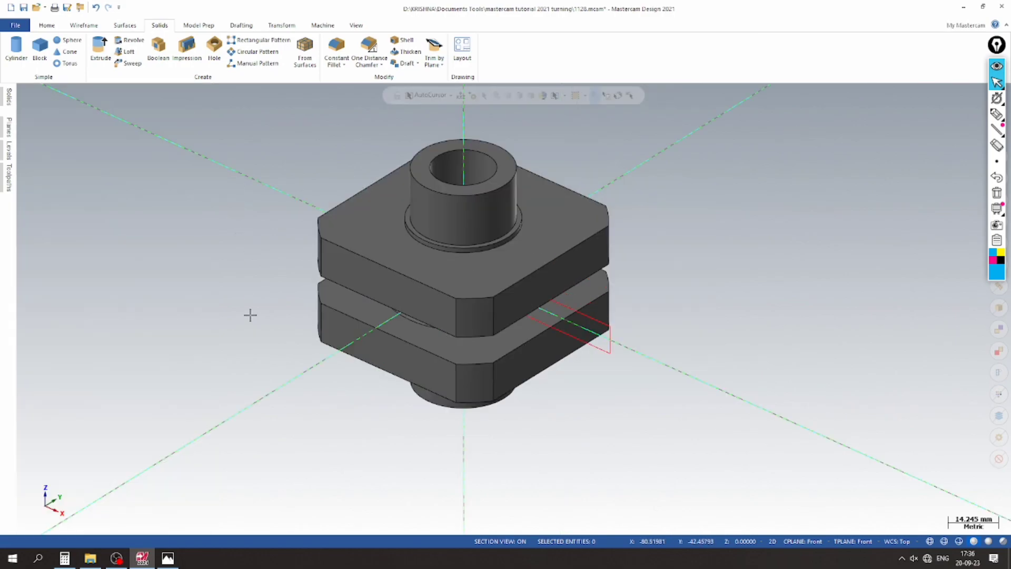
Add level 3 as the active level, hide the groove wireframe on level 1, and save the part file.
{"action": "left_click", "coordinate": [11, 153]}
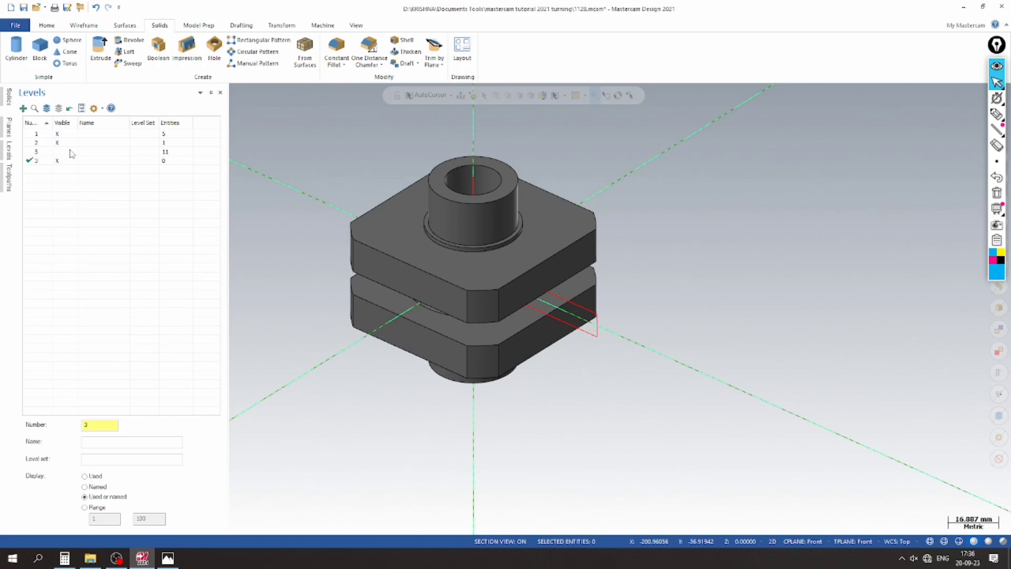
{"action": "left_click", "coordinate": [63, 134]}
{"action": "left_click", "coordinate": [23, 7]}
Set the construction plane to Top and show the grooved solid in the top view.
{"action": "middle_click_drag", "start_coordinate": [341, 216], "coordinate": [264, 330]}
{"action": "scroll", "coordinate": [334, 240], "scroll_direction": "up", "scroll_amount": 2}
{"action": "left_click", "coordinate": [796, 541]}
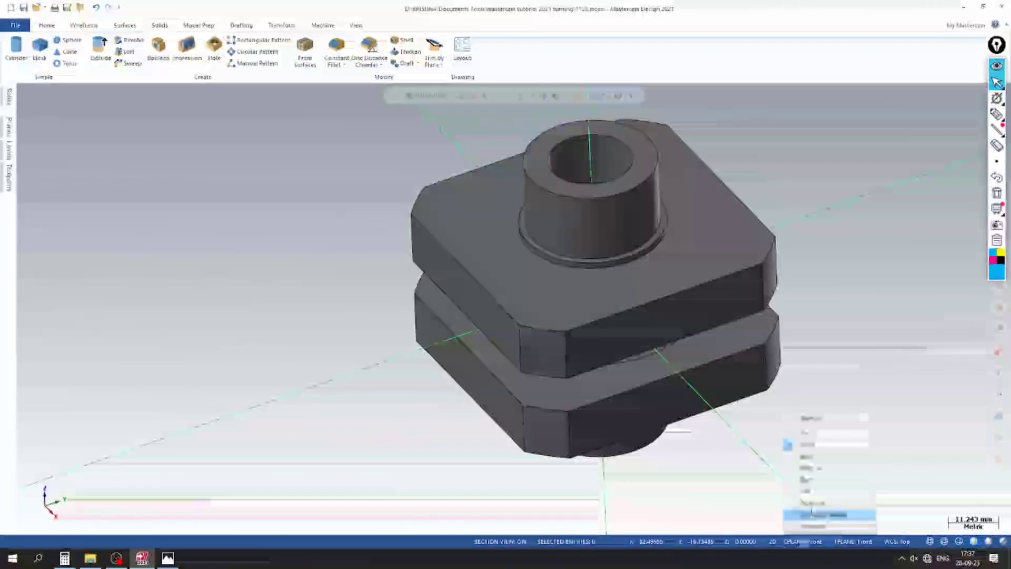
{"action": "left_click", "coordinate": [800, 433]}
{"action": "right_click", "coordinate": [317, 218]}
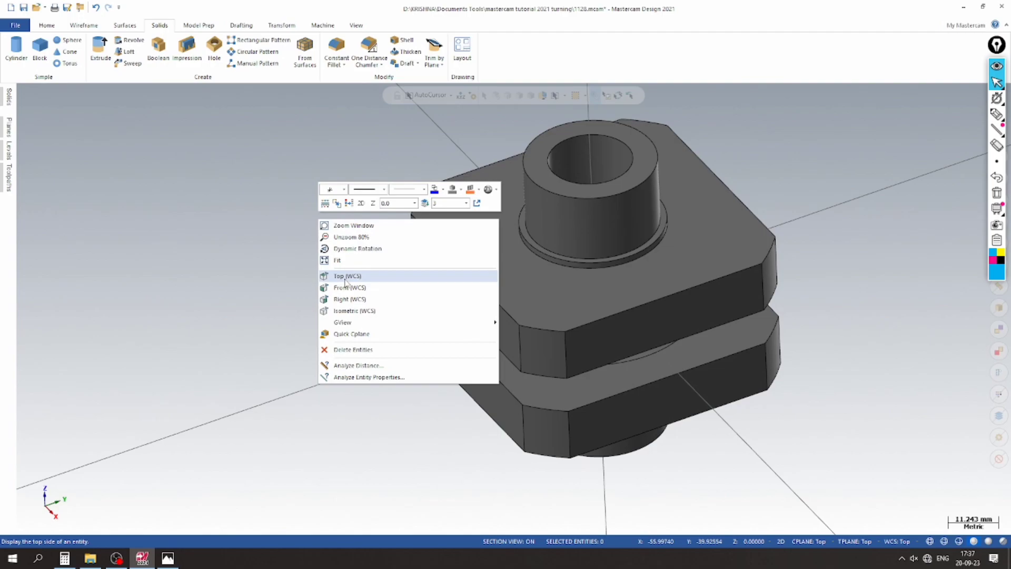
{"action": "left_click", "coordinate": [347, 273]}
{"action": "scroll", "coordinate": [344, 231], "scroll_direction": "up", "scroll_amount": 1}
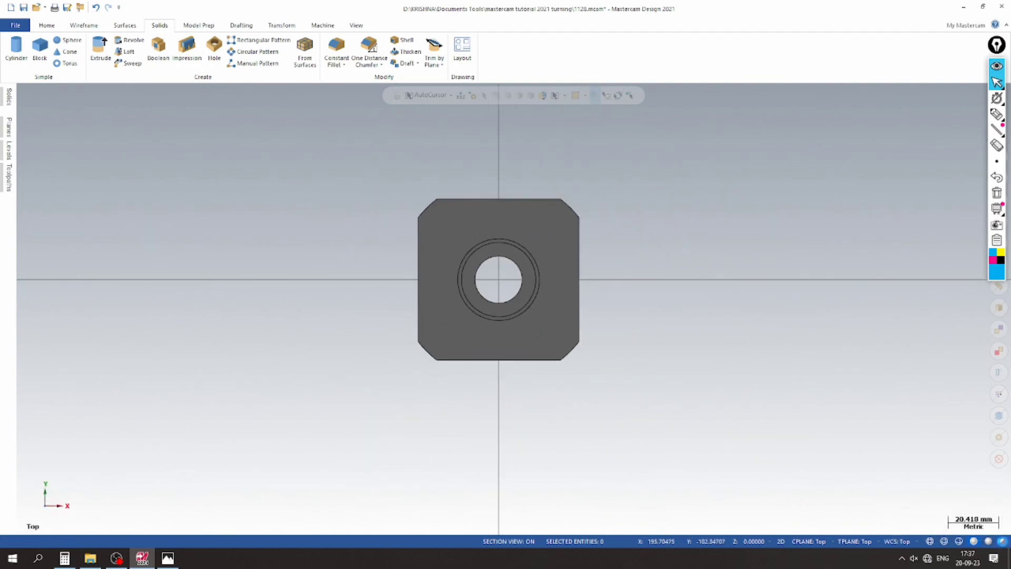
Mark up the 8 and 40.5 pocket dimensions on exercise drawing 1128, clear the marks, and return to Mastercam.
{"action": "left_click", "coordinate": [997, 70]}
{"action": "left_click", "coordinate": [997, 70]}
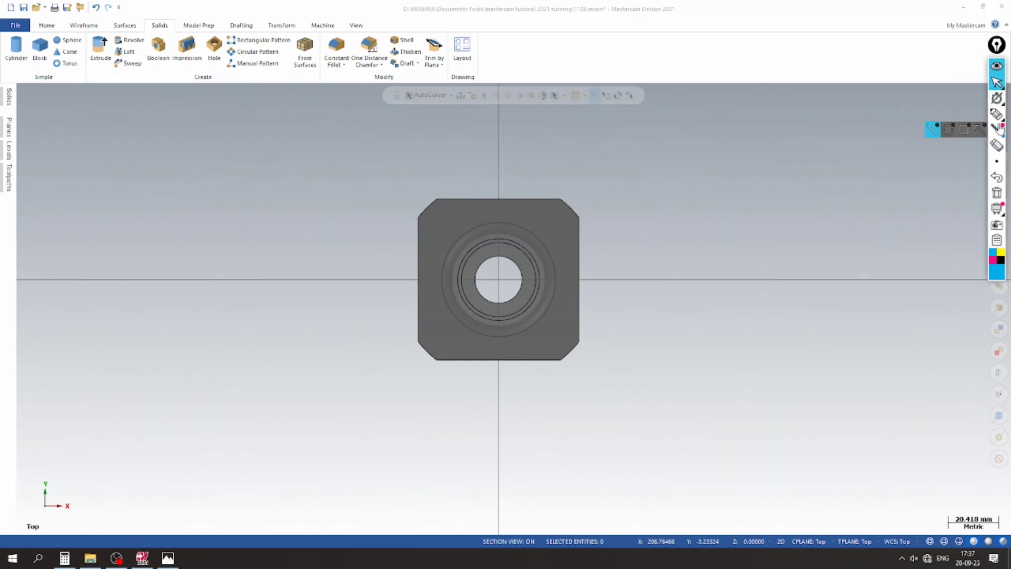
{"action": "left_click", "coordinate": [168, 559]}
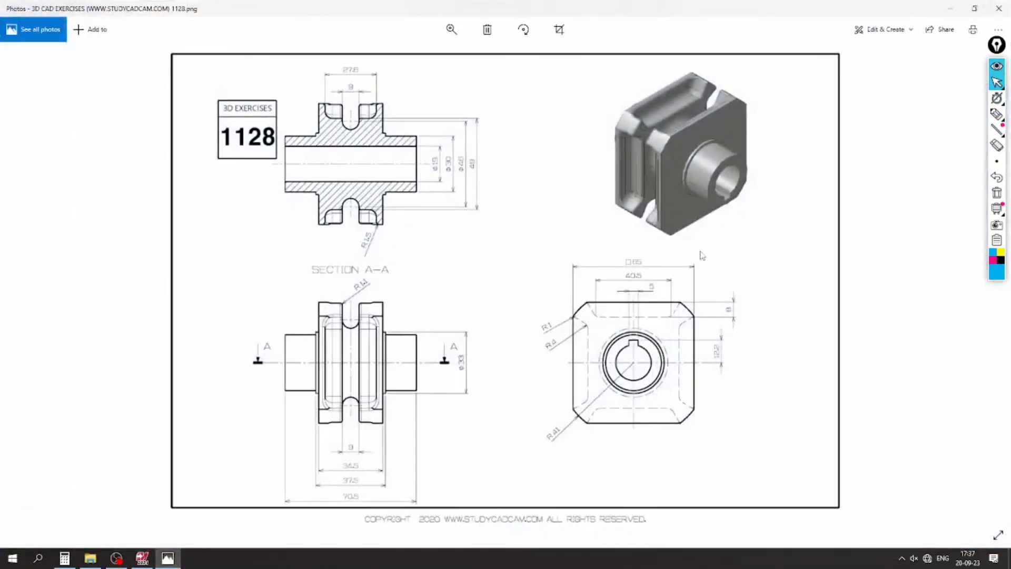
{"action": "left_click", "coordinate": [996, 115]}
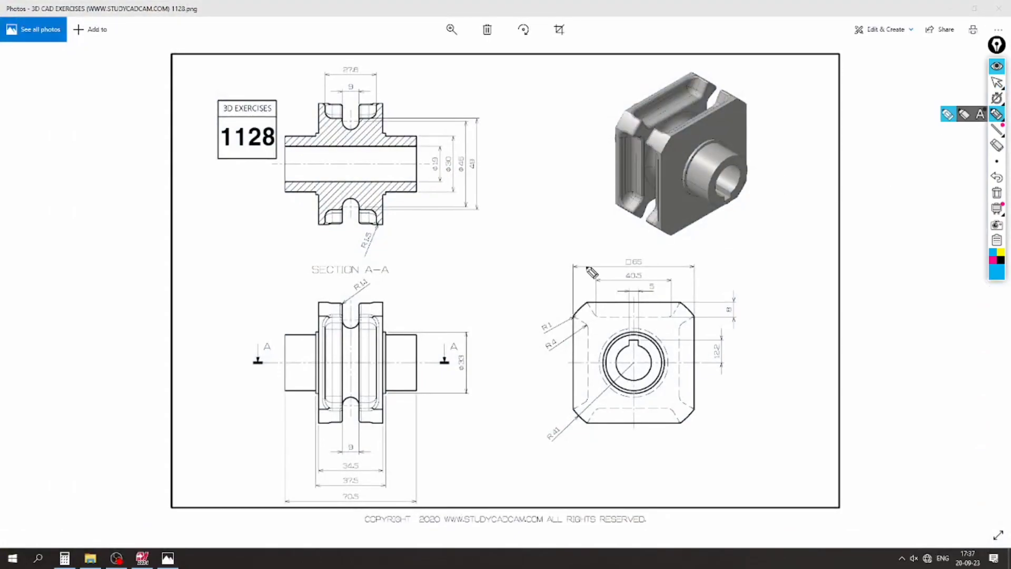
{"action": "mouse_move", "coordinate": [738, 292]}
{"action": "left_mouse_down"}
{"action": "mouse_move", "coordinate": [746, 327]}
{"action": "mouse_move", "coordinate": [744, 299]}
{"action": "left_mouse_up"}
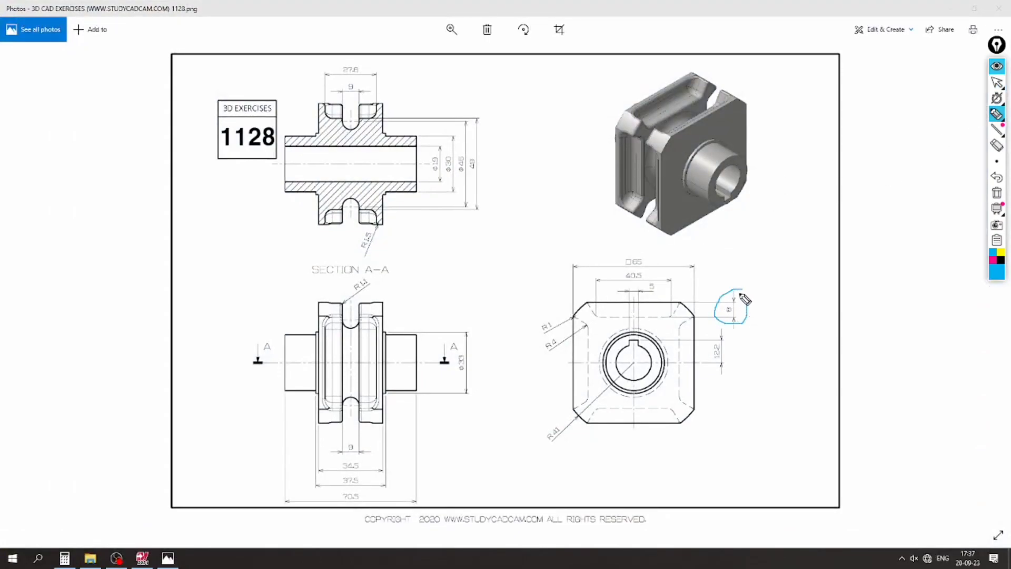
{"action": "mouse_move", "coordinate": [650, 270]}
{"action": "left_mouse_down"}
{"action": "mouse_move", "coordinate": [613, 272]}
{"action": "mouse_move", "coordinate": [637, 285]}
{"action": "left_mouse_up"}
{"action": "left_click", "coordinate": [996, 193]}
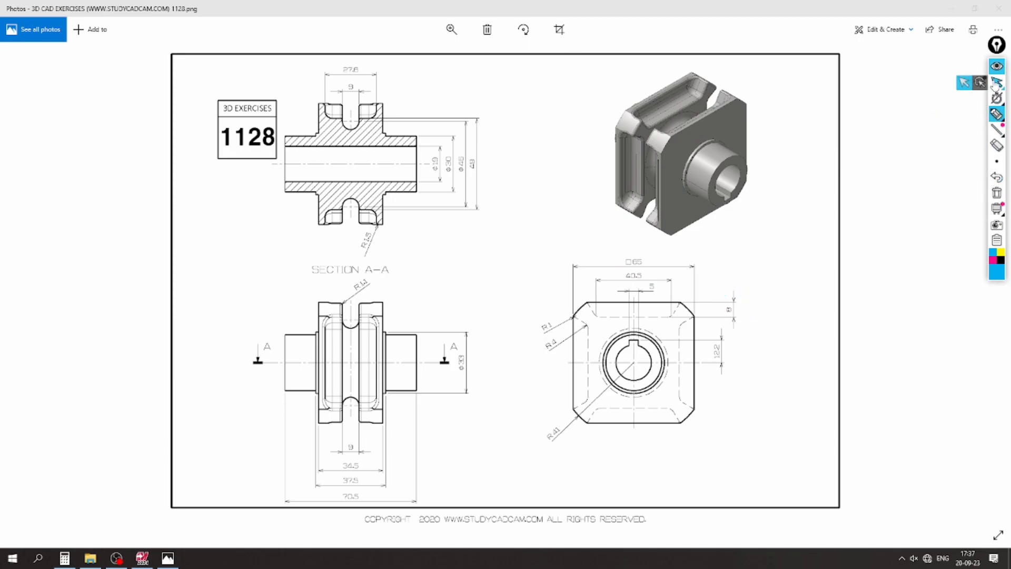
{"action": "left_click", "coordinate": [996, 66]}
{"action": "left_click", "coordinate": [143, 557]}
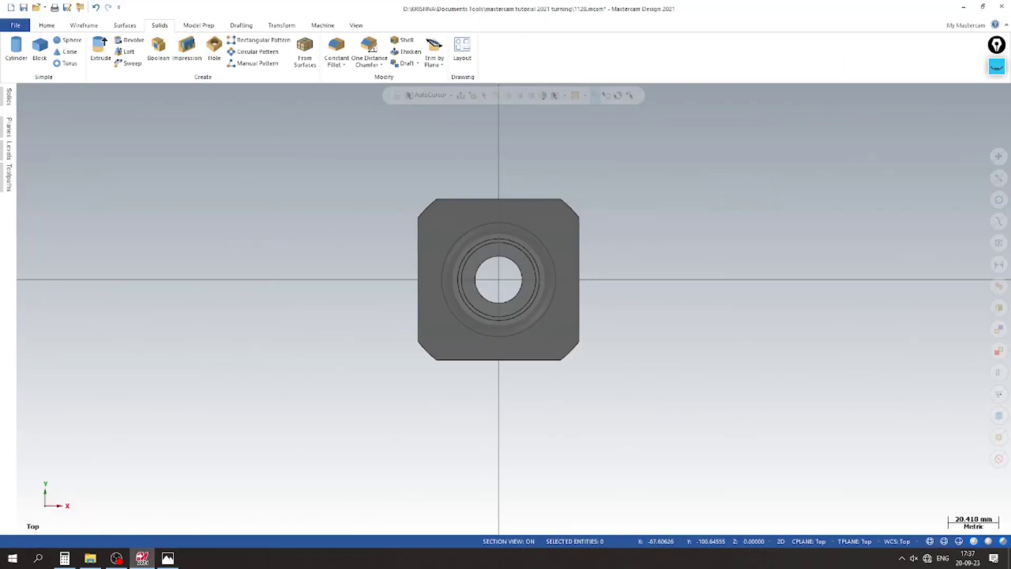
Draw a horizontal line about 53 mm long from the origin past the flange's left side, and a vertical line down that side past its lower corner.
{"action": "scroll", "coordinate": [340, 201], "scroll_direction": "up", "scroll_amount": 1}
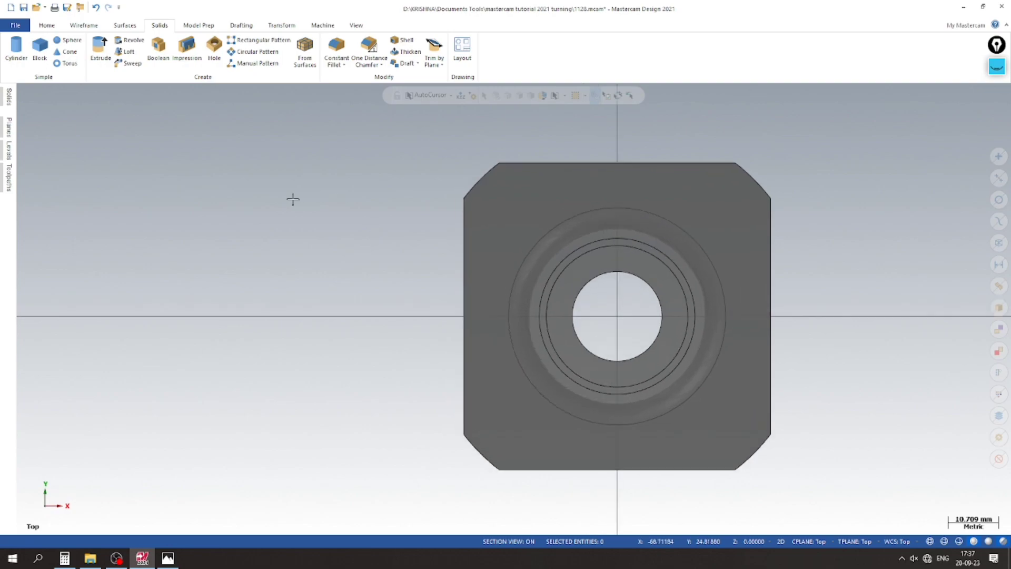
{"action": "scroll", "coordinate": [292, 199], "scroll_direction": "down", "scroll_amount": 1}
{"action": "left_click", "coordinate": [87, 26]}
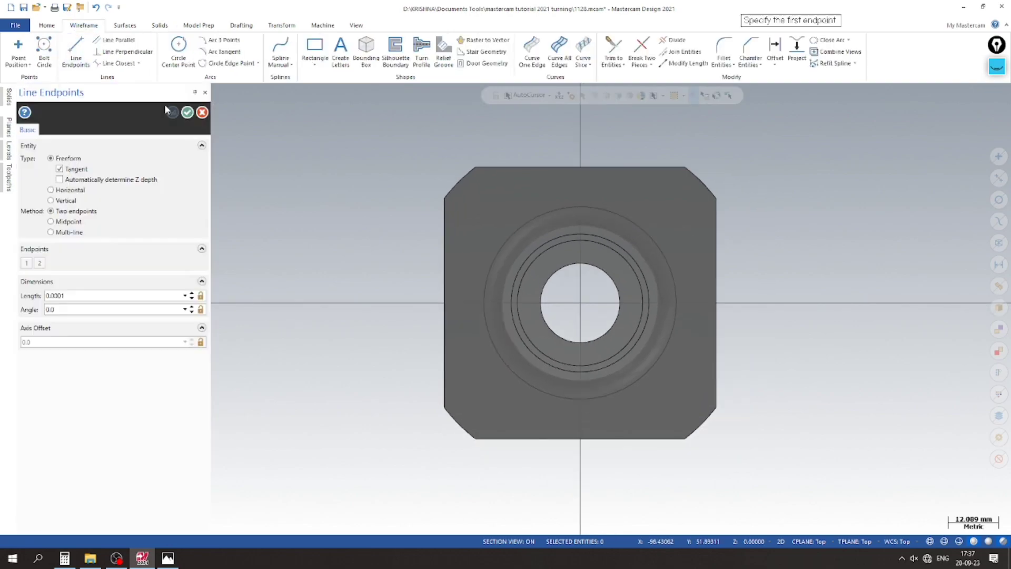
{"action": "left_click", "coordinate": [678, 302]}
{"action": "left_click", "coordinate": [455, 309]}
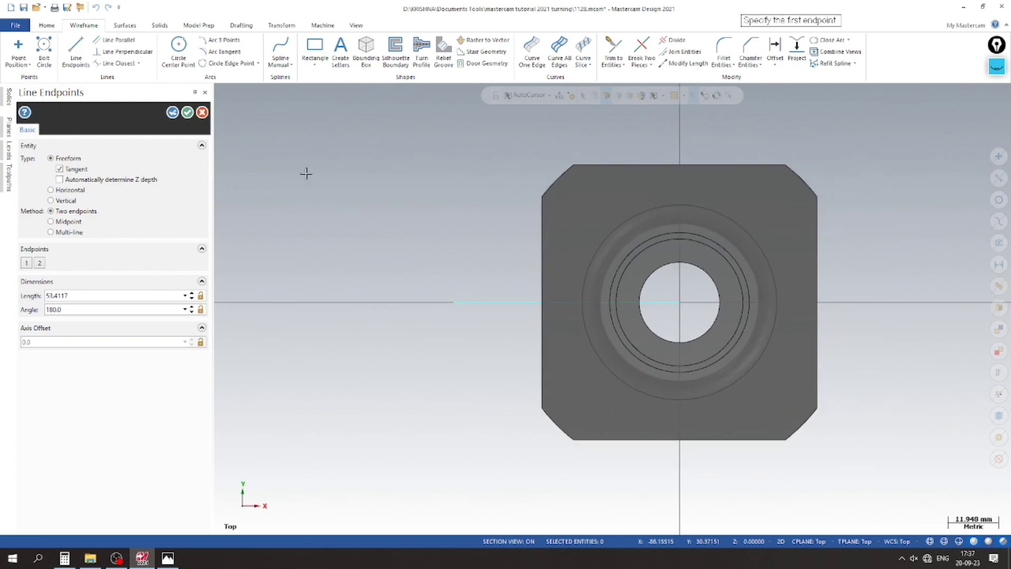
{"action": "left_click", "coordinate": [541, 196]}
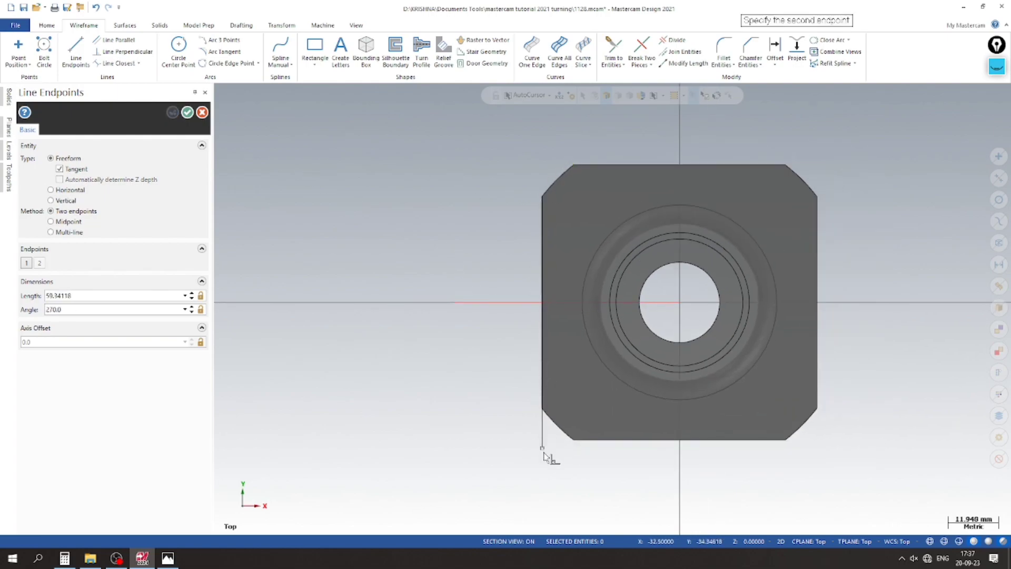
{"action": "left_click", "coordinate": [187, 112]}
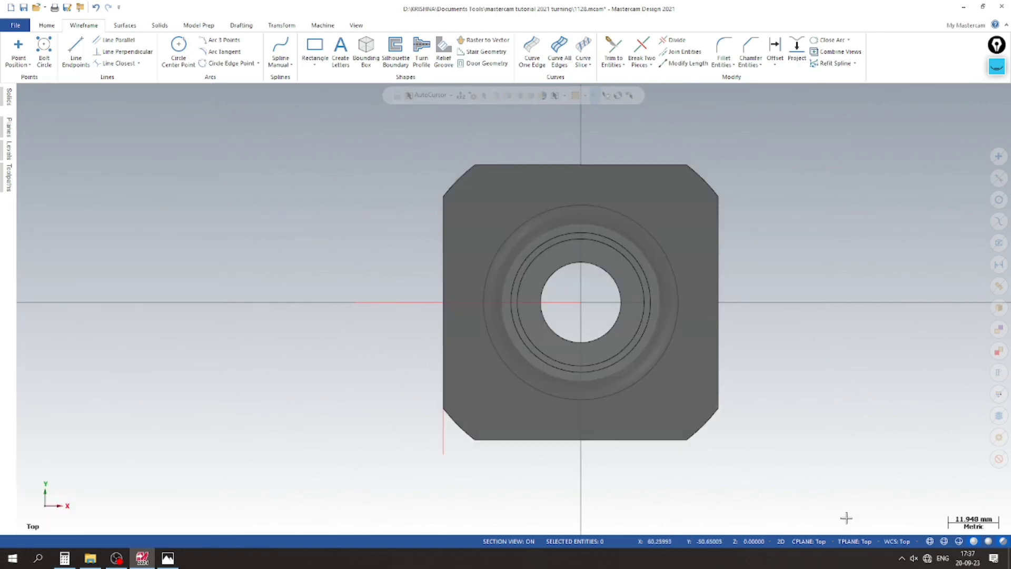
Display the solid as wireframe and check the pocket dimensions on the exercise drawing.
{"action": "left_click", "coordinate": [929, 542]}
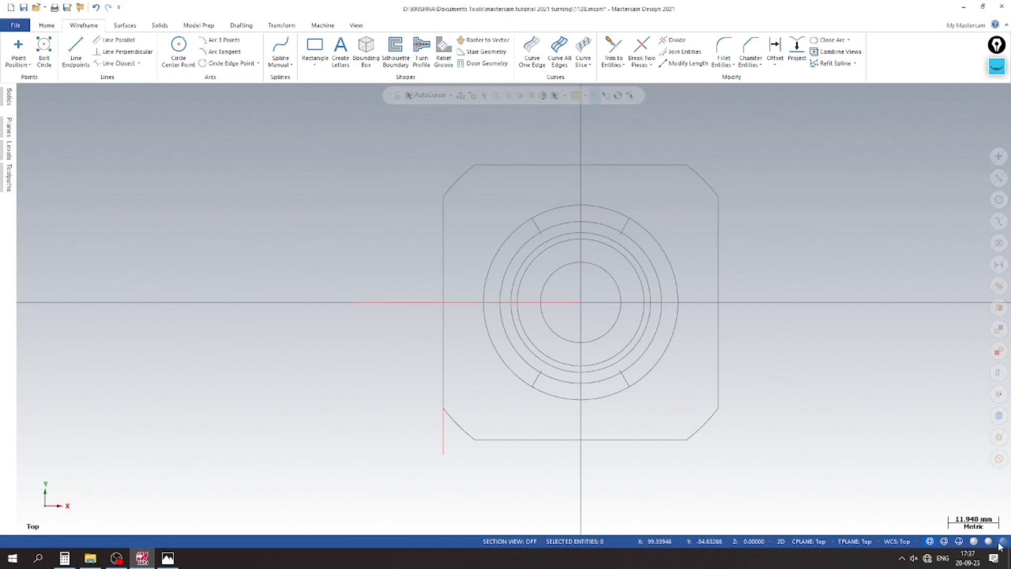
{"action": "scroll", "coordinate": [342, 290], "scroll_direction": "down", "scroll_amount": 1}
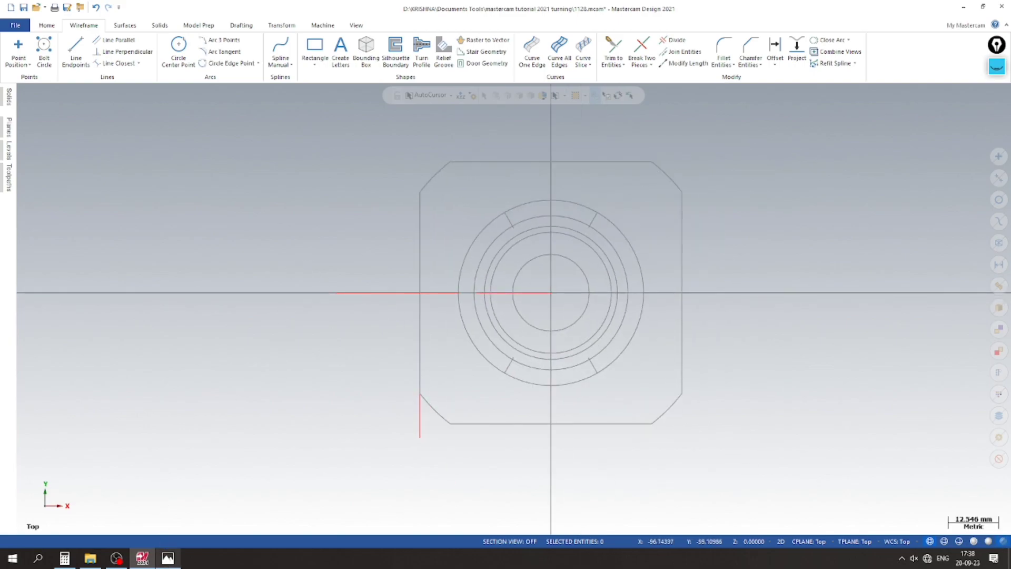
{"action": "left_click", "coordinate": [166, 558]}
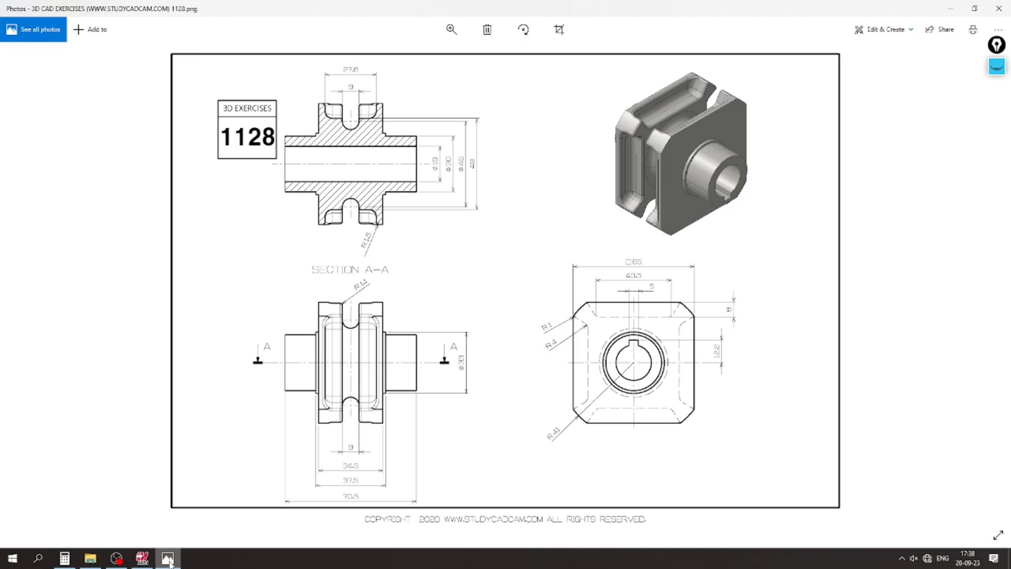
{"action": "left_click", "coordinate": [142, 558]}
{"action": "scroll", "coordinate": [343, 272], "scroll_direction": "up", "scroll_amount": 2}
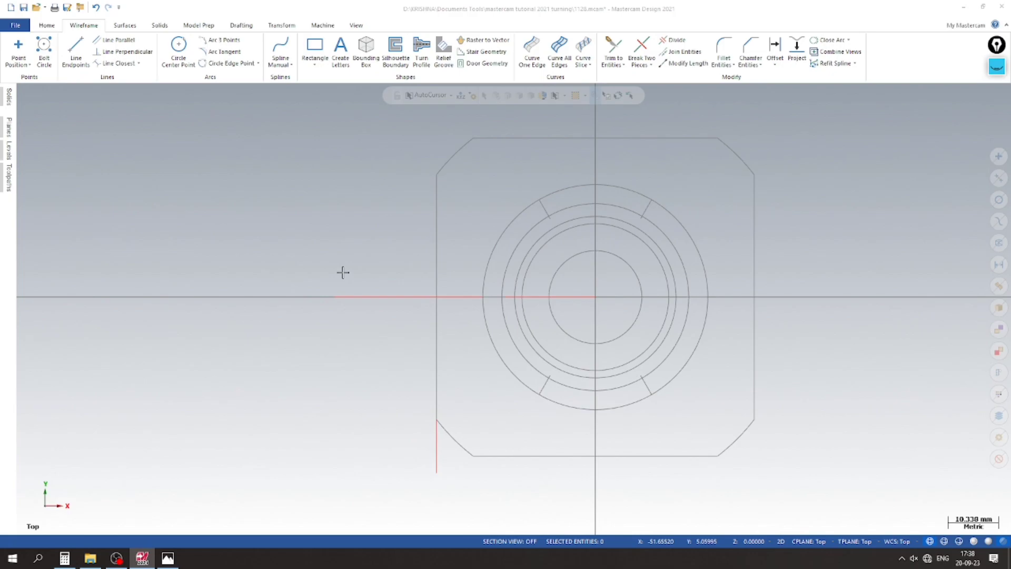
Offset a copy of the vertical side line 8 mm inward, toward the hub.
{"action": "left_click", "coordinate": [775, 50]}
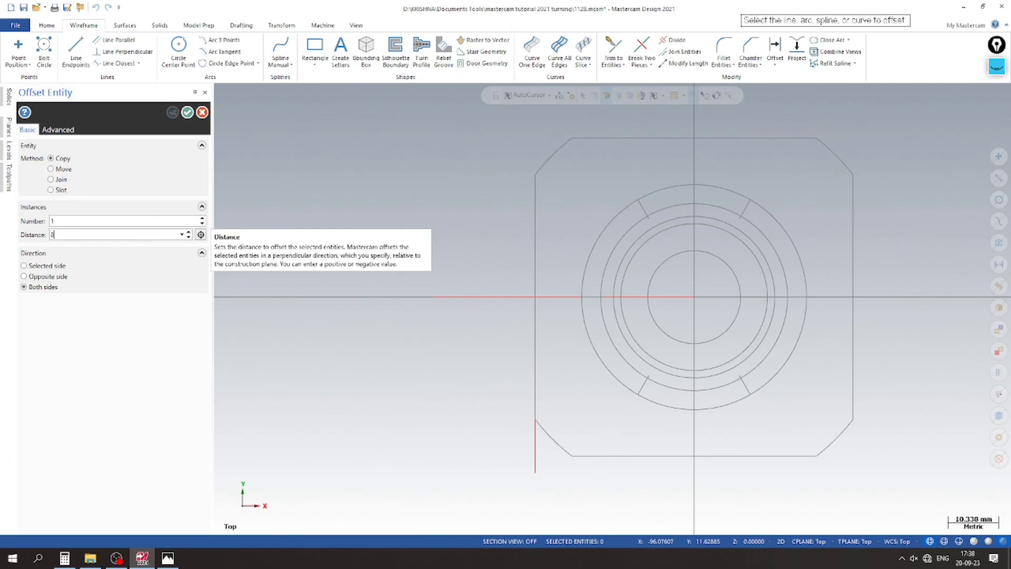
{"action": "left_click", "coordinate": [535, 442]}
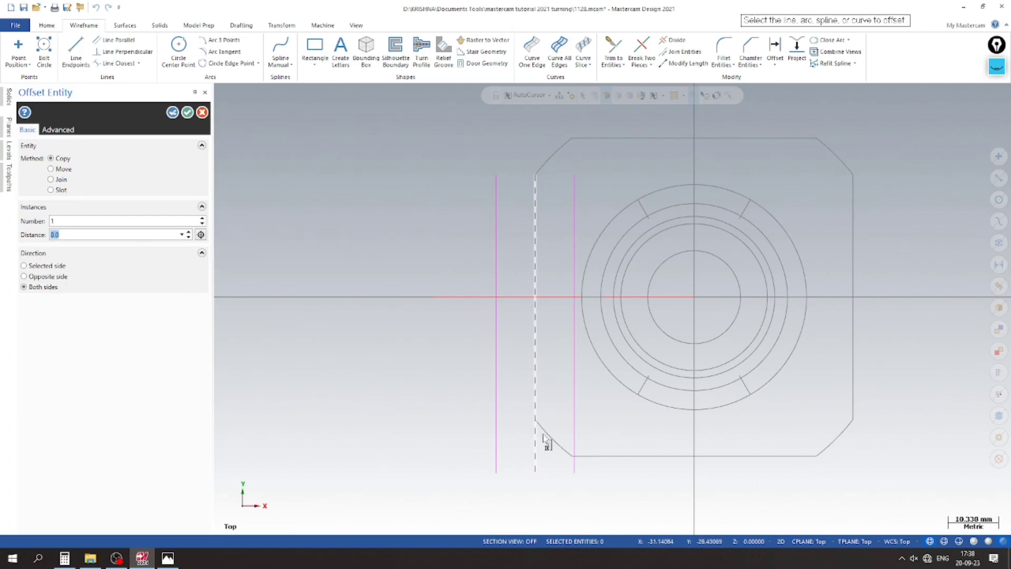
{"action": "left_click", "coordinate": [44, 266]}
{"action": "left_click", "coordinate": [43, 276]}
{"action": "scroll", "coordinate": [355, 237], "scroll_direction": "up", "scroll_amount": 1}
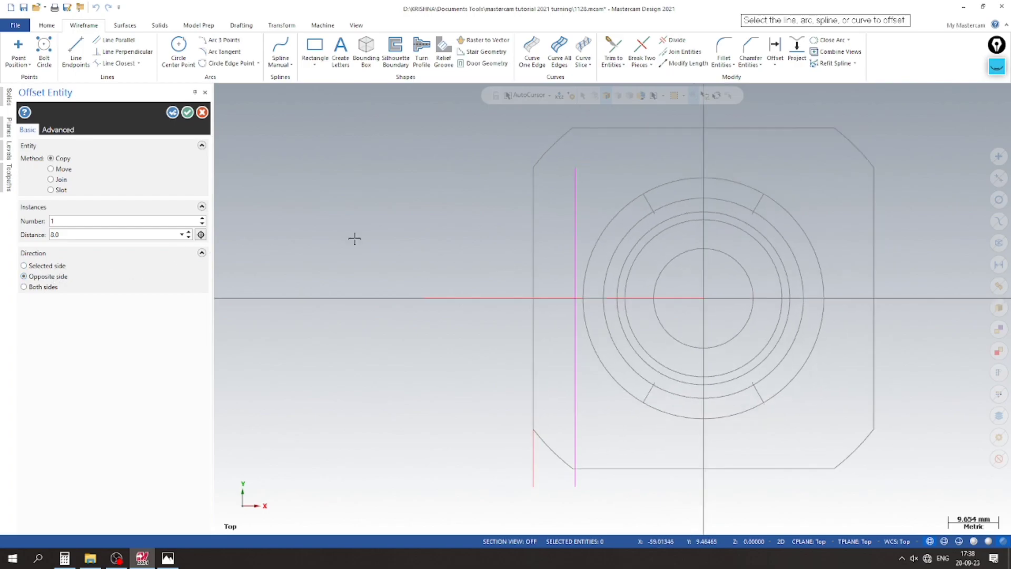
Check the pocket width on the drawing and offset the horizontal centre line 20.25 mm to both sides.
{"action": "left_click", "coordinate": [168, 558]}
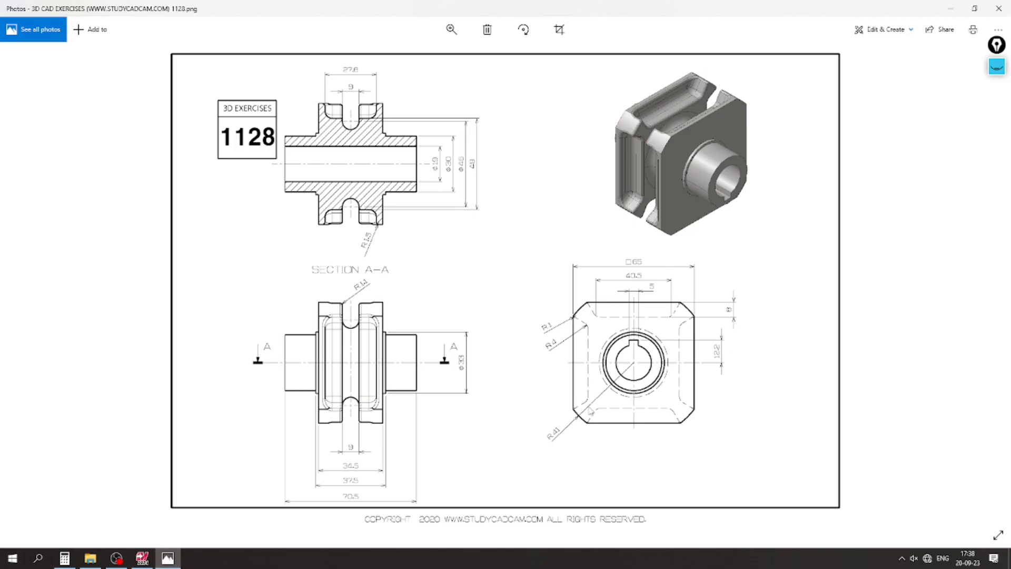
{"action": "left_click", "coordinate": [168, 558]}
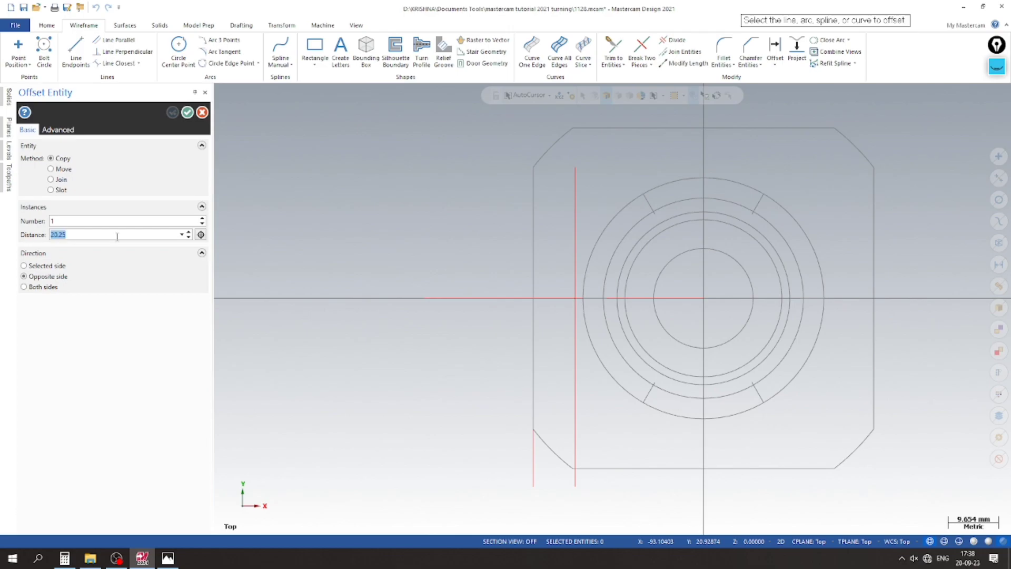
{"action": "left_click", "coordinate": [502, 297]}
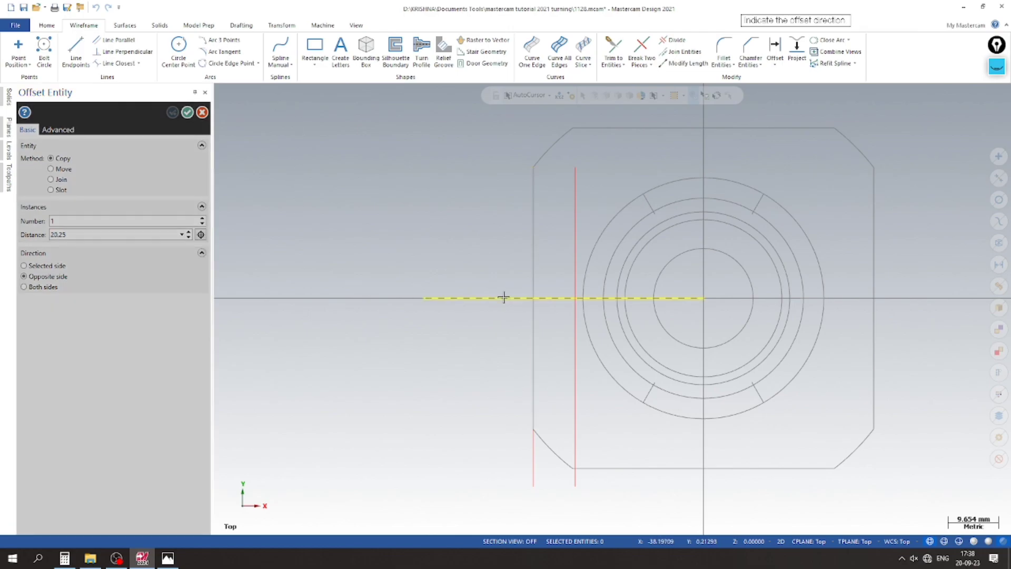
{"action": "left_click", "coordinate": [515, 249]}
{"action": "left_click", "coordinate": [23, 286]}
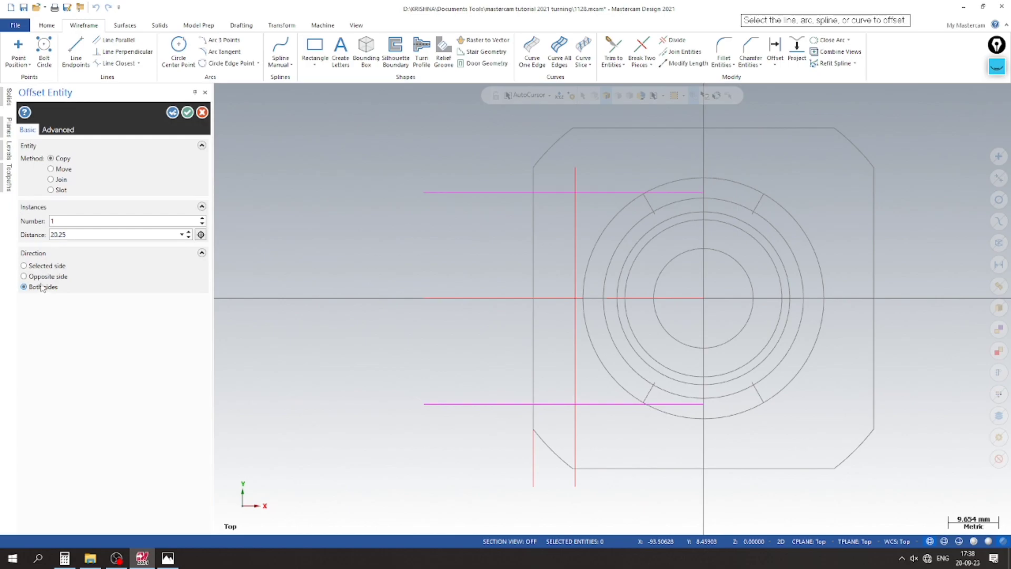
{"action": "left_click", "coordinate": [187, 113]}
Trim the two horizontal offsets and the two vertical lines to each other, forming a closed pocket rectangle at the flange's left side.
{"action": "scroll", "coordinate": [384, 191], "scroll_direction": "down", "scroll_amount": 1}
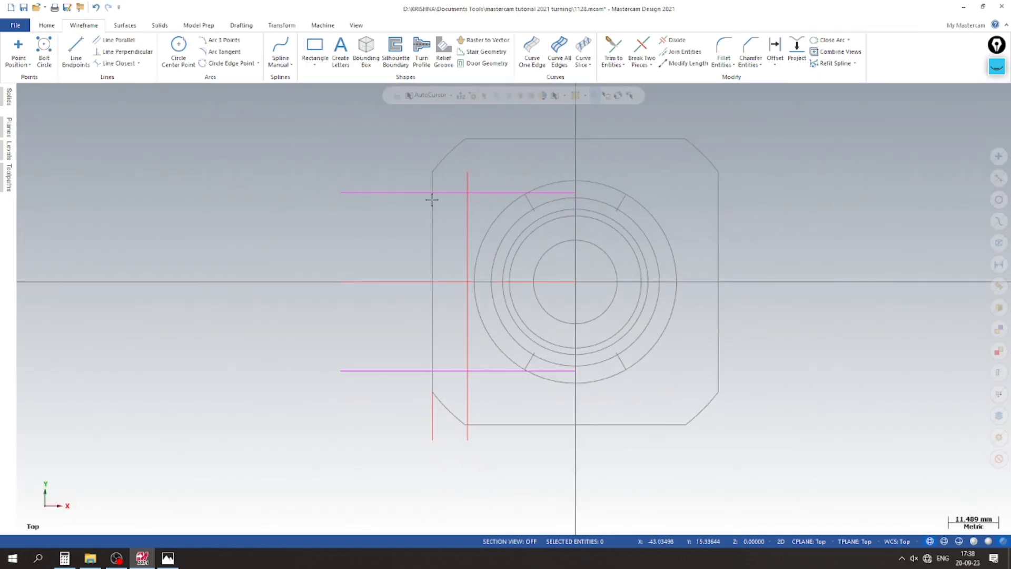
{"action": "left_click", "coordinate": [613, 47]}
{"action": "left_click", "coordinate": [548, 192]}
{"action": "left_click", "coordinate": [565, 207]}
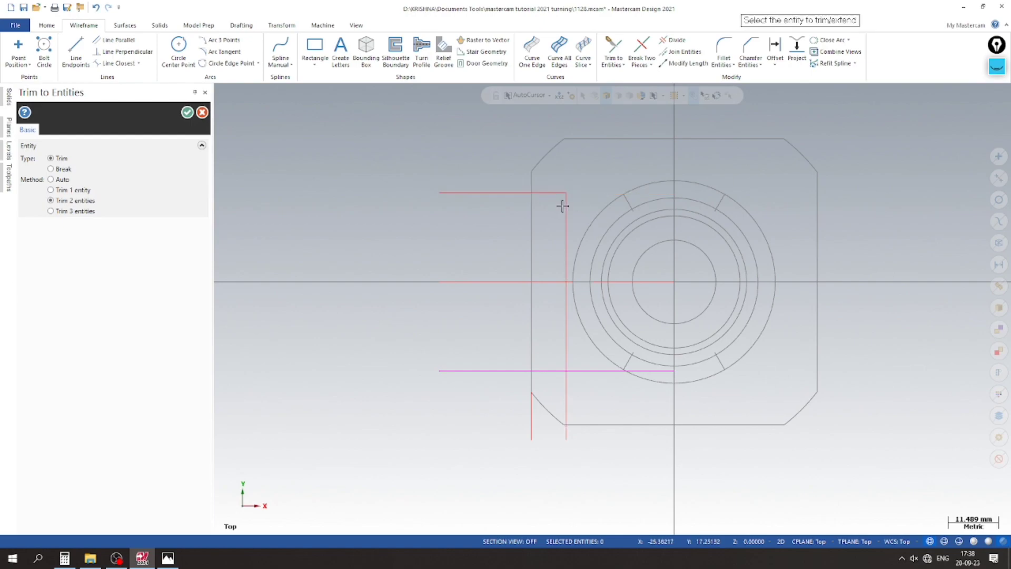
{"action": "left_click", "coordinate": [556, 371]}
{"action": "left_click", "coordinate": [557, 371]}
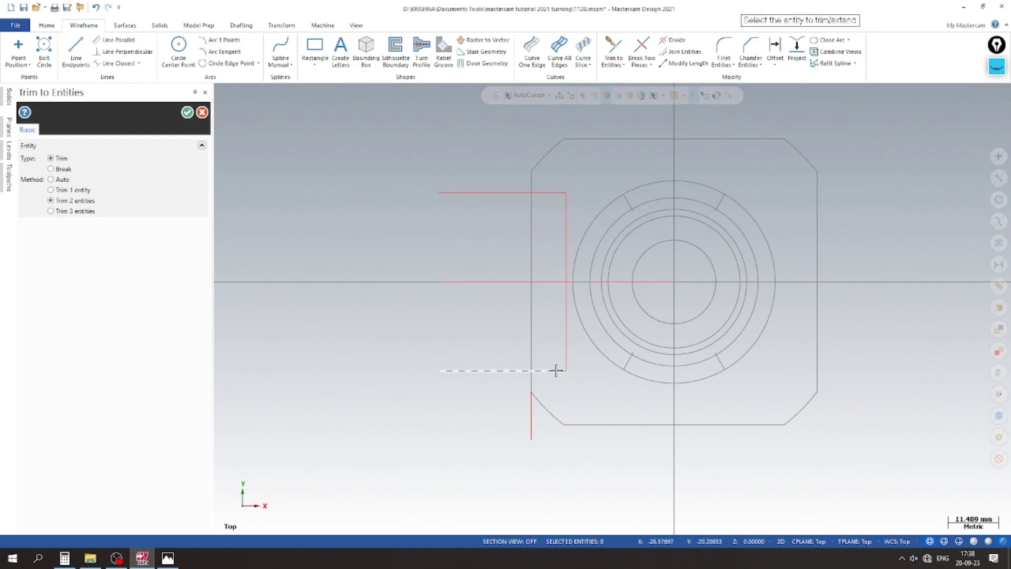
{"action": "left_click", "coordinate": [533, 350]}
{"action": "left_click", "coordinate": [542, 369]}
{"action": "left_click", "coordinate": [540, 194]}
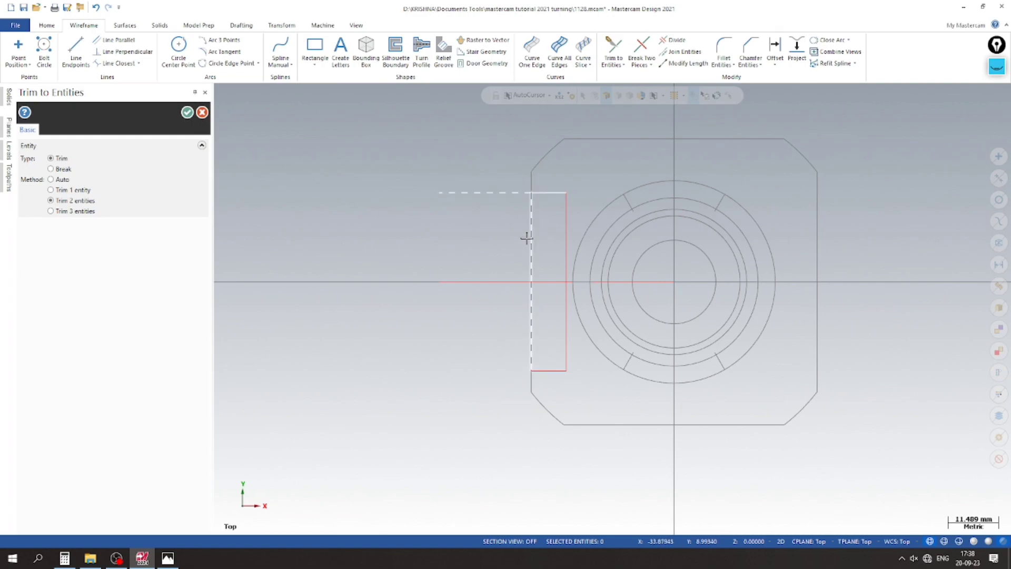
{"action": "left_click", "coordinate": [533, 210]}
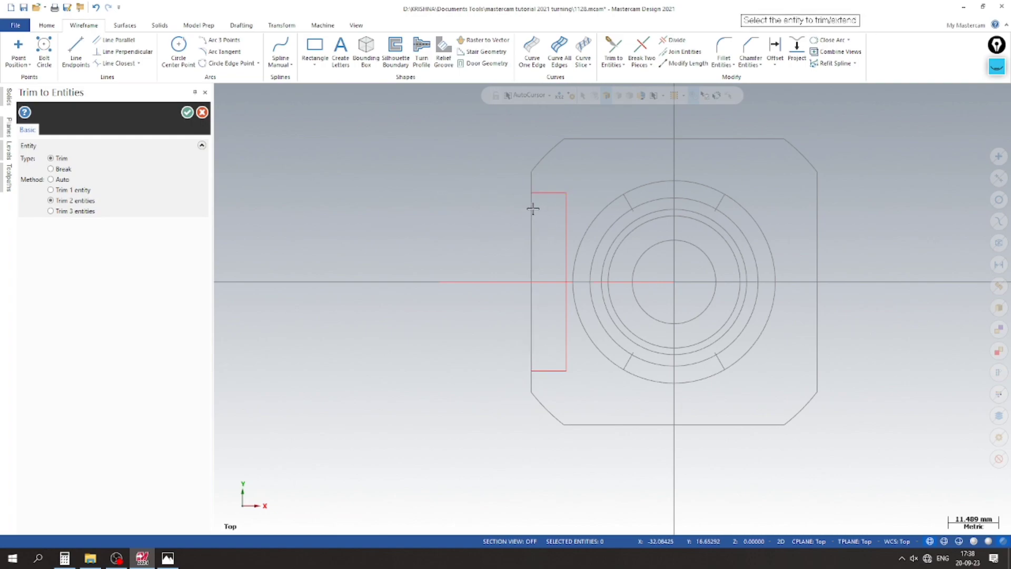
{"action": "left_click", "coordinate": [187, 112]}
Create curves on the solid's arc edges at the two flange corners beside the pocket rectangle.
{"action": "scroll", "coordinate": [406, 209], "scroll_direction": "up", "scroll_amount": 3}
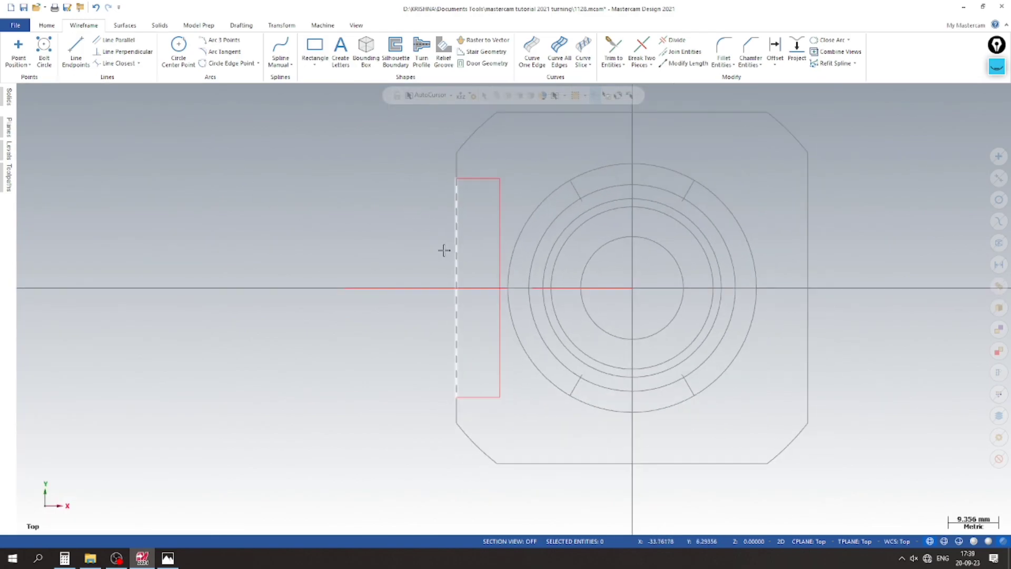
{"action": "scroll", "coordinate": [449, 163], "scroll_direction": "down", "scroll_amount": 2}
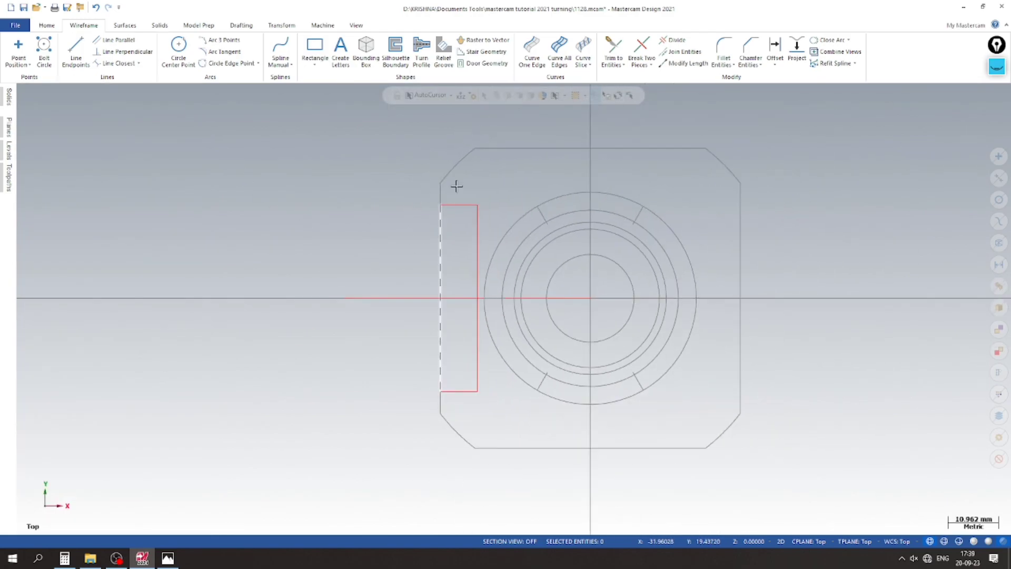
{"action": "left_click", "coordinate": [532, 53]}
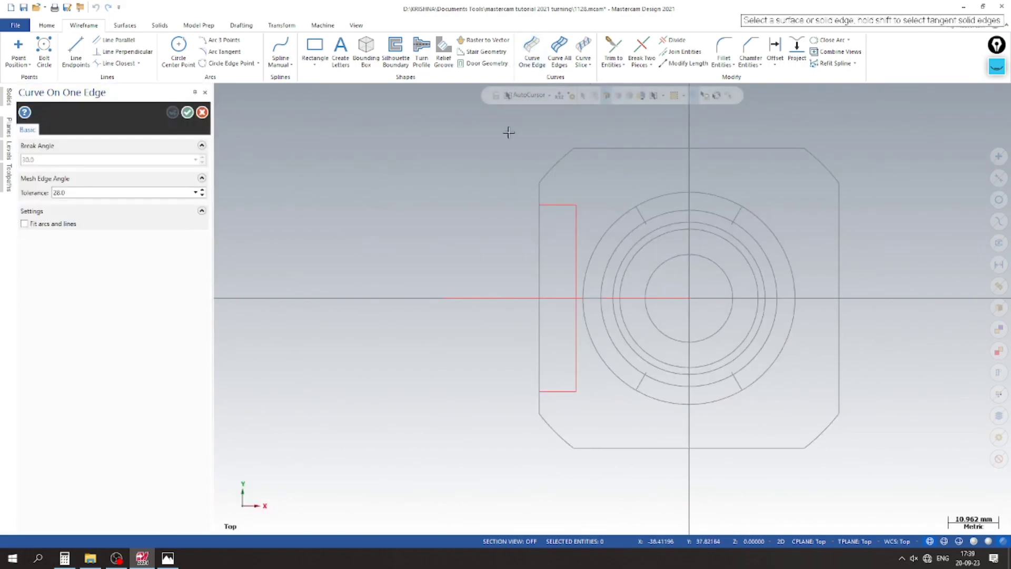
{"action": "left_click", "coordinate": [544, 182]}
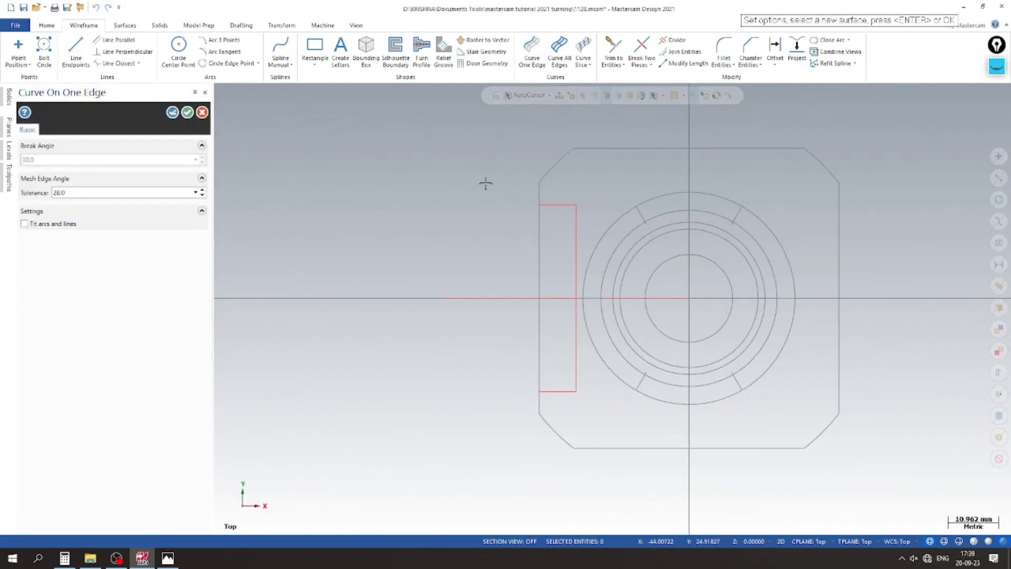
{"action": "left_click", "coordinate": [188, 113]}
Inspect the new edge curves in a tilted view and hide the solid on level 2.
{"action": "middle_click_drag", "start_coordinate": [429, 342], "coordinate": [507, 322]}
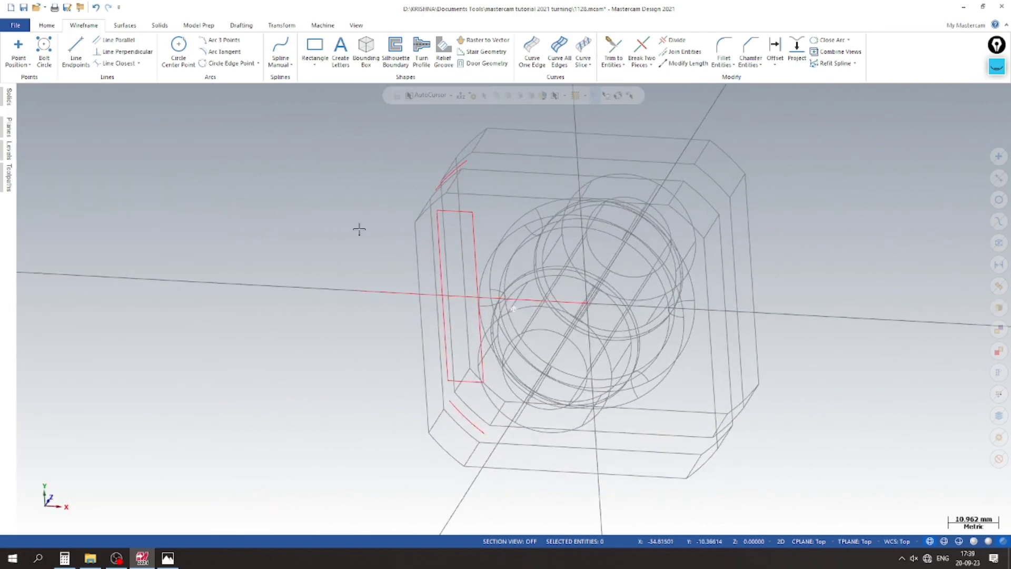
{"action": "middle_click_drag", "start_coordinate": [324, 211], "coordinate": [363, 210]}
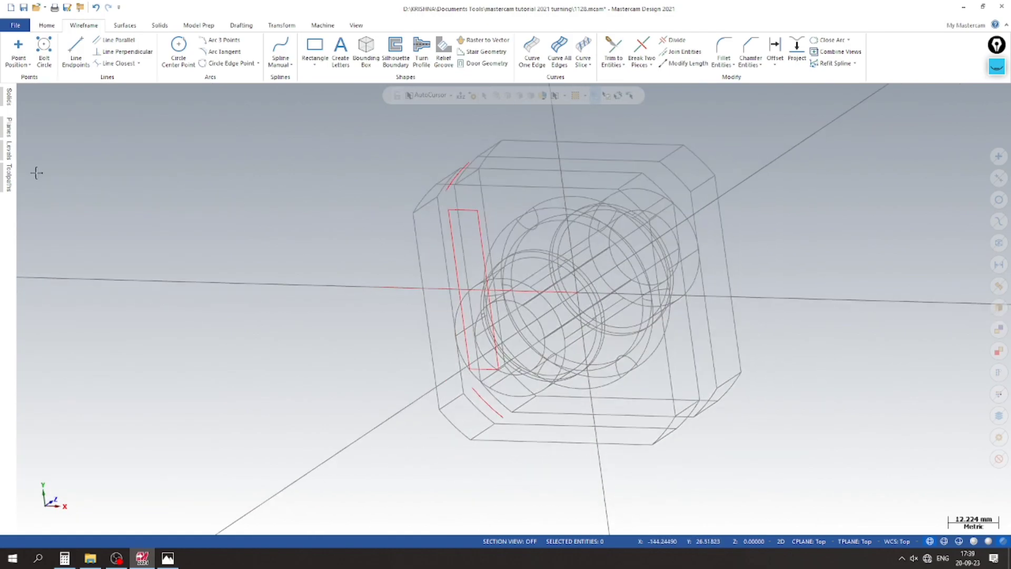
{"action": "mouse_move", "coordinate": [7, 152]}
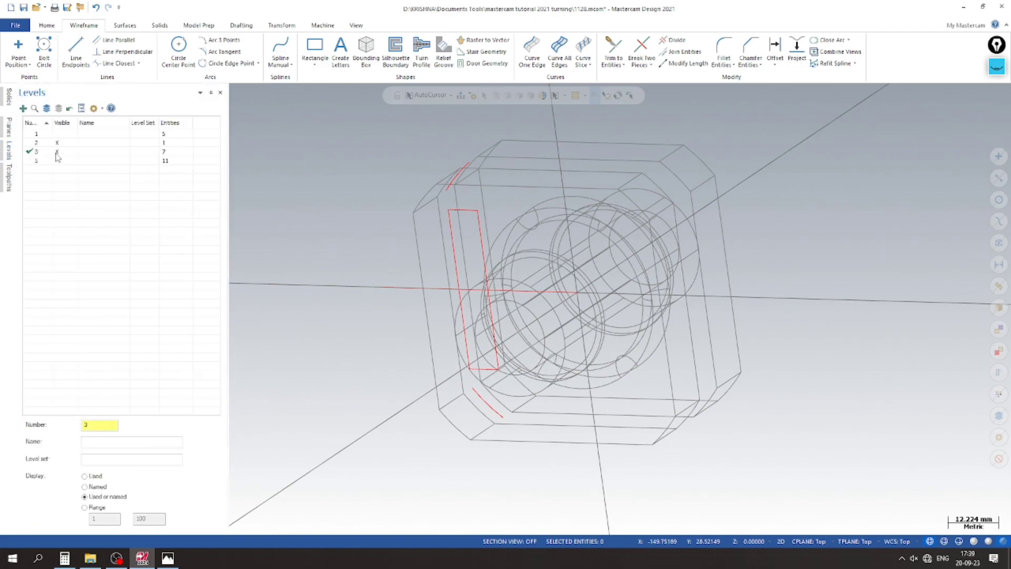
{"action": "left_click", "coordinate": [57, 143]}
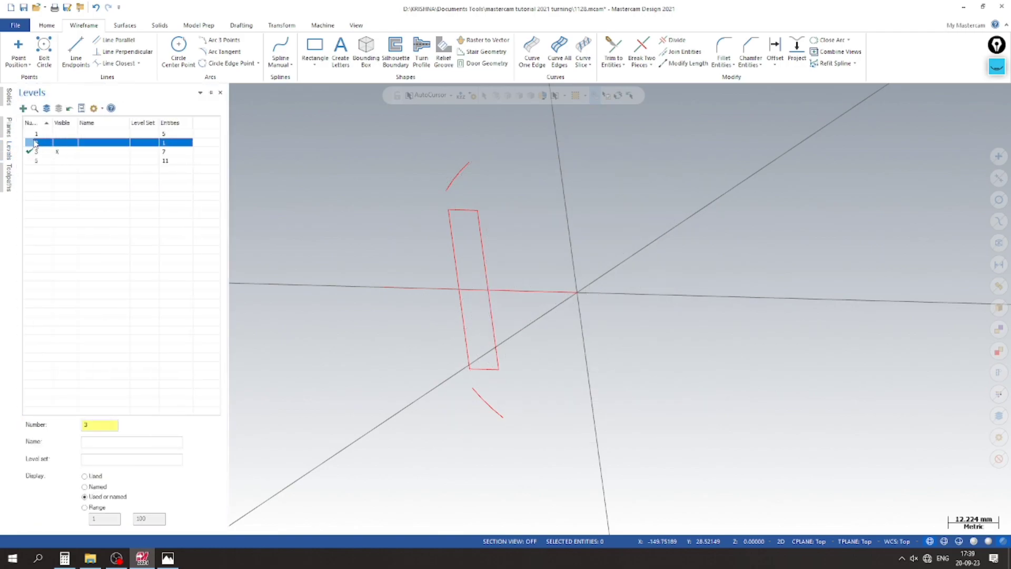
Compare the solid on level 2 with the pocket wireframe on level 3 by displaying each level on its own.
{"action": "left_click", "coordinate": [33, 142]}
{"action": "left_click", "coordinate": [58, 152]}
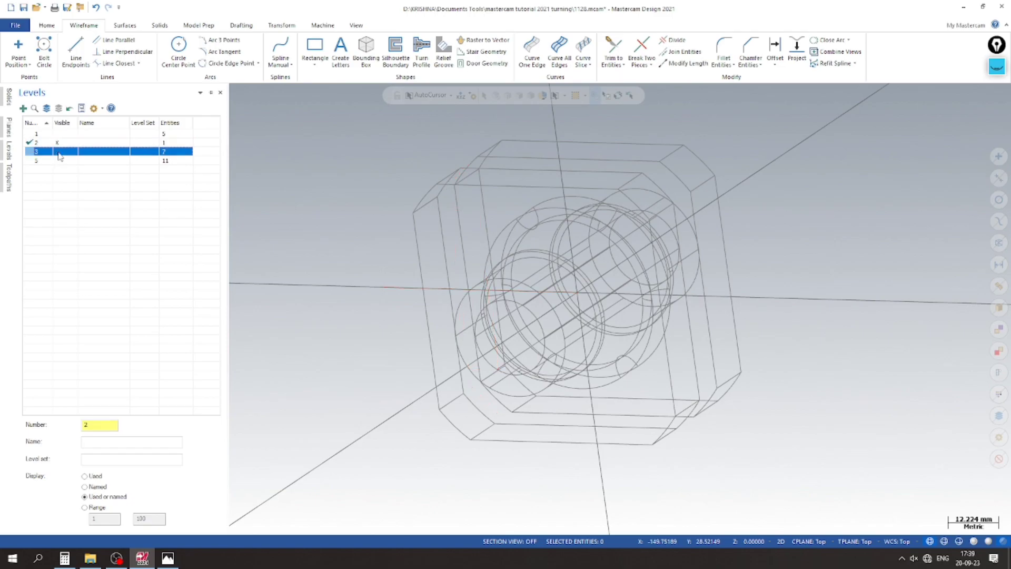
{"action": "left_click", "coordinate": [32, 151]}
{"action": "left_click", "coordinate": [57, 143]}
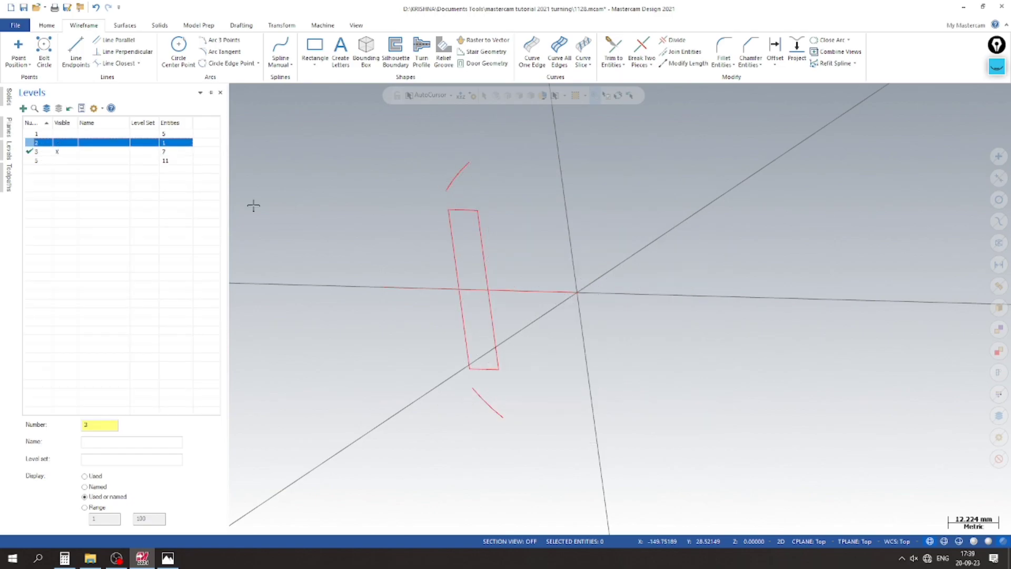
In the top view, draw two lines joining the outer ends of the corner arc curves to the pocket rectangle's inner corners.
{"action": "right_click", "coordinate": [380, 189]}
{"action": "left_click", "coordinate": [416, 246]}
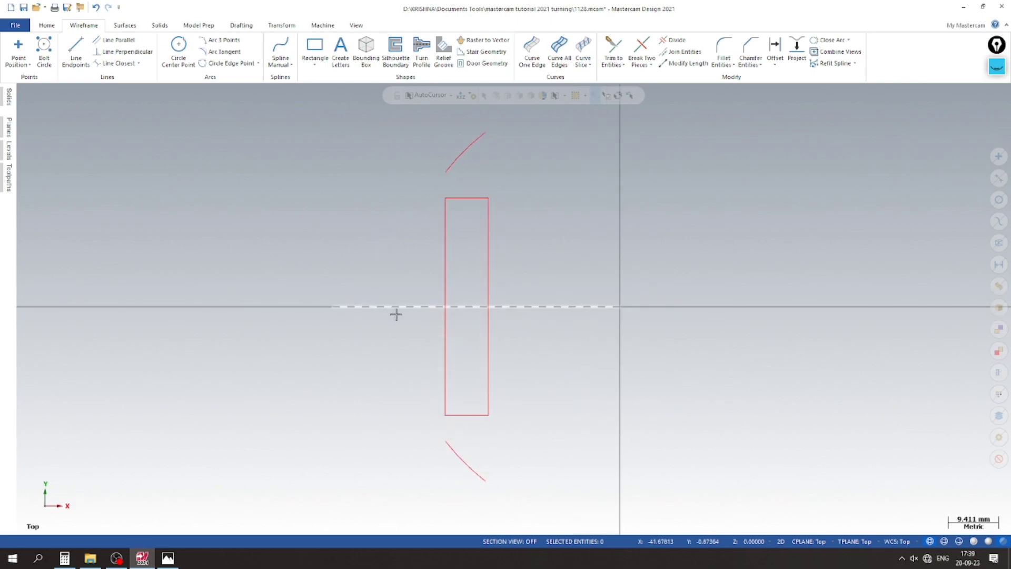
{"action": "left_click", "coordinate": [79, 58]}
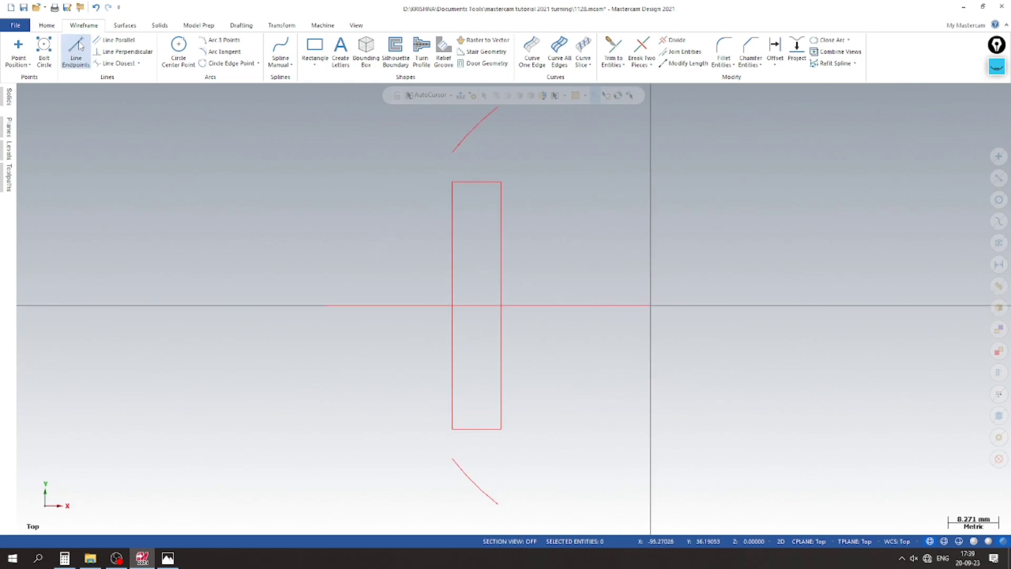
{"action": "left_click", "coordinate": [553, 153]}
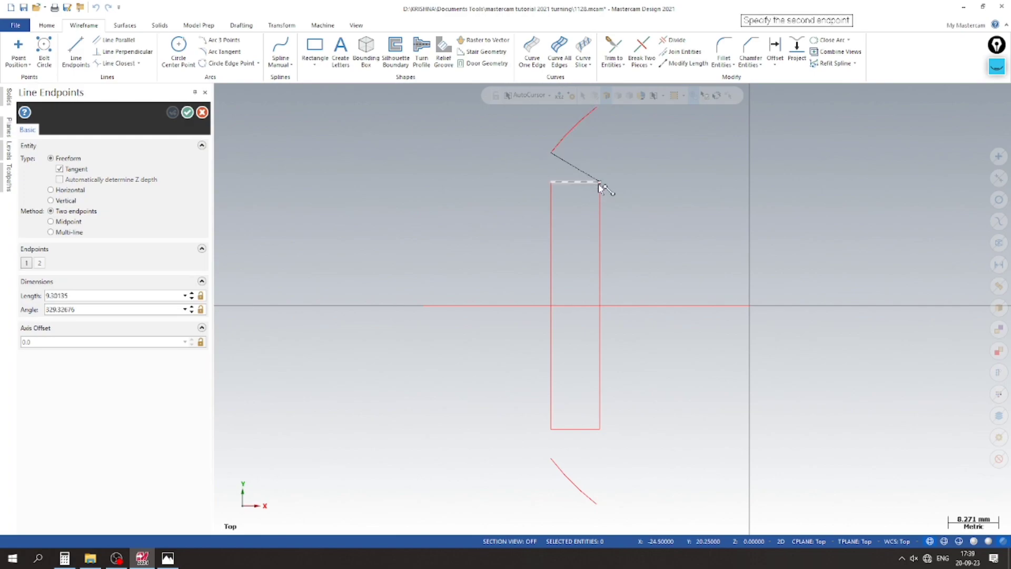
{"action": "left_click", "coordinate": [600, 183]}
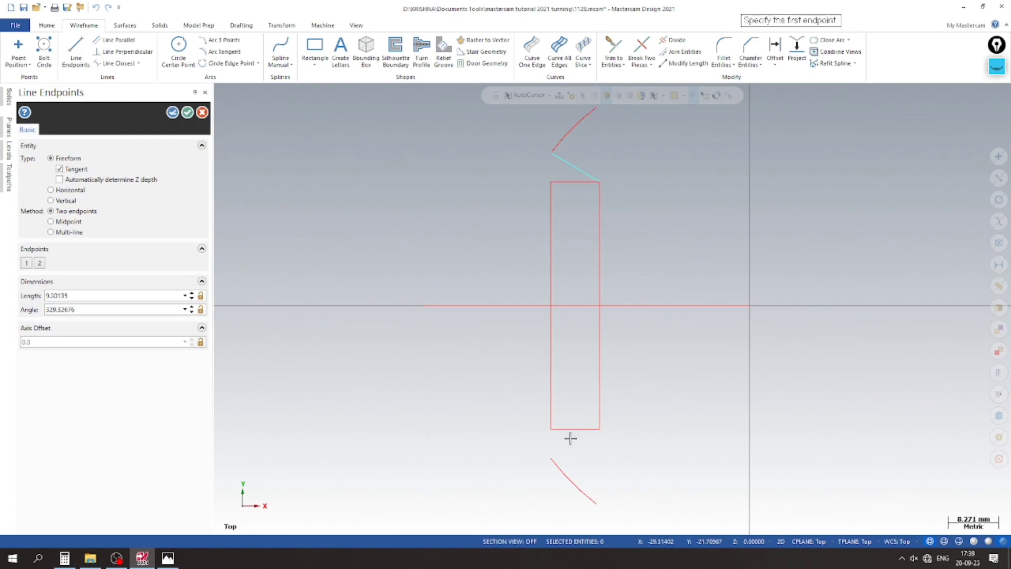
{"action": "left_click", "coordinate": [552, 457]}
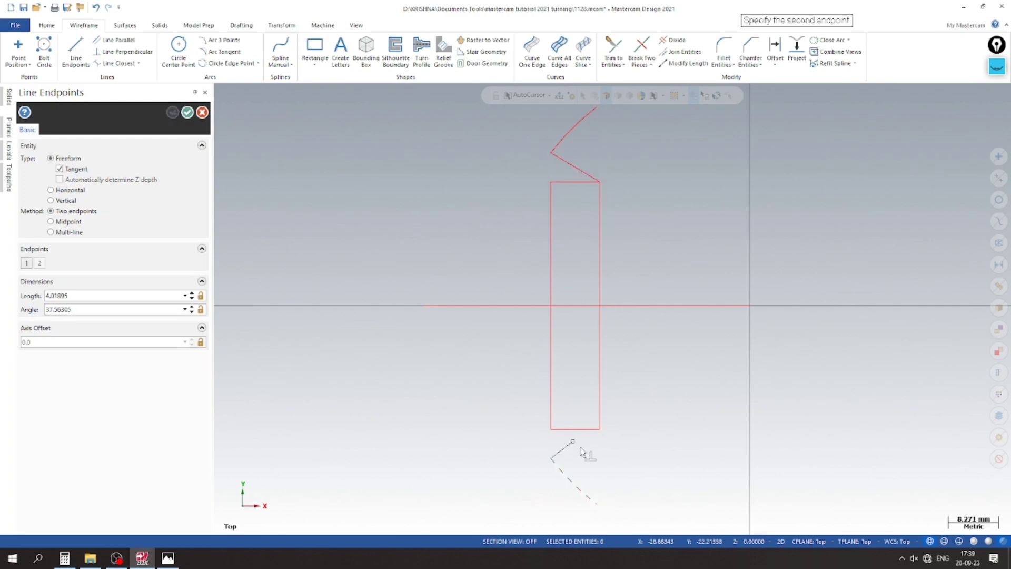
{"action": "left_click", "coordinate": [600, 429]}
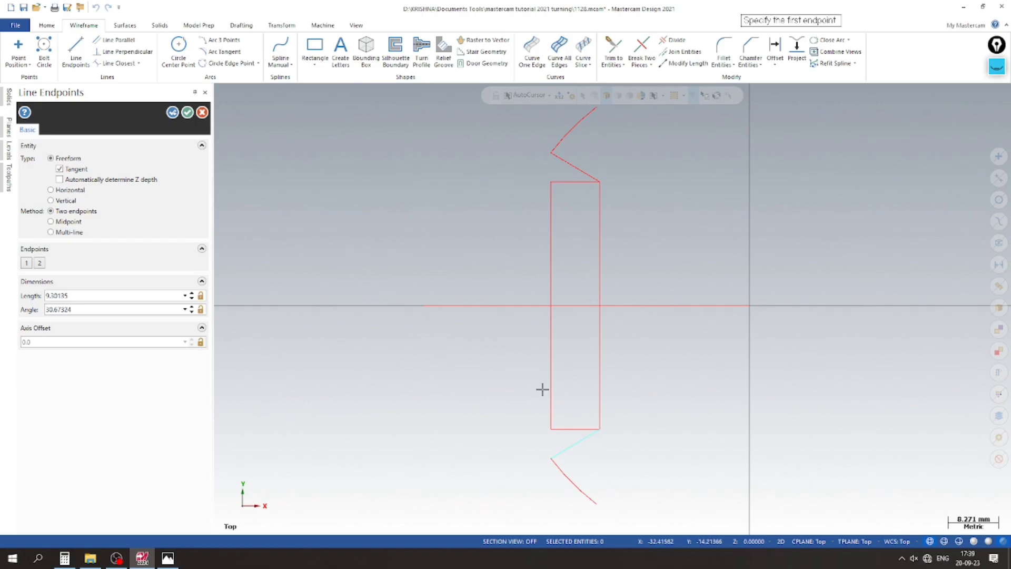
{"action": "left_click", "coordinate": [187, 113]}
Delete the two corner arc curves and the two short horizontal lines of the pocket rectangle.
{"action": "left_click", "coordinate": [479, 165]}
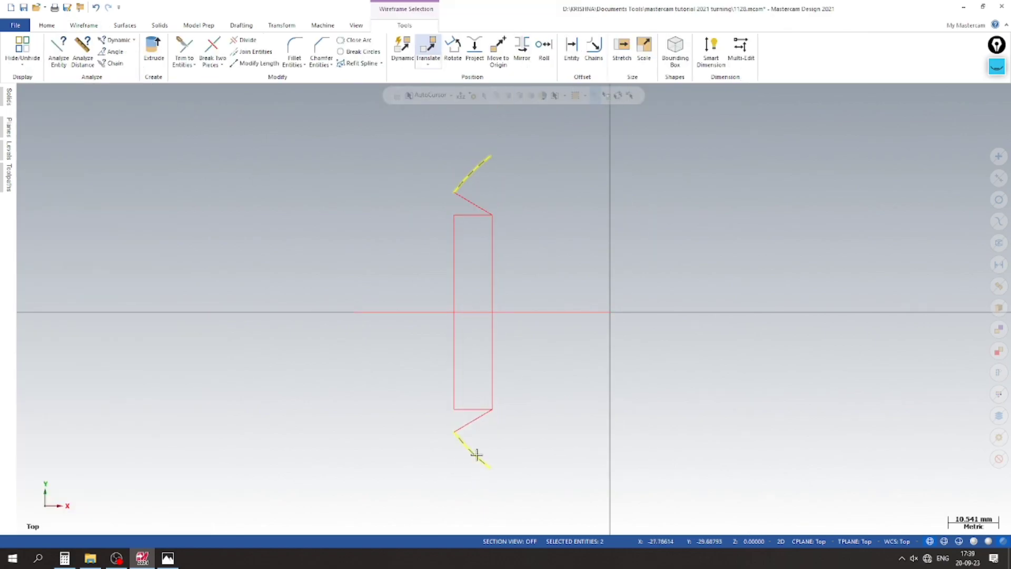
{"action": "right_click", "coordinate": [476, 455]}
{"action": "left_click", "coordinate": [503, 421]}
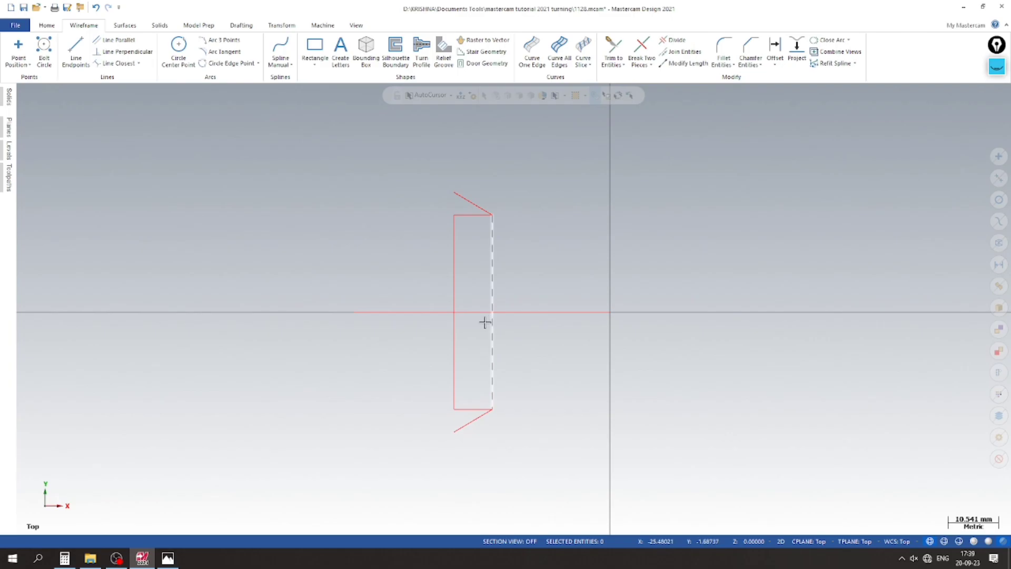
{"action": "left_click", "coordinate": [470, 405]}
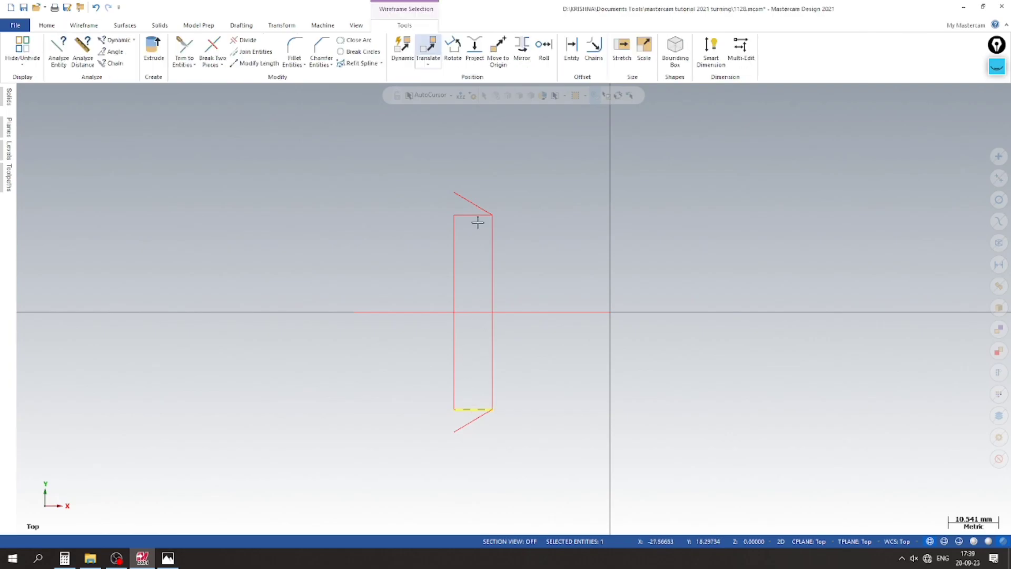
{"action": "right_click", "coordinate": [476, 215]}
{"action": "left_click", "coordinate": [515, 345]}
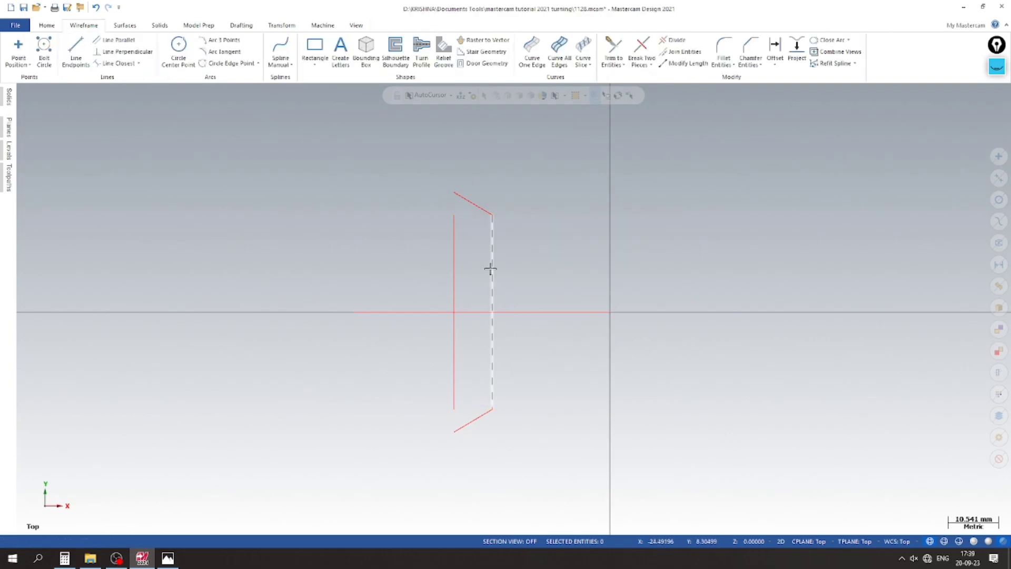
Extend the outer vertical line to both slanted lines with a two-entity trim, closing the pocket profile.
{"action": "left_click", "coordinate": [613, 50]}
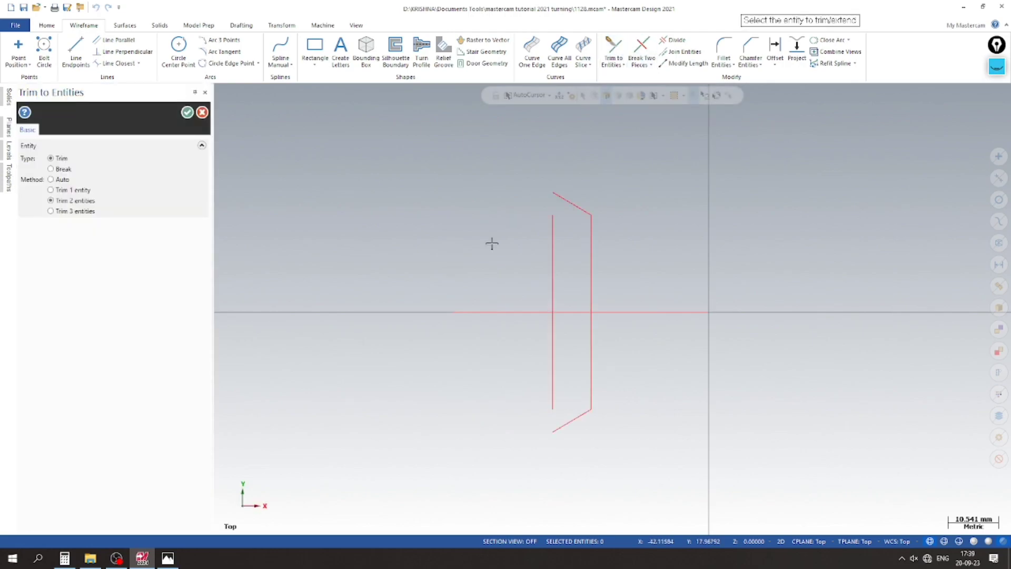
{"action": "left_click", "coordinate": [552, 235]}
{"action": "left_click", "coordinate": [575, 200]}
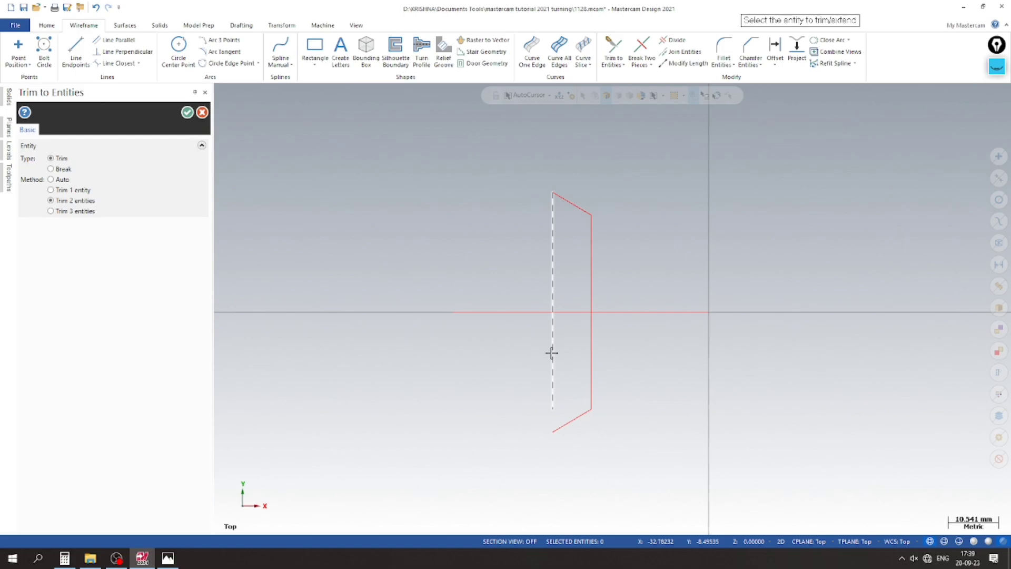
{"action": "left_click", "coordinate": [561, 417]}
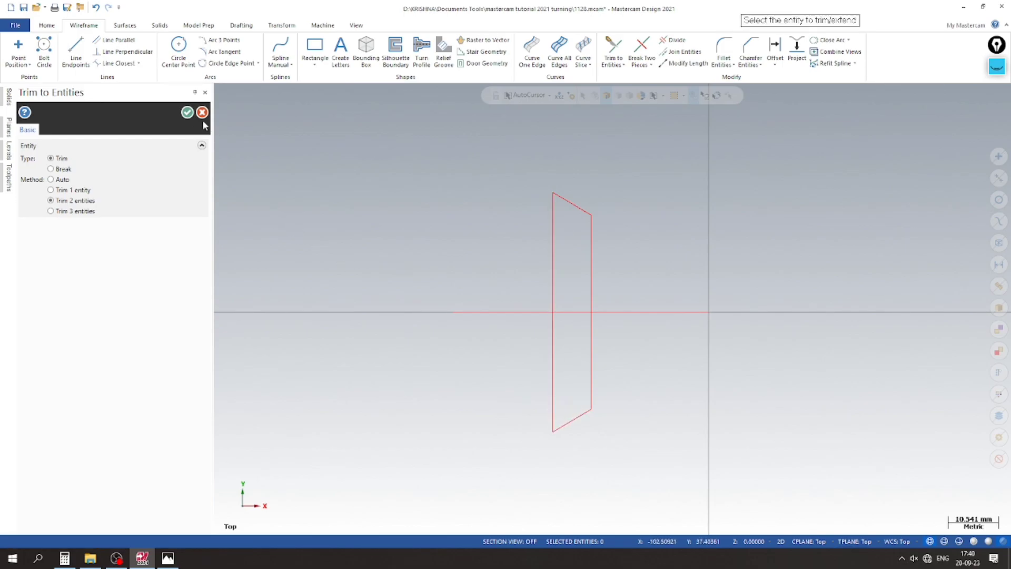
{"action": "left_click", "coordinate": [187, 112]}
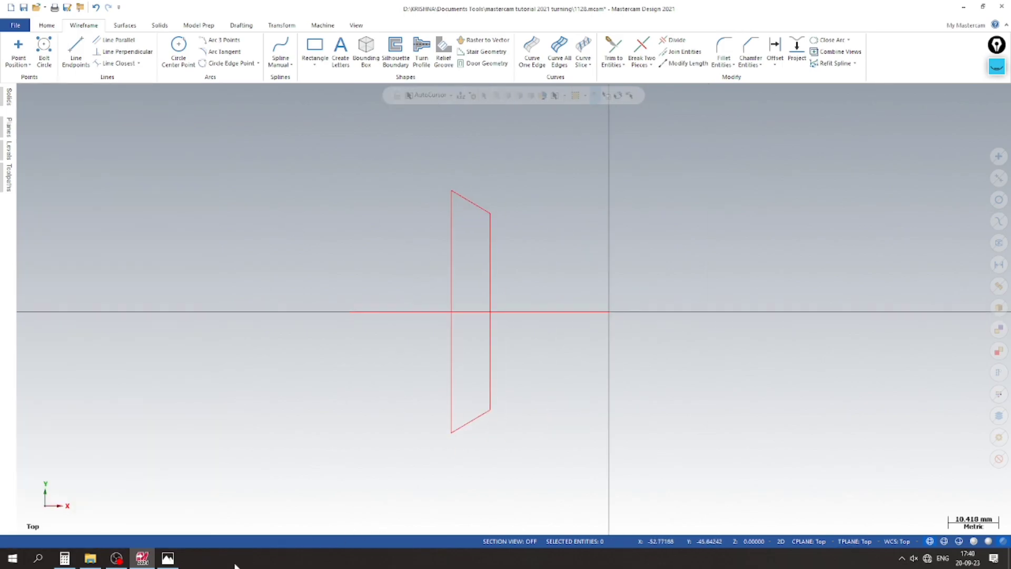
Check the corner radius on the drawing and fillet the two inner corners of the pocket profile with radius 4.
{"action": "left_click", "coordinate": [171, 561]}
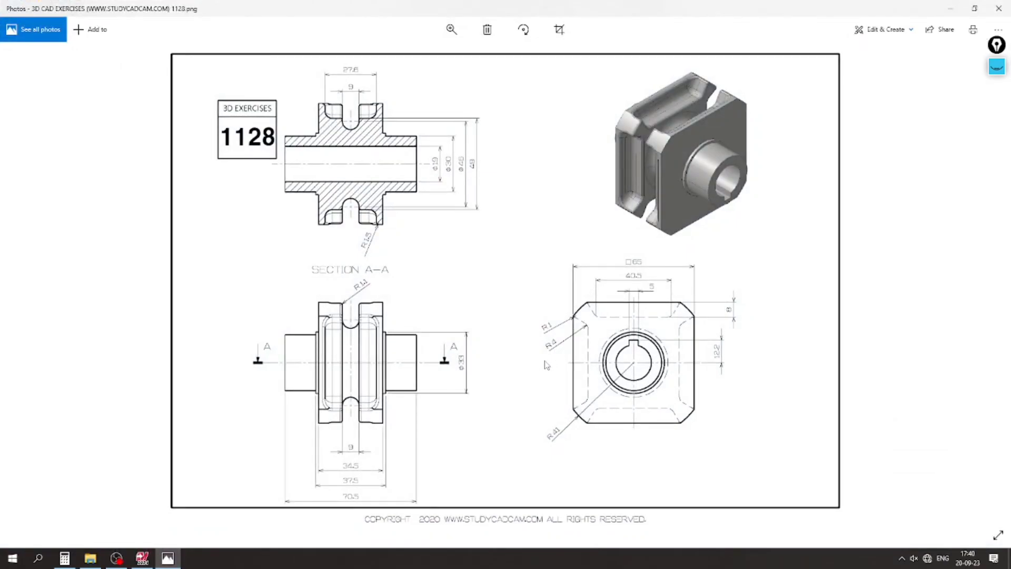
{"action": "left_click", "coordinate": [167, 558]}
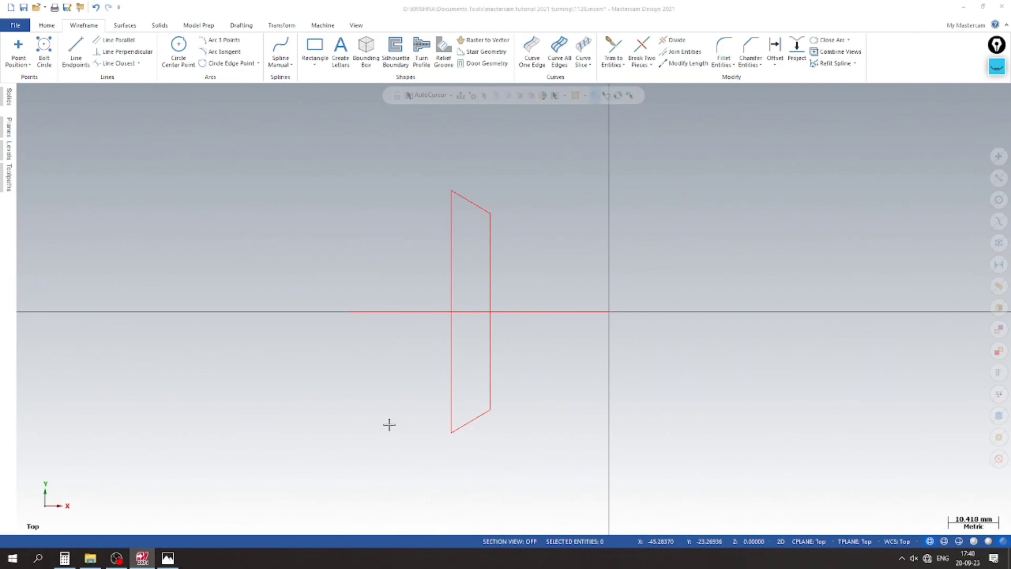
{"action": "left_click", "coordinate": [723, 50]}
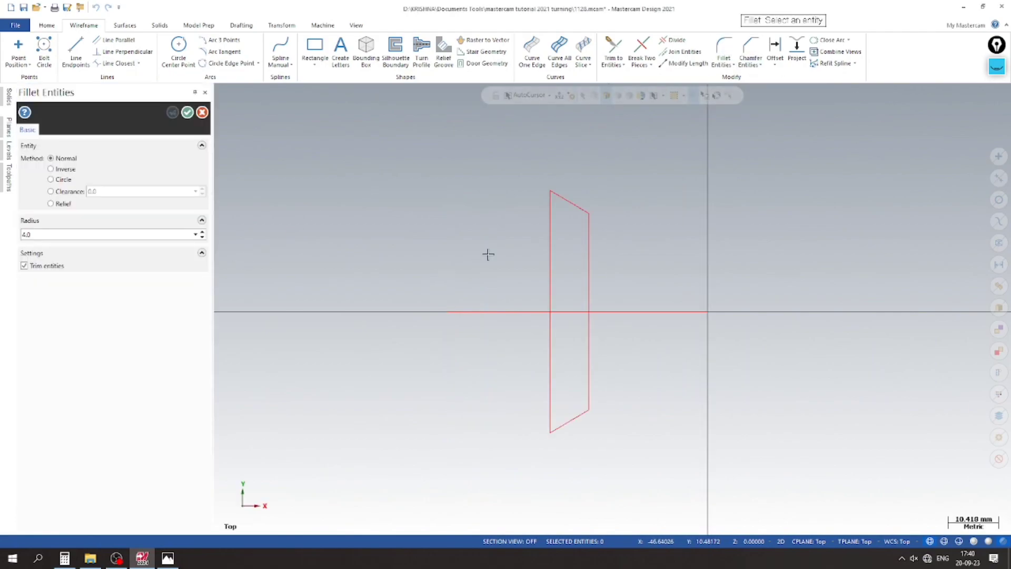
{"action": "left_click", "coordinate": [579, 206]}
{"action": "left_click", "coordinate": [588, 232]}
{"action": "left_click", "coordinate": [591, 359]}
{"action": "left_click", "coordinate": [578, 416]}
{"action": "left_click", "coordinate": [591, 389]}
{"action": "left_click", "coordinate": [188, 113]}
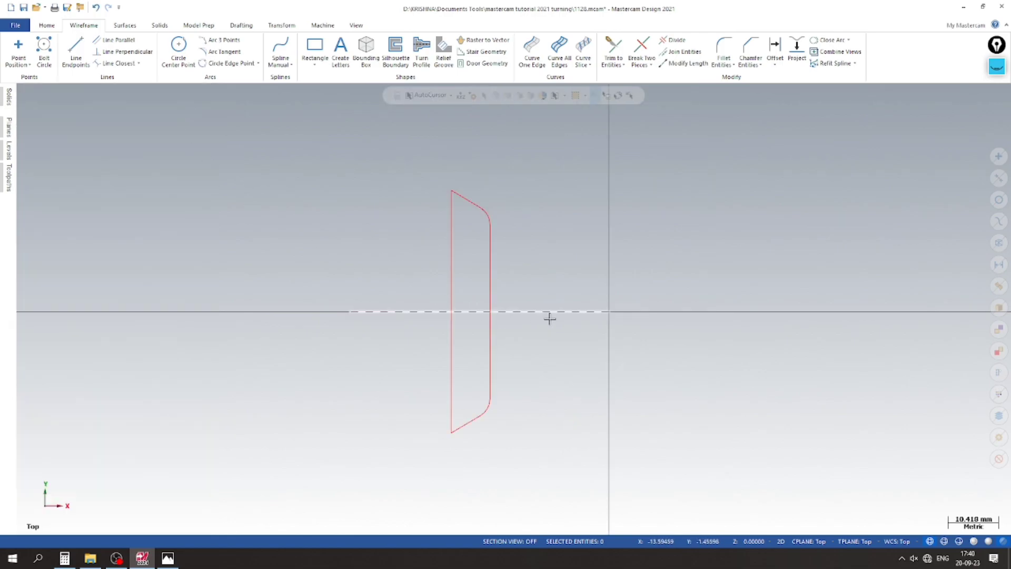
Delete the horizontal centre line that crosses the pocket profile.
{"action": "left_click", "coordinate": [573, 311]}
{"action": "right_click", "coordinate": [572, 311]}
{"action": "left_click", "coordinate": [606, 426]}
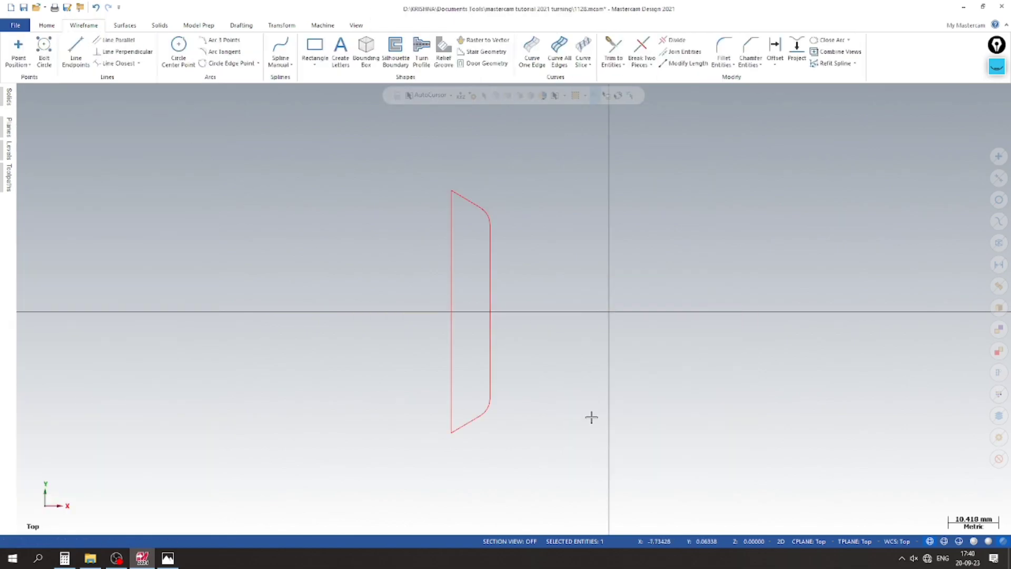
{"action": "scroll", "coordinate": [400, 305], "scroll_direction": "up", "scroll_amount": 2}
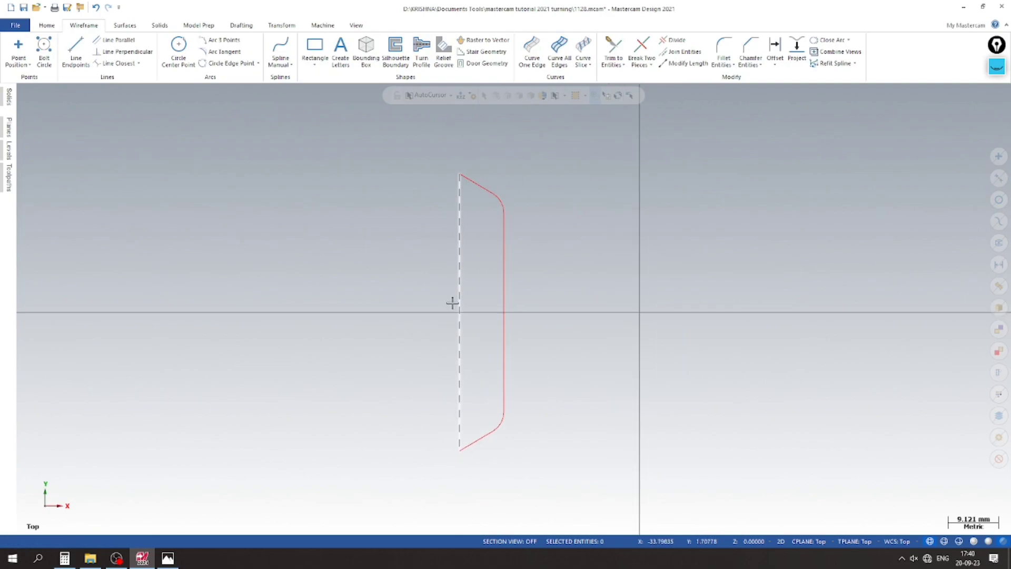
Display the solid on level 2 again with shading and view it together with the pocket profile from a tilted angle.
{"action": "right_click", "coordinate": [372, 197]}
{"action": "left_click", "coordinate": [410, 290]}
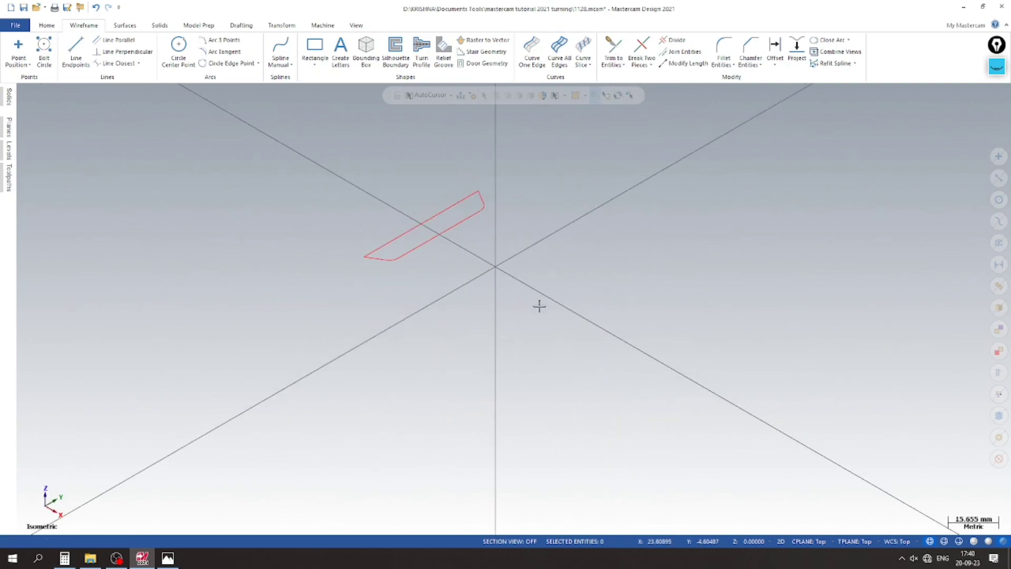
{"action": "left_click", "coordinate": [9, 150]}
{"action": "left_click", "coordinate": [60, 144]}
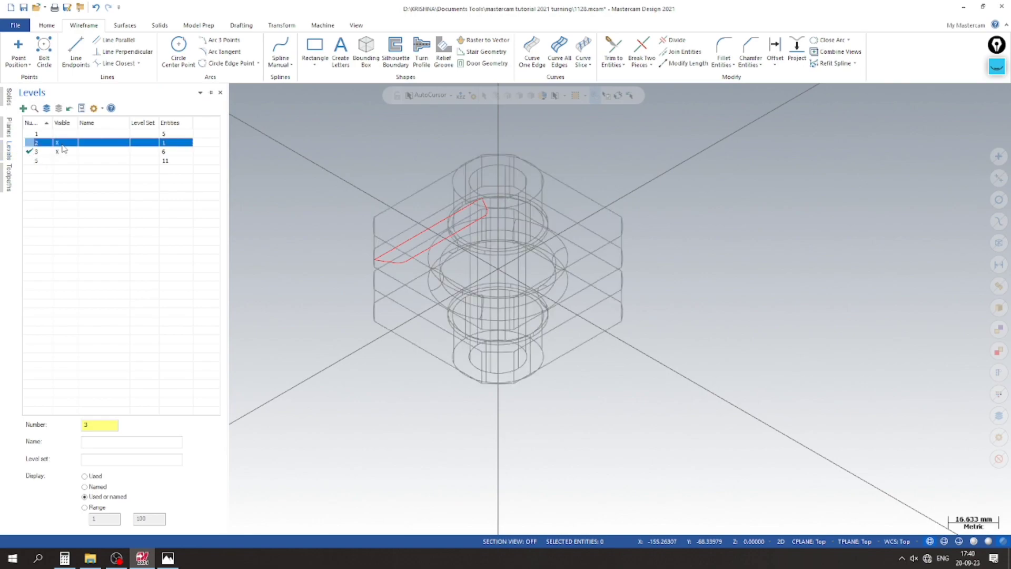
{"action": "left_click", "coordinate": [987, 542]}
{"action": "left_click", "coordinate": [975, 541]}
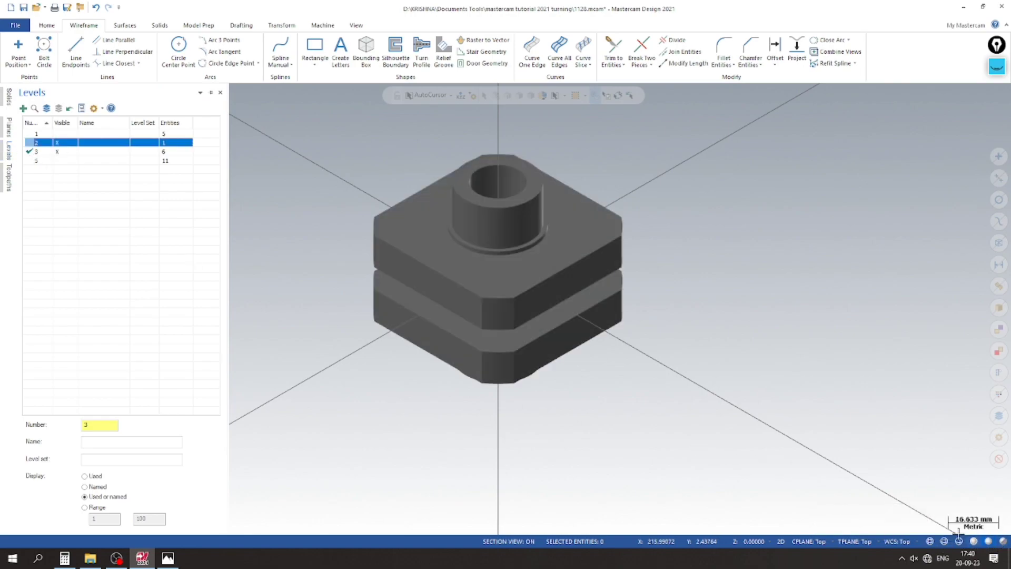
{"action": "middle_click_drag", "start_coordinate": [412, 385], "coordinate": [451, 397]}
{"action": "left_click", "coordinate": [975, 545]}
{"action": "mouse_move", "coordinate": [319, 347]}
{"action": "middle_mouse_down"}
{"action": "mouse_move", "coordinate": [456, 343]}
{"action": "mouse_move", "coordinate": [506, 359]}
{"action": "mouse_move", "coordinate": [393, 341]}
{"action": "mouse_move", "coordinate": [321, 343]}
{"action": "middle_mouse_up"}
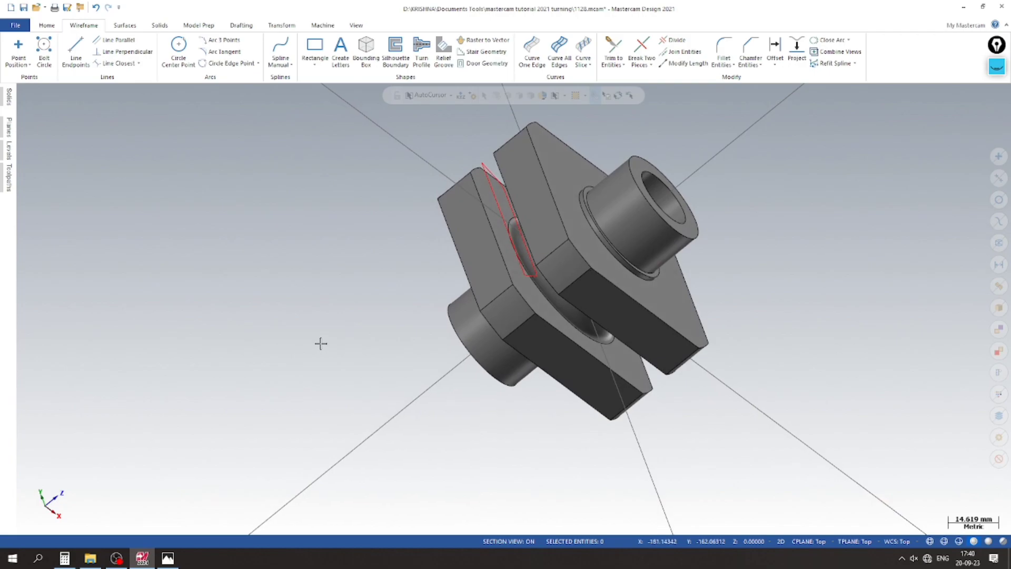
Examine section A-A in the drawing image for the pocket's overall extent along the hub axis.
{"action": "left_click", "coordinate": [167, 557]}
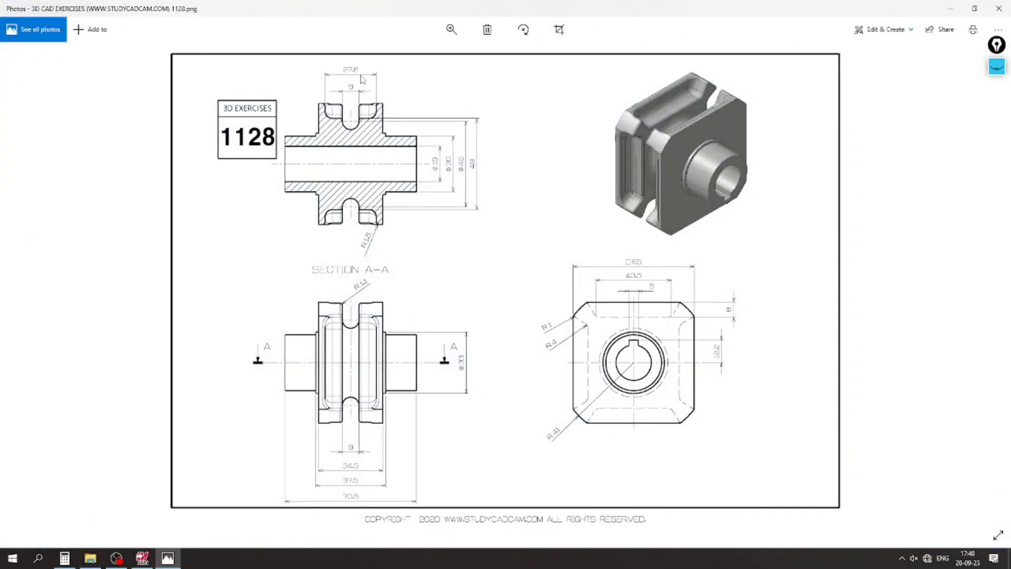
{"action": "scroll", "coordinate": [357, 70], "scroll_direction": "up", "scroll_amount": 2}
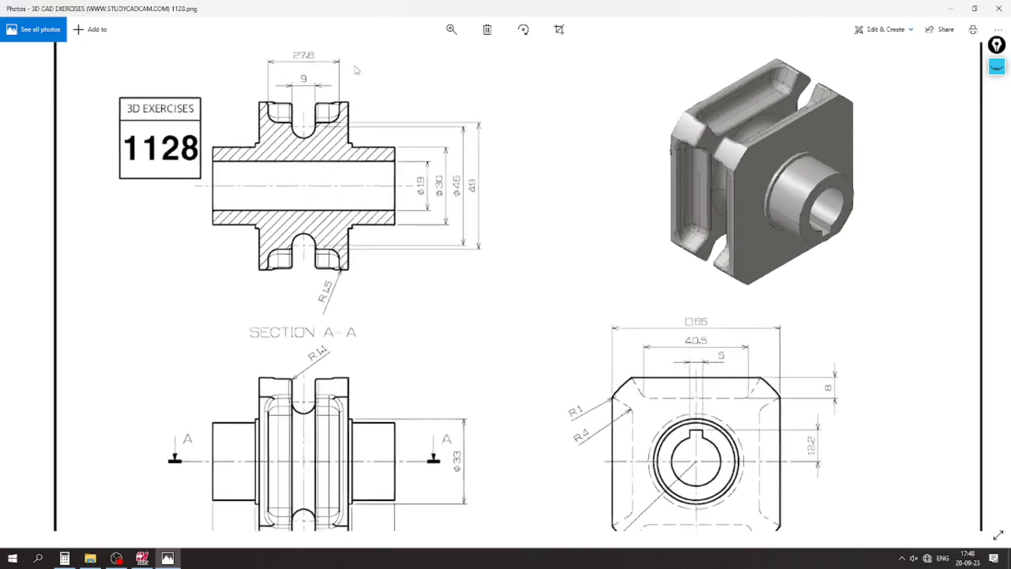
{"action": "scroll", "coordinate": [289, 172], "scroll_direction": "down", "scroll_amount": 1}
{"action": "left_click_drag", "start_coordinate": [310, 107], "coordinate": [312, 134]}
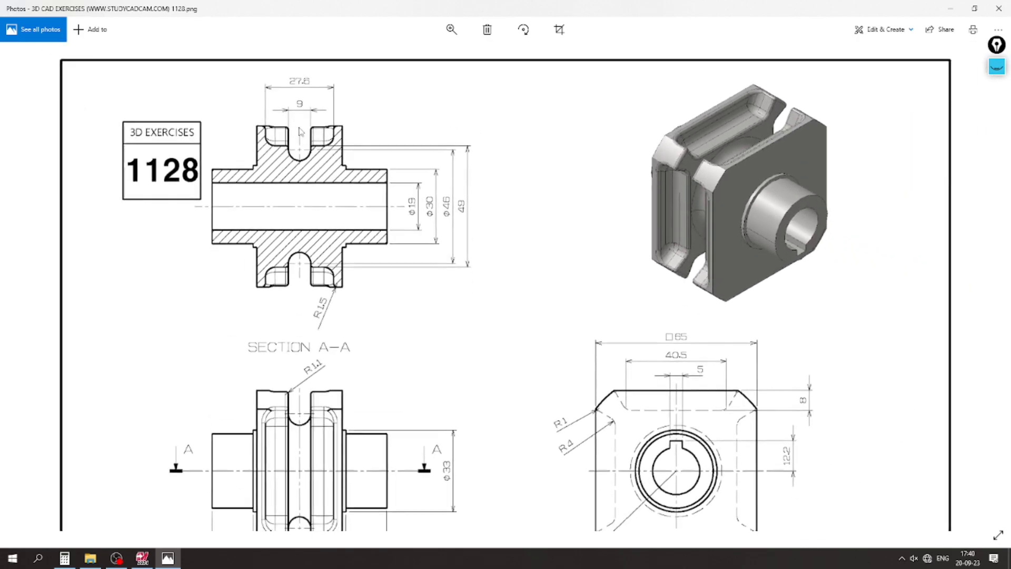
{"action": "scroll", "coordinate": [291, 74], "scroll_direction": "up", "scroll_amount": 2}
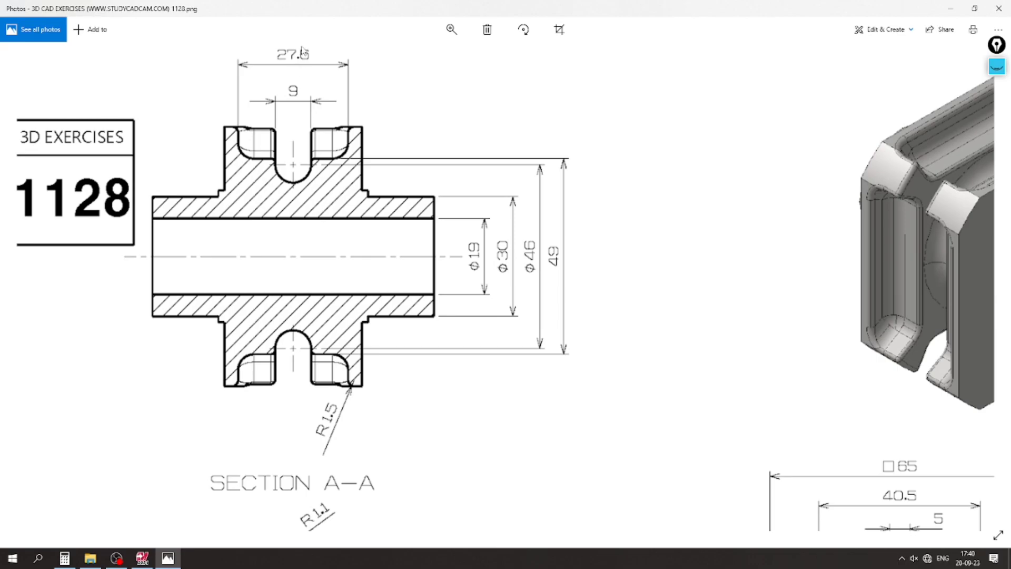
{"action": "scroll", "coordinate": [303, 51], "scroll_direction": "up", "scroll_amount": 1}
{"action": "scroll", "coordinate": [320, 89], "scroll_direction": "down", "scroll_amount": 1}
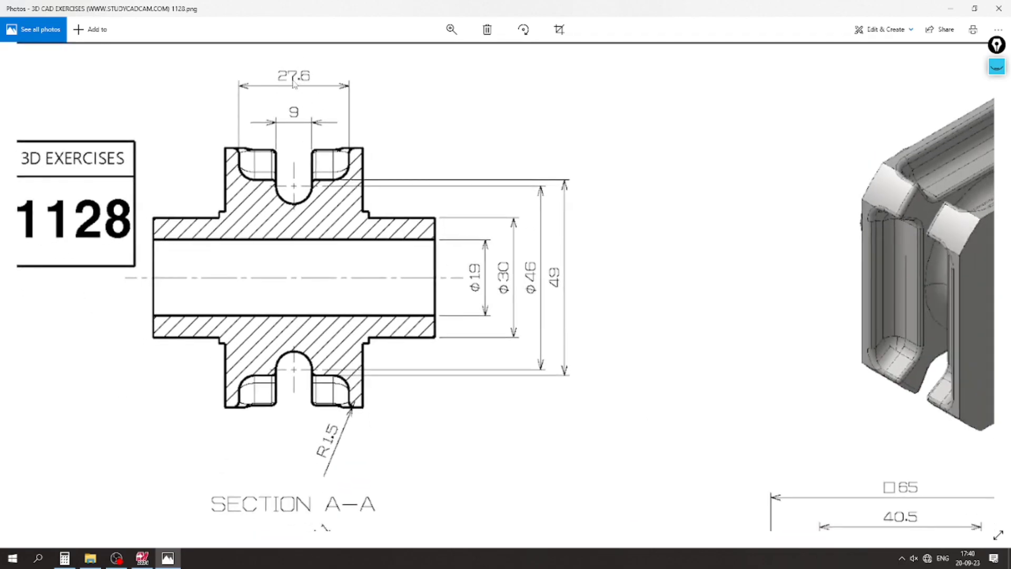
{"action": "left_click", "coordinate": [141, 558]}
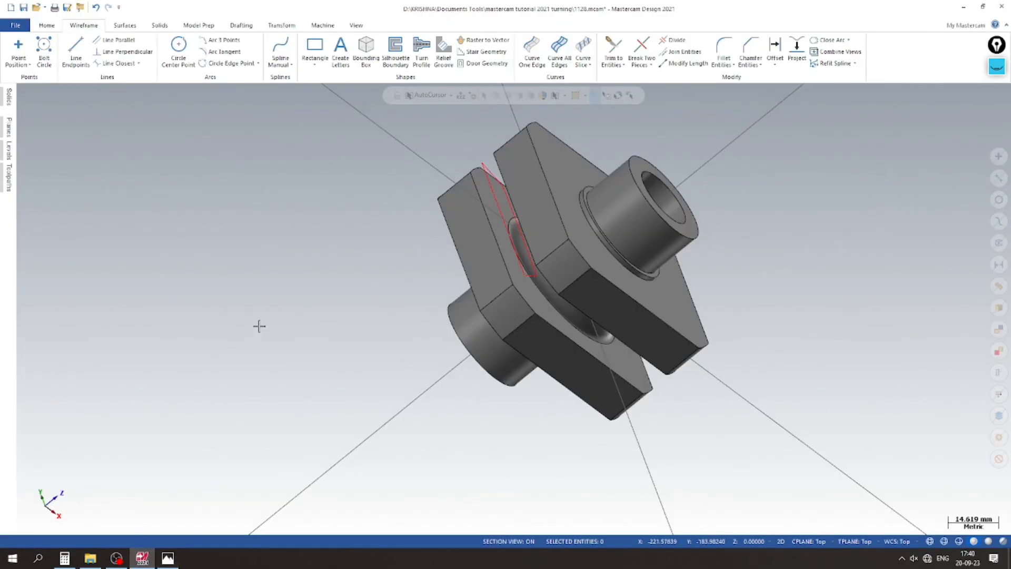
Extrude-cut the closed pocket profile from the solid by 27.6/2 in both directions and save the file.
{"action": "left_click", "coordinate": [163, 27]}
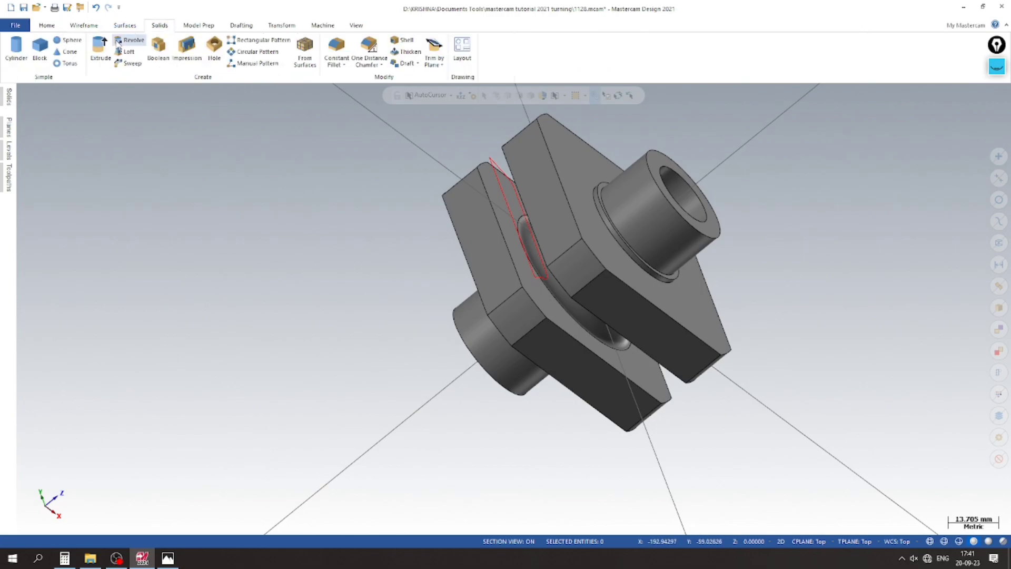
{"action": "left_click", "coordinate": [101, 46]}
{"action": "left_click", "coordinate": [603, 205]}
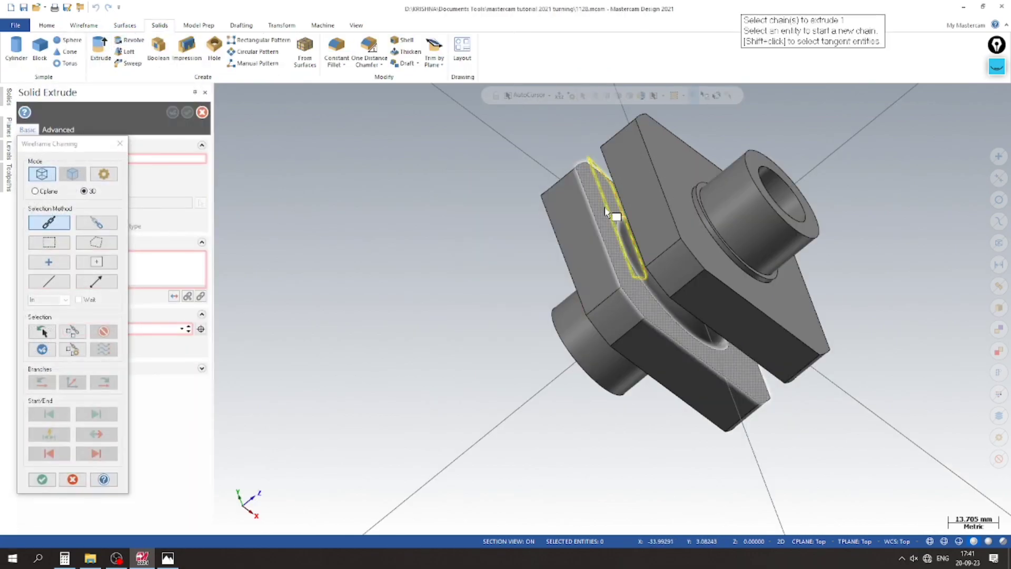
{"action": "left_click", "coordinate": [42, 479]}
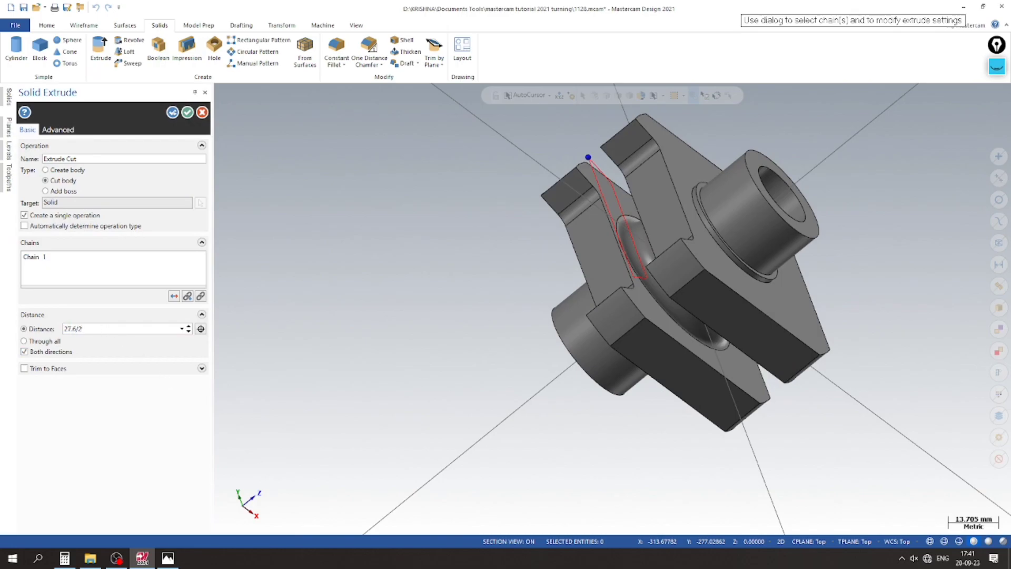
{"action": "key", "text": "Return"}
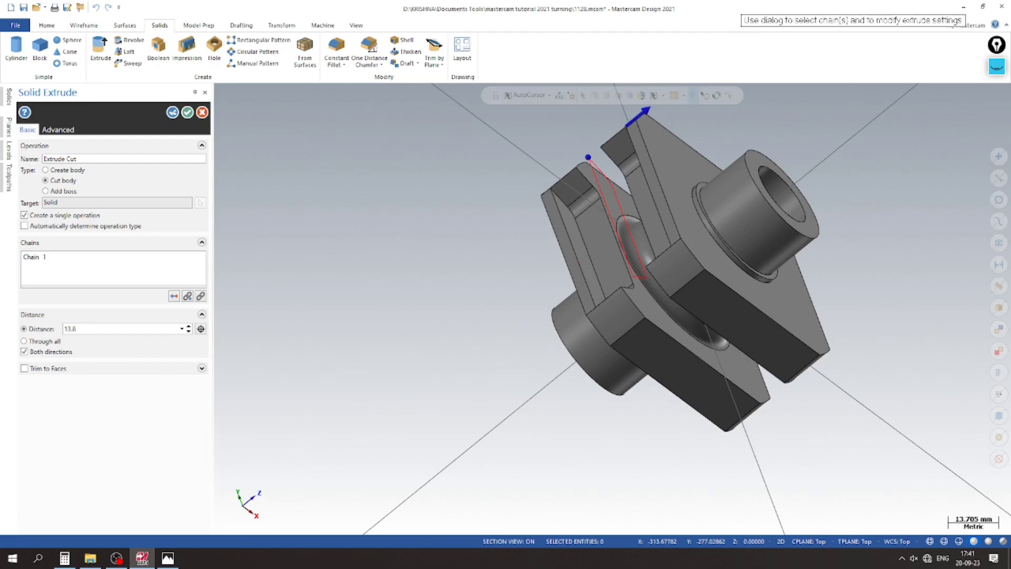
{"action": "scroll", "coordinate": [572, 201], "scroll_direction": "up", "scroll_amount": 3}
{"action": "scroll", "coordinate": [528, 201], "scroll_direction": "down", "scroll_amount": 2}
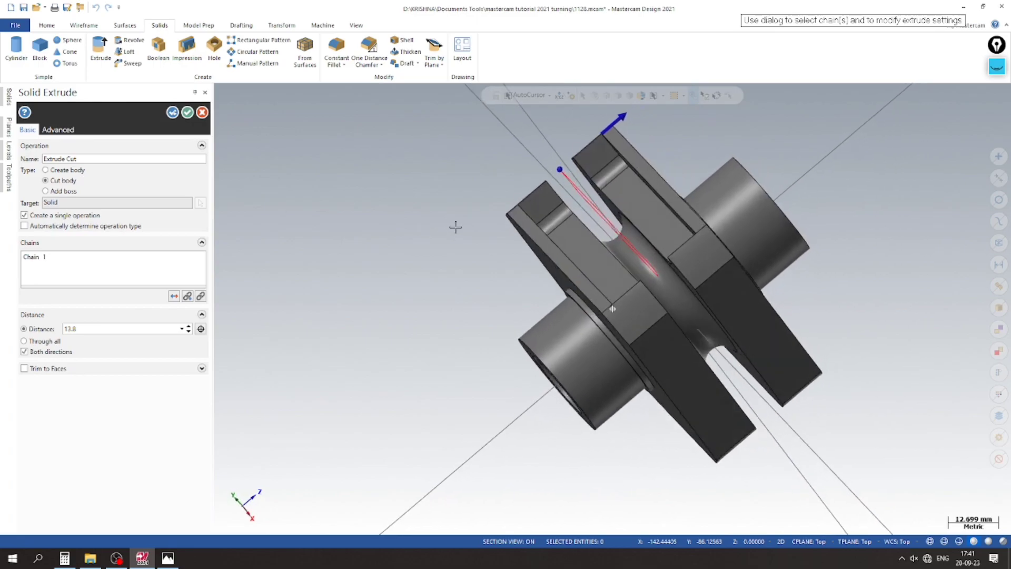
{"action": "left_click", "coordinate": [188, 112]}
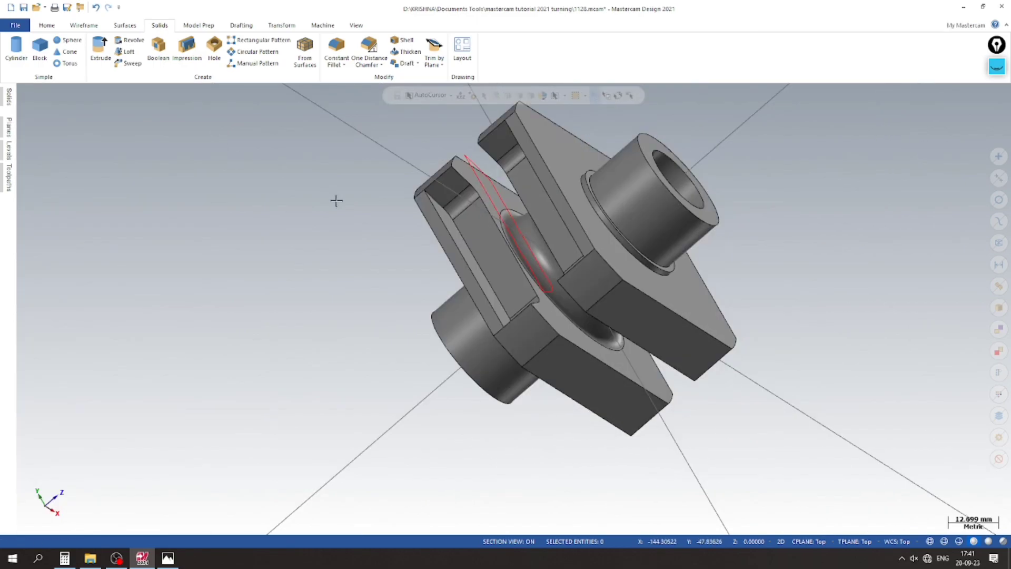
{"action": "left_click", "coordinate": [24, 7]}
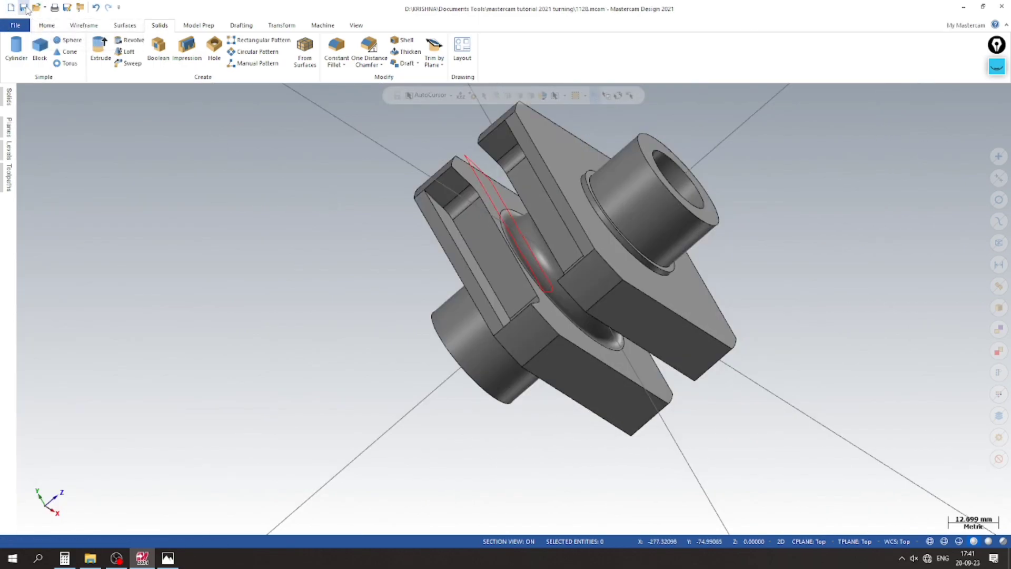
Pattern the pocket cut circularly about the hub axis with 3 instances at a 90° angle.
{"action": "mouse_move", "coordinate": [402, 198]}
{"action": "middle_mouse_down"}
{"action": "mouse_move", "coordinate": [349, 309]}
{"action": "mouse_move", "coordinate": [320, 299]}
{"action": "mouse_move", "coordinate": [456, 268]}
{"action": "mouse_move", "coordinate": [345, 259]}
{"action": "middle_mouse_up"}
{"action": "scroll", "coordinate": [448, 255], "scroll_direction": "down", "scroll_amount": 1}
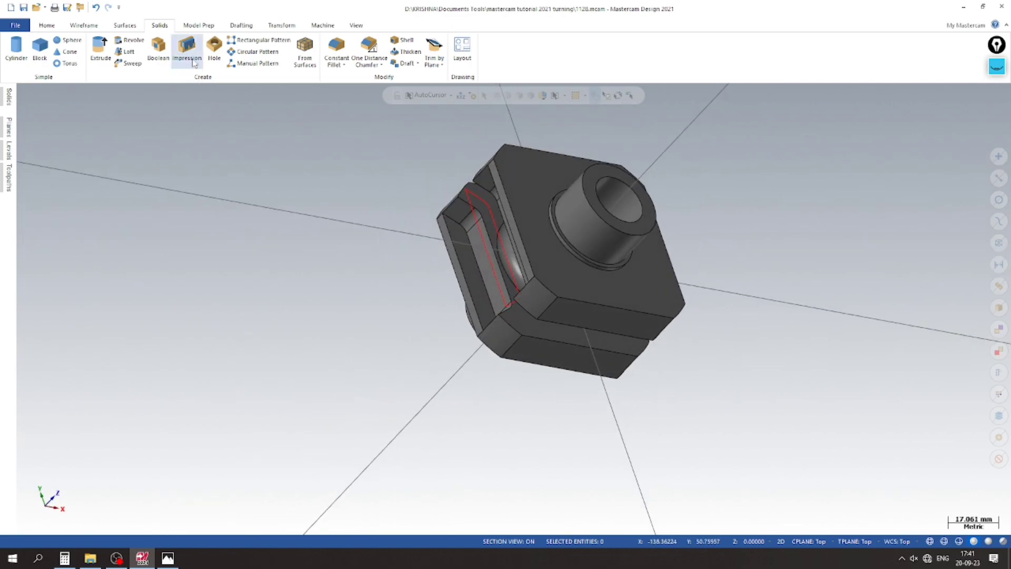
{"action": "left_click", "coordinate": [255, 52]}
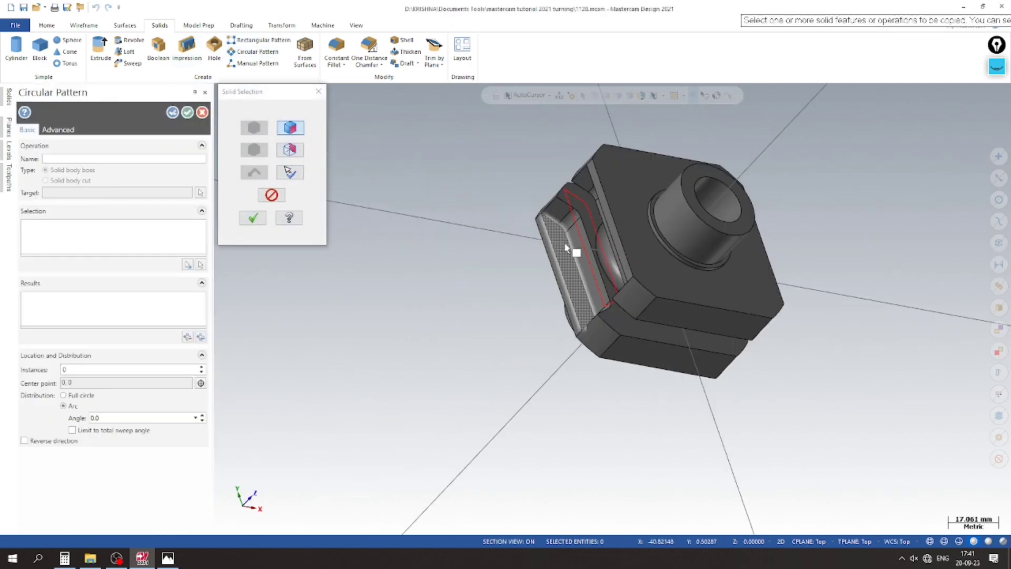
{"action": "left_click", "coordinate": [253, 218]}
{"action": "middle_click_drag", "start_coordinate": [388, 310], "coordinate": [292, 279]}
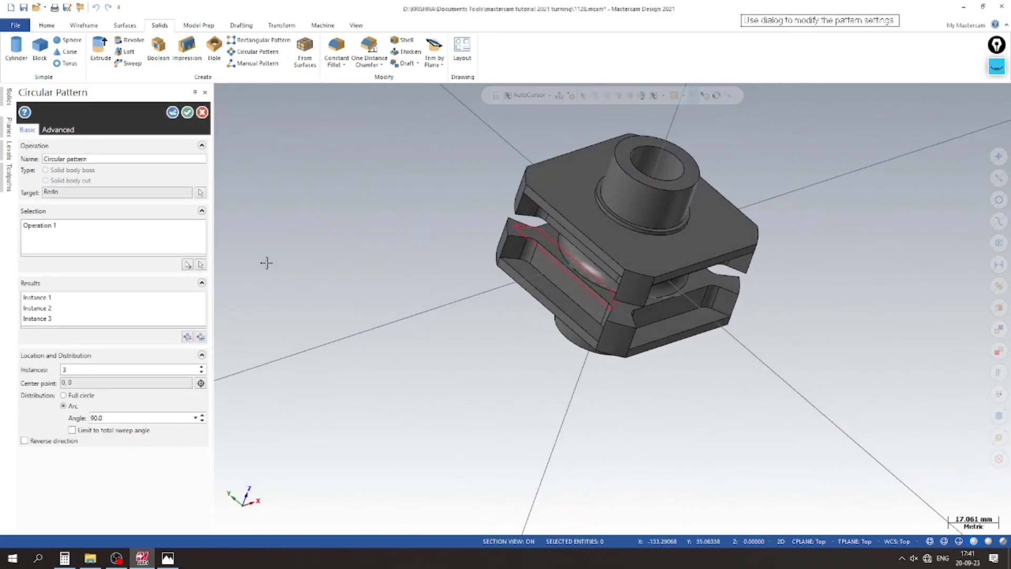
{"action": "left_click", "coordinate": [187, 112]}
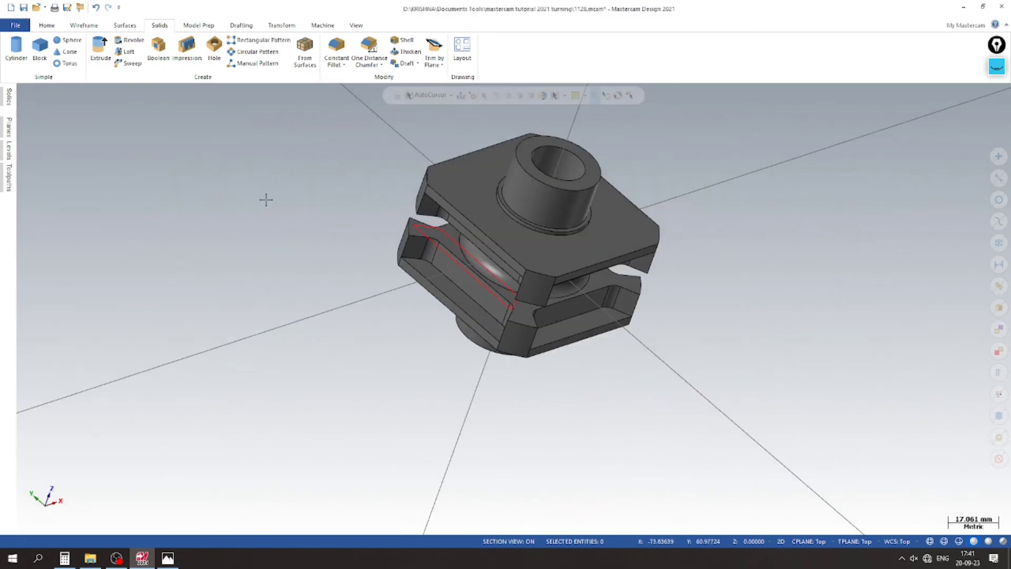
Make level 4 the active level, hide the pocket profile's level 3 and save the file.
{"action": "left_click", "coordinate": [9, 153]}
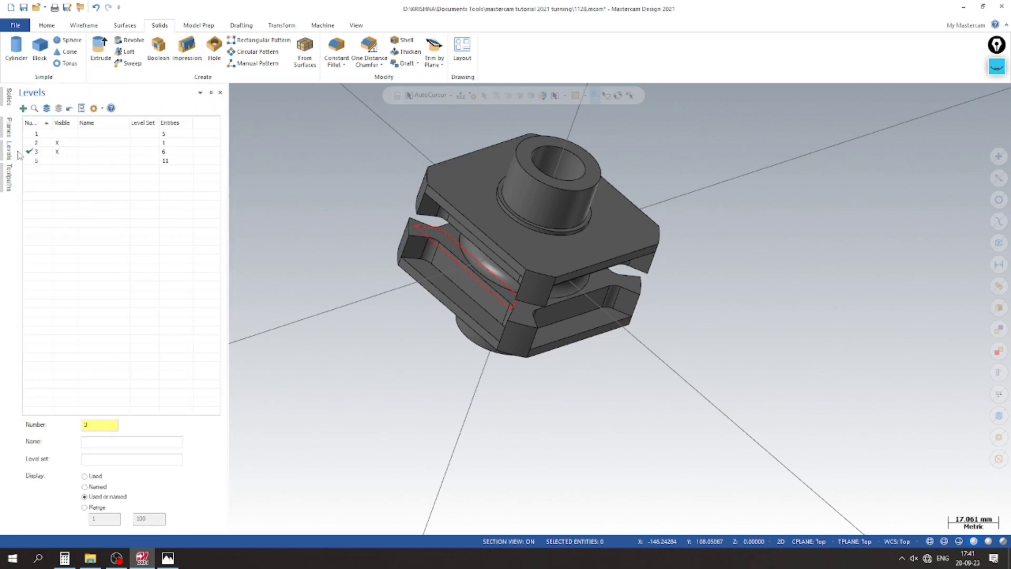
{"action": "left_click", "coordinate": [61, 152]}
{"action": "scroll", "coordinate": [423, 352], "scroll_direction": "down", "scroll_amount": 2}
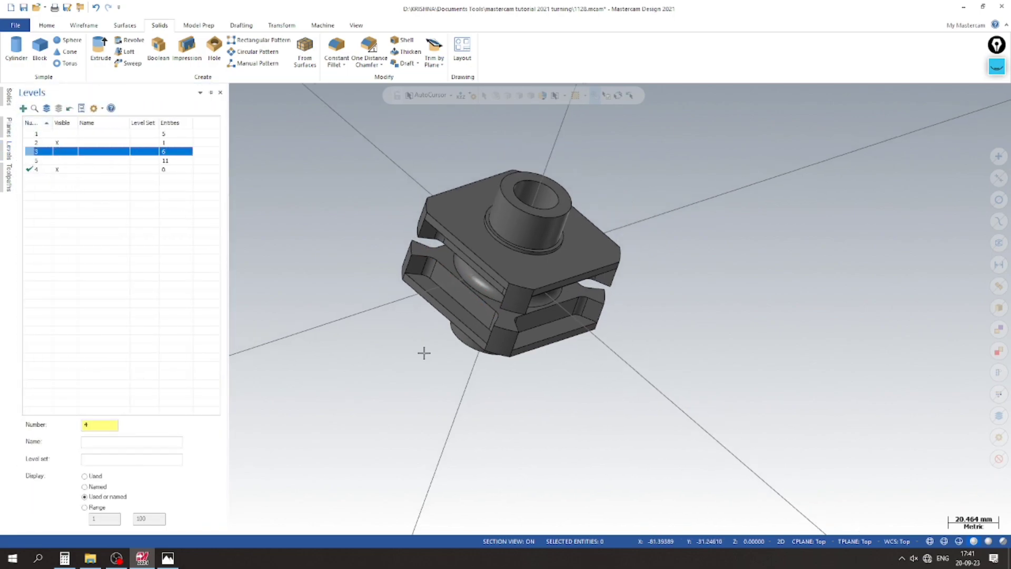
{"action": "right_click", "coordinate": [300, 156]}
{"action": "left_click", "coordinate": [329, 250]}
{"action": "left_click", "coordinate": [24, 8]}
{"action": "scroll", "coordinate": [402, 306], "scroll_direction": "up", "scroll_amount": 5}
{"action": "mouse_move", "coordinate": [337, 307]}
{"action": "middle_mouse_down"}
{"action": "mouse_move", "coordinate": [352, 344]}
{"action": "mouse_move", "coordinate": [404, 256]}
{"action": "mouse_move", "coordinate": [356, 292]}
{"action": "mouse_move", "coordinate": [331, 349]}
{"action": "mouse_move", "coordinate": [357, 359]}
{"action": "mouse_move", "coordinate": [350, 335]}
{"action": "middle_mouse_up"}
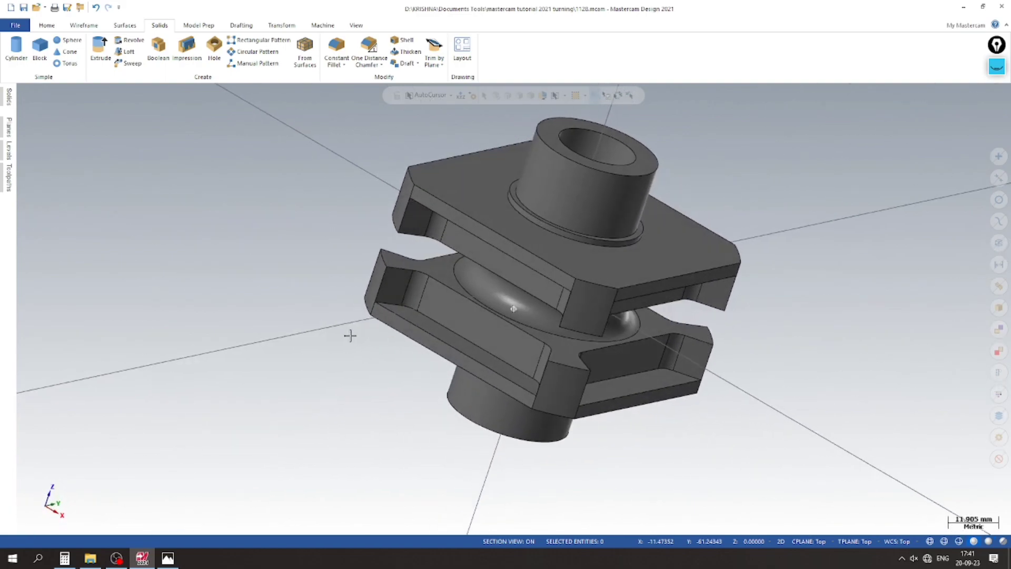
Examine the section and front views in the drawing image for the fillet radii of the pocket edges.
{"action": "left_click", "coordinate": [167, 557]}
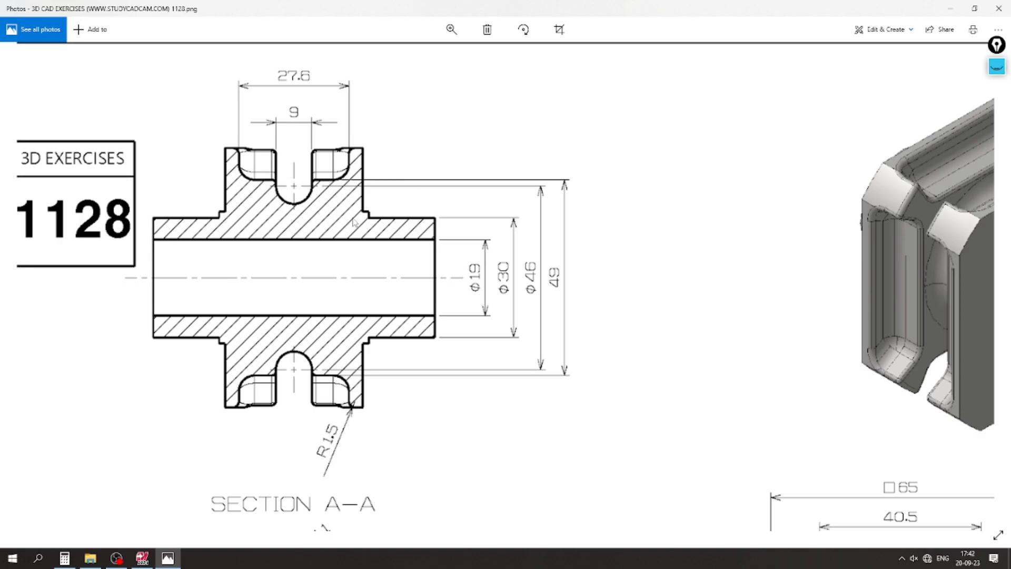
{"action": "scroll", "coordinate": [361, 235], "scroll_direction": "down", "scroll_amount": 4}
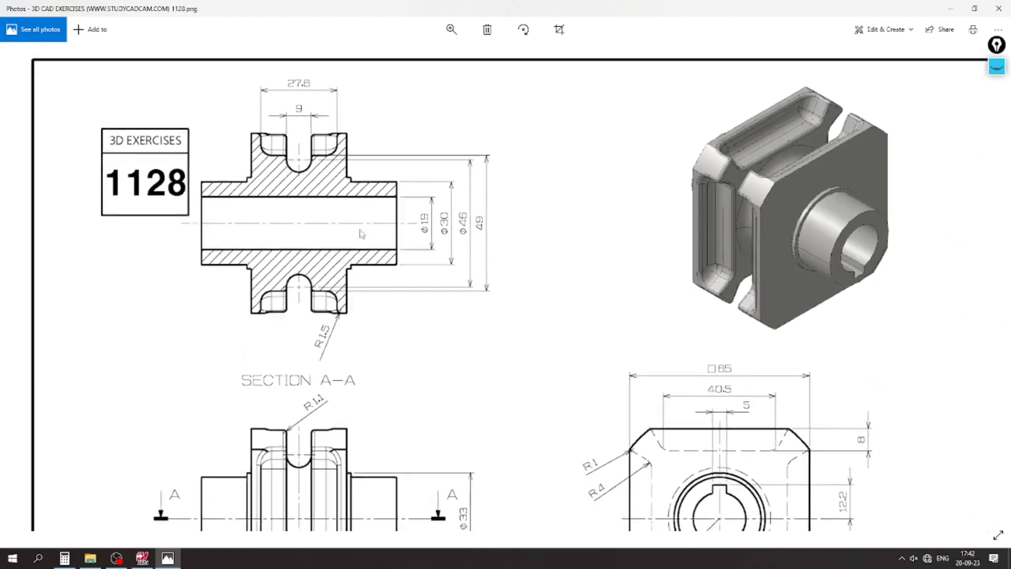
{"action": "scroll", "coordinate": [307, 389], "scroll_direction": "down", "scroll_amount": 2}
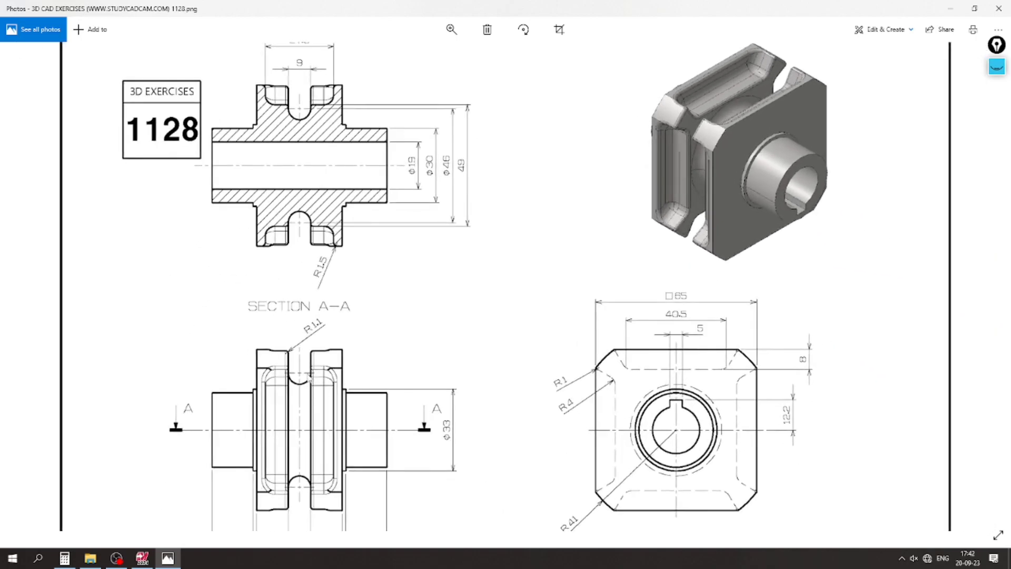
{"action": "left_click", "coordinate": [1000, 66]}
{"action": "left_click", "coordinate": [997, 114]}
{"action": "mouse_move", "coordinate": [329, 315]}
{"action": "left_mouse_down"}
{"action": "mouse_move", "coordinate": [300, 338]}
{"action": "mouse_move", "coordinate": [324, 315]}
{"action": "left_mouse_up"}
{"action": "mouse_move", "coordinate": [584, 399]}
{"action": "left_mouse_down"}
{"action": "mouse_move", "coordinate": [559, 421]}
{"action": "mouse_move", "coordinate": [586, 405]}
{"action": "left_mouse_up"}
{"action": "left_click", "coordinate": [996, 193]}
{"action": "left_click", "coordinate": [995, 80]}
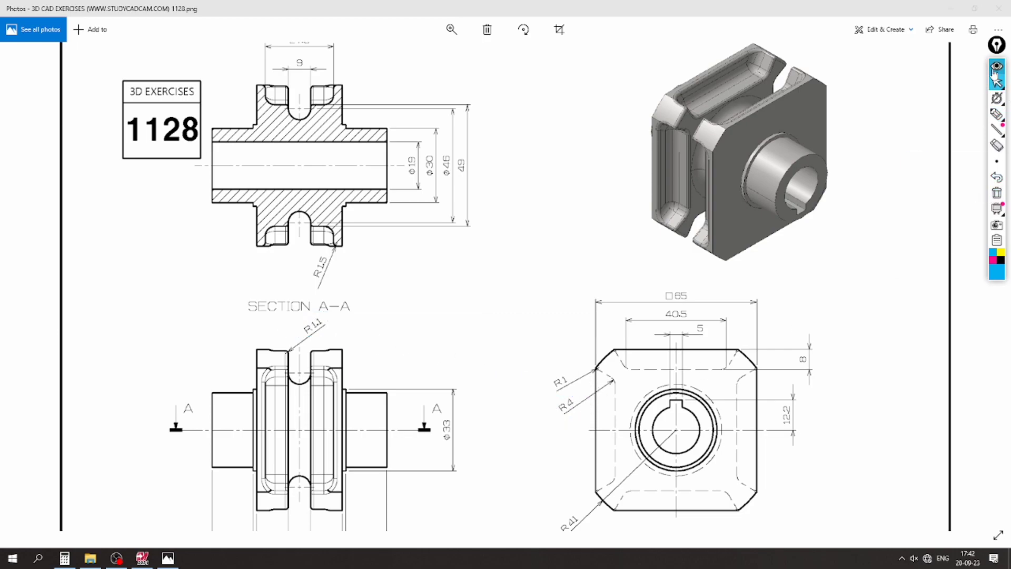
{"action": "left_click", "coordinate": [993, 73]}
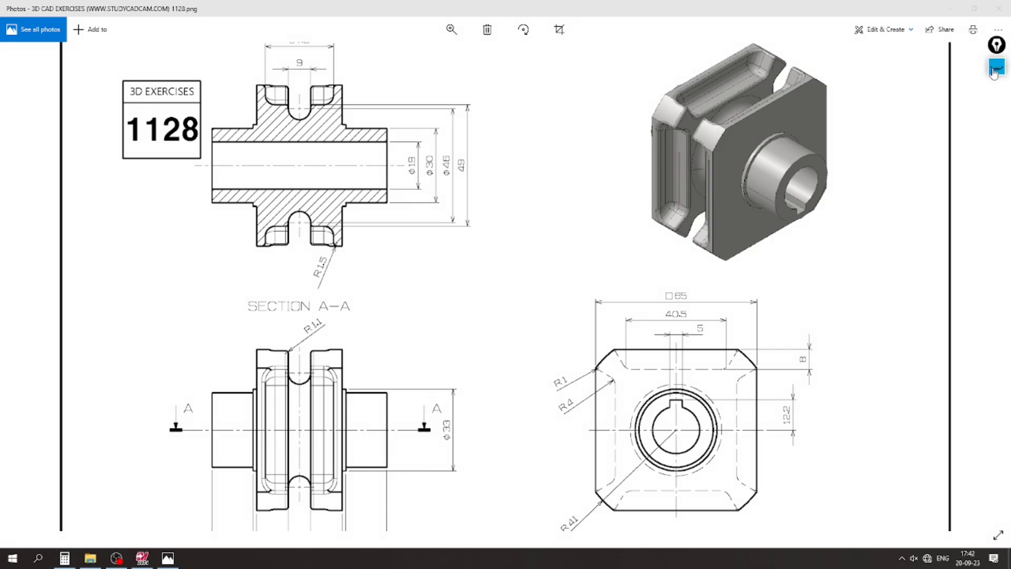
In Mastercam, fillet the tangent inner edge of the first side pocket in the lower flange with radius 4.
{"action": "left_click", "coordinate": [137, 561]}
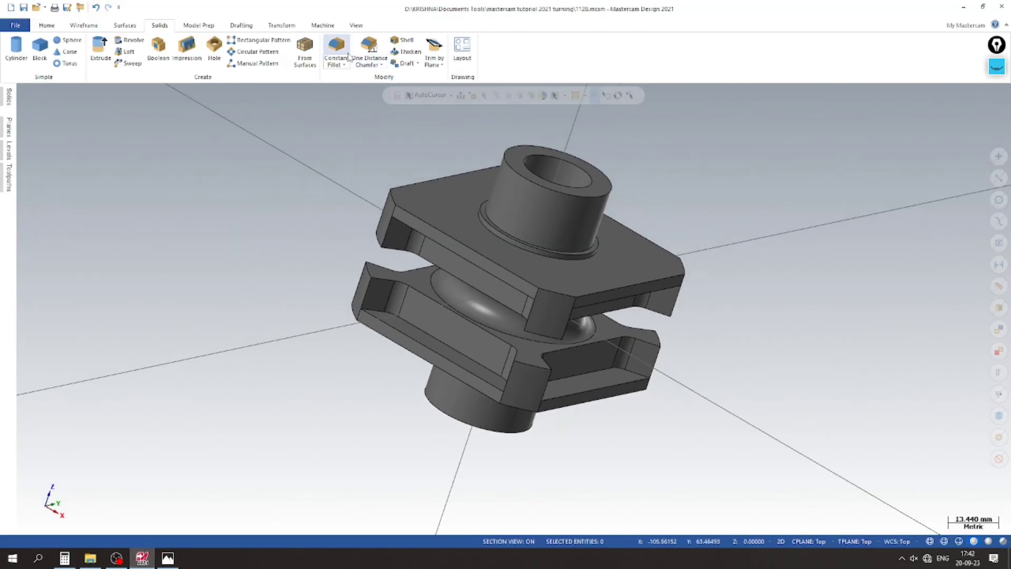
{"action": "left_click", "coordinate": [336, 48]}
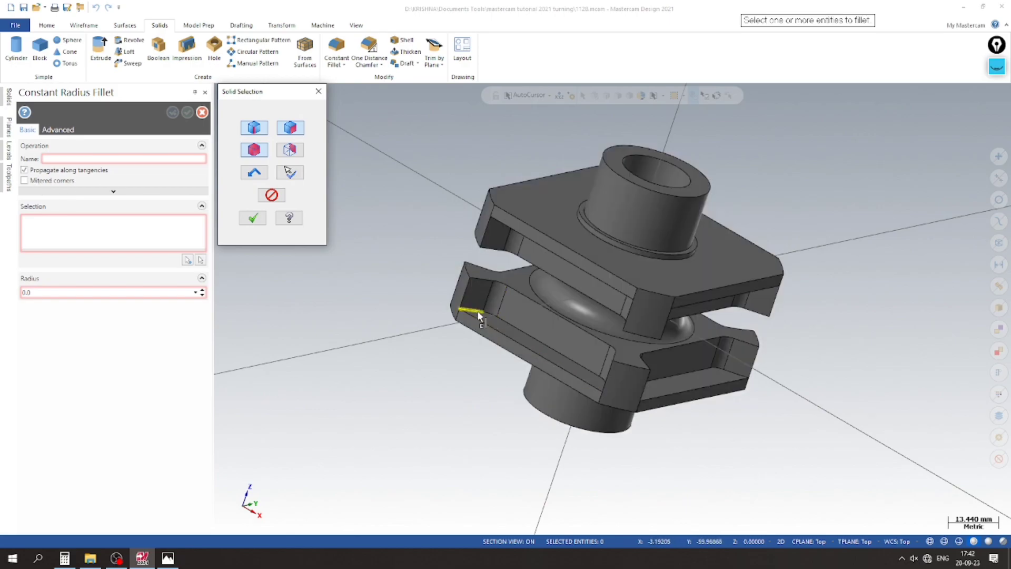
{"action": "left_click", "coordinate": [480, 310]}
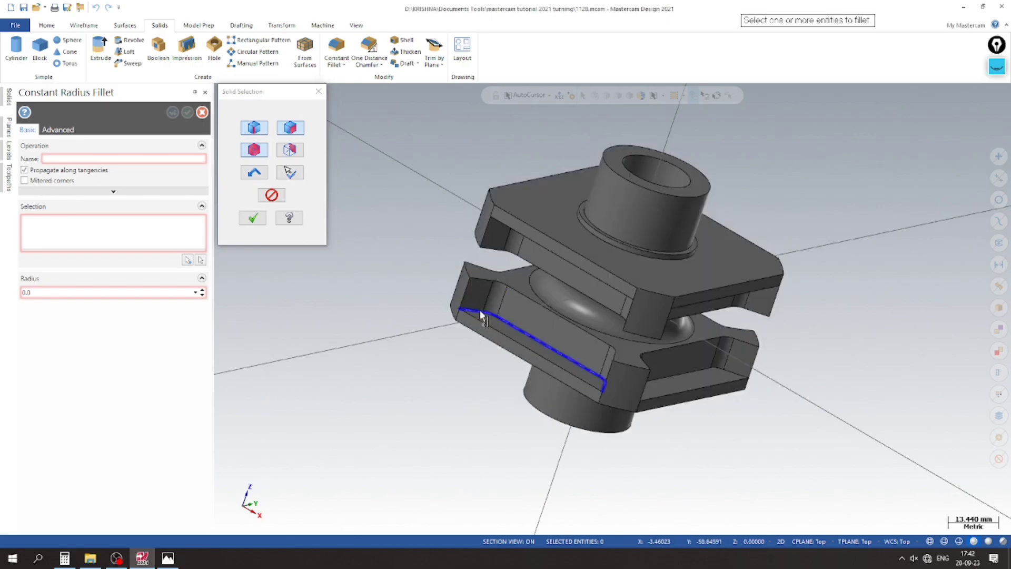
{"action": "left_click", "coordinate": [253, 218]}
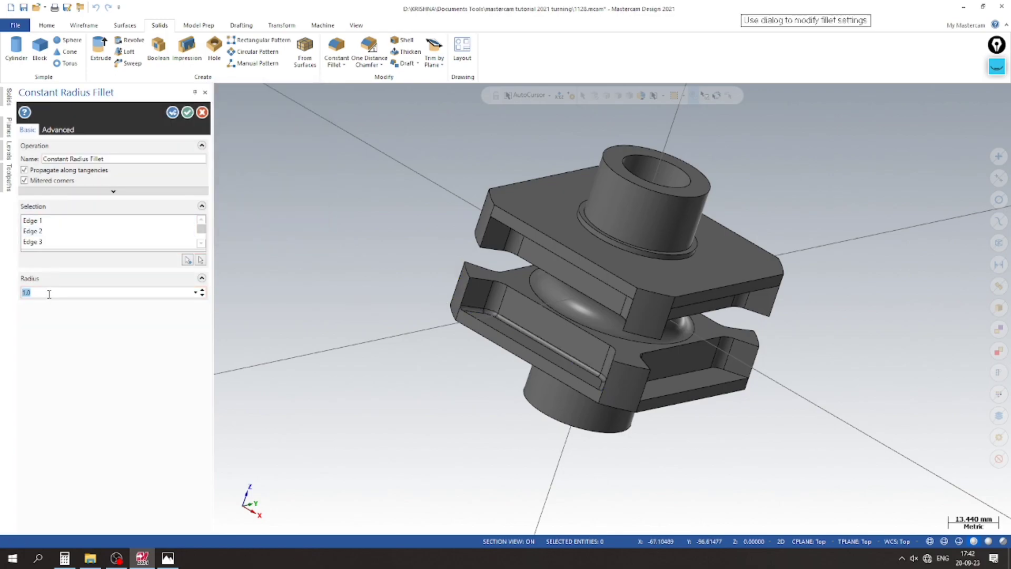
{"action": "key", "text": "Return"}
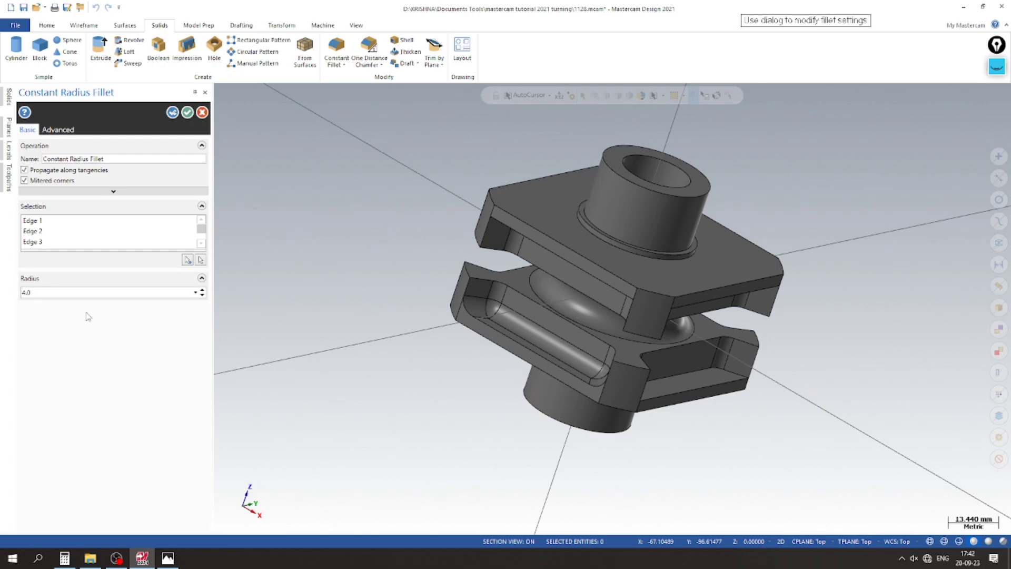
{"action": "middle_click_drag", "start_coordinate": [392, 311], "coordinate": [421, 305]}
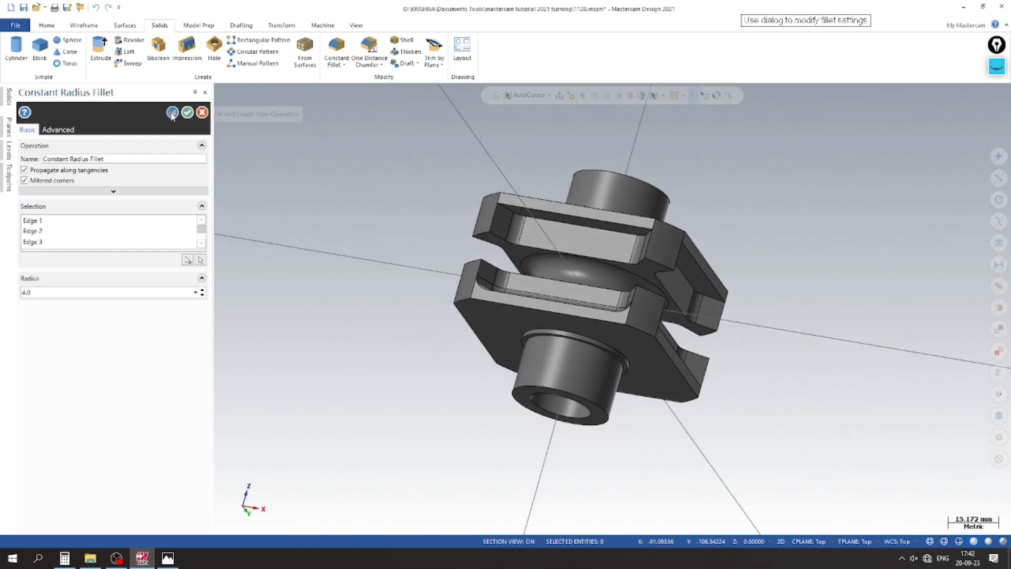
{"action": "left_click", "coordinate": [173, 112]}
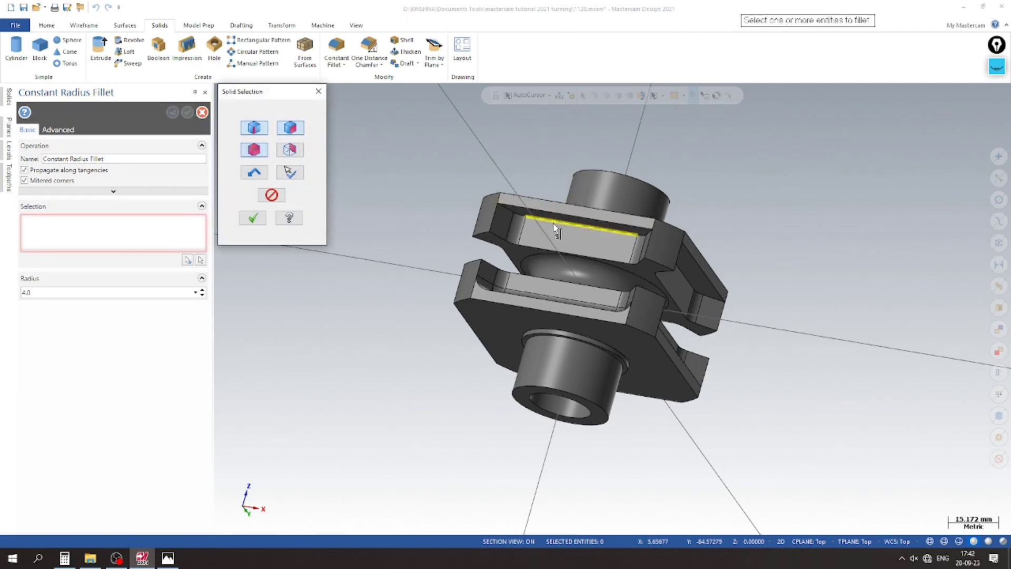
Fillet the matching inner pocket edge in the upper flange on the same side with radius 4.
{"action": "left_click", "coordinate": [555, 227]}
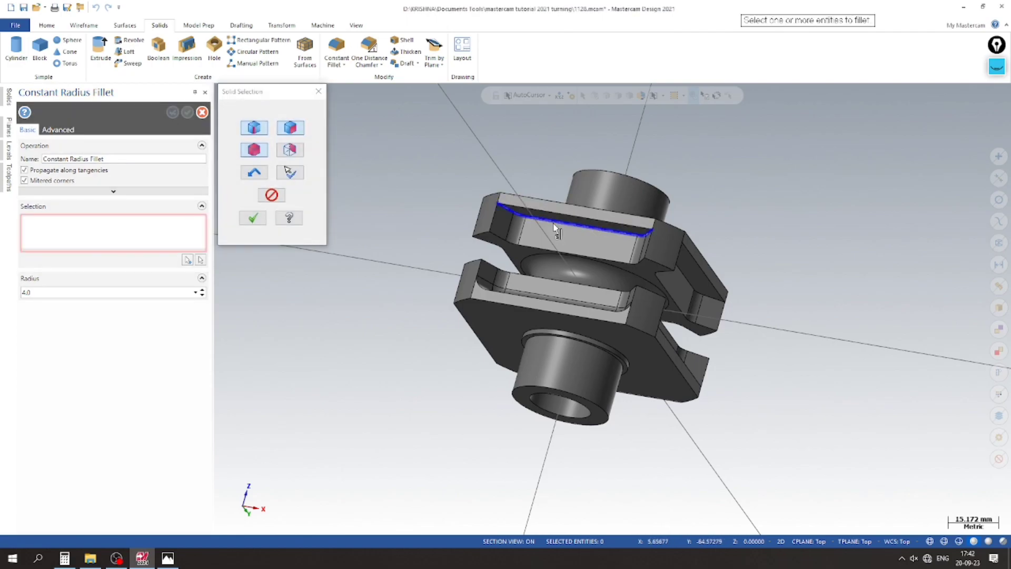
{"action": "left_click", "coordinate": [252, 217]}
{"action": "scroll", "coordinate": [389, 211], "scroll_direction": "up", "scroll_amount": 2}
{"action": "middle_click_drag", "start_coordinate": [383, 249], "coordinate": [384, 280]}
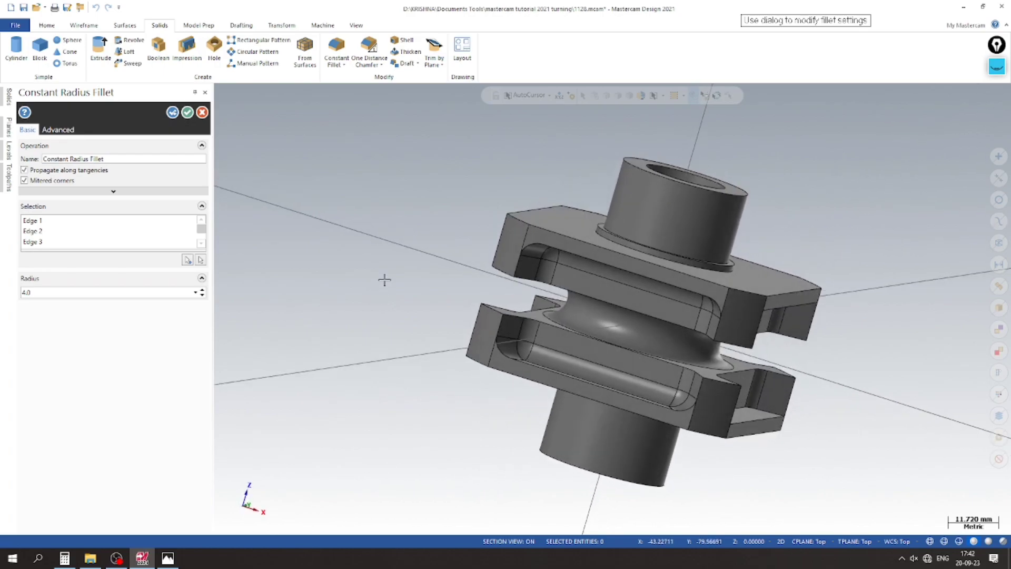
{"action": "scroll", "coordinate": [363, 293], "scroll_direction": "down", "scroll_amount": 2}
{"action": "middle_click_drag", "start_coordinate": [364, 293], "coordinate": [467, 335]}
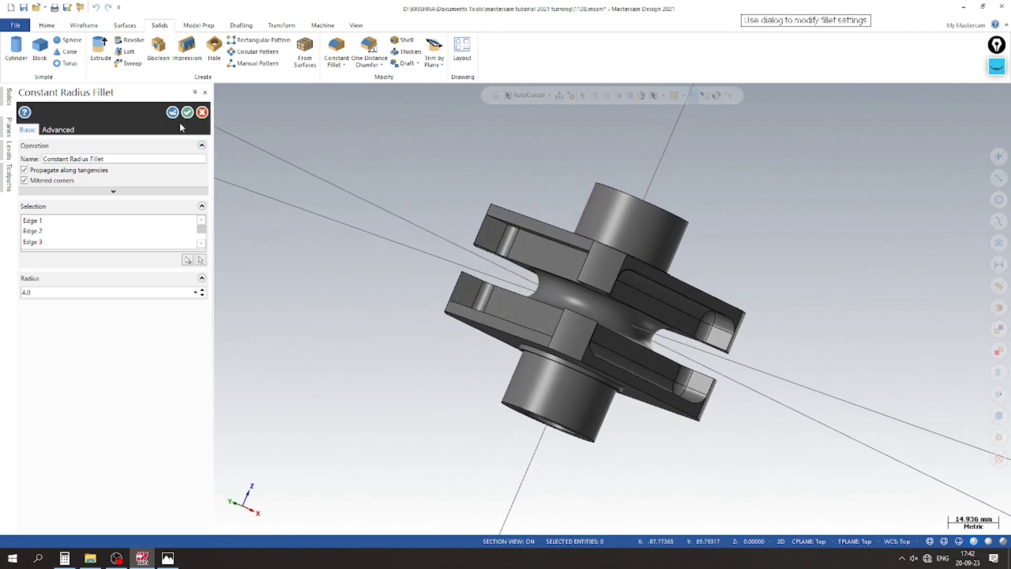
Fillet the inner pocket edges in both flanges on the adjacent second side with radius 4.
{"action": "middle_click_drag", "start_coordinate": [402, 243], "coordinate": [394, 327]}
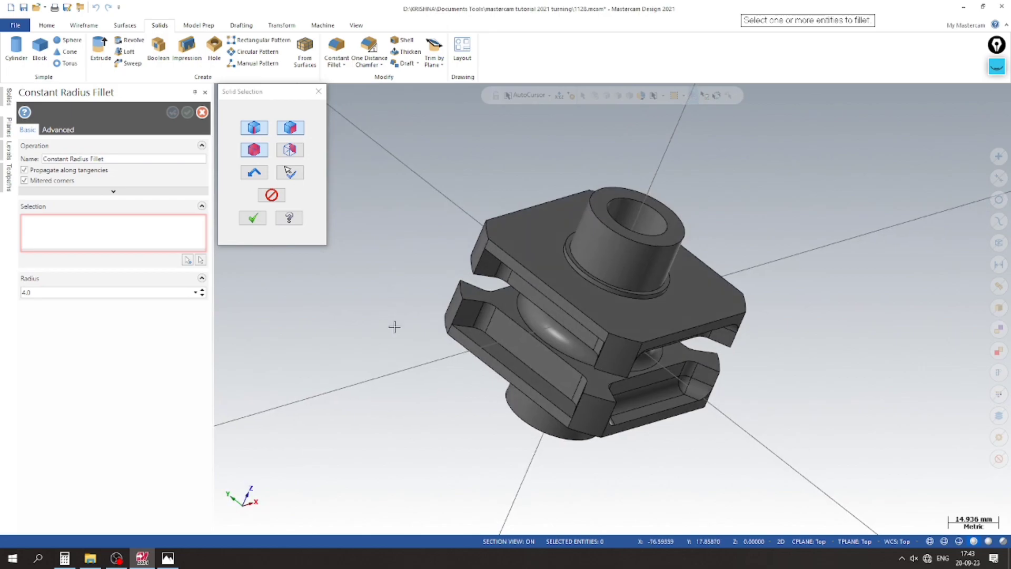
{"action": "left_click", "coordinate": [507, 356]}
{"action": "middle_click_drag", "start_coordinate": [400, 368], "coordinate": [374, 308]}
{"action": "left_click", "coordinate": [540, 230]}
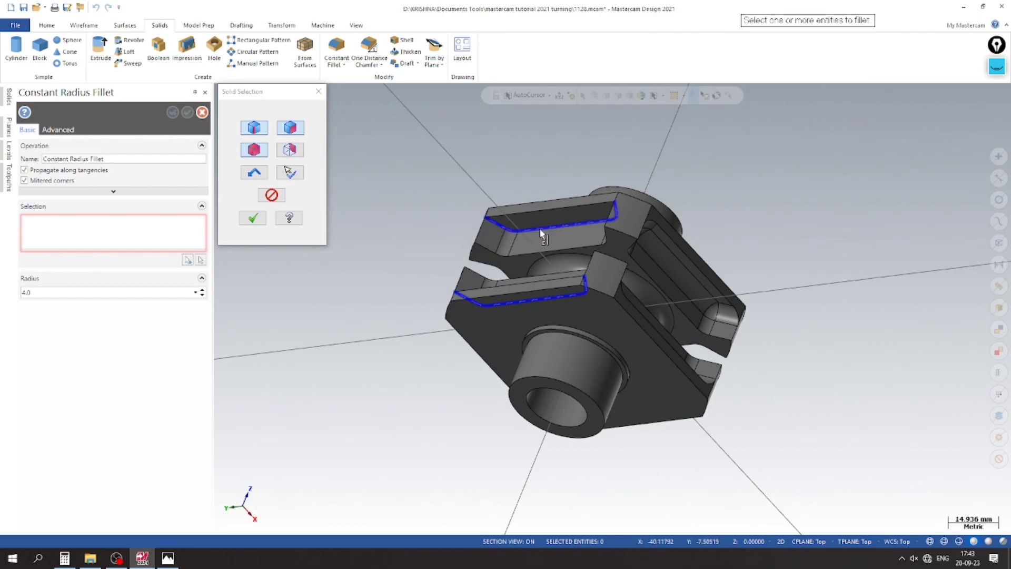
{"action": "left_click", "coordinate": [253, 217]}
{"action": "mouse_move", "coordinate": [254, 214]}
{"action": "middle_mouse_down"}
{"action": "mouse_move", "coordinate": [388, 248]}
{"action": "mouse_move", "coordinate": [378, 291]}
{"action": "mouse_move", "coordinate": [247, 232]}
{"action": "middle_mouse_up"}
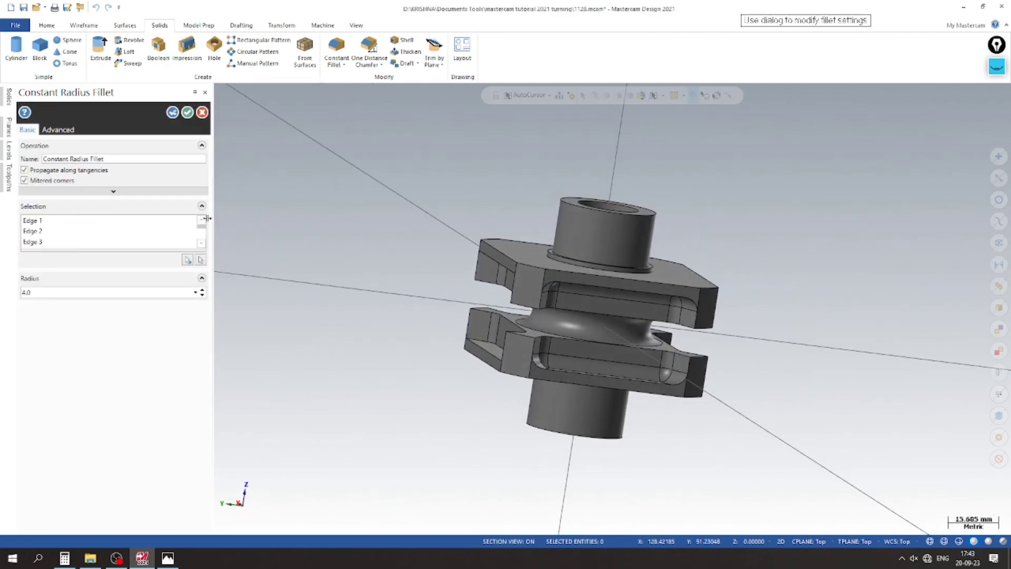
{"action": "left_click", "coordinate": [173, 112]}
Fillet the upper and lower inner pocket edges on the third side with radius 4.
{"action": "middle_click_drag", "start_coordinate": [305, 294], "coordinate": [450, 266]}
{"action": "left_click", "coordinate": [514, 253]}
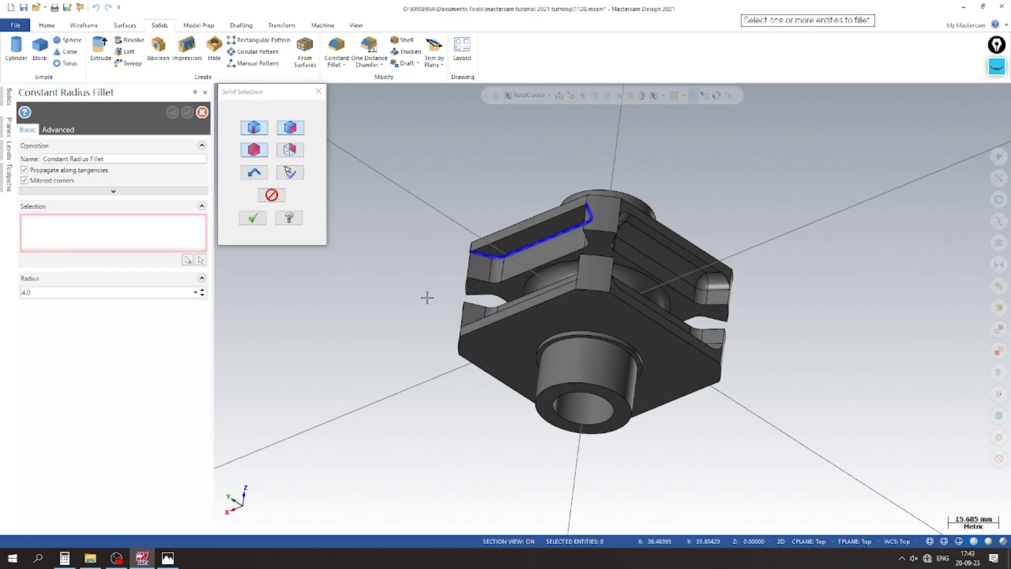
{"action": "middle_click_drag", "start_coordinate": [447, 309], "coordinate": [395, 350]}
{"action": "left_click", "coordinate": [542, 381]}
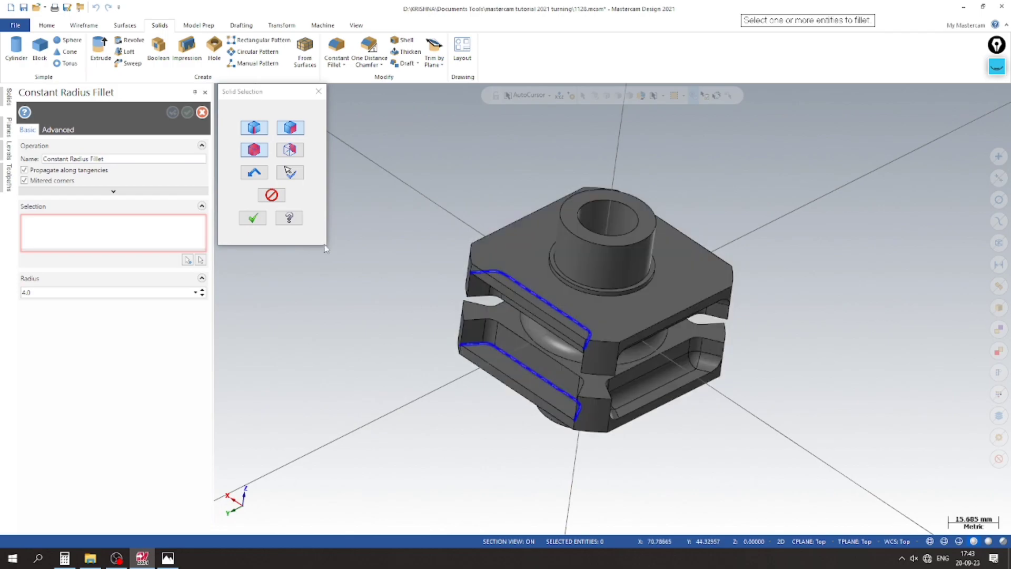
{"action": "left_click", "coordinate": [253, 218]}
{"action": "middle_click_drag", "start_coordinate": [331, 342], "coordinate": [522, 296]}
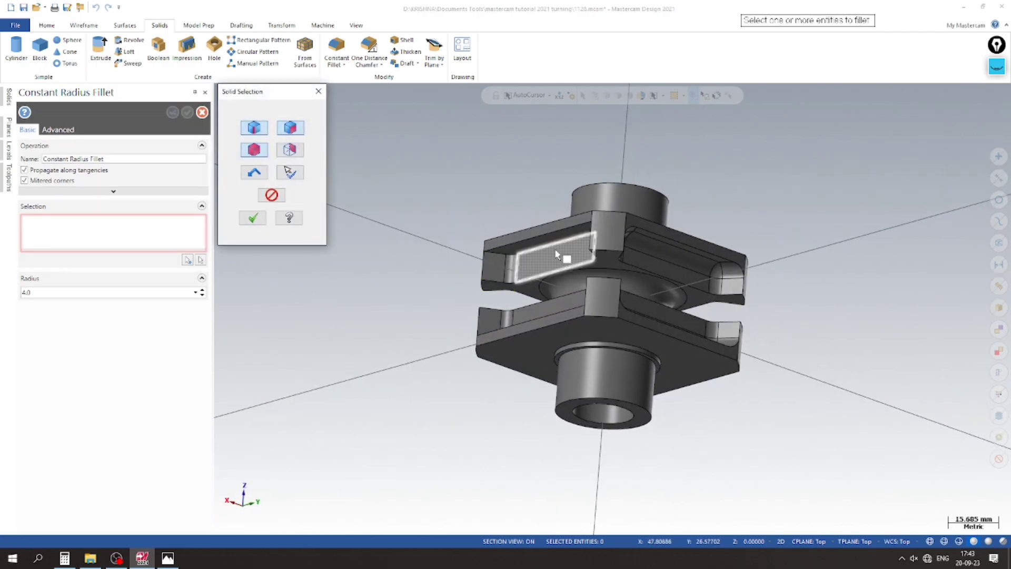
Fillet the upper and lower inner pocket edges on the fourth side with radius 4 and save the part file.
{"action": "middle_click_drag", "start_coordinate": [547, 250], "coordinate": [368, 340]}
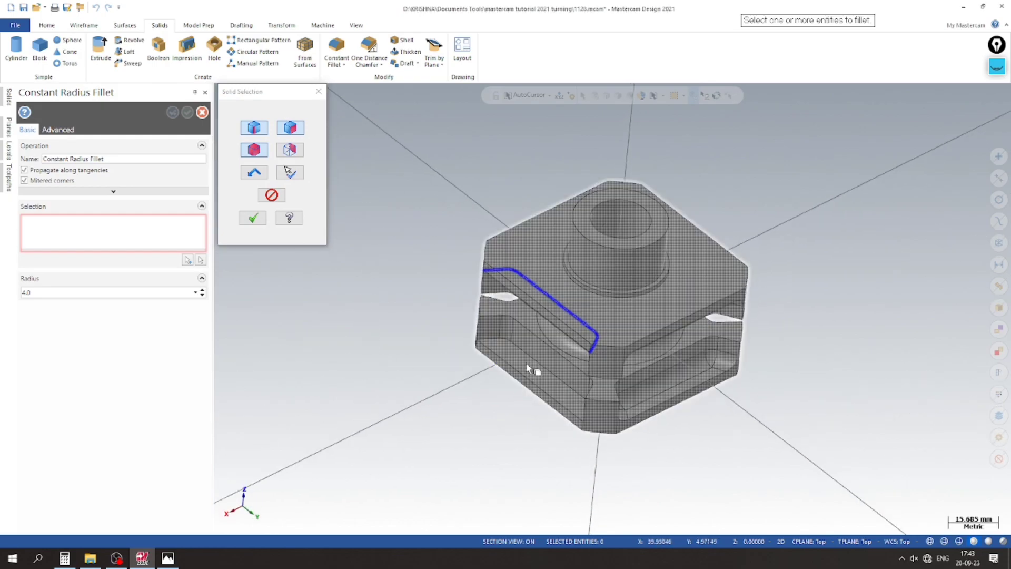
{"action": "left_click", "coordinate": [532, 363]}
{"action": "left_click", "coordinate": [253, 217]}
{"action": "mouse_move", "coordinate": [248, 219]}
{"action": "middle_mouse_down"}
{"action": "mouse_move", "coordinate": [345, 345]}
{"action": "mouse_move", "coordinate": [490, 266]}
{"action": "mouse_move", "coordinate": [500, 219]}
{"action": "mouse_move", "coordinate": [524, 244]}
{"action": "mouse_move", "coordinate": [377, 255]}
{"action": "middle_mouse_up"}
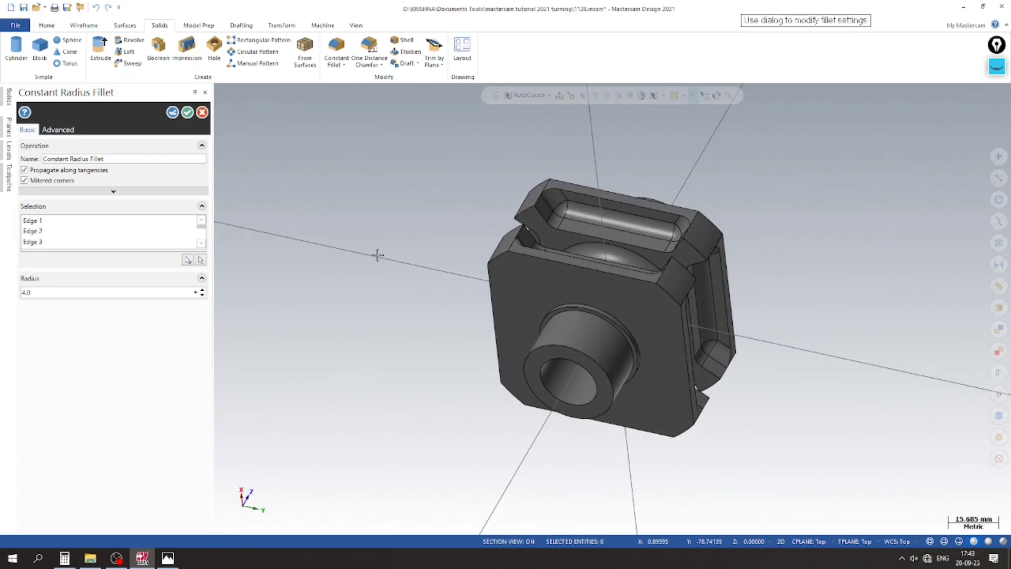
{"action": "left_click", "coordinate": [188, 113]}
{"action": "left_click", "coordinate": [24, 8]}
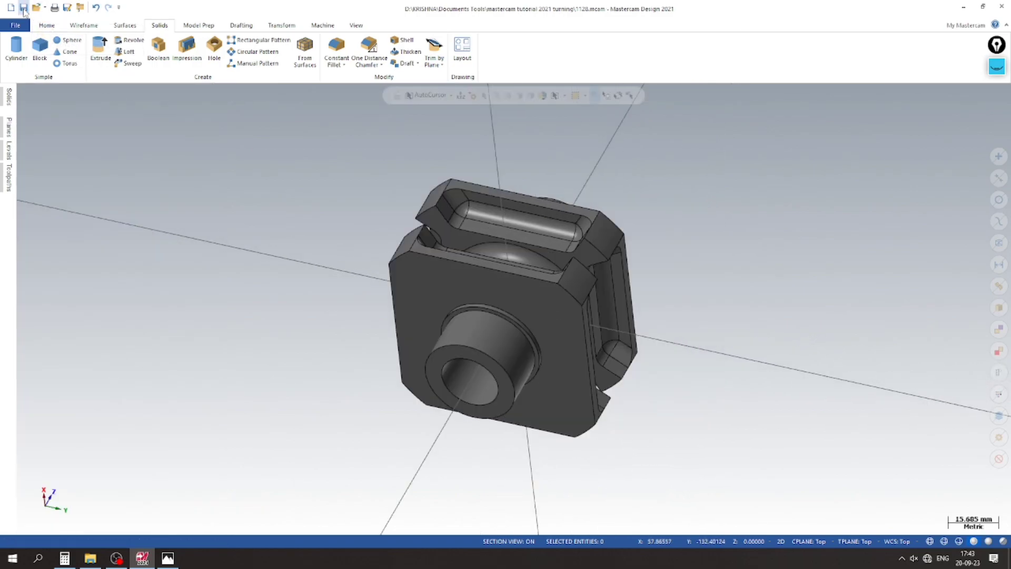
Inspect the filleted side pockets in both flanges from several angles.
{"action": "scroll", "coordinate": [548, 201], "scroll_direction": "up", "scroll_amount": 2}
{"action": "mouse_move", "coordinate": [550, 202]}
{"action": "middle_mouse_down"}
{"action": "mouse_move", "coordinate": [647, 283]}
{"action": "mouse_move", "coordinate": [400, 227]}
{"action": "mouse_move", "coordinate": [334, 226]}
{"action": "mouse_move", "coordinate": [354, 255]}
{"action": "mouse_move", "coordinate": [282, 242]}
{"action": "mouse_move", "coordinate": [329, 238]}
{"action": "mouse_move", "coordinate": [318, 228]}
{"action": "middle_mouse_up"}
{"action": "scroll", "coordinate": [341, 247], "scroll_direction": "up", "scroll_amount": 1}
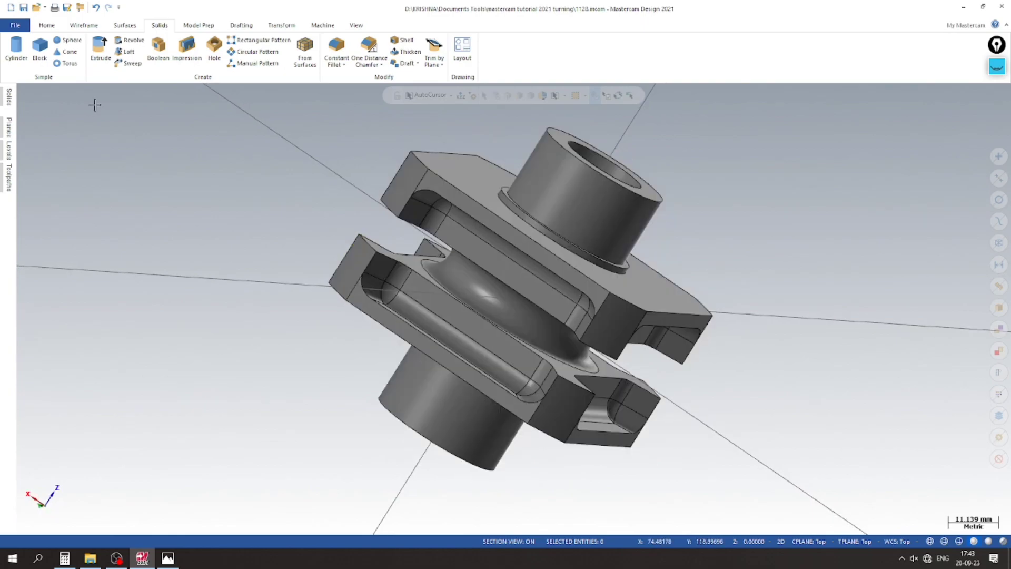
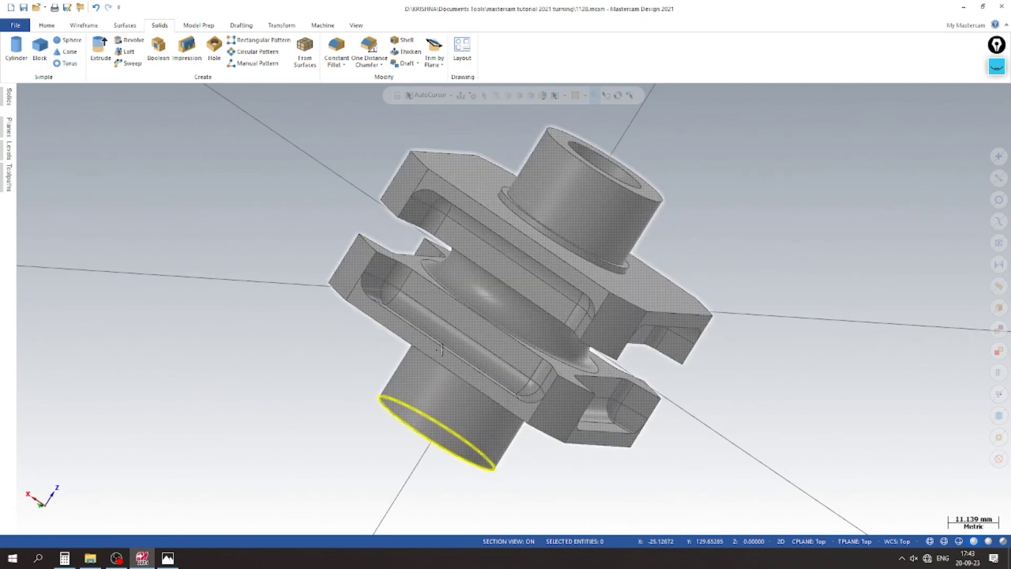
{"action": "middle_click_drag", "start_coordinate": [429, 416], "coordinate": [312, 225]}
{"action": "key", "text": "alt+7"}
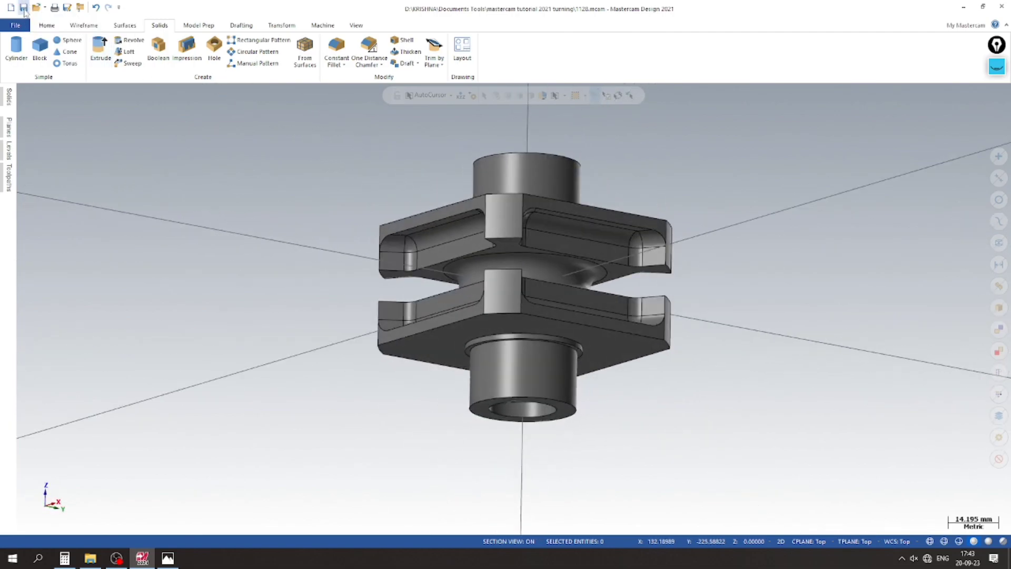
{"action": "scroll", "coordinate": [270, 174], "scroll_direction": "down", "scroll_amount": 1}
{"action": "middle_click_drag", "start_coordinate": [311, 279], "coordinate": [365, 137]}
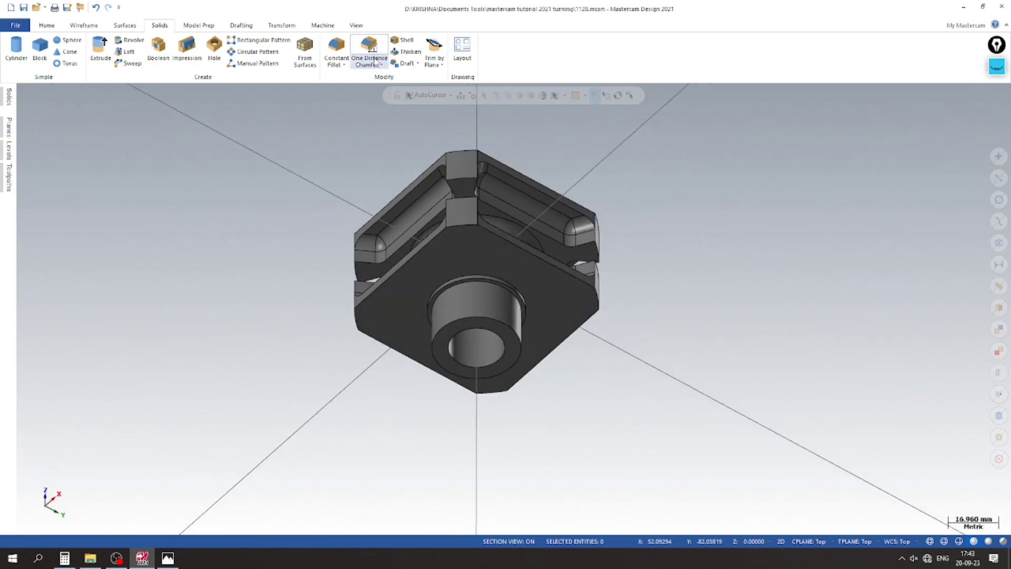
Fillet the complete outer rim of one side pocket in the lower flange with radius 1, propagating along tangencies.
{"action": "left_click", "coordinate": [337, 52]}
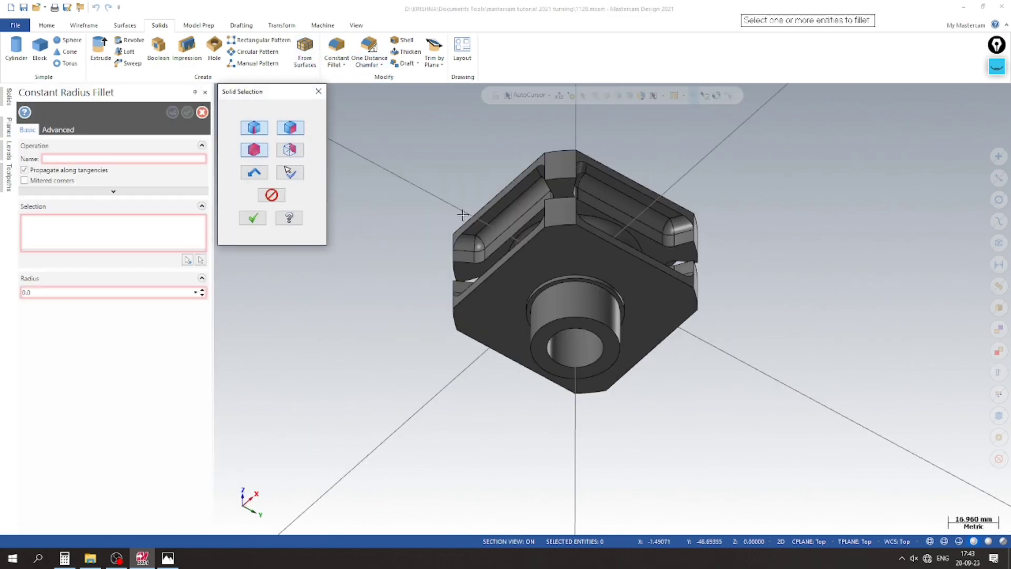
{"action": "middle_click_drag", "start_coordinate": [384, 257], "coordinate": [422, 324]}
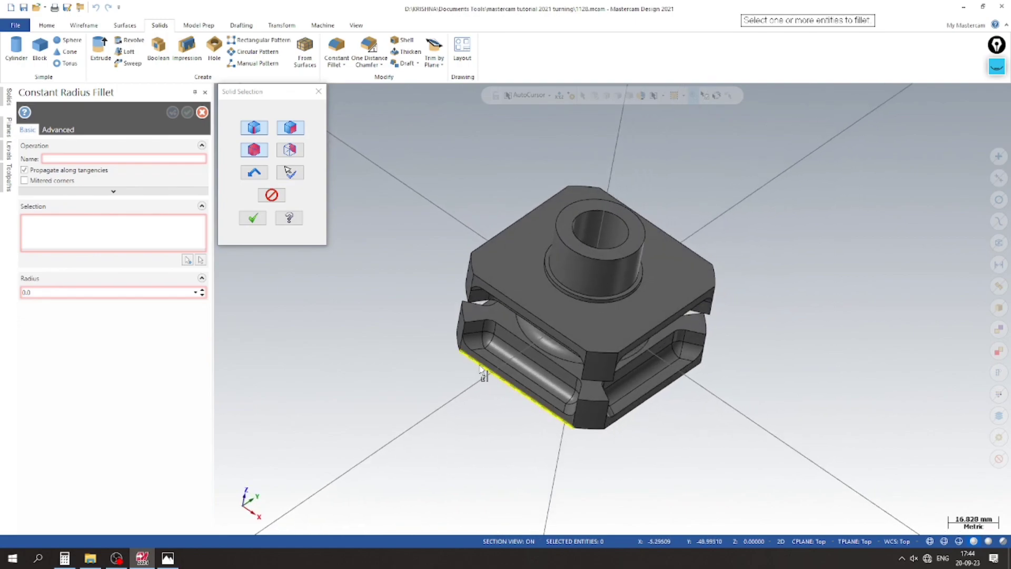
{"action": "left_click", "coordinate": [450, 345]}
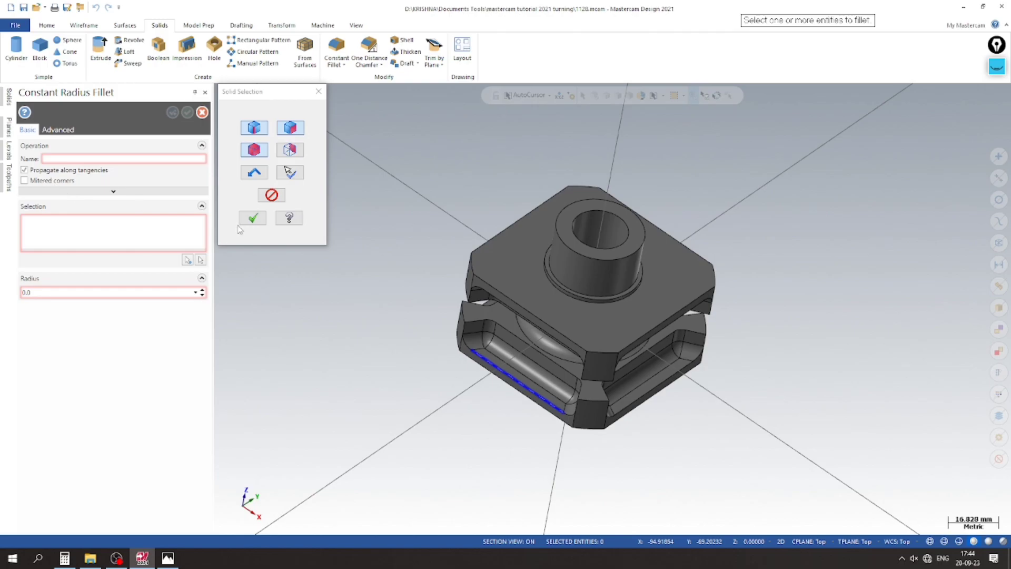
{"action": "left_click", "coordinate": [266, 193]}
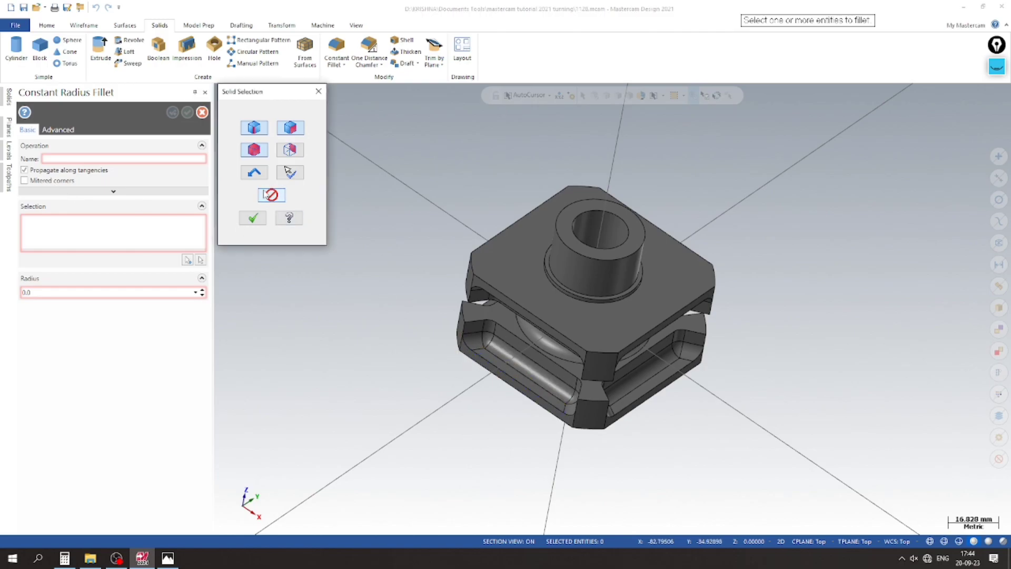
{"action": "scroll", "coordinate": [501, 331], "scroll_direction": "up", "scroll_amount": 1}
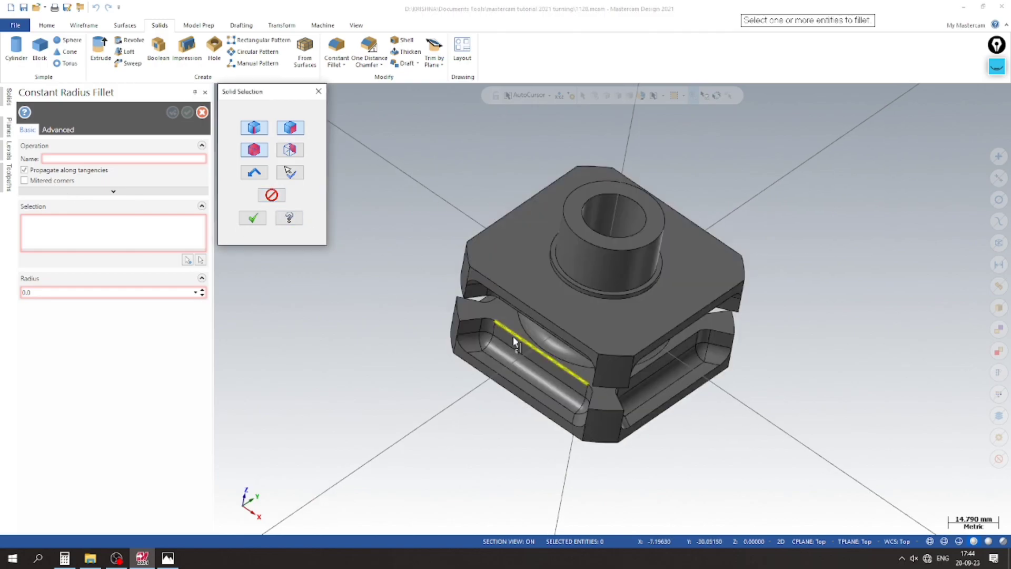
{"action": "left_click", "coordinate": [513, 334]}
{"action": "scroll", "coordinate": [459, 339], "scroll_direction": "up", "scroll_amount": 2}
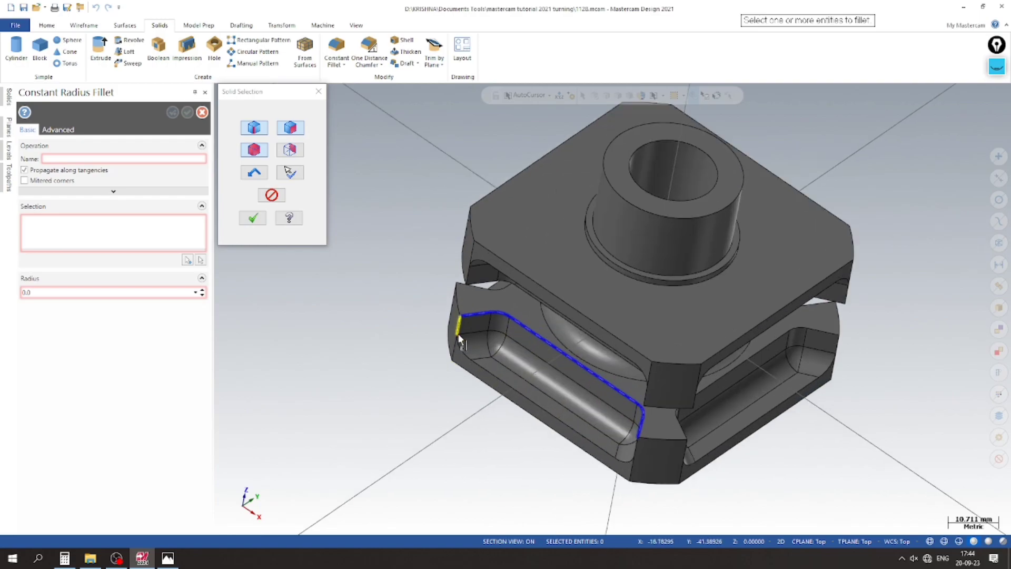
{"action": "left_click", "coordinate": [463, 358]}
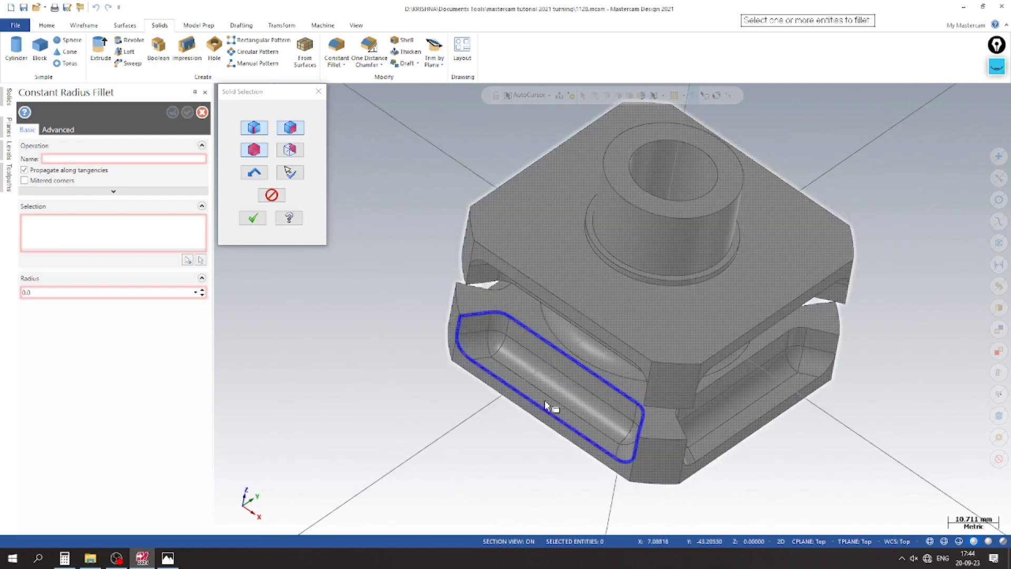
{"action": "left_click", "coordinate": [253, 220]}
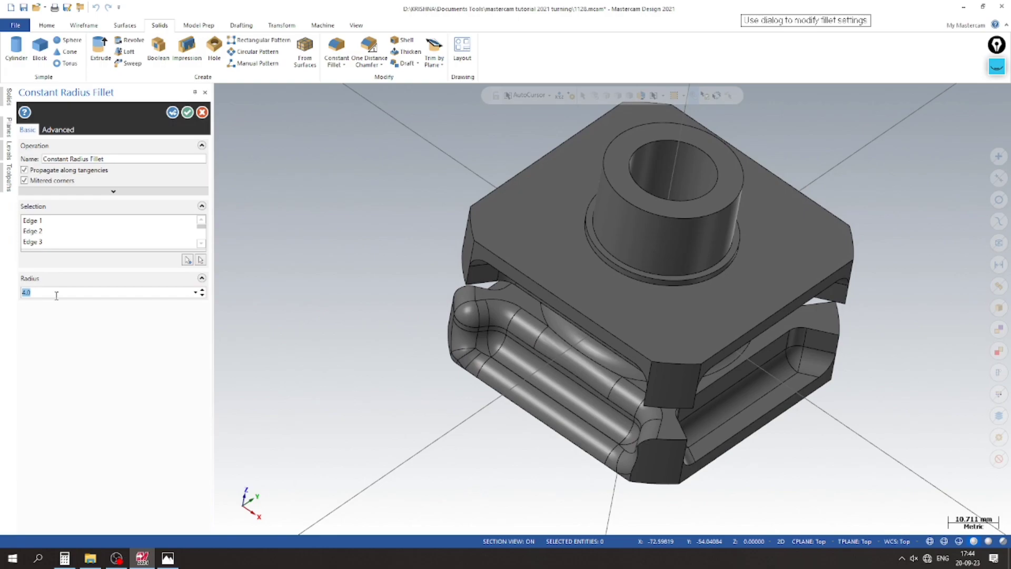
{"action": "key", "text": "Return"}
Switch to Photos to check the pocket rim radius on drawing 1128, and return to Mastercam.
{"action": "mouse_move", "coordinate": [386, 328]}
{"action": "middle_mouse_down"}
{"action": "mouse_move", "coordinate": [388, 349]}
{"action": "mouse_move", "coordinate": [408, 316]}
{"action": "mouse_move", "coordinate": [426, 319]}
{"action": "mouse_move", "coordinate": [465, 285]}
{"action": "mouse_move", "coordinate": [388, 318]}
{"action": "middle_mouse_up"}
{"action": "scroll", "coordinate": [444, 227], "scroll_direction": "up", "scroll_amount": 2}
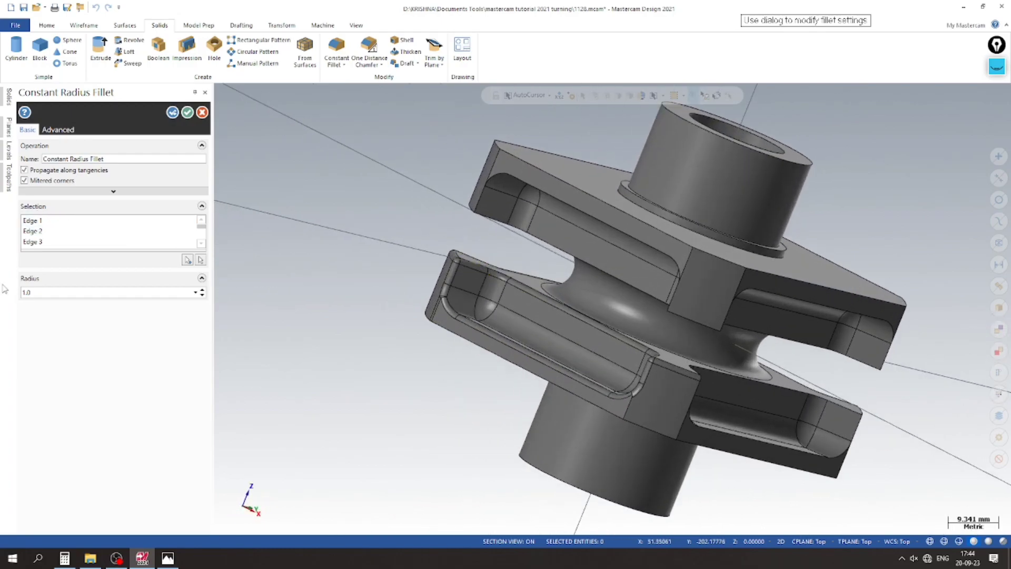
{"action": "left_click", "coordinate": [168, 558]}
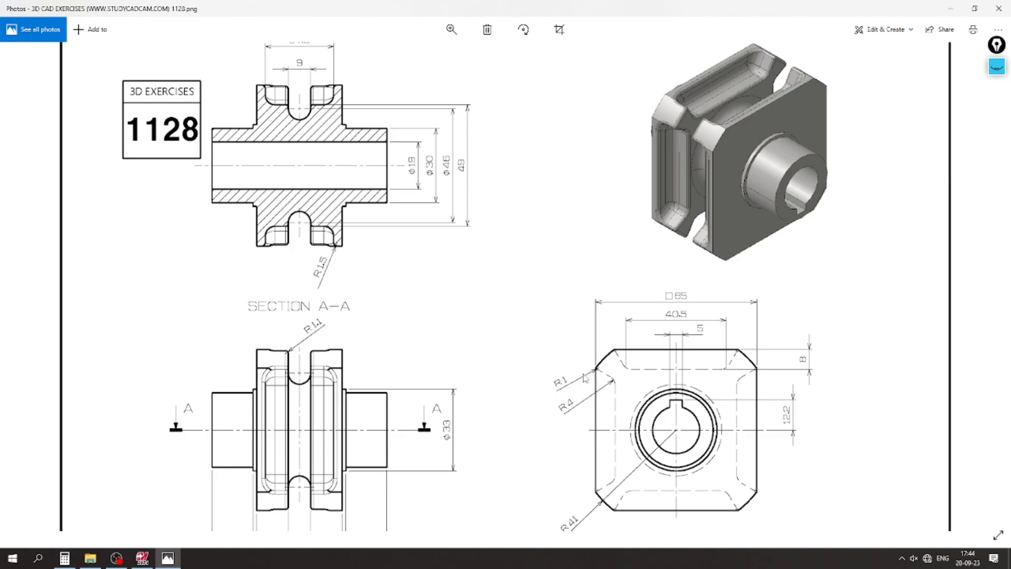
{"action": "left_click", "coordinate": [142, 558]}
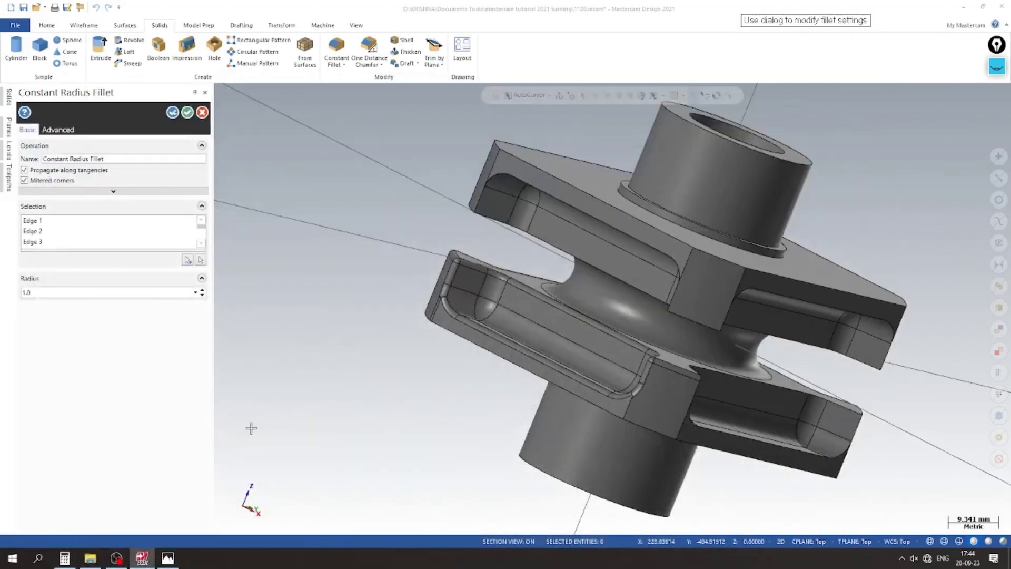
Fillet the complete outer rim of the matching upper-flange pocket on the same side with radius 1.
{"action": "scroll", "coordinate": [434, 238], "scroll_direction": "up", "scroll_amount": 1}
{"action": "scroll", "coordinate": [361, 278], "scroll_direction": "down", "scroll_amount": 1}
{"action": "middle_click_drag", "start_coordinate": [361, 278], "coordinate": [384, 261]}
{"action": "left_click", "coordinate": [172, 112]}
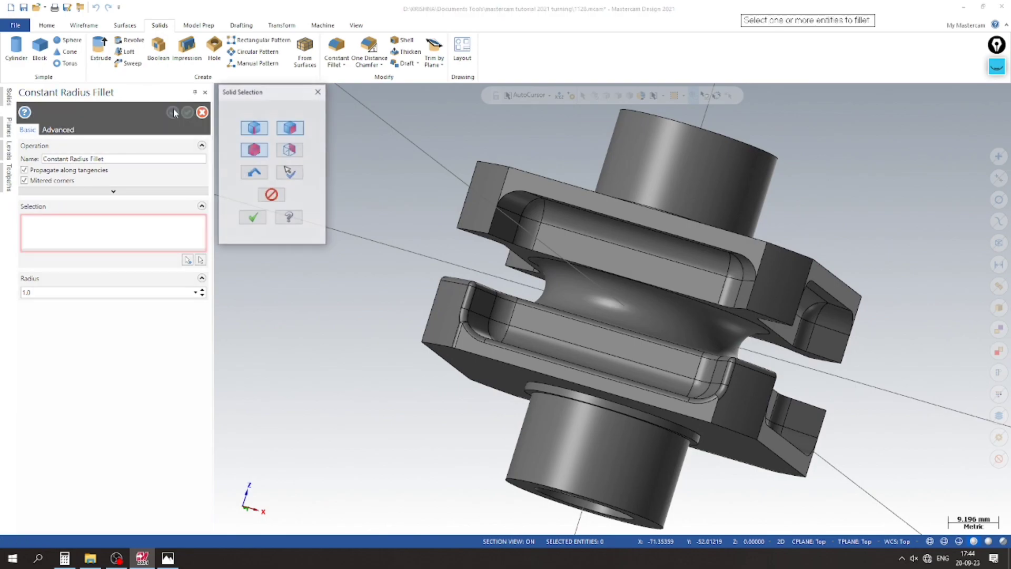
{"action": "left_click", "coordinate": [514, 190]}
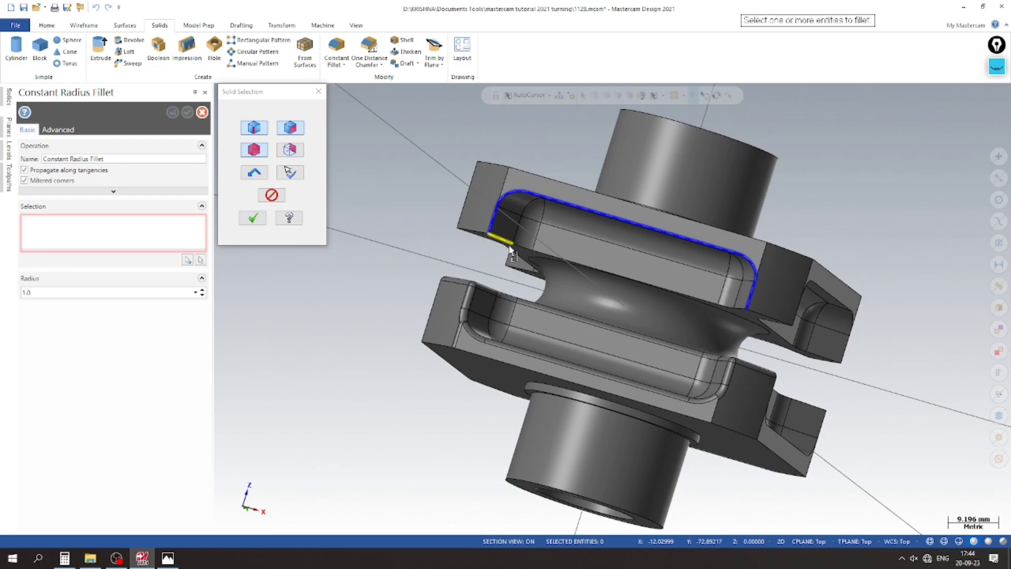
{"action": "middle_click_drag", "start_coordinate": [503, 245], "coordinate": [368, 227]}
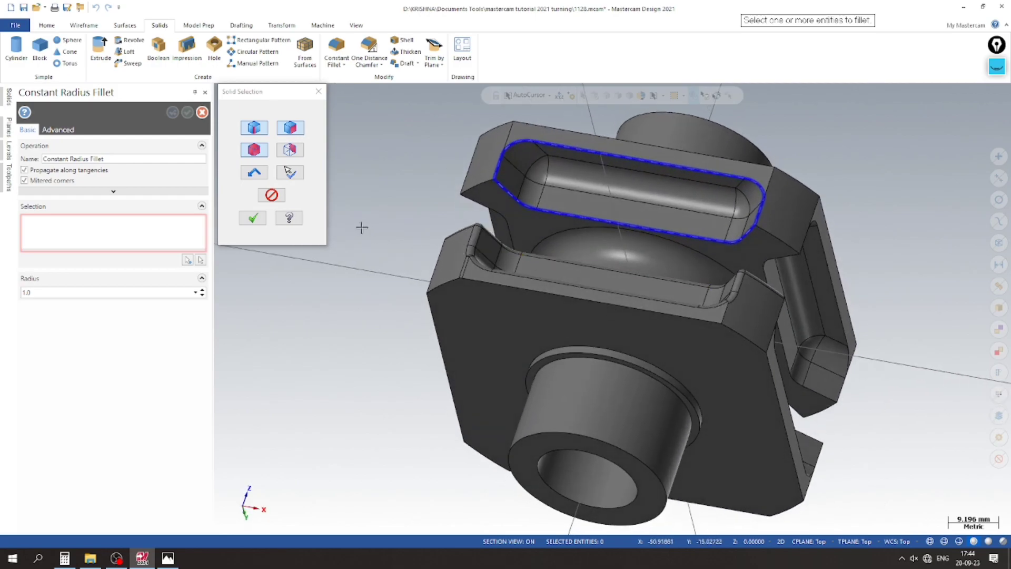
{"action": "left_click", "coordinate": [261, 218]}
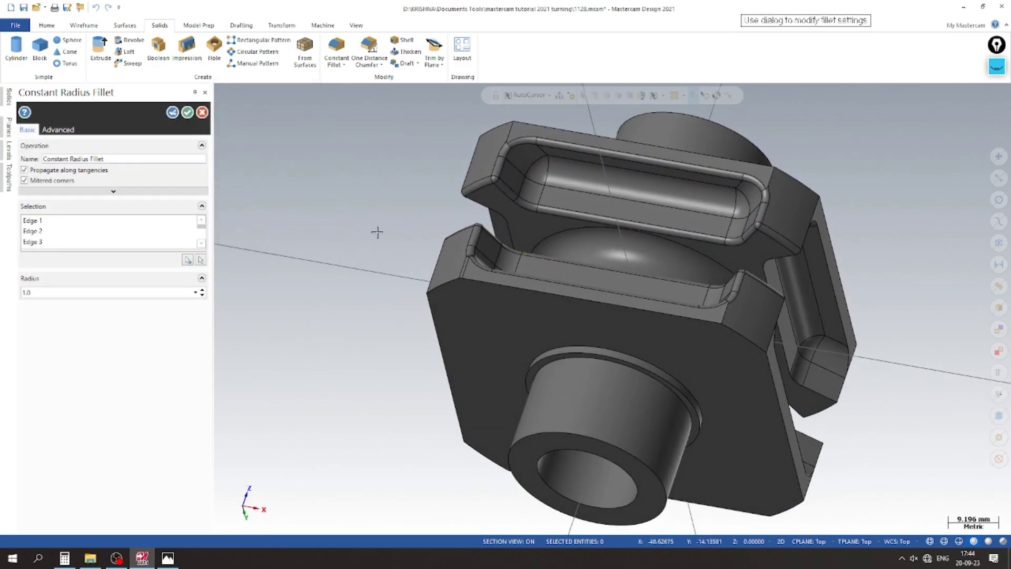
{"action": "scroll", "coordinate": [377, 232], "scroll_direction": "down", "scroll_amount": 2}
{"action": "key", "text": "Return"}
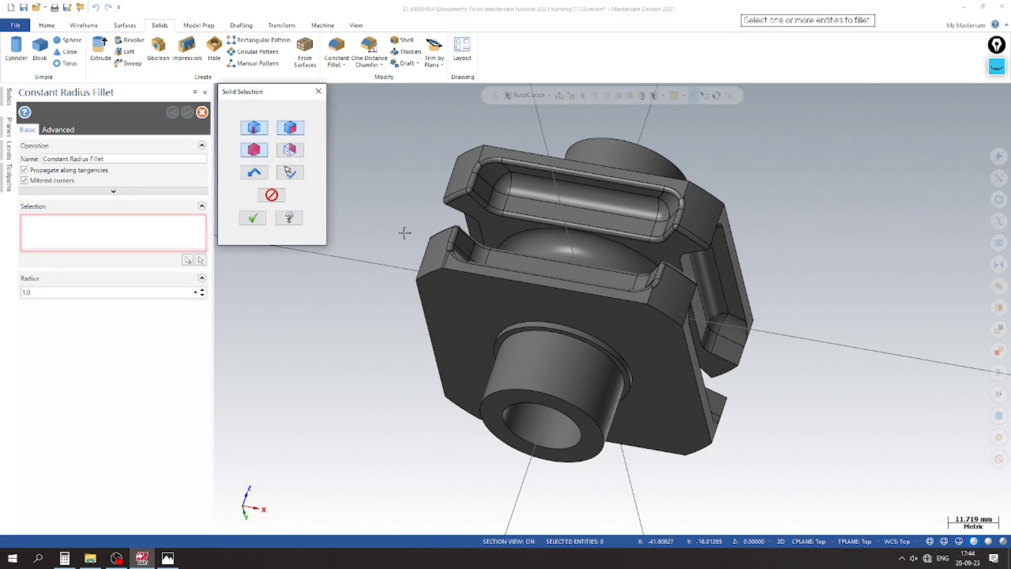
Fillet the outer pocket rims in both flanges on a second side with radius 1.
{"action": "scroll", "coordinate": [409, 212], "scroll_direction": "down", "scroll_amount": 2}
{"action": "middle_click_drag", "start_coordinate": [594, 285], "coordinate": [455, 205]}
{"action": "scroll", "coordinate": [482, 244], "scroll_direction": "down", "scroll_amount": 2}
{"action": "middle_click_drag", "start_coordinate": [838, 315], "coordinate": [671, 273]}
{"action": "scroll", "coordinate": [635, 267], "scroll_direction": "up", "scroll_amount": 3}
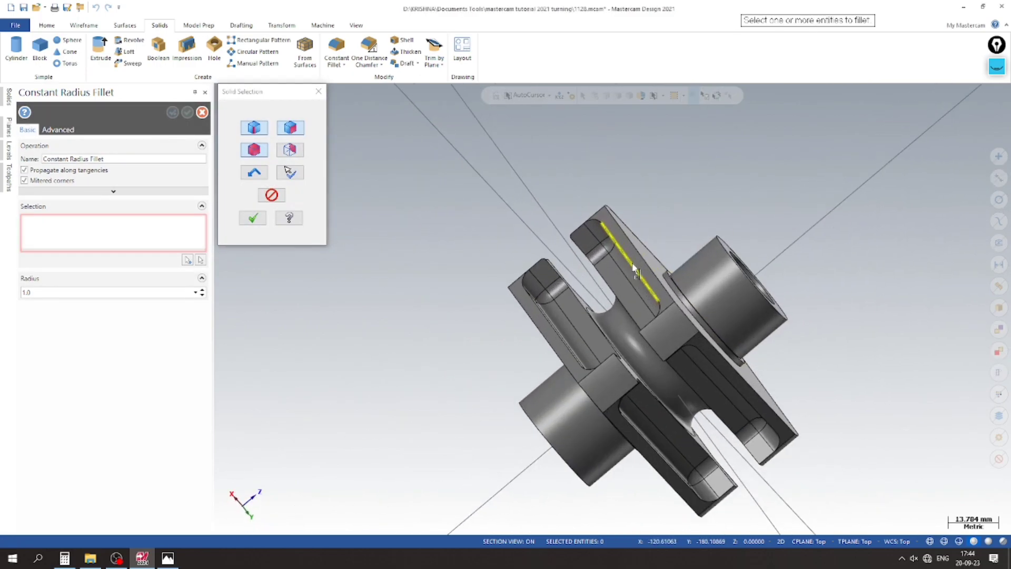
{"action": "left_click", "coordinate": [634, 268]}
{"action": "middle_click_drag", "start_coordinate": [447, 286], "coordinate": [417, 356]}
{"action": "left_click", "coordinate": [533, 345]}
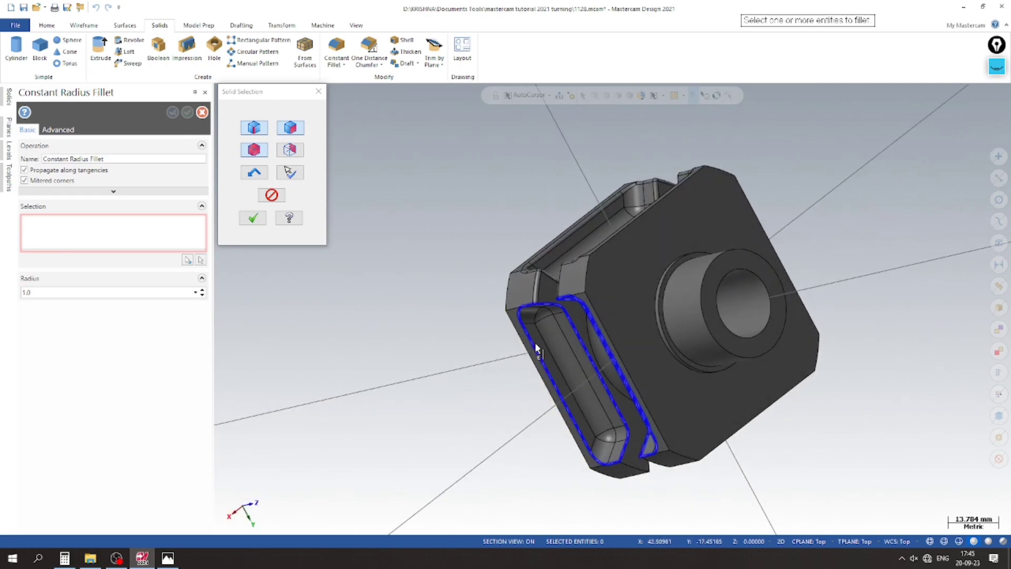
{"action": "left_click", "coordinate": [252, 217]}
{"action": "middle_click_drag", "start_coordinate": [361, 340], "coordinate": [377, 282]}
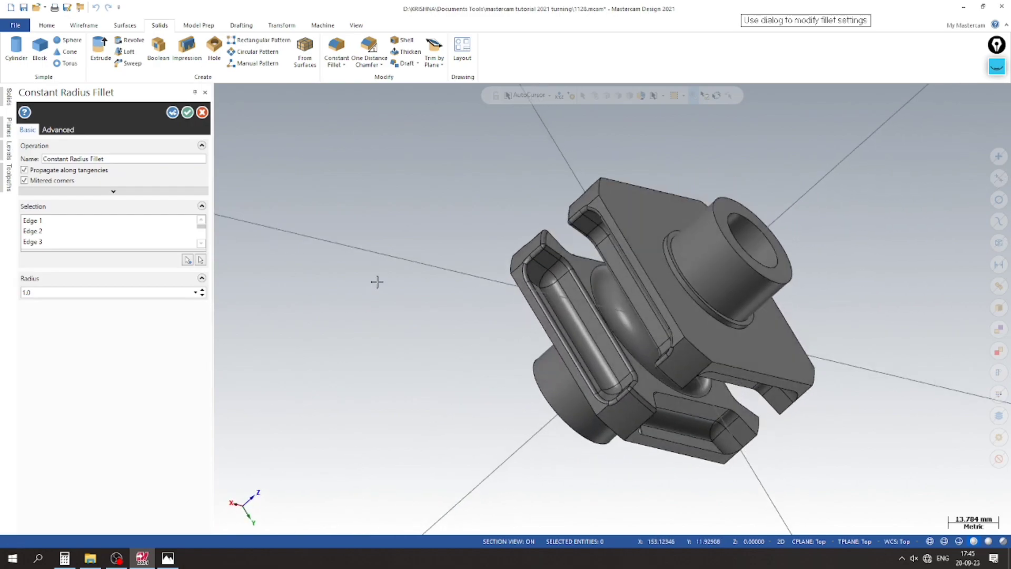
{"action": "left_click", "coordinate": [172, 112]}
Fillet the outer pocket rims in both flanges on the third side with radius 1.
{"action": "scroll", "coordinate": [387, 354], "scroll_direction": "down", "scroll_amount": 3}
{"action": "middle_click_drag", "start_coordinate": [479, 443], "coordinate": [396, 326]}
{"action": "left_click", "coordinate": [529, 282]}
{"action": "middle_click_drag", "start_coordinate": [464, 292], "coordinate": [367, 362]}
{"action": "scroll", "coordinate": [398, 320], "scroll_direction": "up", "scroll_amount": 3}
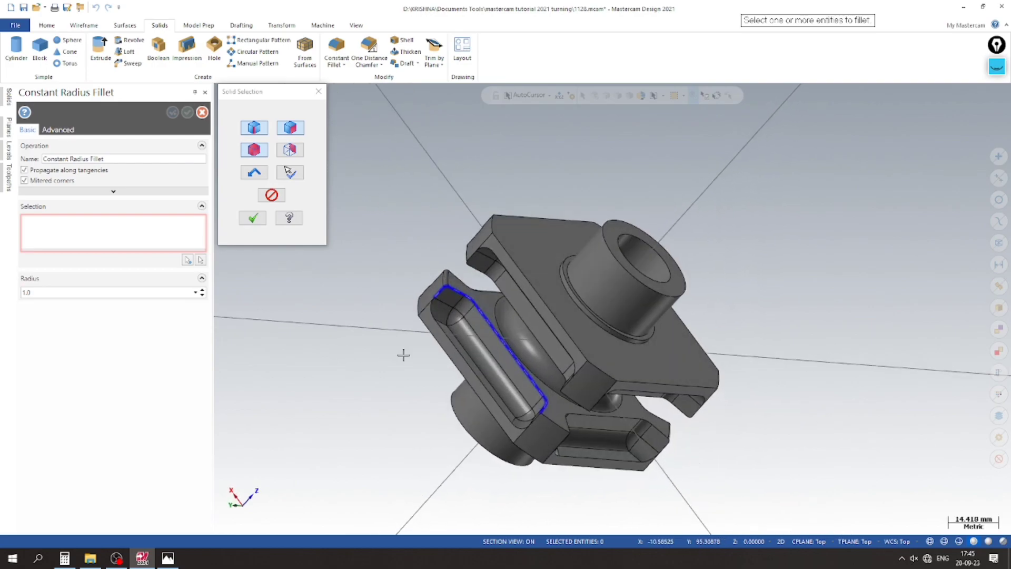
{"action": "left_click", "coordinate": [431, 310]}
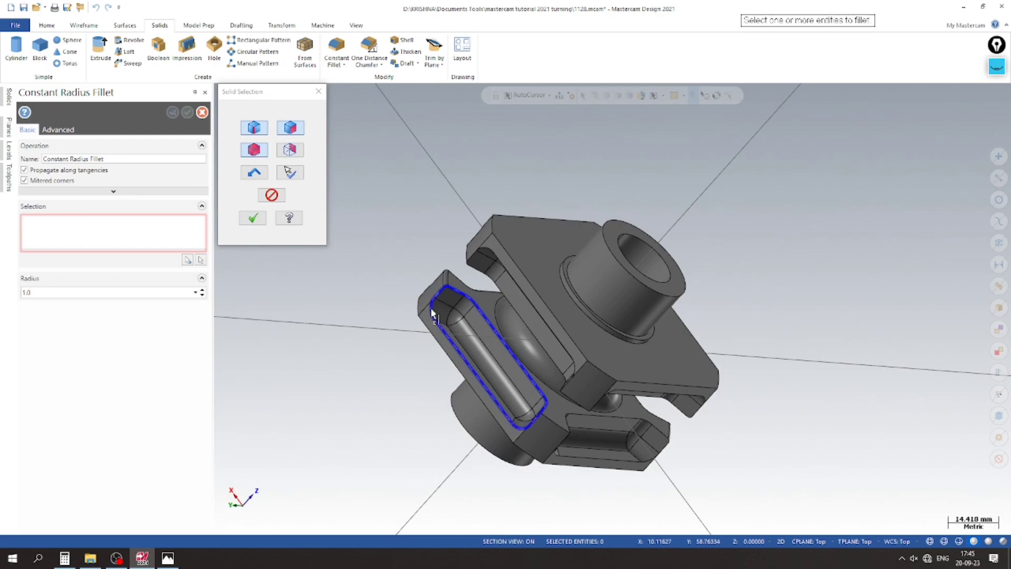
{"action": "middle_click_drag", "start_coordinate": [393, 259], "coordinate": [345, 321]}
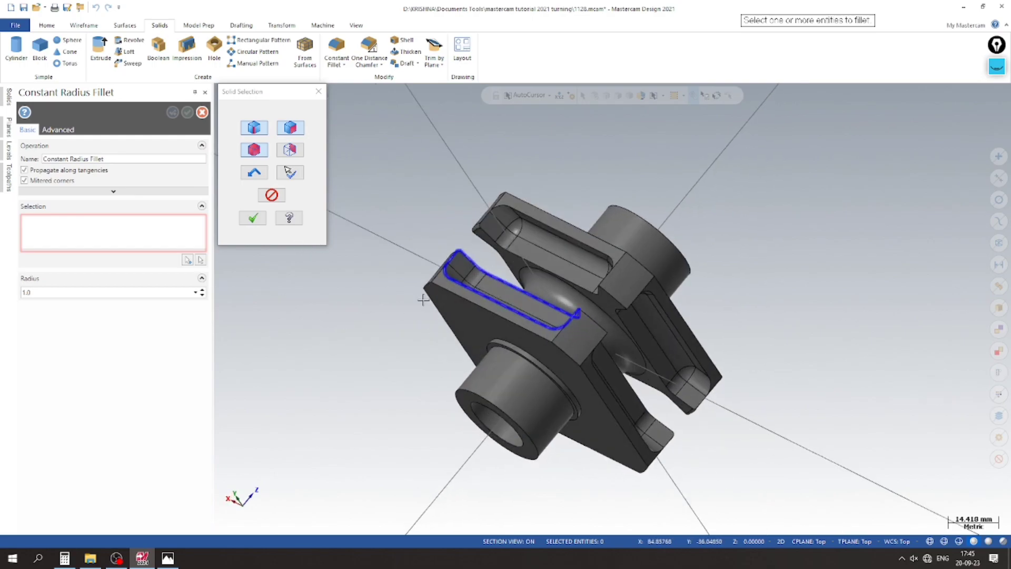
{"action": "left_click", "coordinate": [516, 253]}
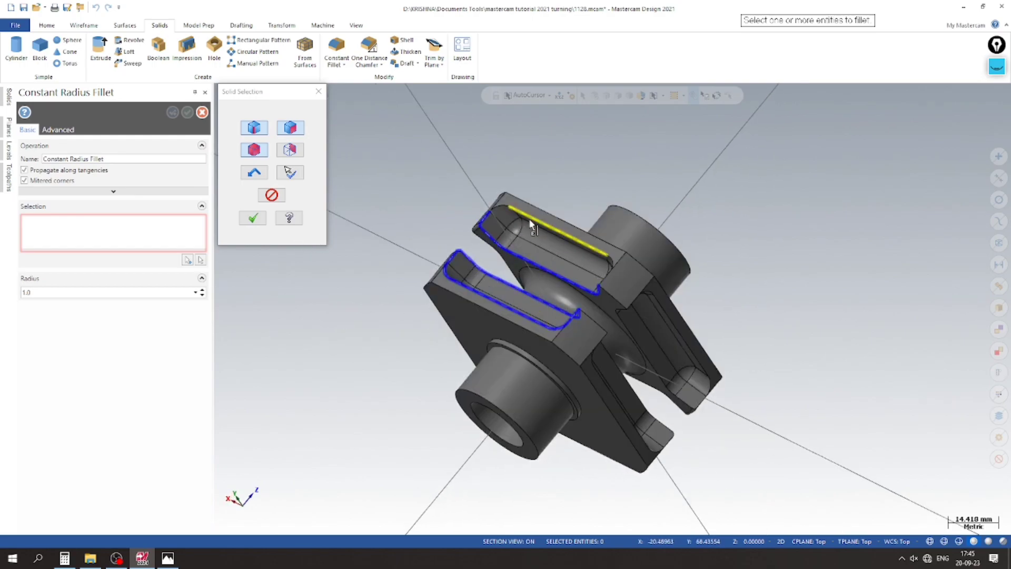
{"action": "left_click", "coordinate": [253, 218]}
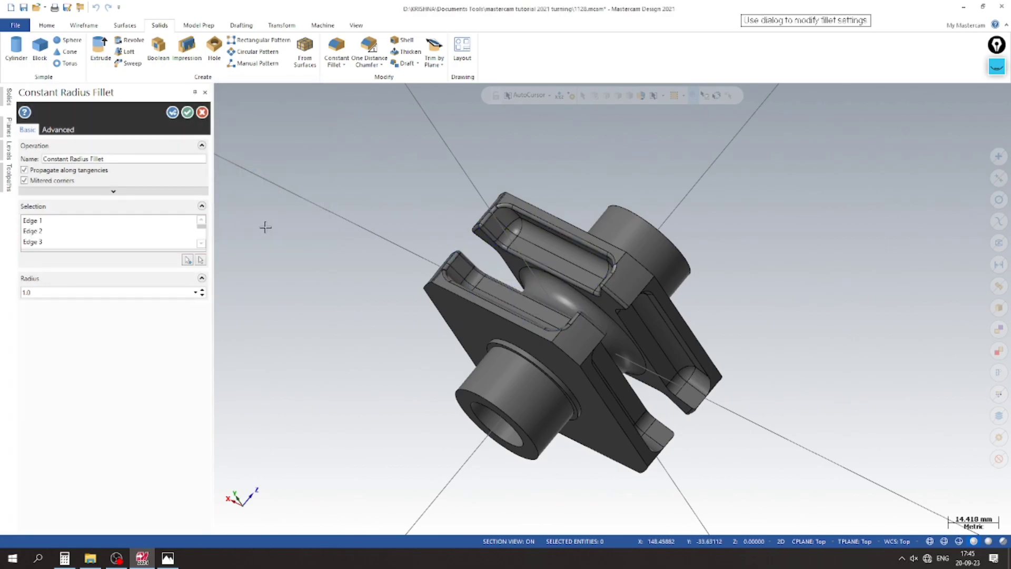
{"action": "middle_click_drag", "start_coordinate": [348, 405], "coordinate": [216, 245]}
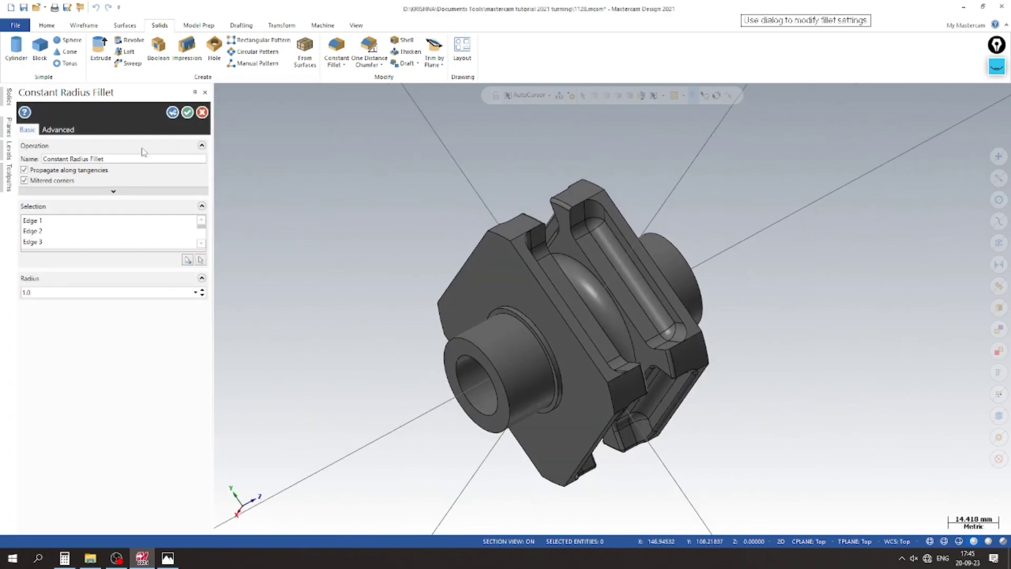
{"action": "left_click", "coordinate": [172, 111]}
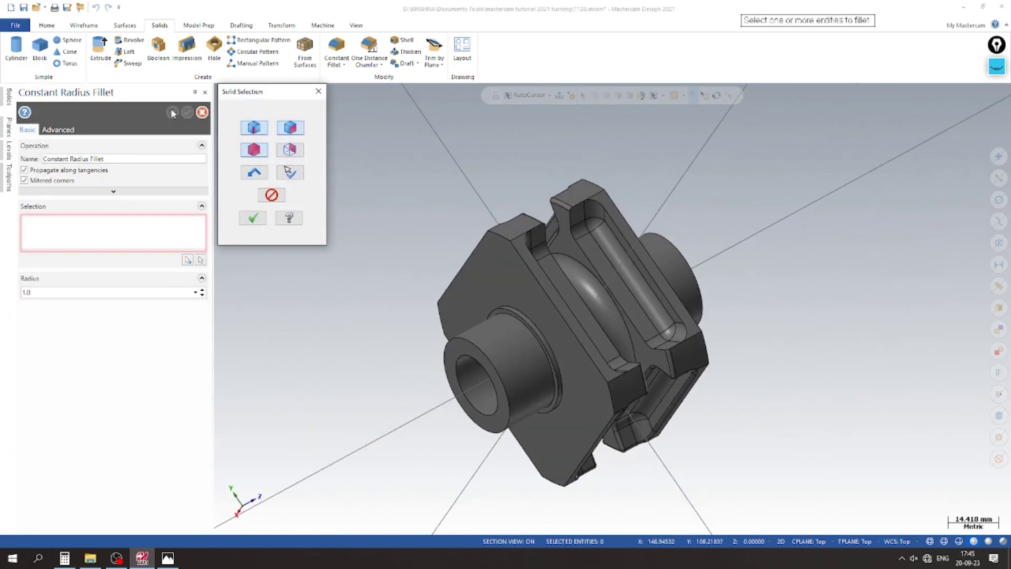
Fillet the outer pocket rims in both flanges on the fourth side with radius 1, and save the file.
{"action": "left_click", "coordinate": [596, 198]}
{"action": "middle_click_drag", "start_coordinate": [420, 263], "coordinate": [562, 303]}
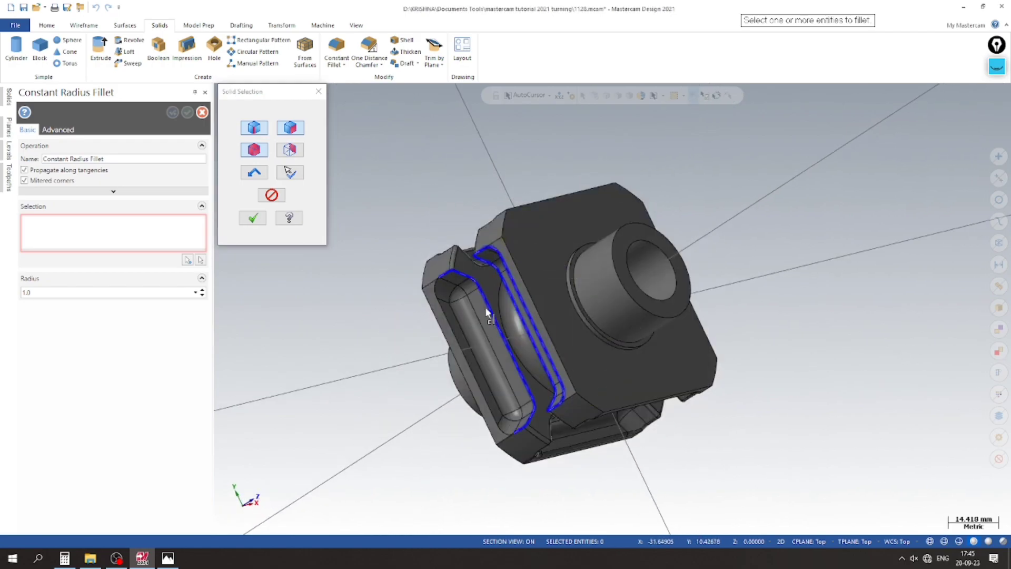
{"action": "left_click", "coordinate": [432, 308]}
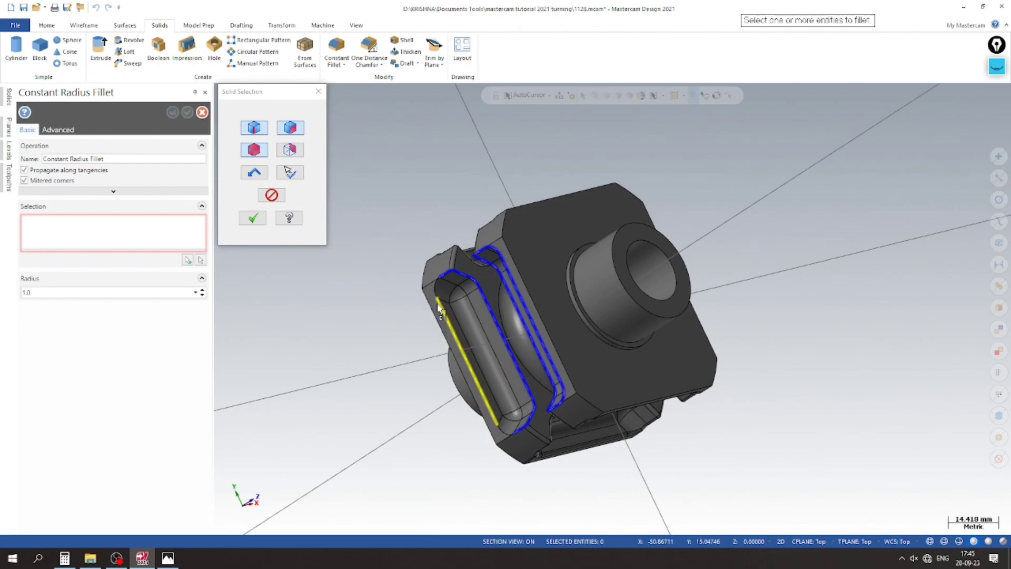
{"action": "left_click", "coordinate": [254, 218]}
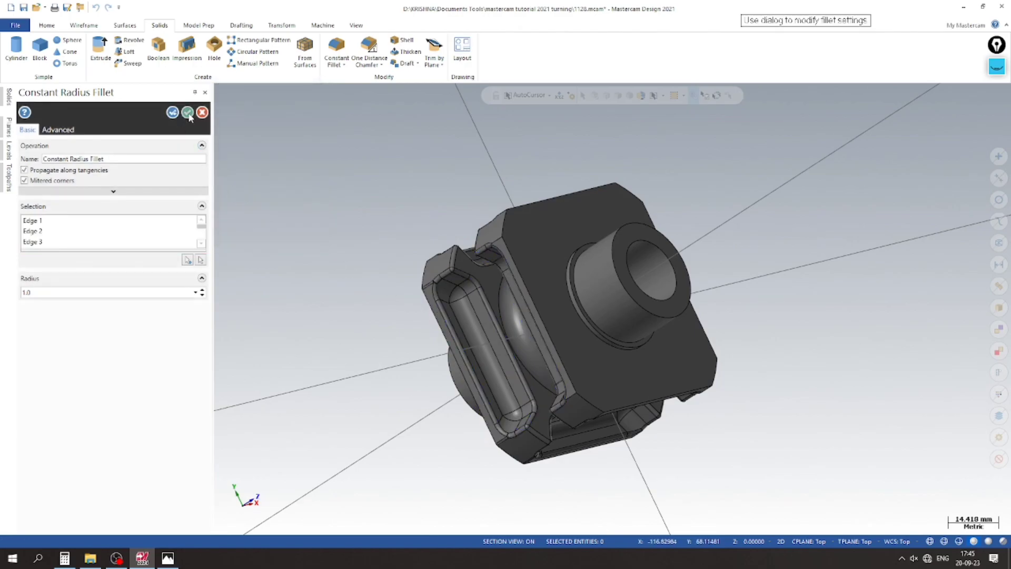
{"action": "left_click", "coordinate": [188, 113]}
{"action": "middle_click_drag", "start_coordinate": [276, 351], "coordinate": [210, 294]}
{"action": "left_click", "coordinate": [23, 7]}
Set the construction plane on the flat end face of the hub with Quick Cplane, and orient the part to the Top view.
{"action": "right_click", "coordinate": [309, 239]}
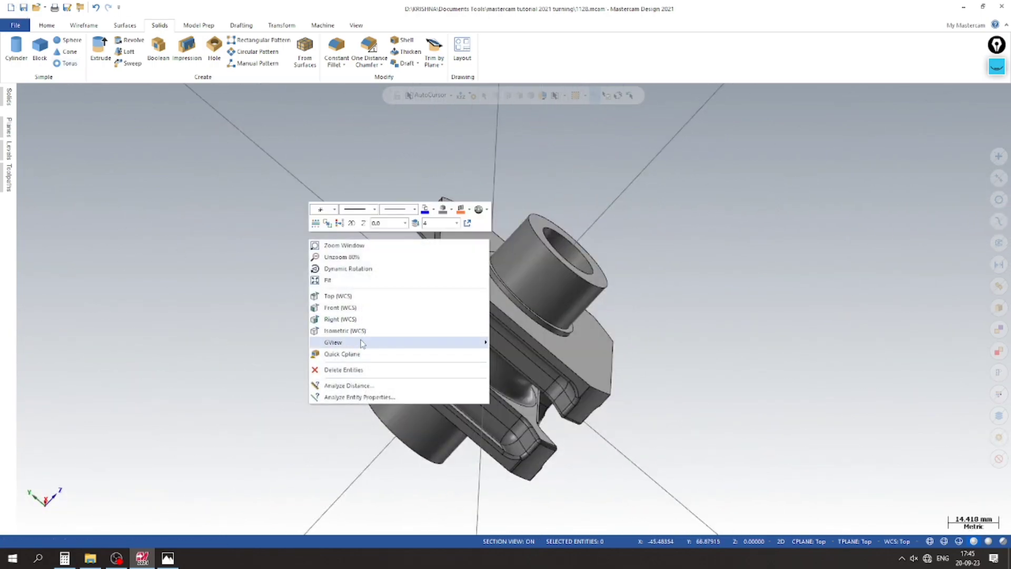
{"action": "left_click", "coordinate": [344, 330]}
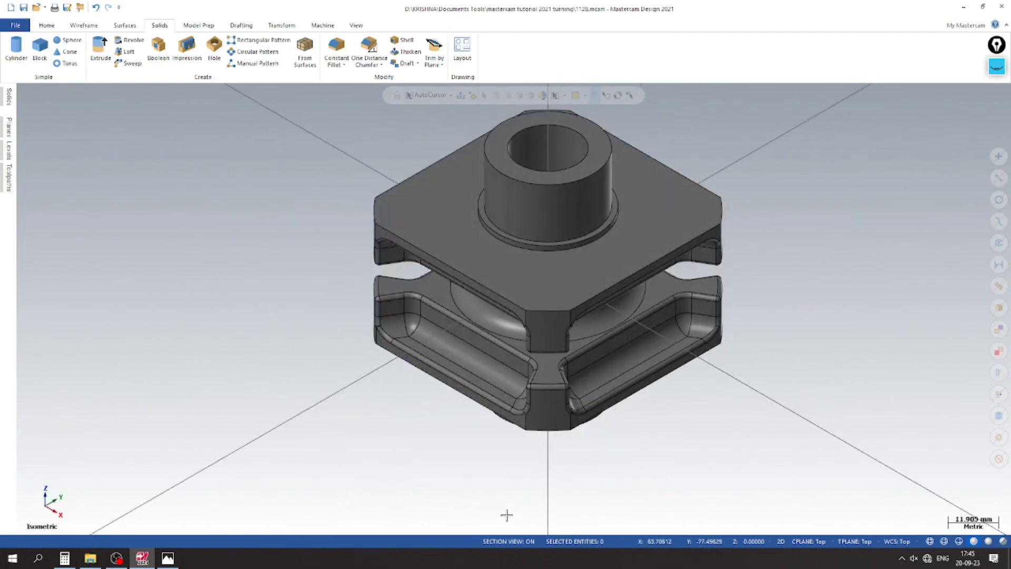
{"action": "mouse_move", "coordinate": [349, 345]}
{"action": "middle_mouse_down"}
{"action": "mouse_move", "coordinate": [277, 392]}
{"action": "mouse_move", "coordinate": [319, 265]}
{"action": "mouse_move", "coordinate": [287, 307]}
{"action": "mouse_move", "coordinate": [309, 449]}
{"action": "mouse_move", "coordinate": [286, 295]}
{"action": "mouse_move", "coordinate": [276, 373]}
{"action": "mouse_move", "coordinate": [255, 289]}
{"action": "middle_mouse_up"}
{"action": "right_click", "coordinate": [259, 264]}
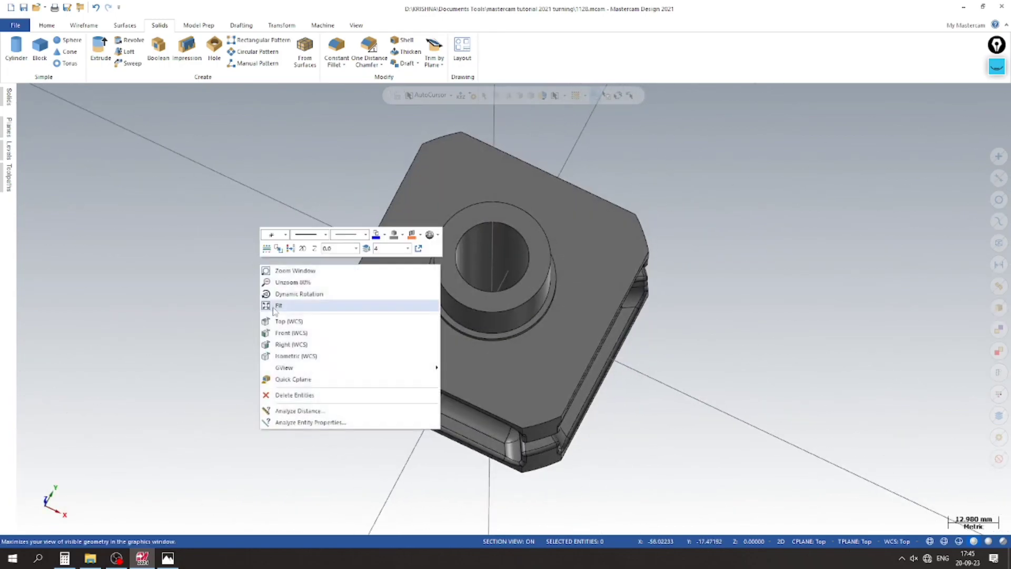
{"action": "left_click", "coordinate": [305, 384]}
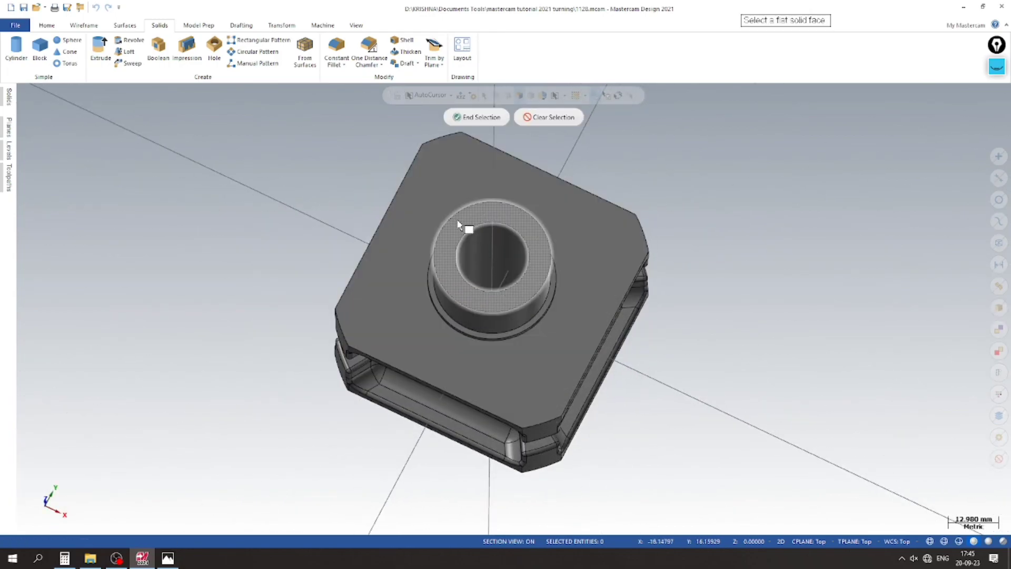
{"action": "left_click", "coordinate": [461, 224]}
{"action": "right_click", "coordinate": [221, 182]}
{"action": "left_click", "coordinate": [250, 228]}
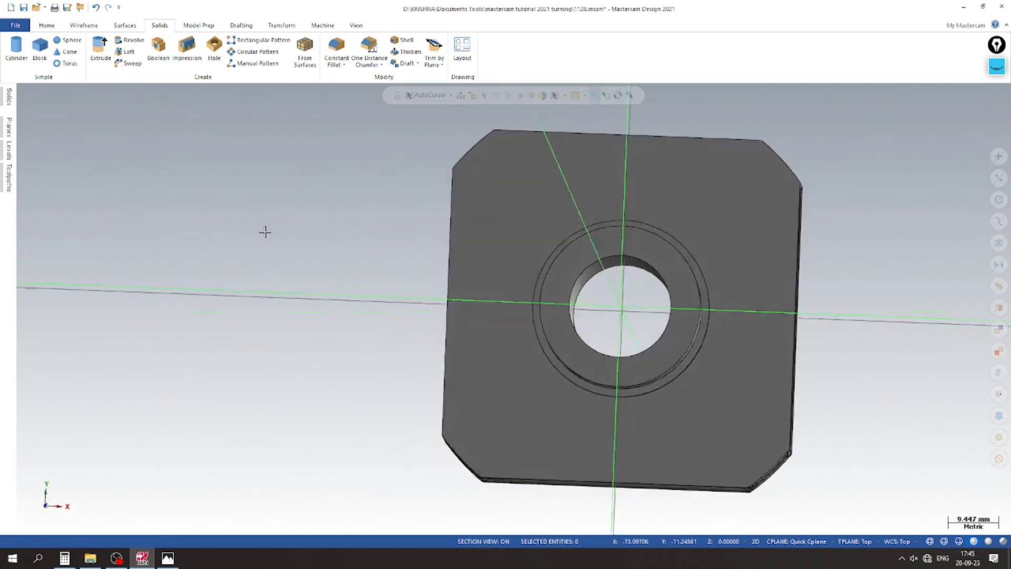
Switch to Photos to examine the keyway's width and height dimensions on drawing 1128, and return to Mastercam.
{"action": "left_click", "coordinate": [167, 557]}
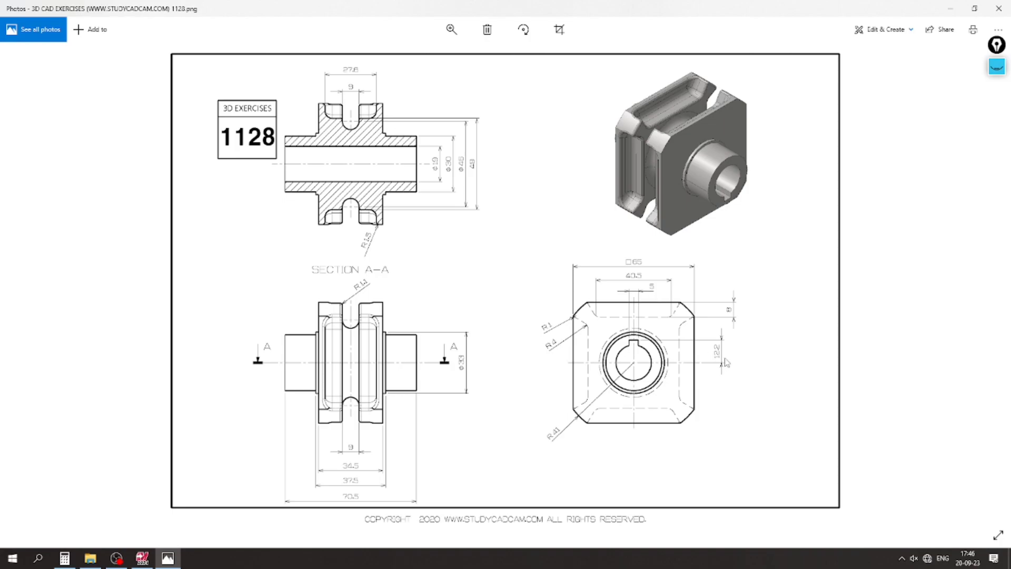
{"action": "scroll", "coordinate": [732, 353], "scroll_direction": "up", "scroll_amount": 2}
{"action": "scroll", "coordinate": [737, 347], "scroll_direction": "up", "scroll_amount": 3}
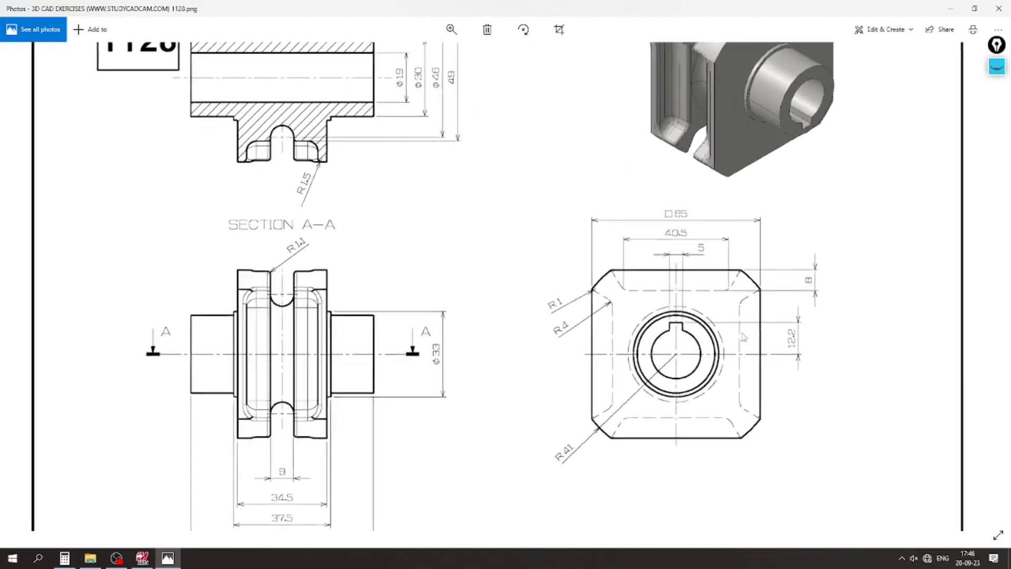
{"action": "scroll", "coordinate": [743, 337], "scroll_direction": "up", "scroll_amount": 2}
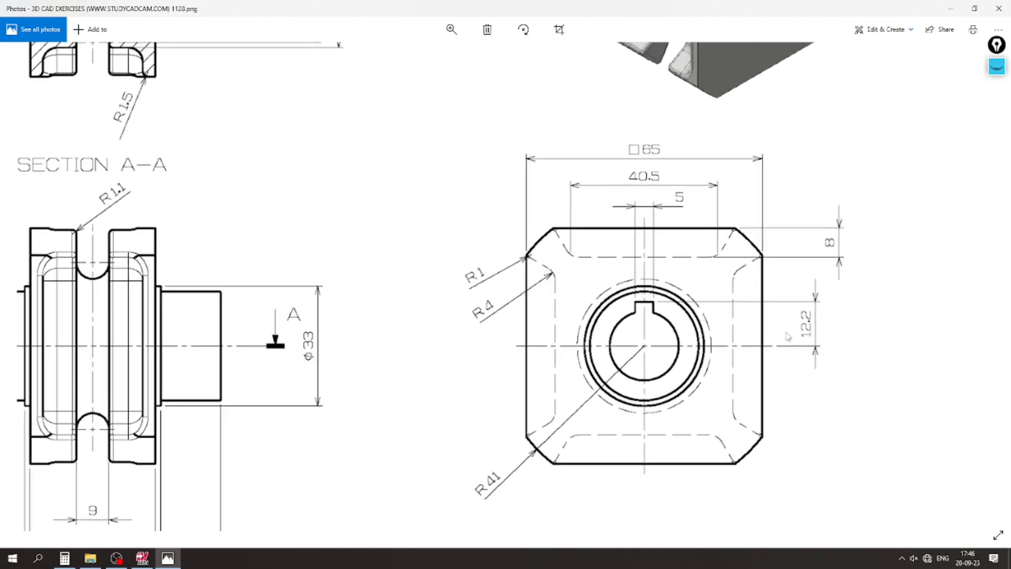
{"action": "scroll", "coordinate": [788, 337], "scroll_direction": "down", "scroll_amount": 1}
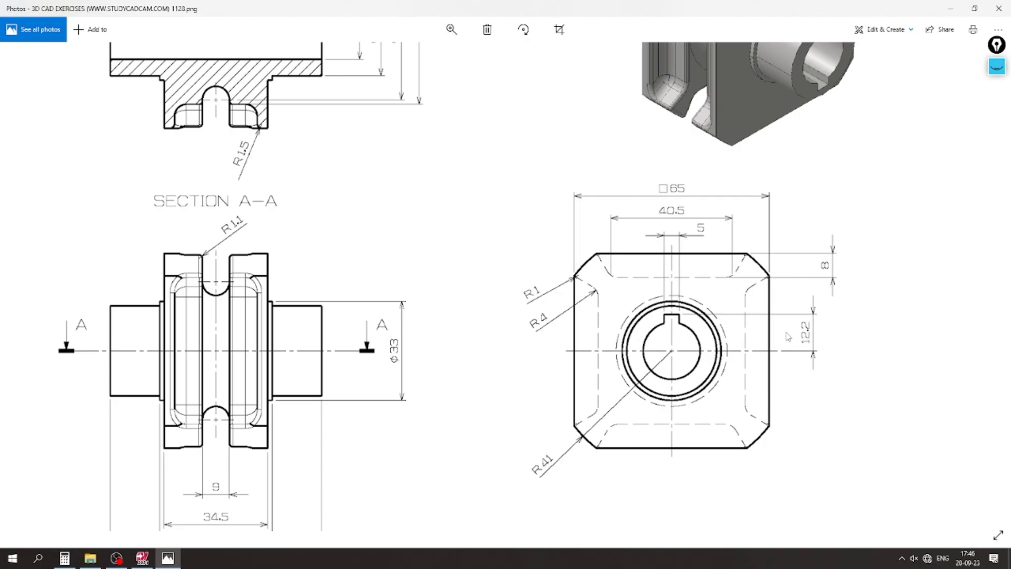
{"action": "scroll", "coordinate": [788, 337], "scroll_direction": "up", "scroll_amount": 1}
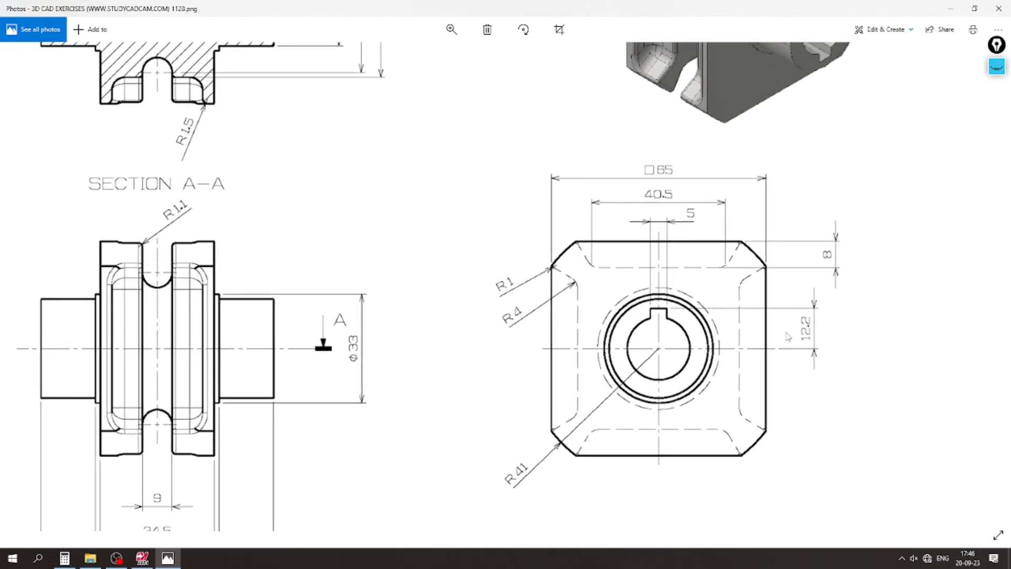
{"action": "scroll", "coordinate": [788, 337], "scroll_direction": "up", "scroll_amount": 1}
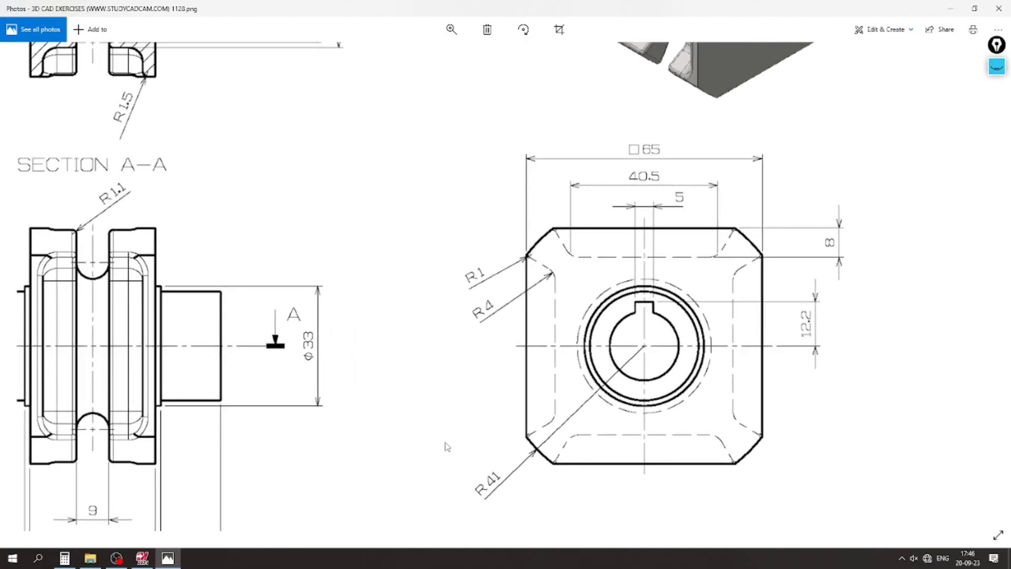
{"action": "left_click", "coordinate": [143, 552]}
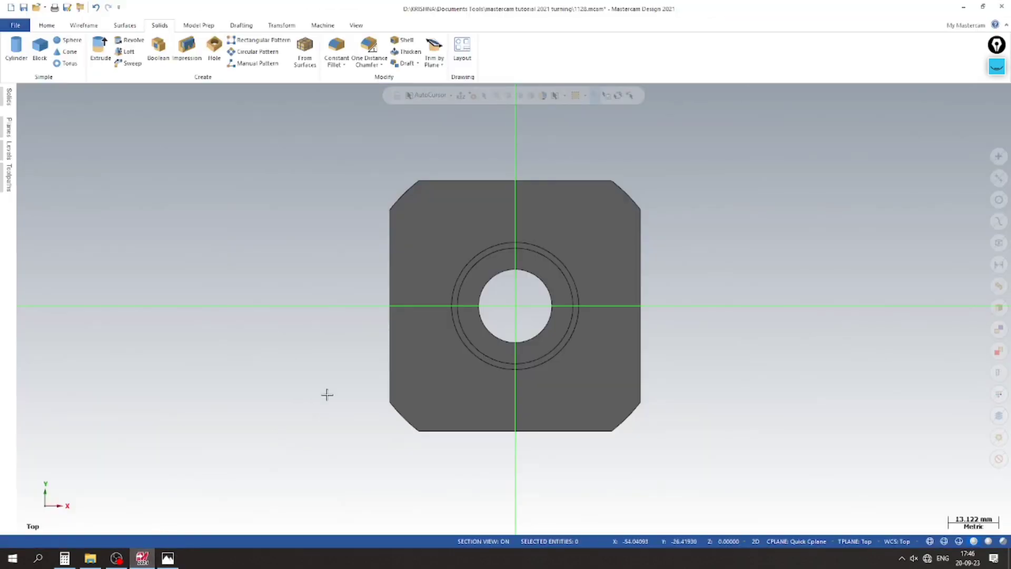
Draw a vertical line 12.2 long from the bore centre upward at 90 degrees to locate the keyway's top edge.
{"action": "left_click", "coordinate": [84, 25]}
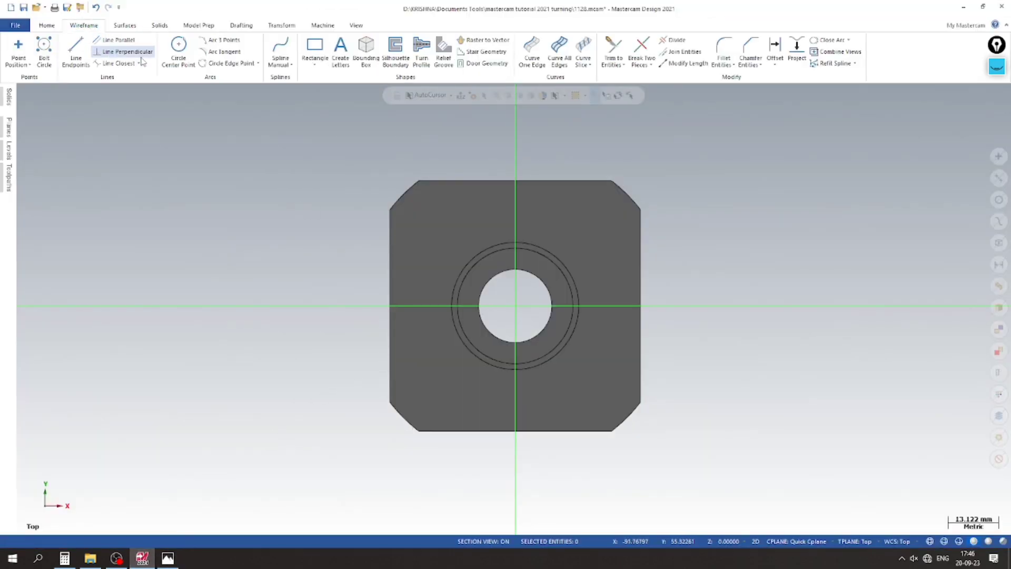
{"action": "left_click", "coordinate": [76, 51]}
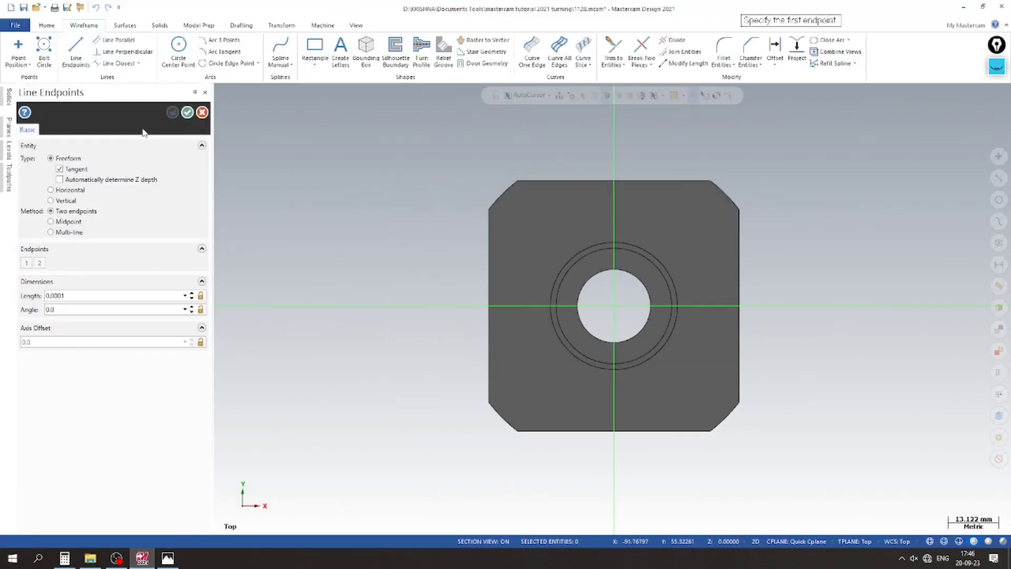
{"action": "left_click", "coordinate": [614, 305]}
{"action": "left_click", "coordinate": [614, 279]}
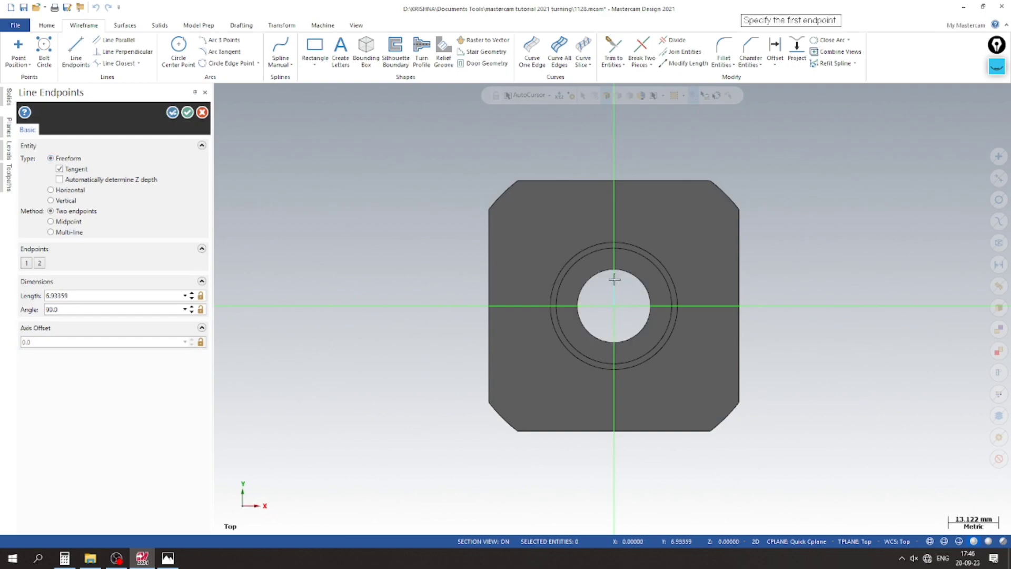
{"action": "left_click", "coordinate": [92, 296]}
{"action": "type", "text": "12.2"}
{"action": "key", "text": "Return"}
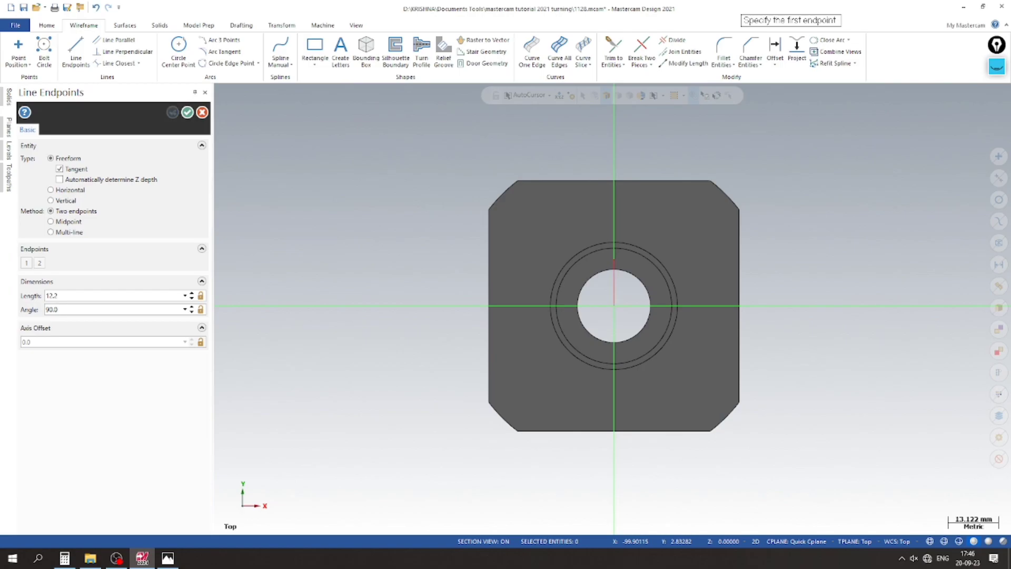
{"action": "left_click", "coordinate": [187, 112]}
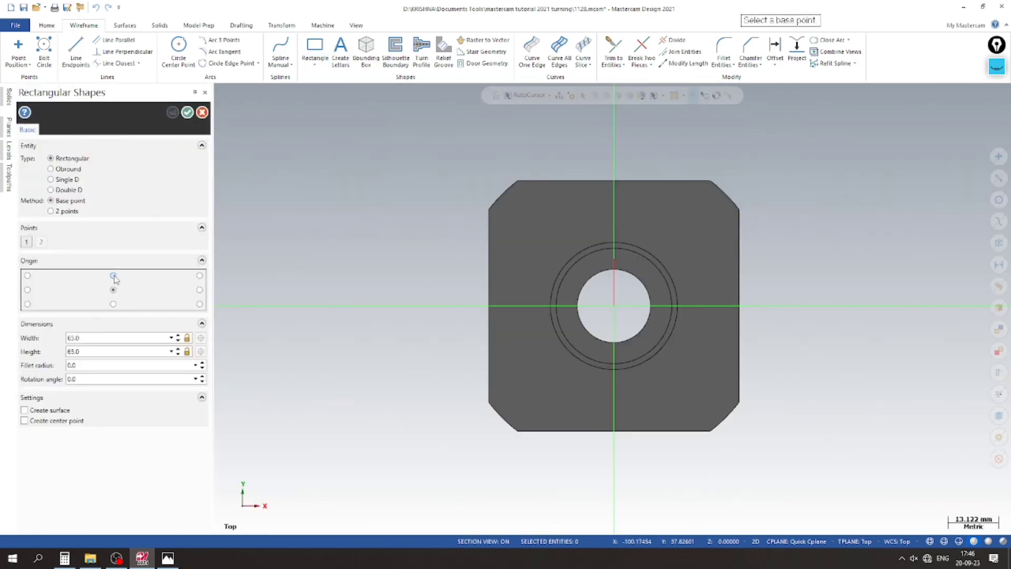
{"action": "left_click", "coordinate": [613, 258]}
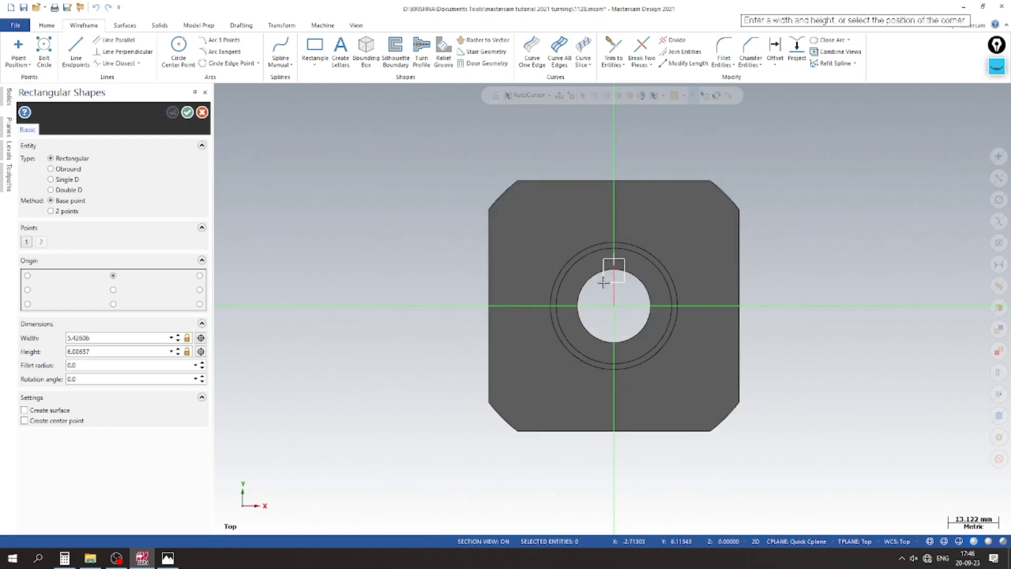
{"action": "scroll", "coordinate": [603, 283], "scroll_direction": "up", "scroll_amount": 3}
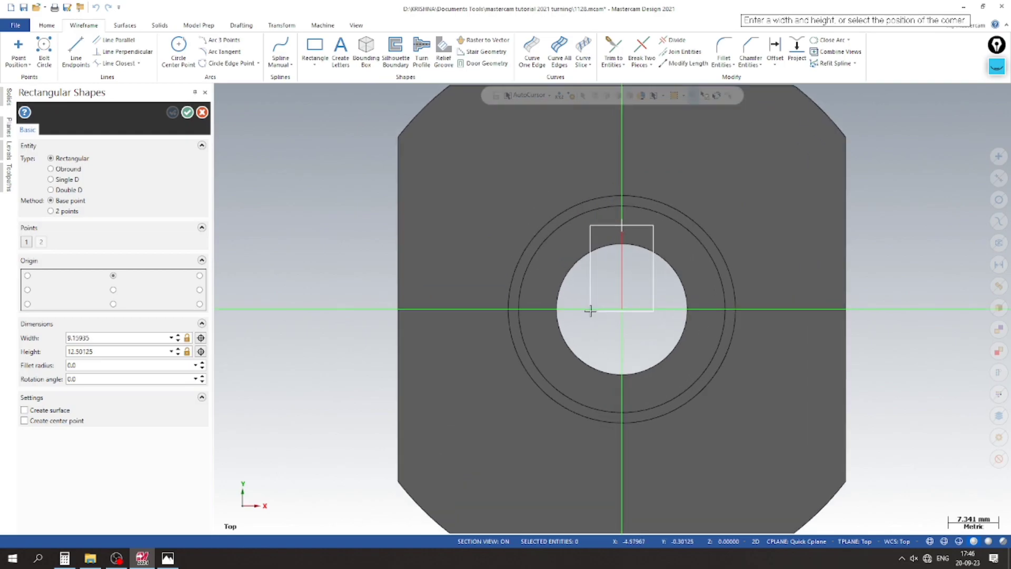
{"action": "key", "text": "Escape"}
{"action": "left_click", "coordinate": [521, 231]}
Draw a rectangle 5 wide and 4 high for the keyway, with its top midpoint on the upper end of the vertical line.
{"action": "left_click", "coordinate": [315, 64]}
{"action": "left_click", "coordinate": [337, 85]}
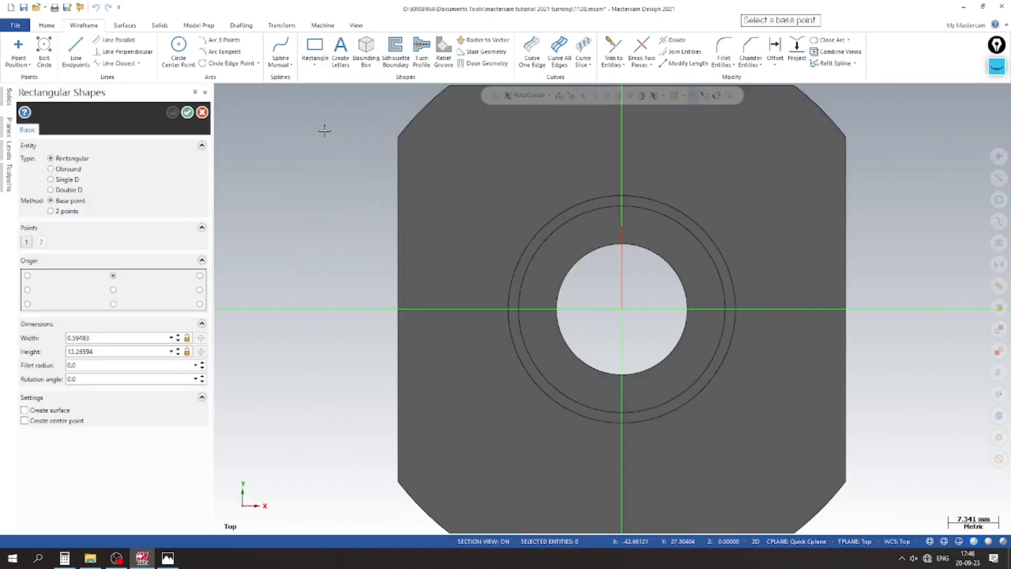
{"action": "left_click", "coordinate": [621, 226]}
{"action": "left_click", "coordinate": [604, 262]}
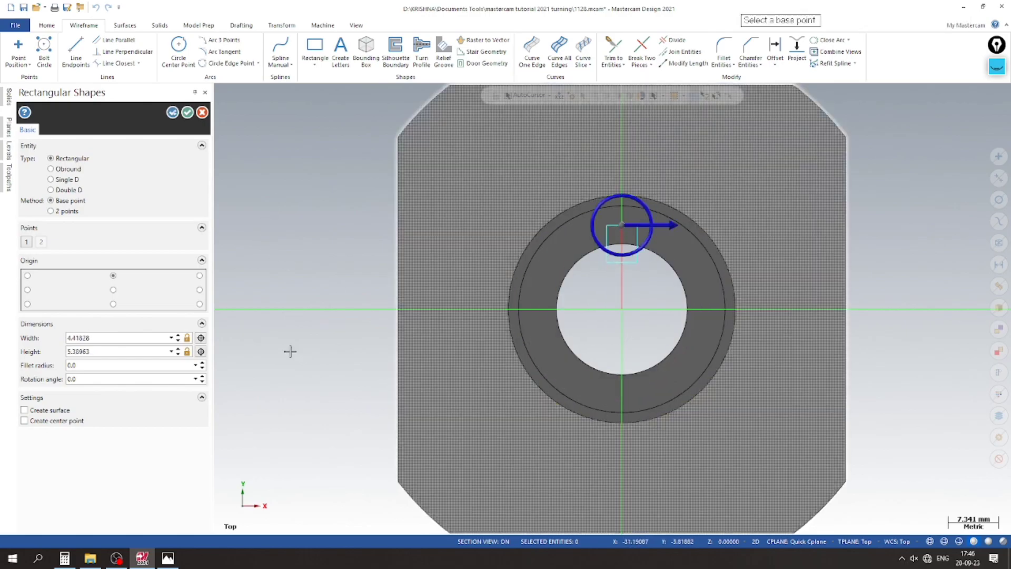
{"action": "left_click", "coordinate": [108, 337]}
{"action": "type", "text": "5"}
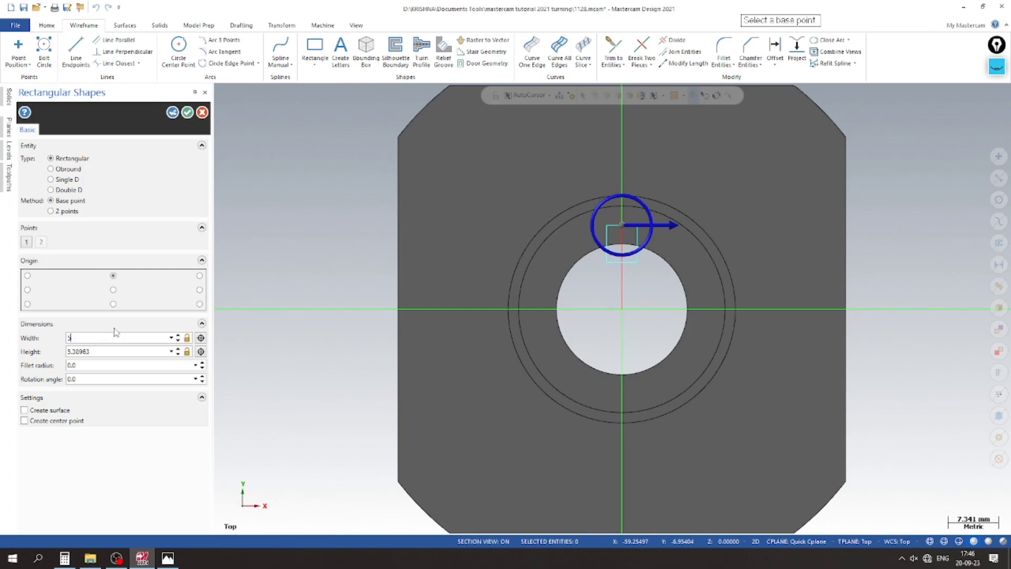
{"action": "left_click", "coordinate": [104, 350]}
{"action": "type", "text": "10.0"}
{"action": "left_click", "coordinate": [178, 355]}
{"action": "scroll", "coordinate": [654, 286], "scroll_direction": "up", "scroll_amount": 3}
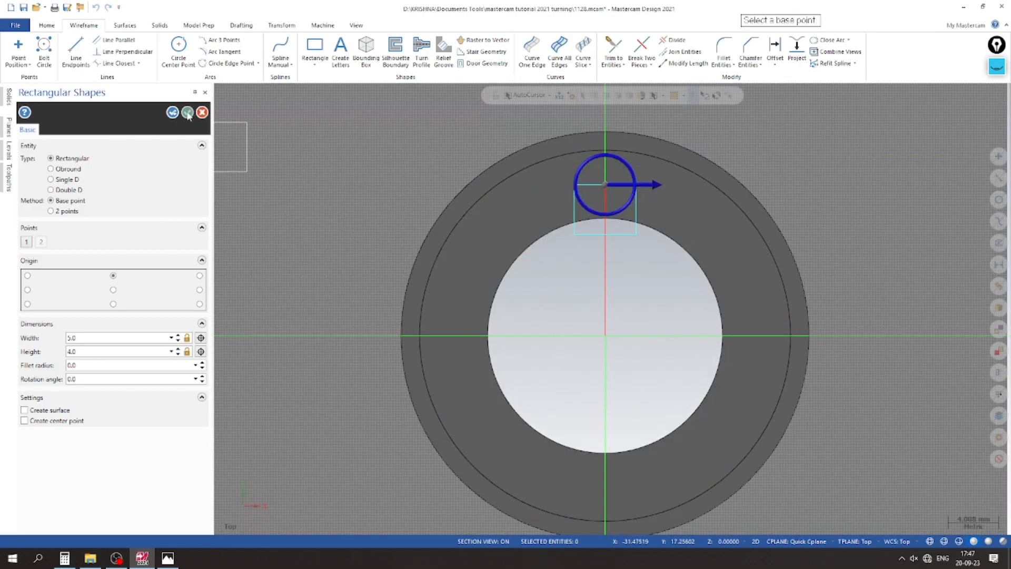
{"action": "left_click", "coordinate": [188, 116]}
Delete the vertical 12.2 construction line above the bore centre.
{"action": "left_click", "coordinate": [509, 295]}
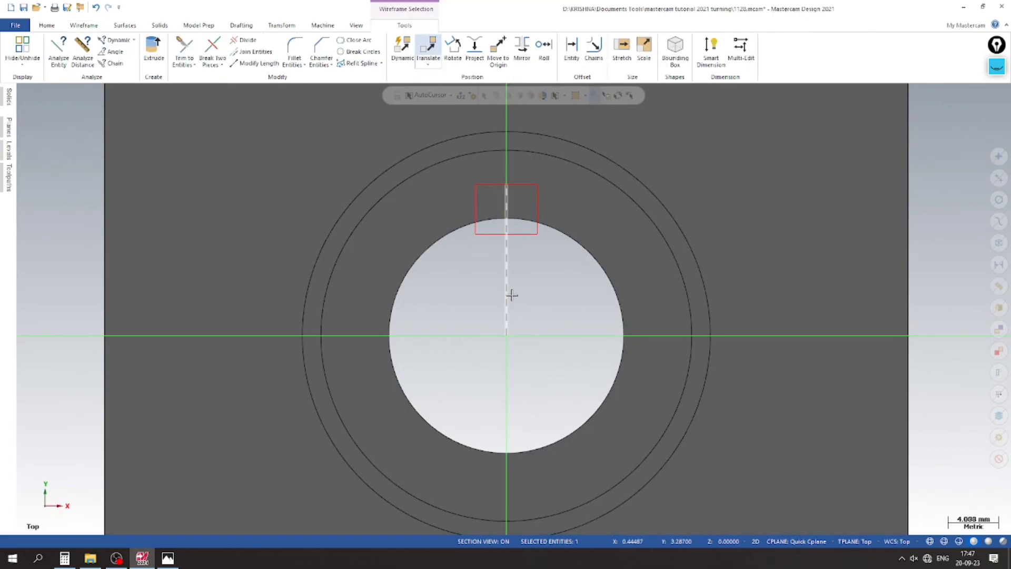
{"action": "right_click", "coordinate": [512, 295]}
{"action": "left_click", "coordinate": [547, 426]}
Extrude-cut the keyway rectangle through all of the solid, in one direction only, from the hub's end face.
{"action": "scroll", "coordinate": [523, 296], "scroll_direction": "down", "scroll_amount": 5}
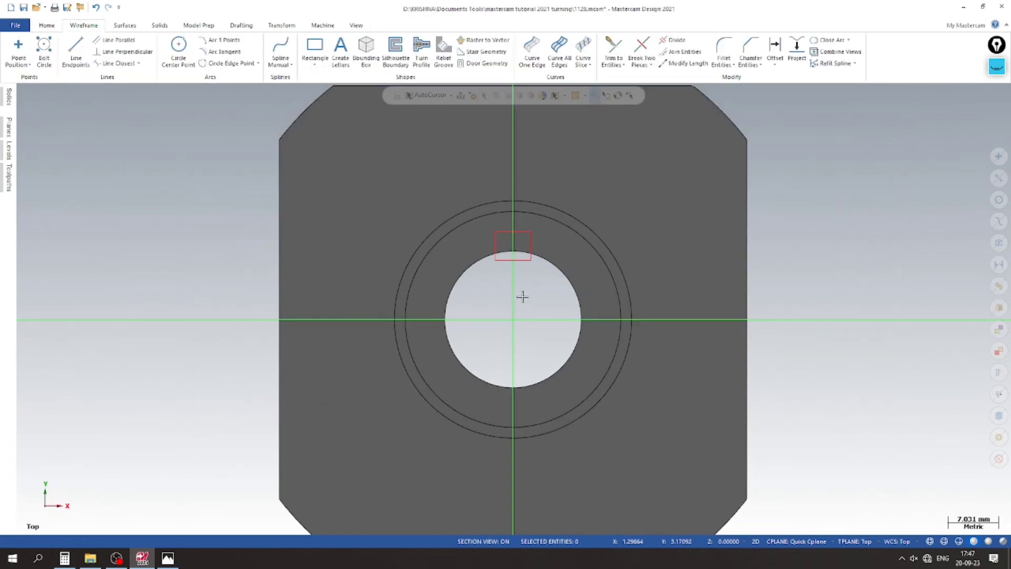
{"action": "middle_click_drag", "start_coordinate": [523, 296], "coordinate": [389, 247]}
{"action": "left_click", "coordinate": [160, 25]}
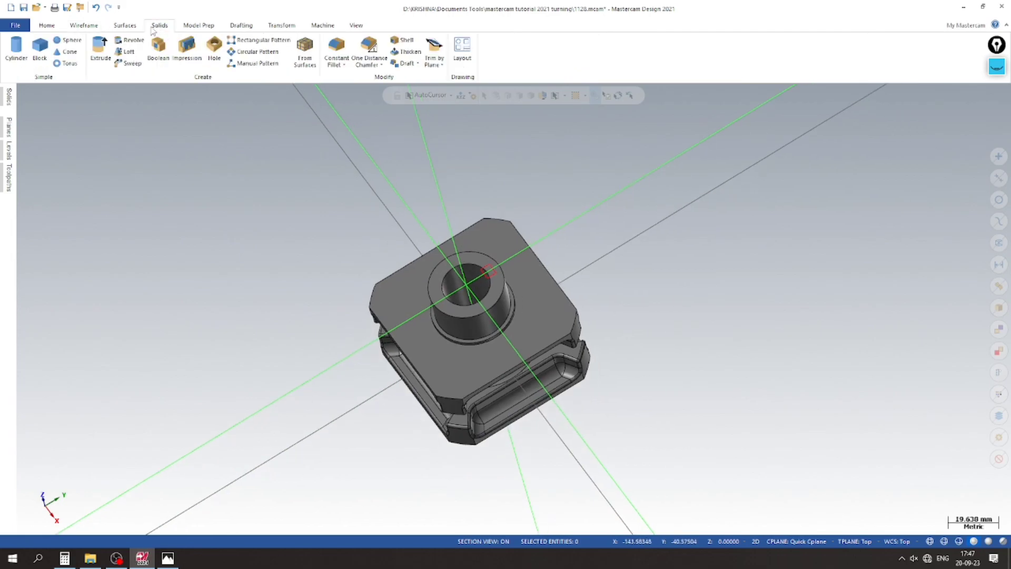
{"action": "left_click", "coordinate": [100, 50]}
{"action": "scroll", "coordinate": [567, 284], "scroll_direction": "up", "scroll_amount": 2}
{"action": "left_click", "coordinate": [575, 277]}
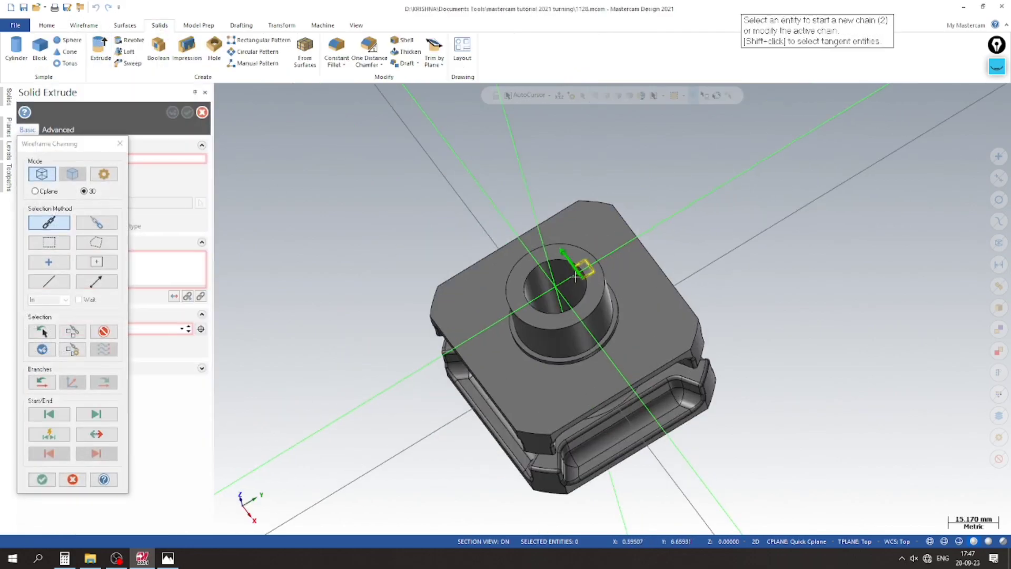
{"action": "left_click", "coordinate": [42, 479]}
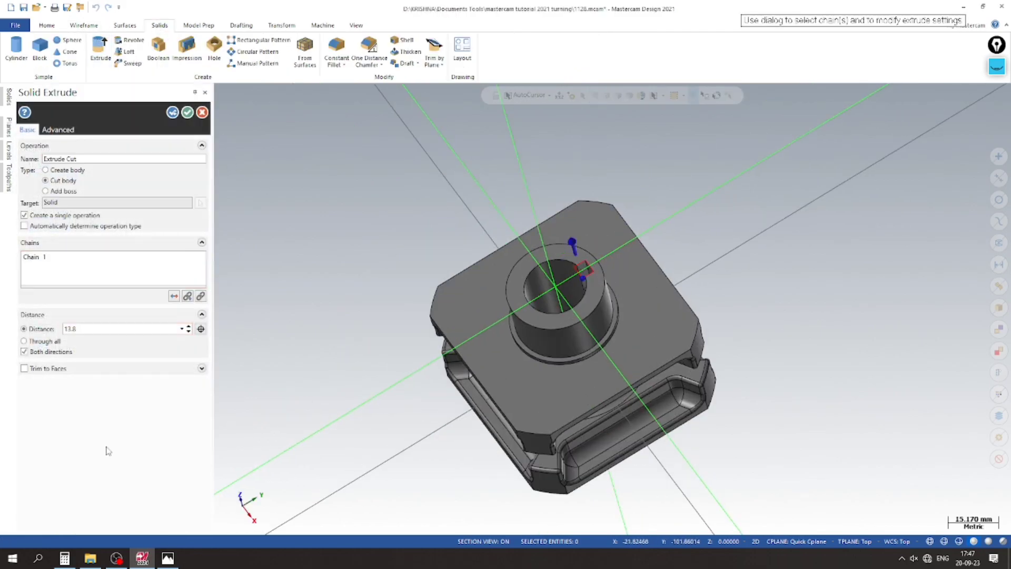
{"action": "left_click", "coordinate": [25, 351]}
{"action": "scroll", "coordinate": [365, 339], "scroll_direction": "down", "scroll_amount": 2}
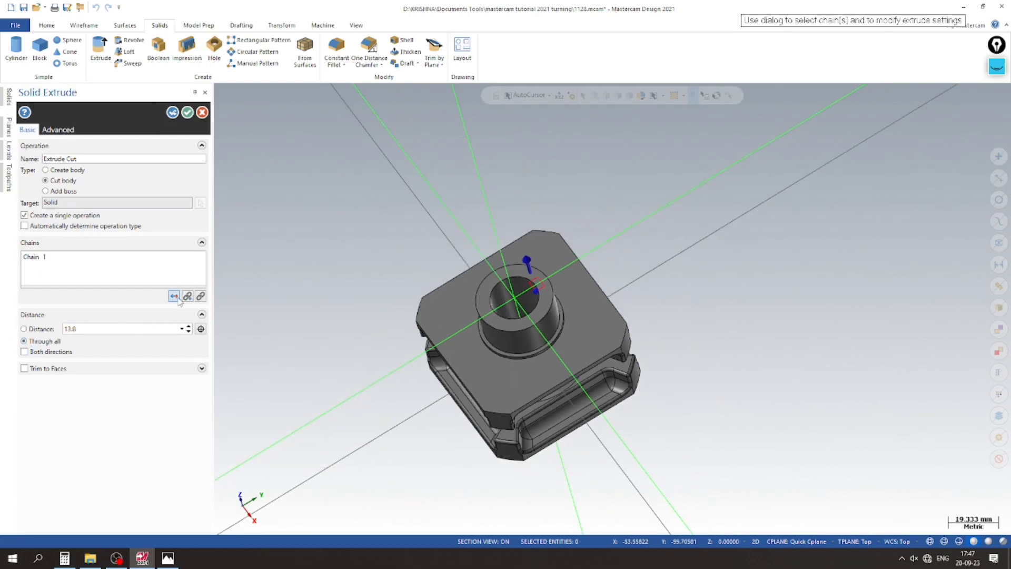
{"action": "middle_click_drag", "start_coordinate": [336, 384], "coordinate": [352, 354]}
{"action": "left_click", "coordinate": [189, 114]}
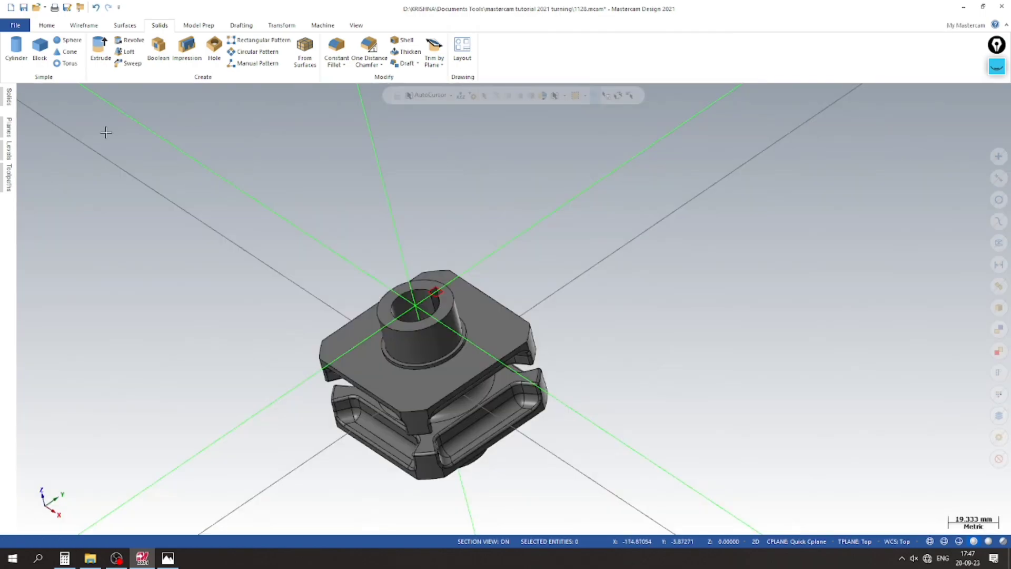
Hide level 4, which holds the keyway rectangle.
{"action": "left_click", "coordinate": [10, 150]}
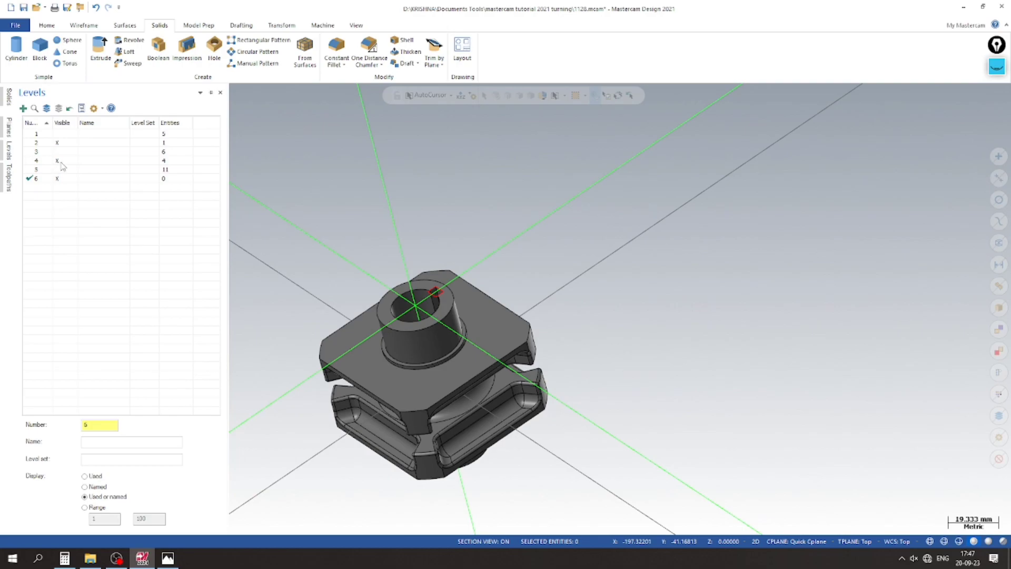
{"action": "scroll", "coordinate": [295, 253], "scroll_direction": "up", "scroll_amount": 2}
{"action": "scroll", "coordinate": [428, 232], "scroll_direction": "down", "scroll_amount": 2}
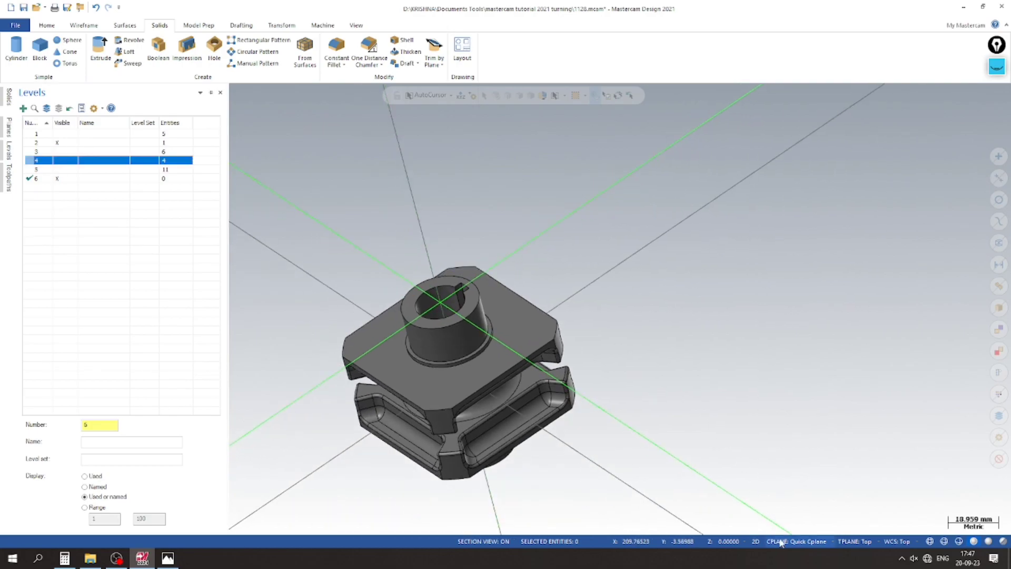
Set the construction plane to Top.
{"action": "left_click", "coordinate": [780, 541]}
{"action": "left_click", "coordinate": [789, 433]}
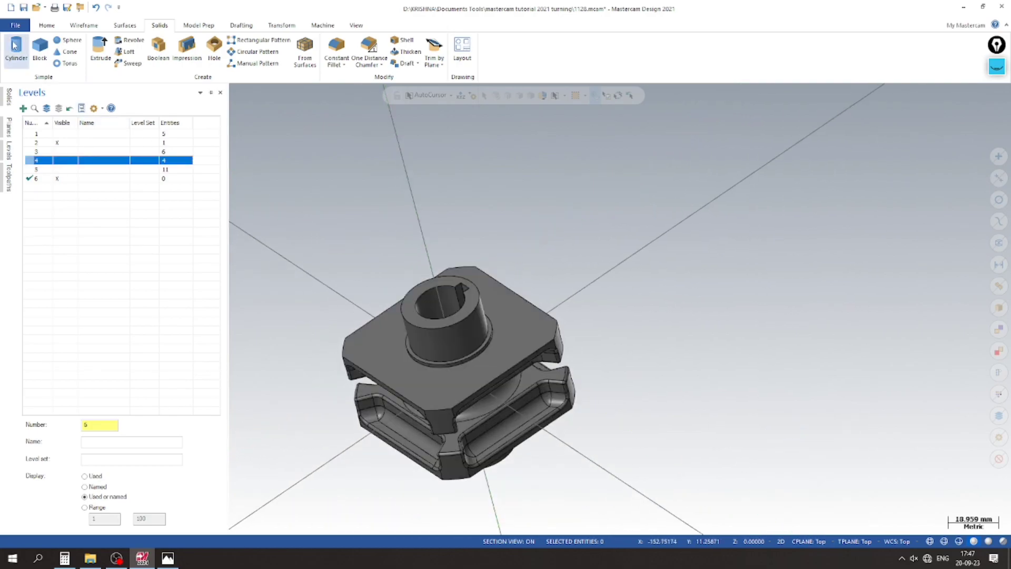
Turn on the material appearance for the solid and hide the coordinate axes.
{"action": "left_click", "coordinate": [356, 26]}
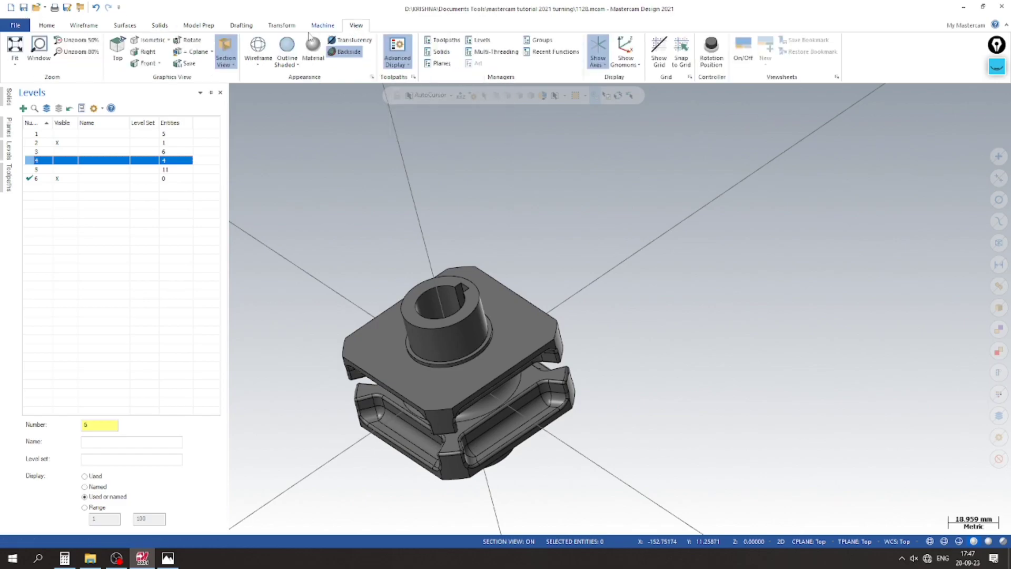
{"action": "left_click", "coordinate": [313, 50]}
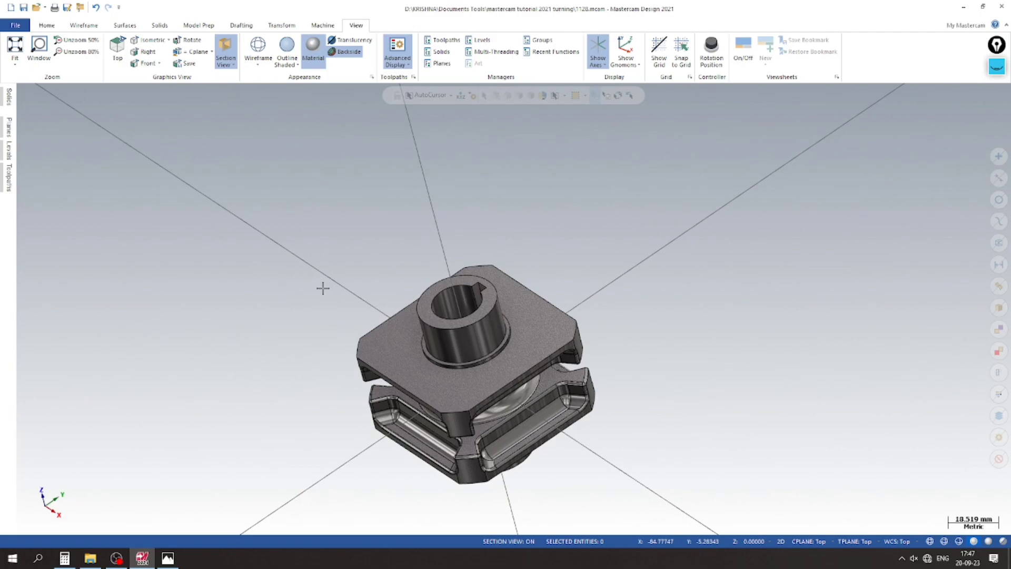
{"action": "key", "text": "F9"}
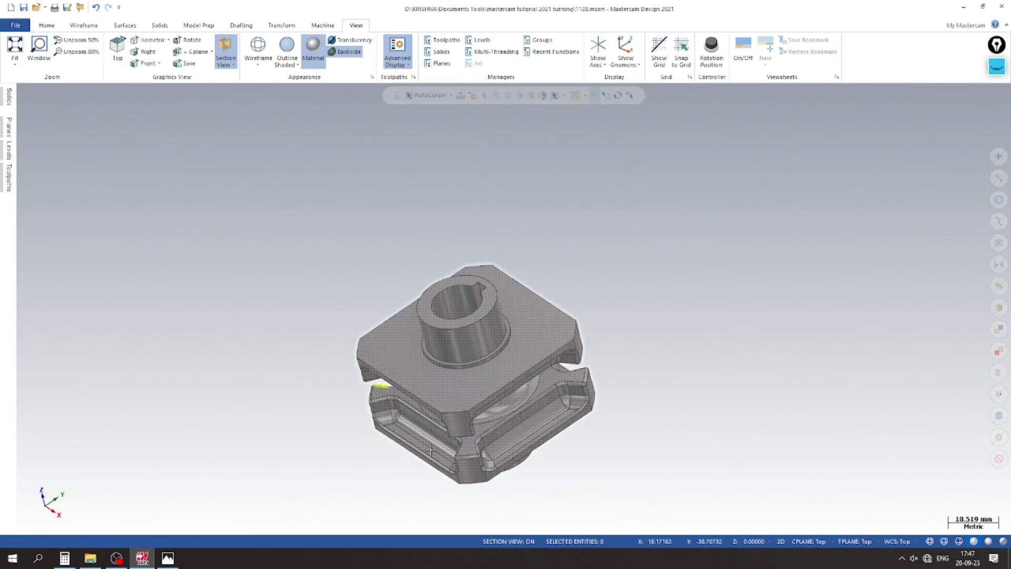
Examine the model and compare its shape with the section and side views of drawing 1128 in Photos.
{"action": "scroll", "coordinate": [442, 470], "scroll_direction": "up", "scroll_amount": 10}
{"action": "middle_click_drag", "start_coordinate": [301, 334], "coordinate": [219, 482]}
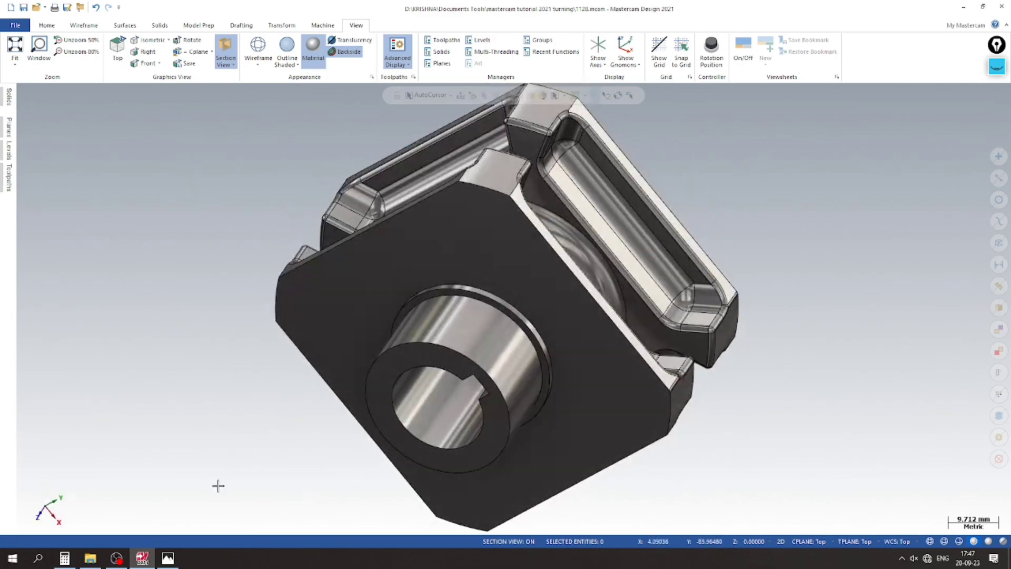
{"action": "left_click", "coordinate": [168, 559]}
{"action": "scroll", "coordinate": [444, 311], "scroll_direction": "down", "scroll_amount": 5}
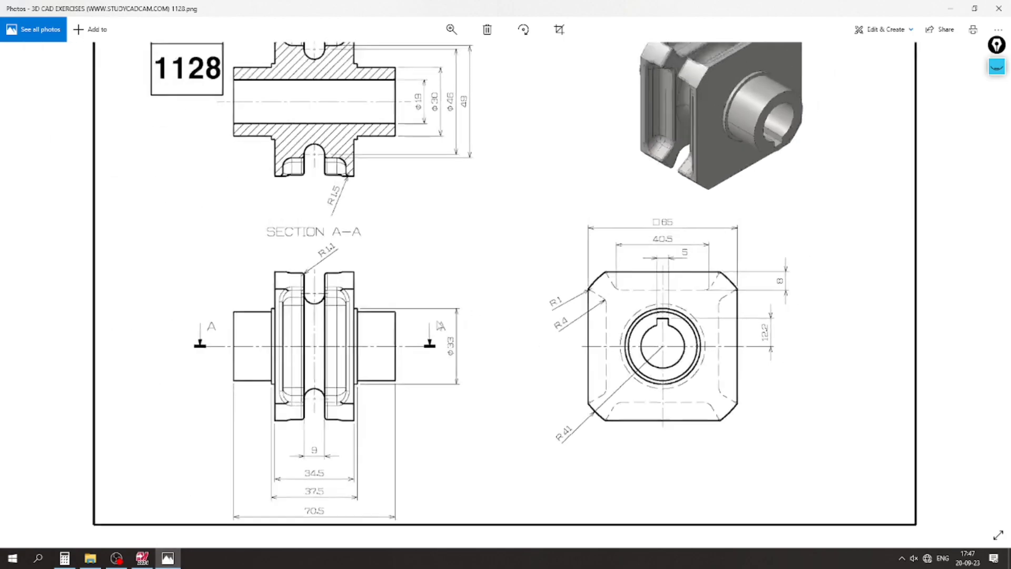
{"action": "scroll", "coordinate": [624, 329], "scroll_direction": "up", "scroll_amount": 3}
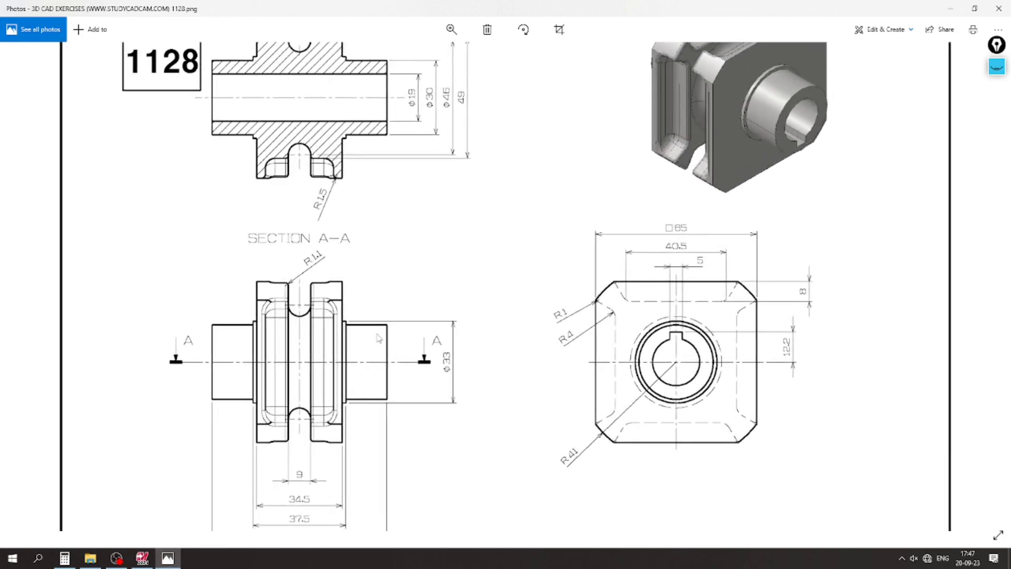
{"action": "scroll", "coordinate": [378, 337], "scroll_direction": "down", "scroll_amount": 3}
{"action": "scroll", "coordinate": [379, 174], "scroll_direction": "up", "scroll_amount": 5}
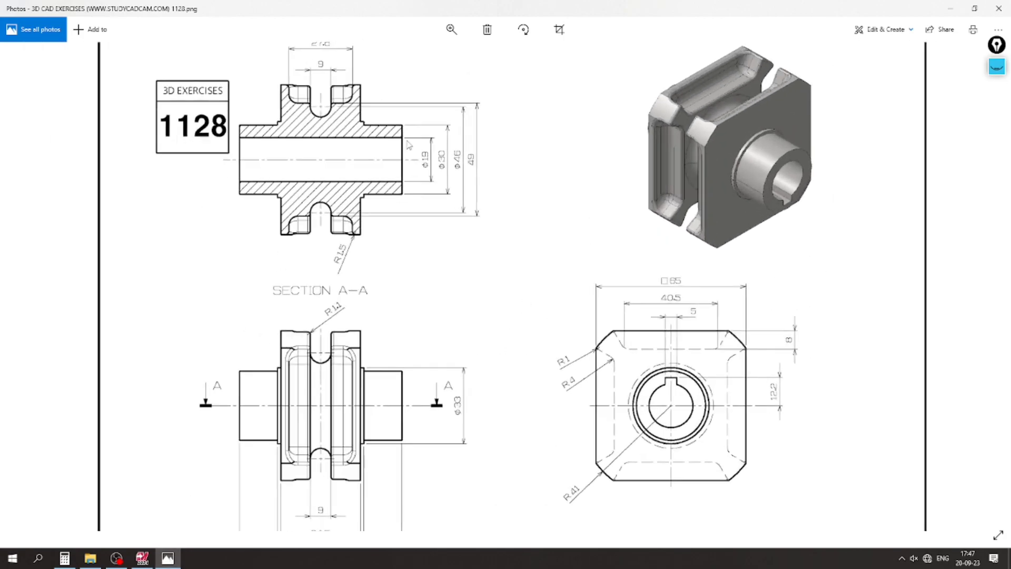
{"action": "scroll", "coordinate": [382, 232], "scroll_direction": "down", "scroll_amount": 3}
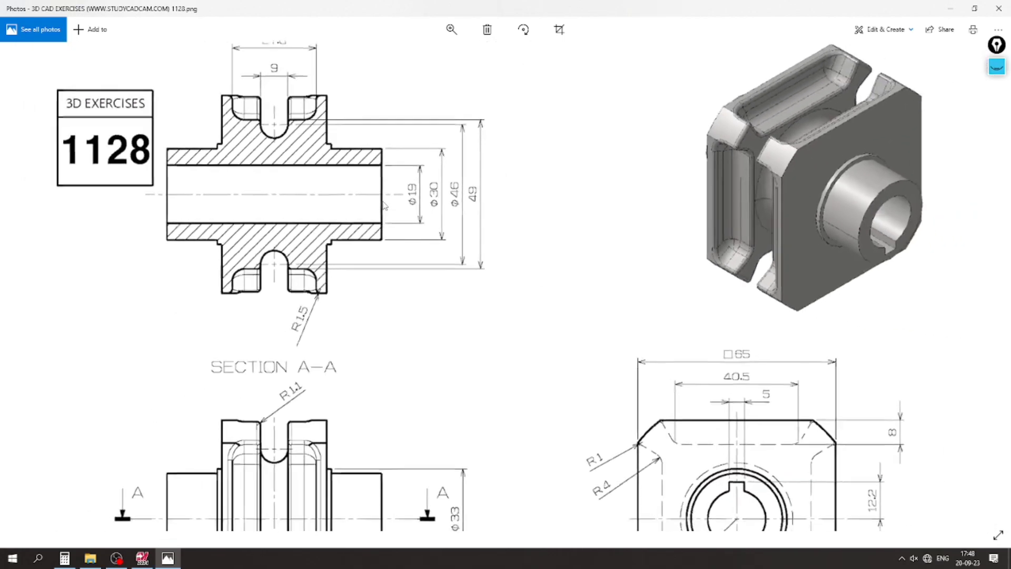
{"action": "left_click", "coordinate": [142, 557]}
{"action": "middle_click_drag", "start_coordinate": [269, 285], "coordinate": [499, 262]}
{"action": "scroll", "coordinate": [499, 263], "scroll_direction": "down", "scroll_amount": 2}
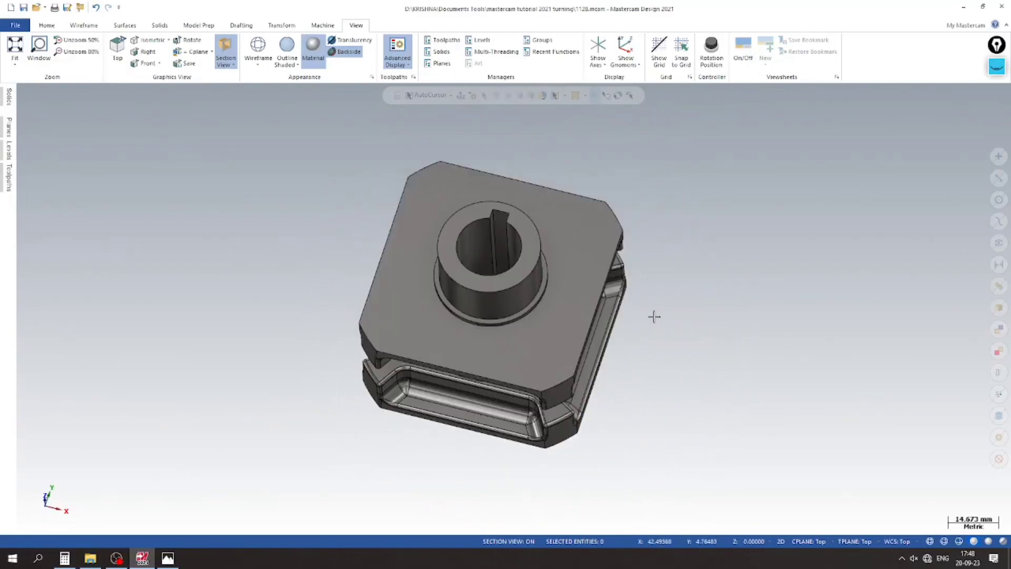
Chamfer the outer circular edge of the hub's end face with a distance and angle chamfer of 0.5 mm at 45°.
{"action": "left_click", "coordinate": [48, 27]}
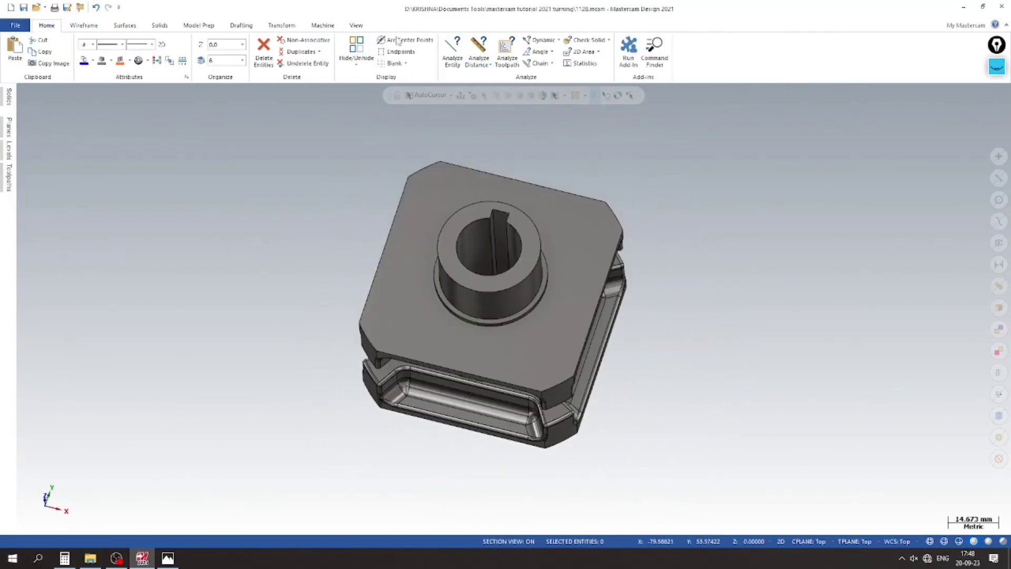
{"action": "left_click", "coordinate": [160, 26]}
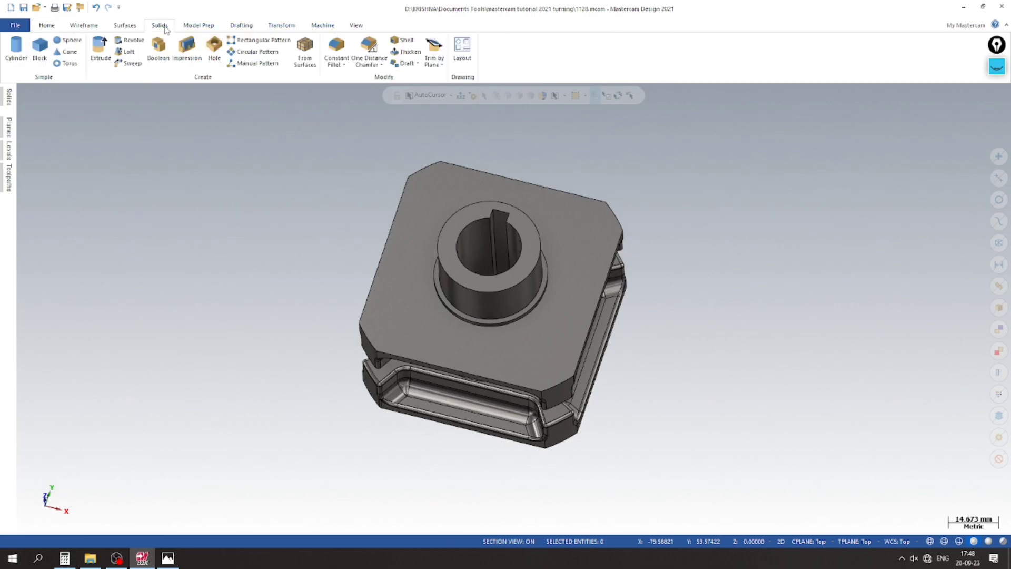
{"action": "left_click", "coordinate": [378, 69]}
{"action": "left_click", "coordinate": [380, 97]}
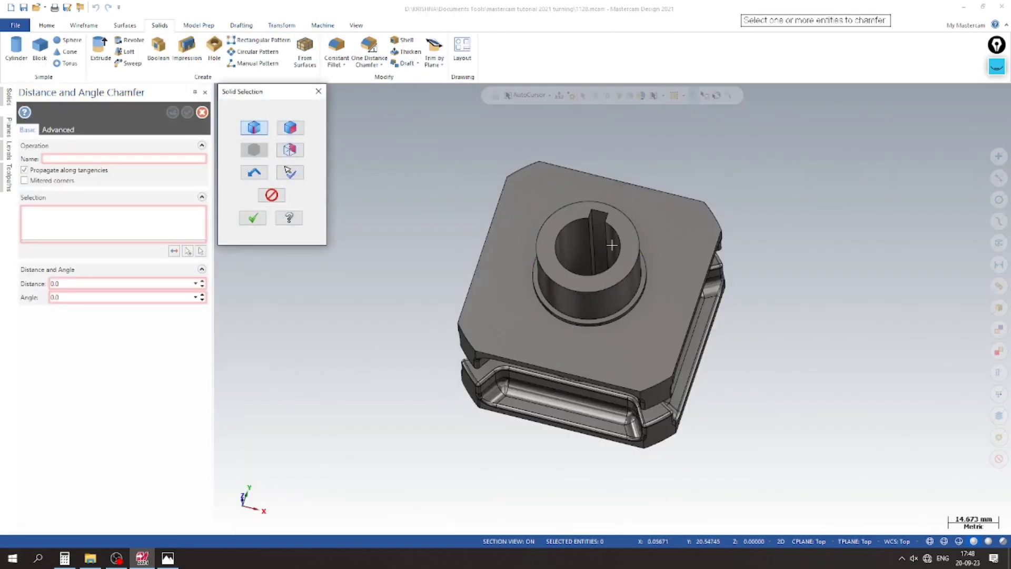
{"action": "left_click", "coordinate": [560, 207]}
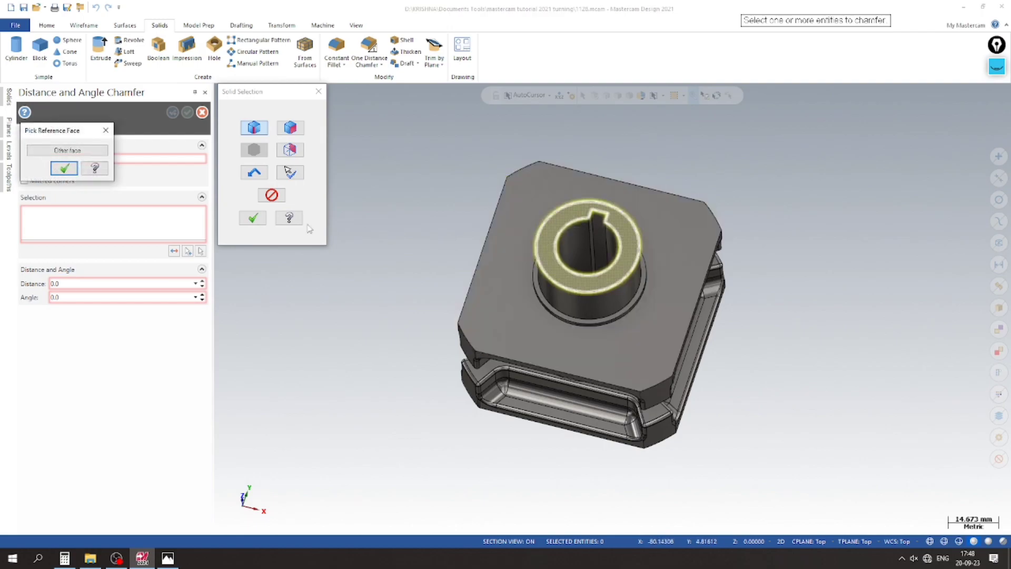
{"action": "left_click", "coordinate": [63, 169]}
{"action": "left_click", "coordinate": [252, 217]}
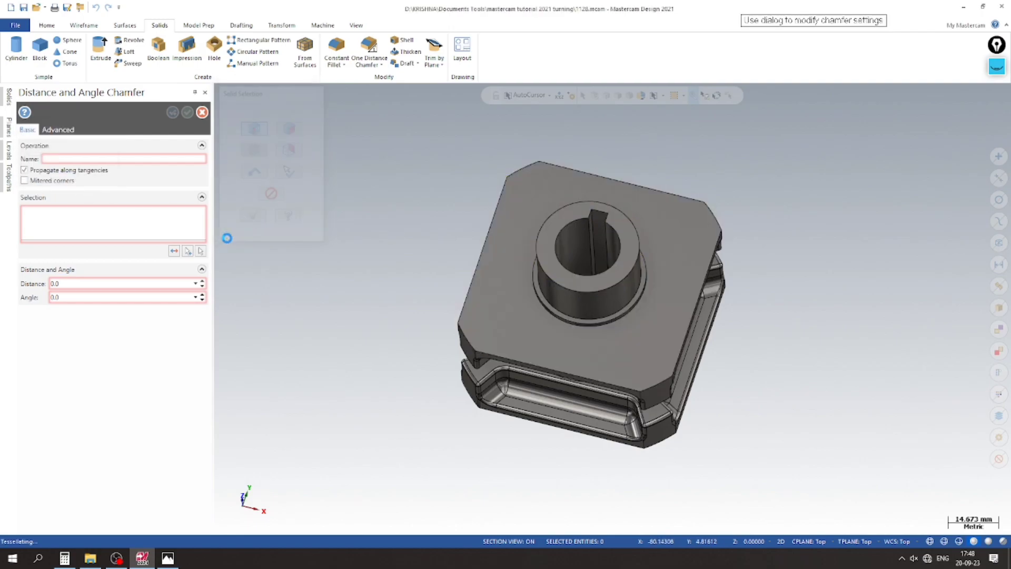
{"action": "left_click", "coordinate": [130, 284]}
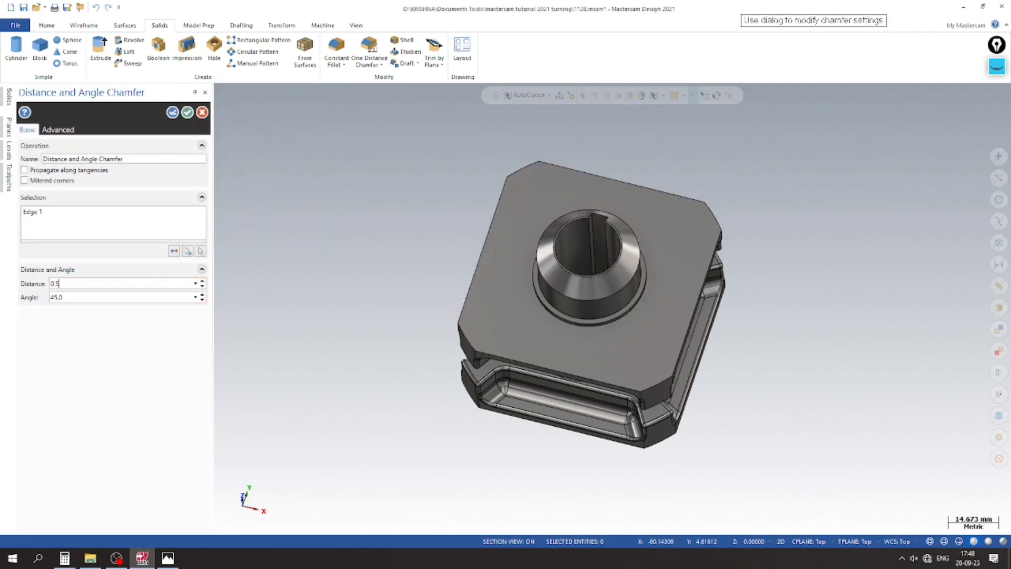
{"action": "key", "text": "Return"}
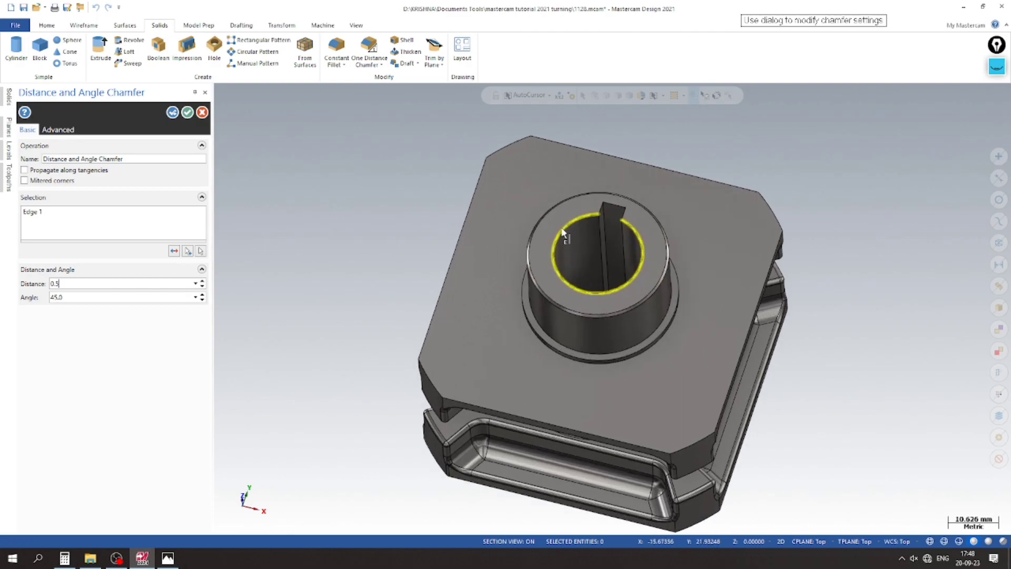
{"action": "scroll", "coordinate": [535, 197], "scroll_direction": "up", "scroll_amount": 5}
{"action": "left_click", "coordinate": [171, 112]}
Chamfer the outer edge of the opposite hub end 0.5 mm at 45°, using the other reference face, and save the file.
{"action": "middle_click_drag", "start_coordinate": [353, 195], "coordinate": [528, 412]}
{"action": "scroll", "coordinate": [528, 447], "scroll_direction": "down", "scroll_amount": 2}
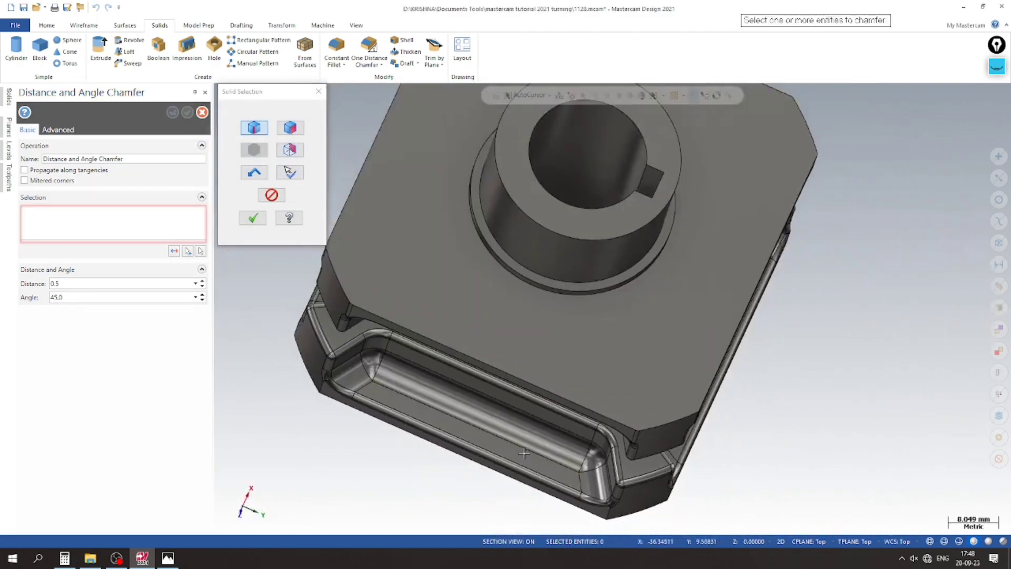
{"action": "left_click", "coordinate": [524, 213]}
{"action": "left_click", "coordinate": [70, 151]}
{"action": "left_click", "coordinate": [66, 166]}
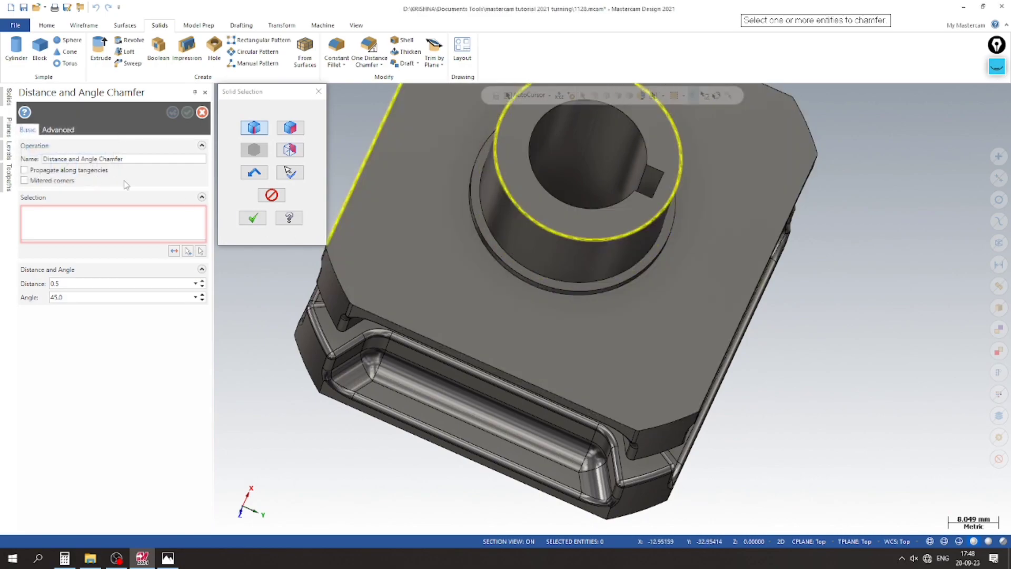
{"action": "left_click", "coordinate": [254, 219]}
{"action": "left_click", "coordinate": [187, 112]}
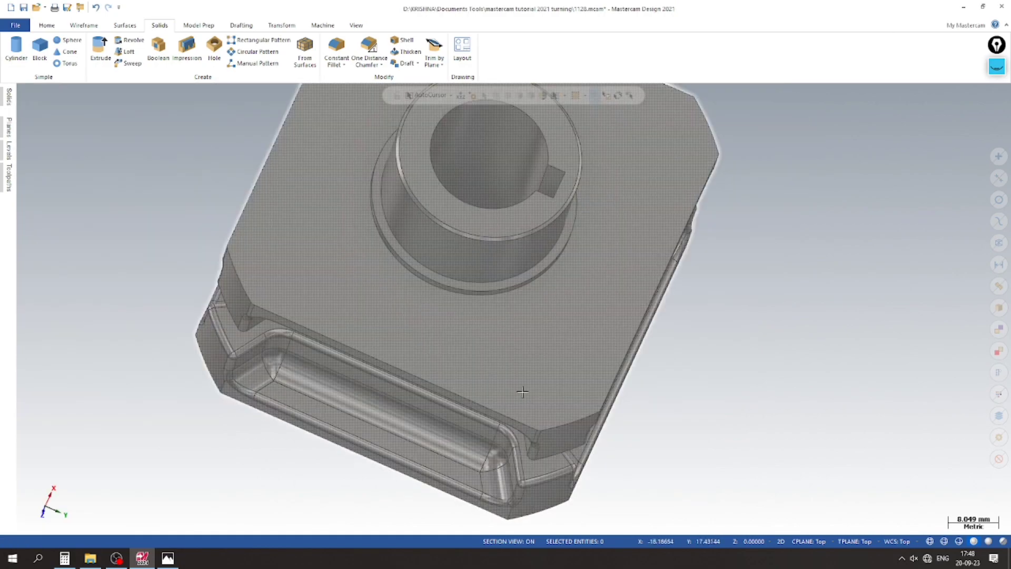
{"action": "key", "text": "alt+F1"}
{"action": "key", "text": "ctrl+s"}
Inspect the finished part from all sides, including its side pockets, central groove, chamfered hub ends and keyway.
{"action": "middle_click_drag", "start_coordinate": [238, 199], "coordinate": [482, 240]}
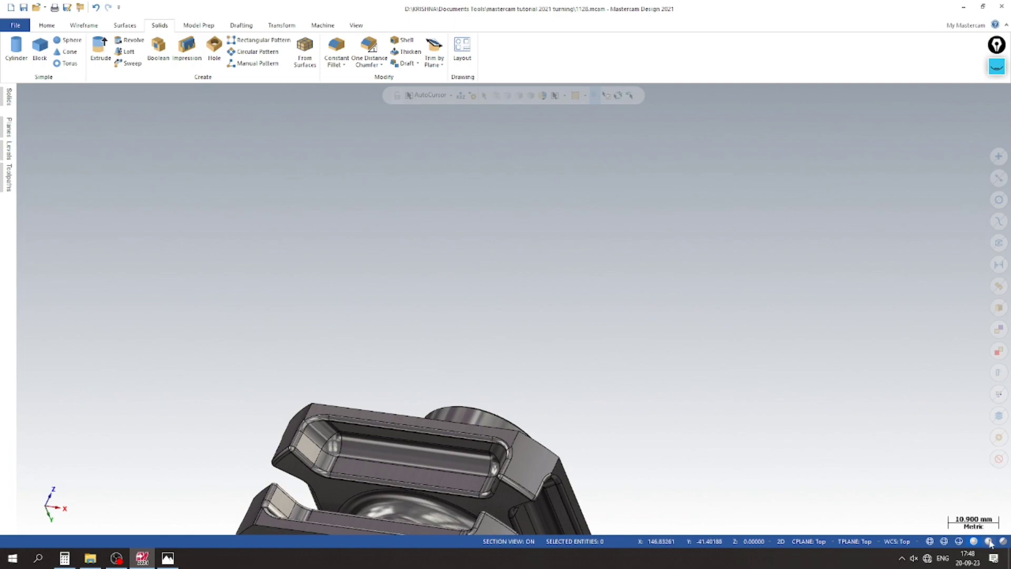
{"action": "middle_click_drag", "start_coordinate": [602, 264], "coordinate": [684, 424]}
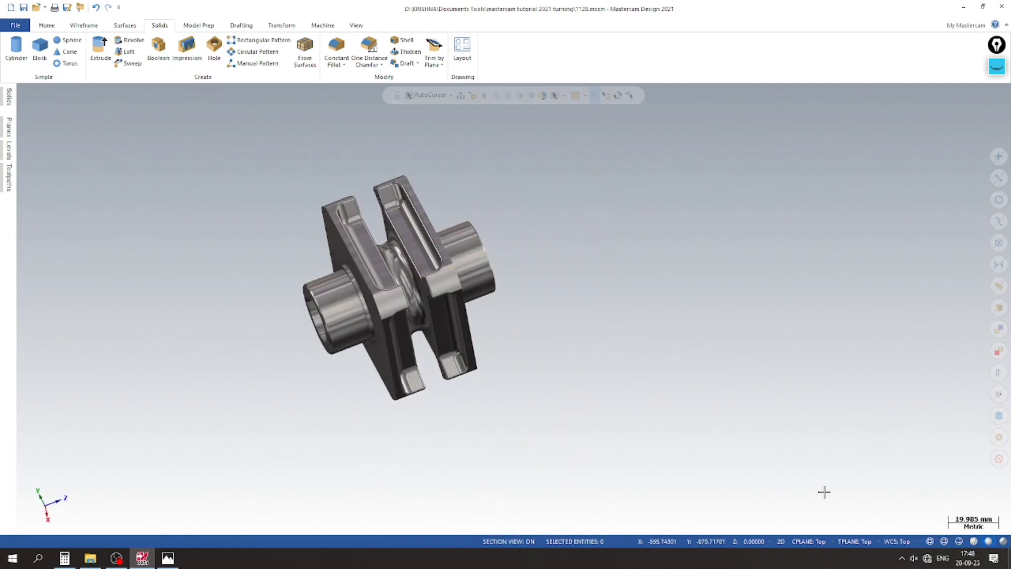
{"action": "scroll", "coordinate": [293, 345], "scroll_direction": "up", "scroll_amount": 5}
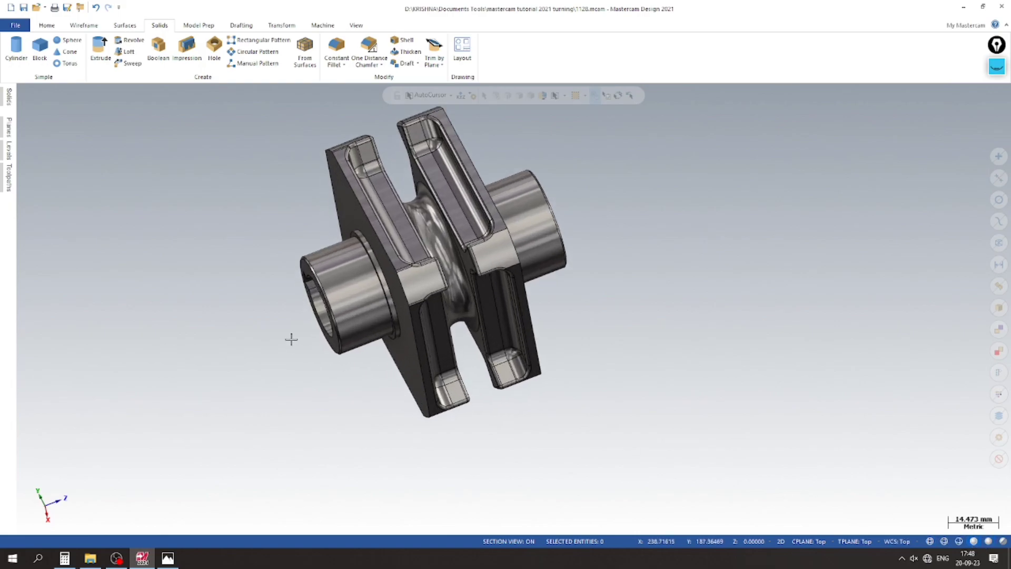
{"action": "middle_click_drag", "start_coordinate": [204, 322], "coordinate": [113, 199]}
{"action": "scroll", "coordinate": [210, 346], "scroll_direction": "down", "scroll_amount": 3}
{"action": "middle_click_drag", "start_coordinate": [635, 413], "coordinate": [408, 472]}
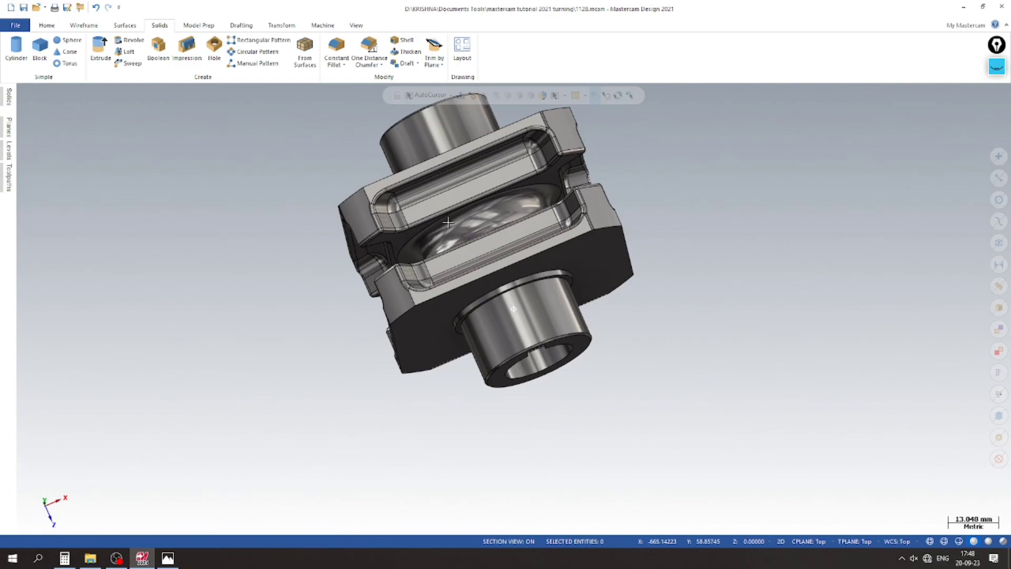
{"action": "middle_click_drag", "start_coordinate": [446, 221], "coordinate": [483, 210]}
{"action": "scroll", "coordinate": [483, 210], "scroll_direction": "up", "scroll_amount": 5}
{"action": "scroll", "coordinate": [306, 225], "scroll_direction": "down", "scroll_amount": 5}
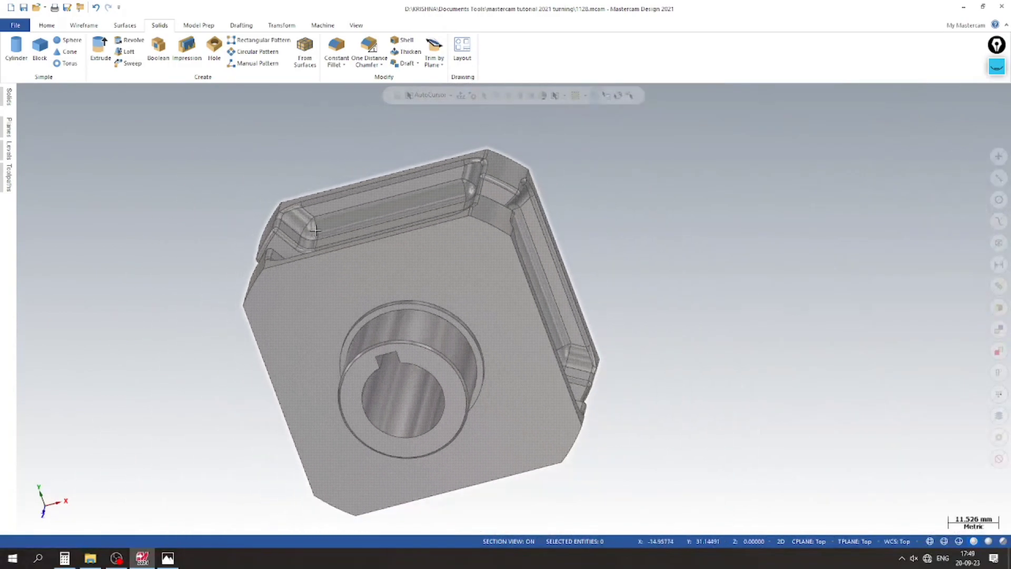
{"action": "scroll", "coordinate": [311, 230], "scroll_direction": "down", "scroll_amount": 2}
{"action": "middle_click_drag", "start_coordinate": [221, 289], "coordinate": [612, 338]}
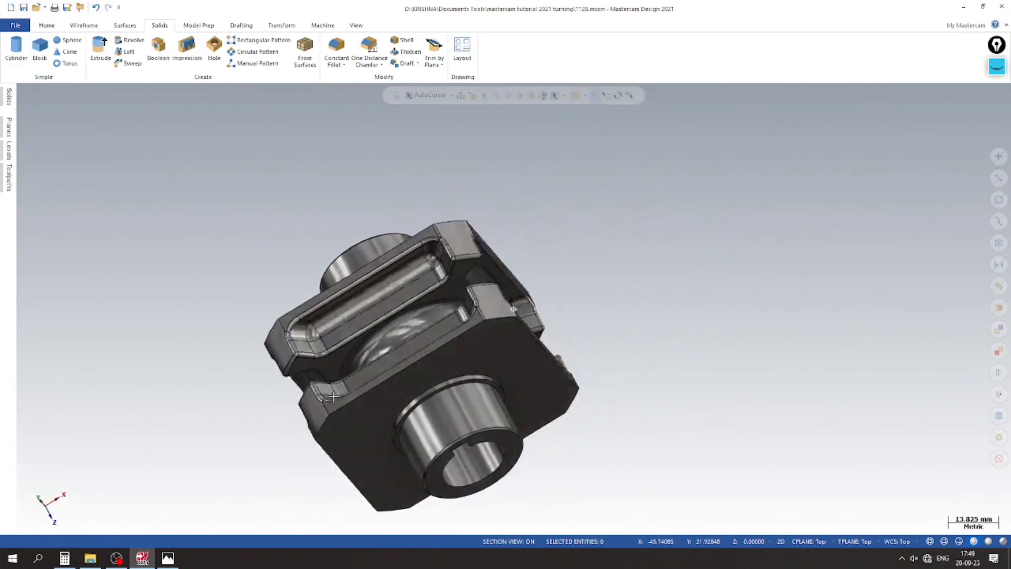